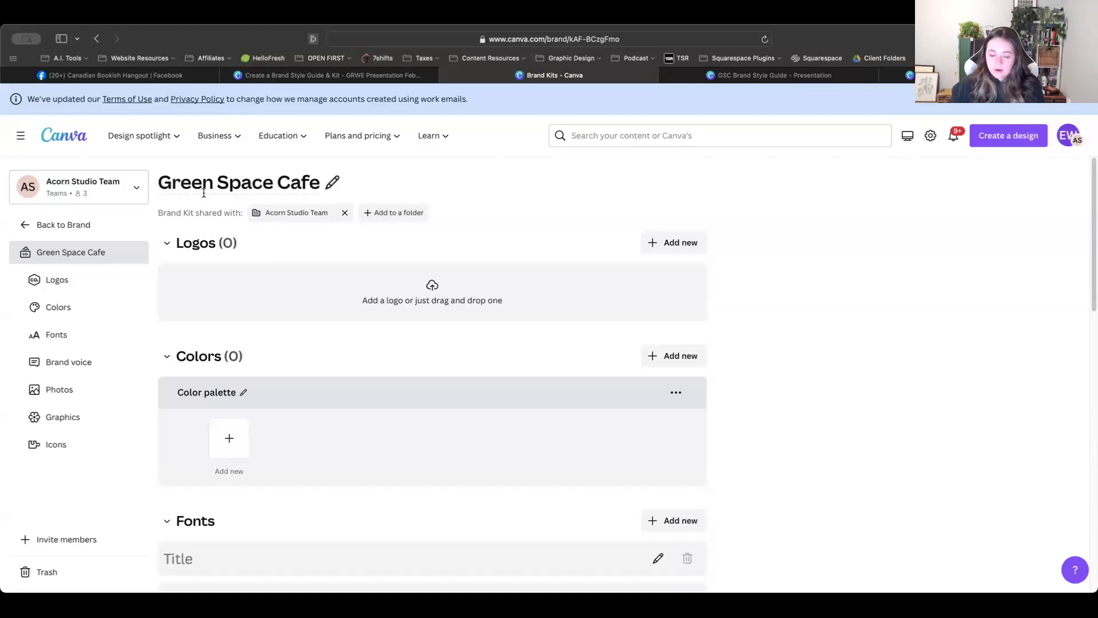
Step: Look through the Green Space Cafe brand kit sections: logos, colors, fonts, brand voice, photos, graphics and icons
scroll(174, 242, "down", 1)
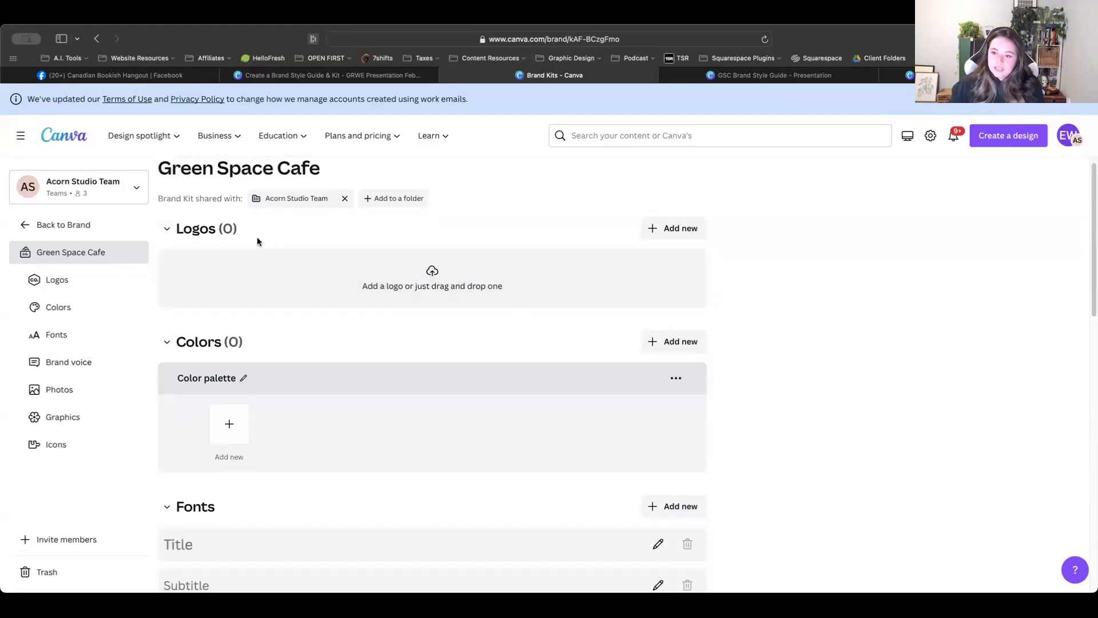
scroll(273, 333, "down", 4)
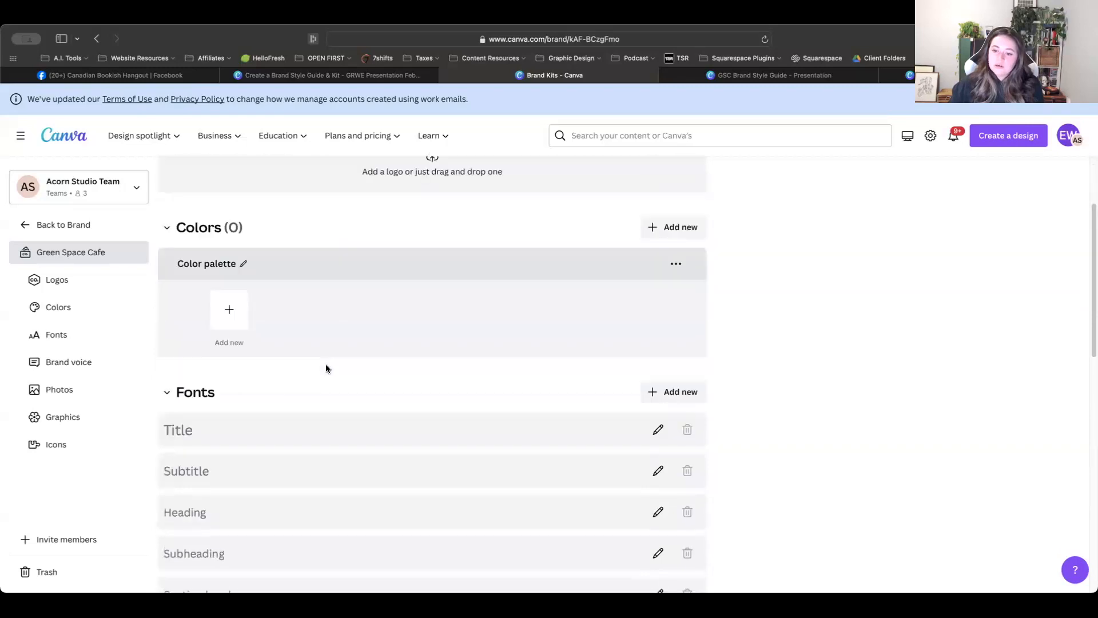
scroll(326, 368, "down", 7)
scroll(272, 394, "down", 9)
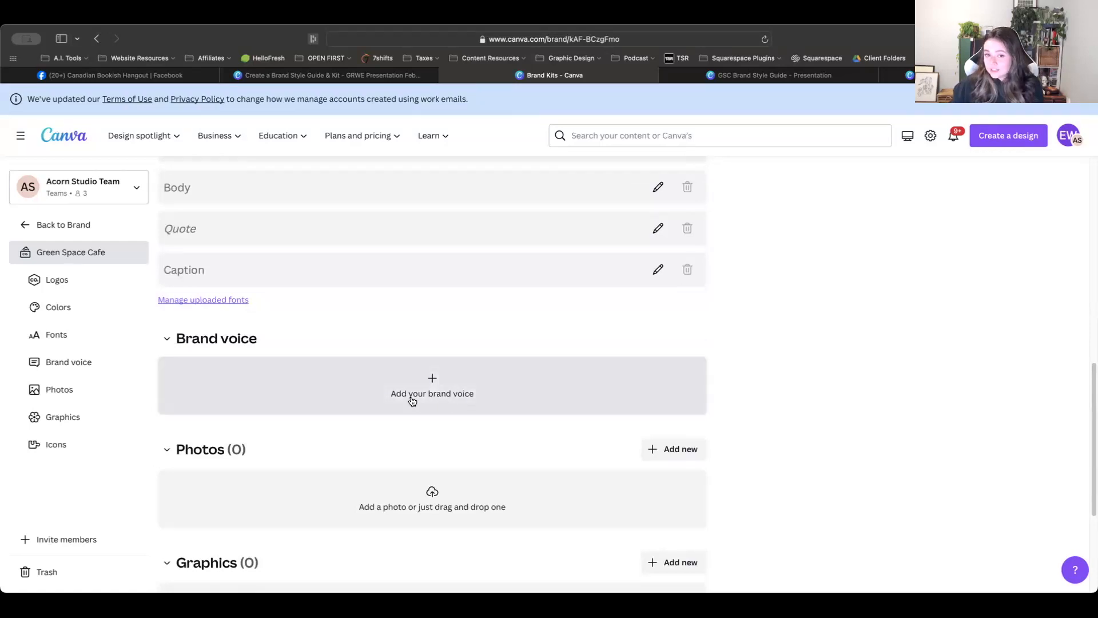
scroll(386, 460, "down", 2)
scroll(377, 469, "down", 4)
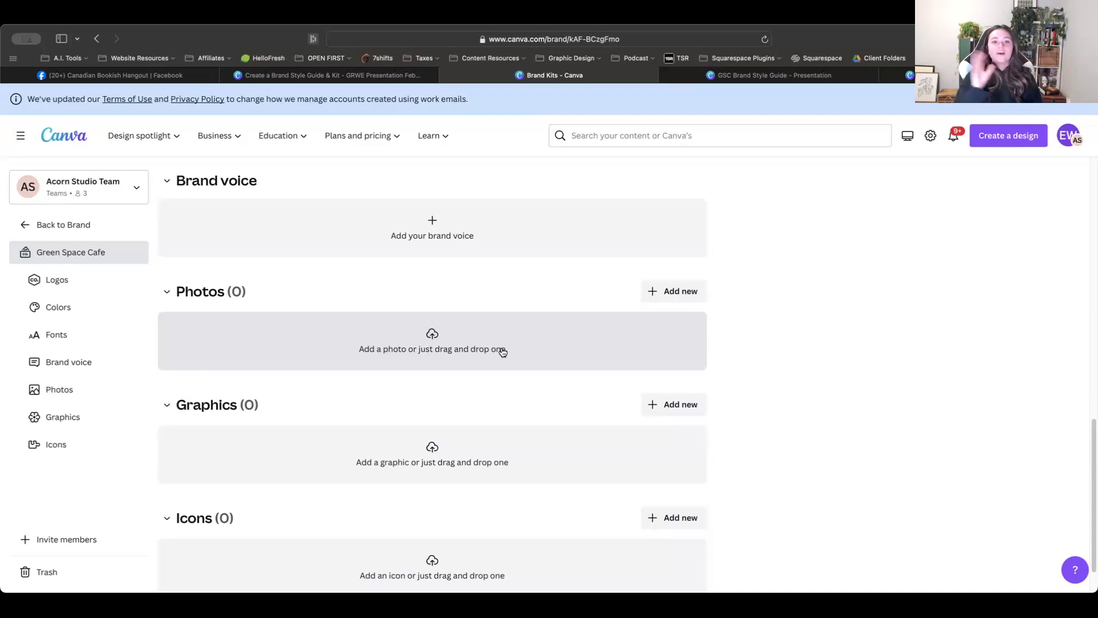
scroll(503, 352, "down", 2)
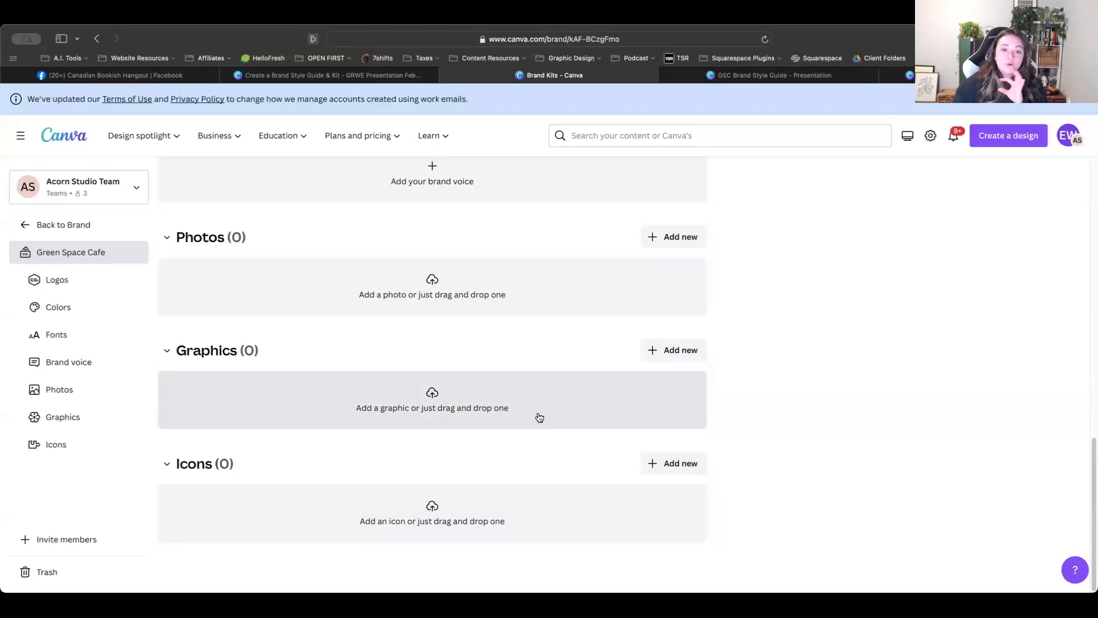
scroll(538, 417, "up", 10)
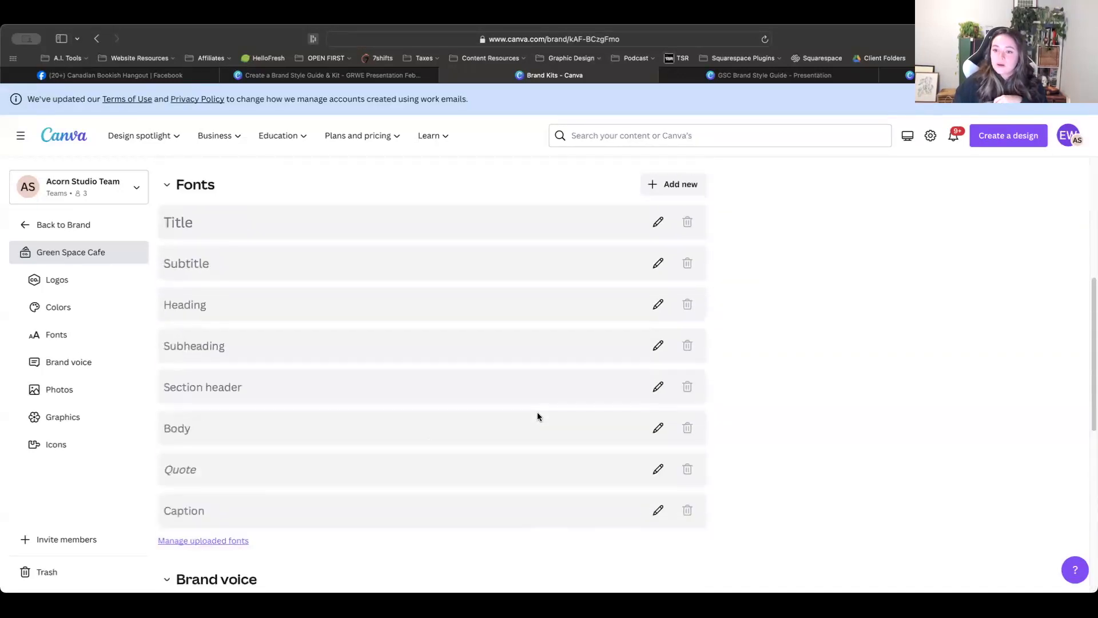
scroll(537, 417, "up", 5)
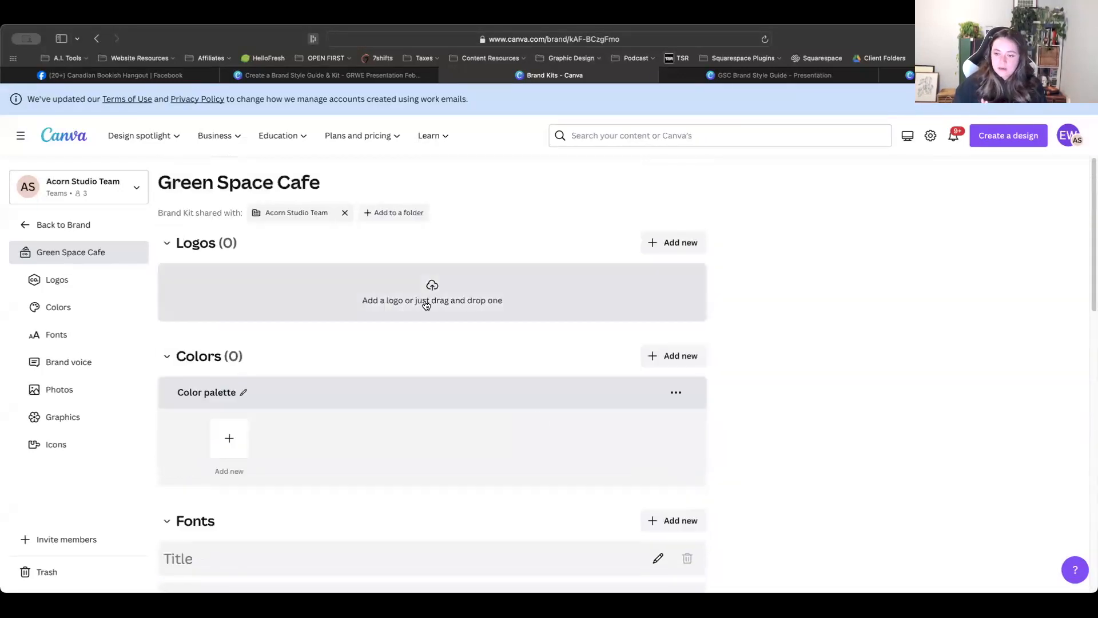
Step: Upload the four Green Space Cafe primary logo files, two in color plus the black and white versions, to the brand kit's logos
left_click(63, 588)
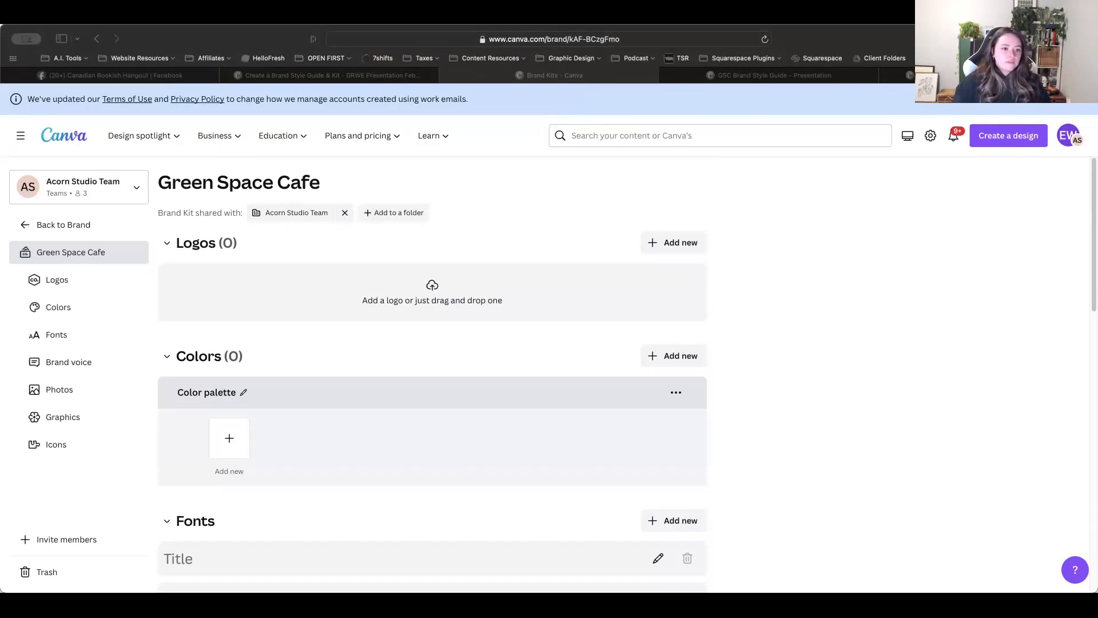
left_click_drag(235, 301, 262, 295)
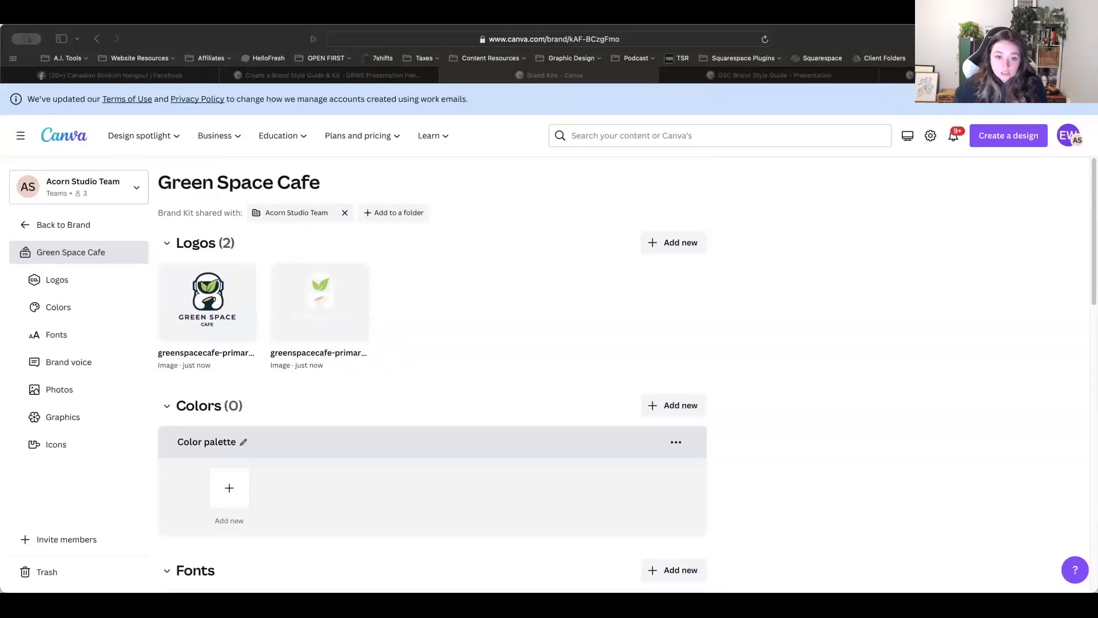
left_click_drag(357, 311, 440, 327)
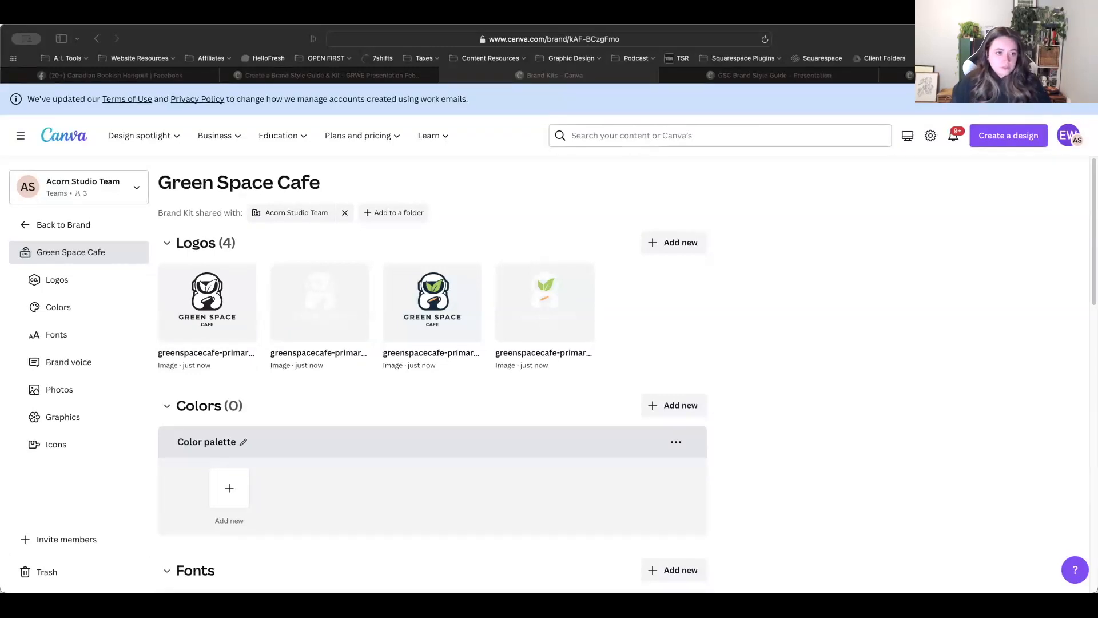
Step: Add the four secondary logo files, in color, black and white, and the two wordmark files to the brand kit's logos
left_click_drag(76, 291, 228, 285)
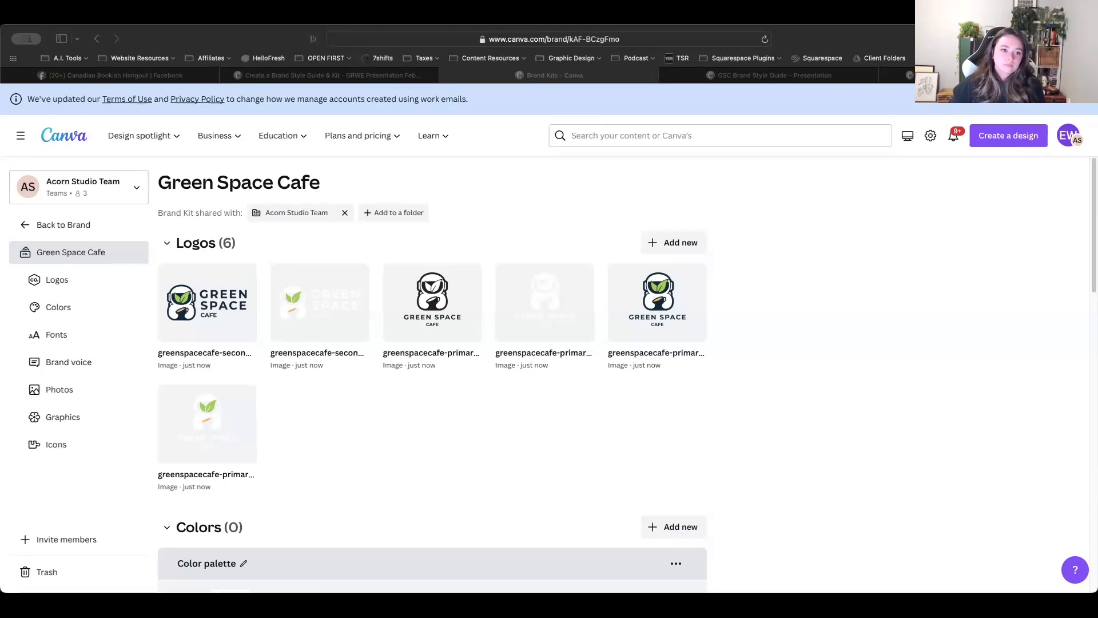
left_click_drag(147, 345, 265, 408)
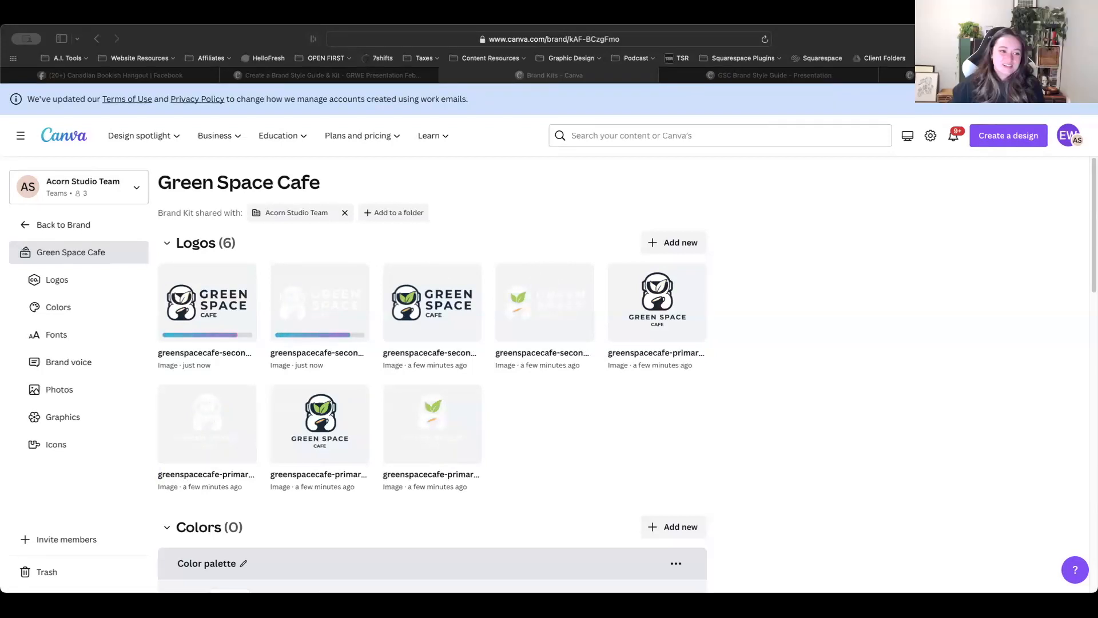
left_click_drag(147, 345, 523, 430)
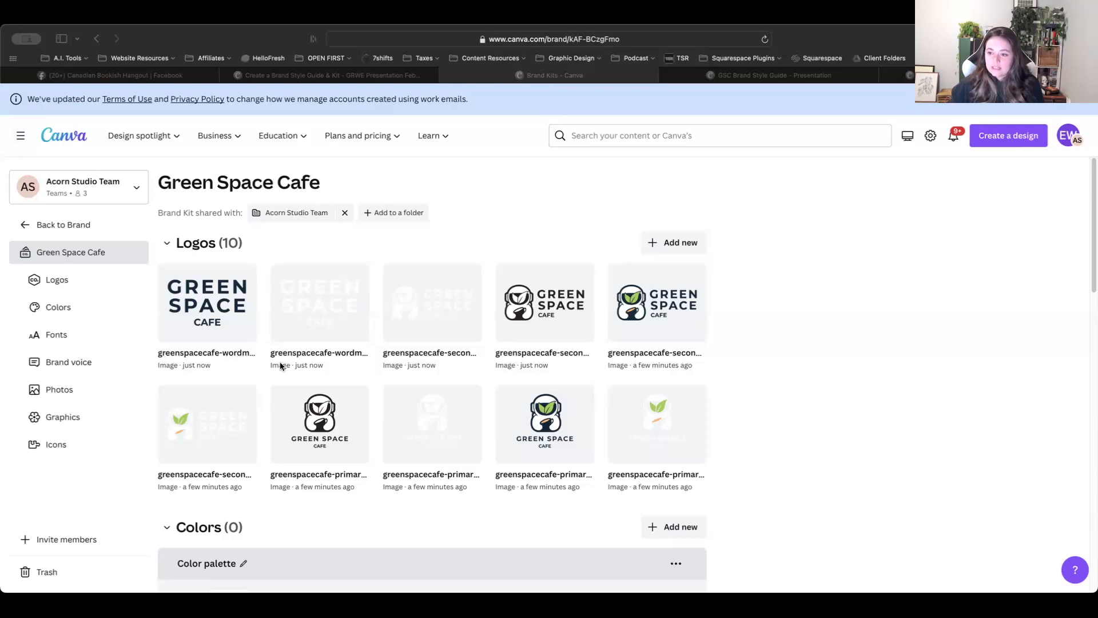
Step: Add the two round favicon files and the four submark files, in color, black and white, to the brand kit's logos
left_click(811, 381)
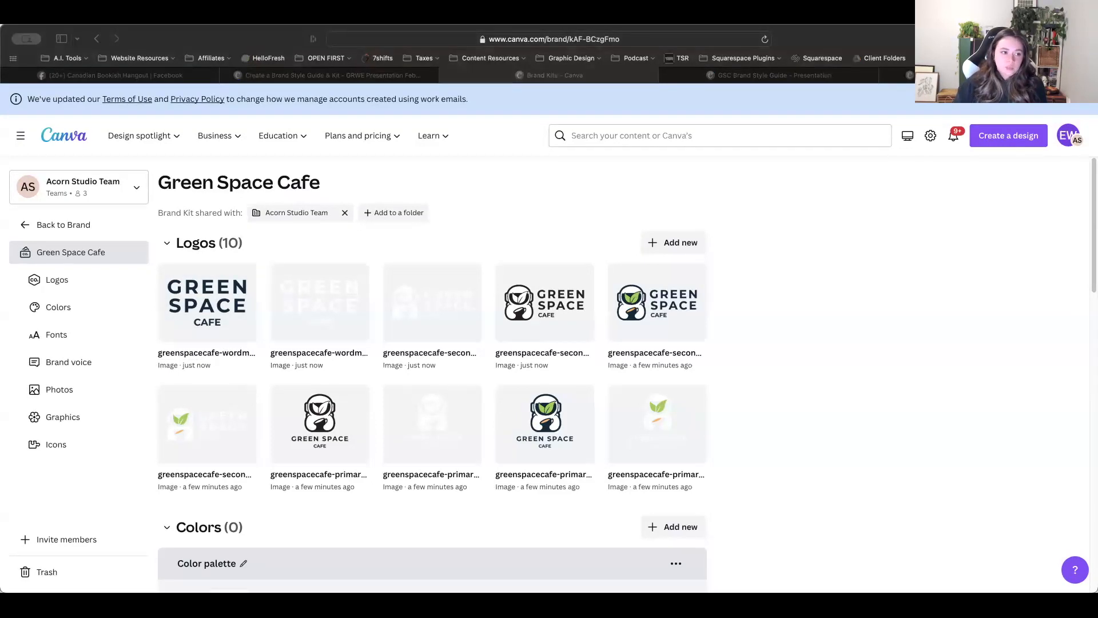
left_click_drag(274, 358, 273, 353)
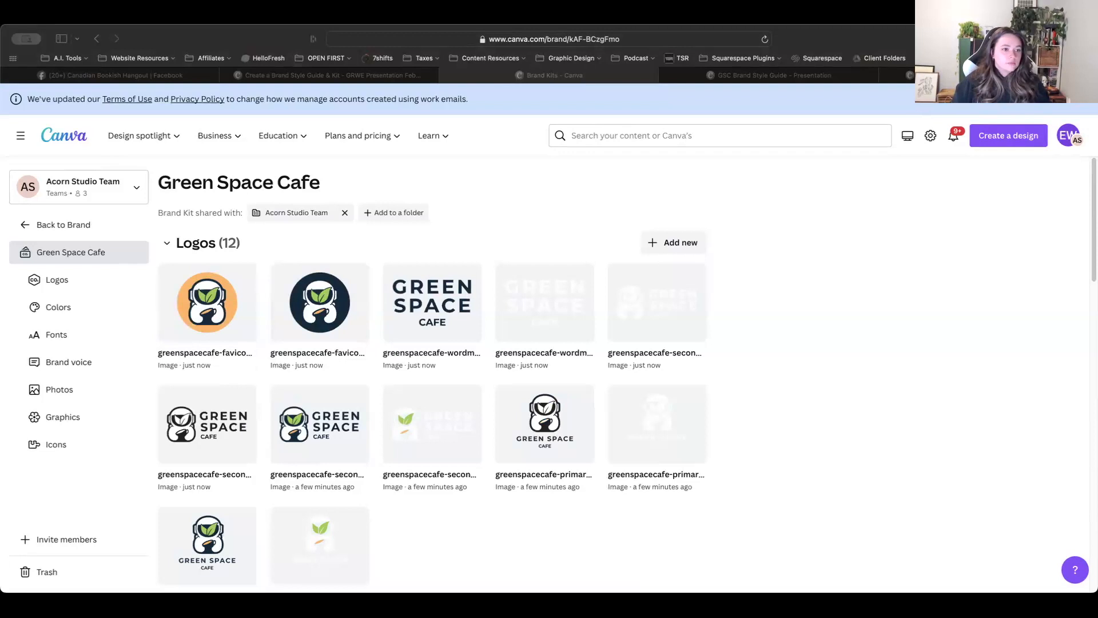
left_click_drag(71, 319, 242, 334)
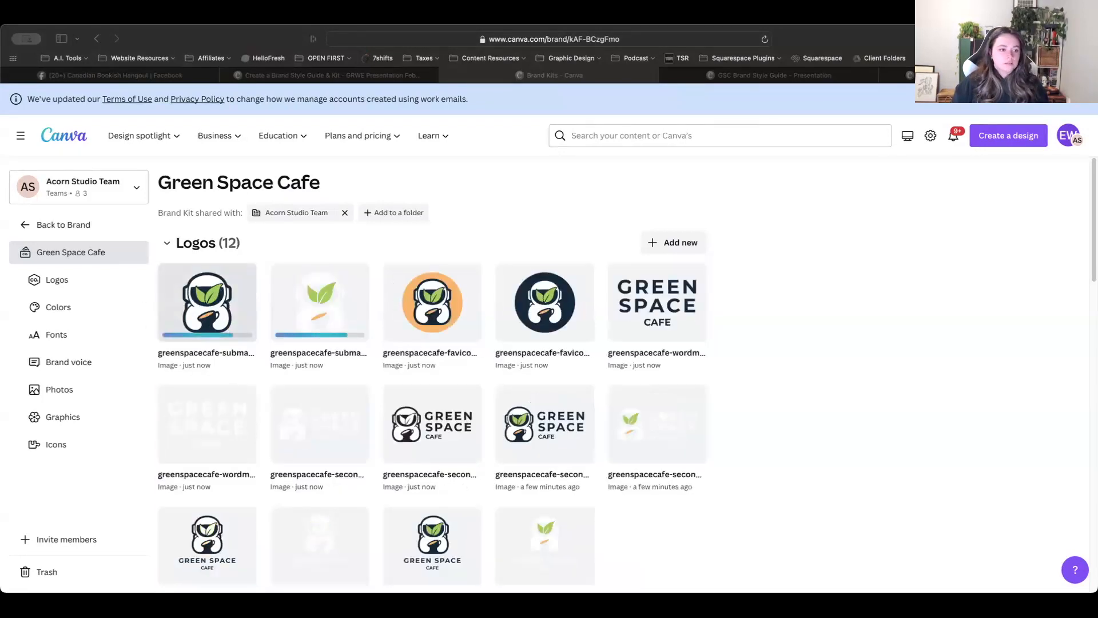
left_click_drag(54, 246, 334, 353)
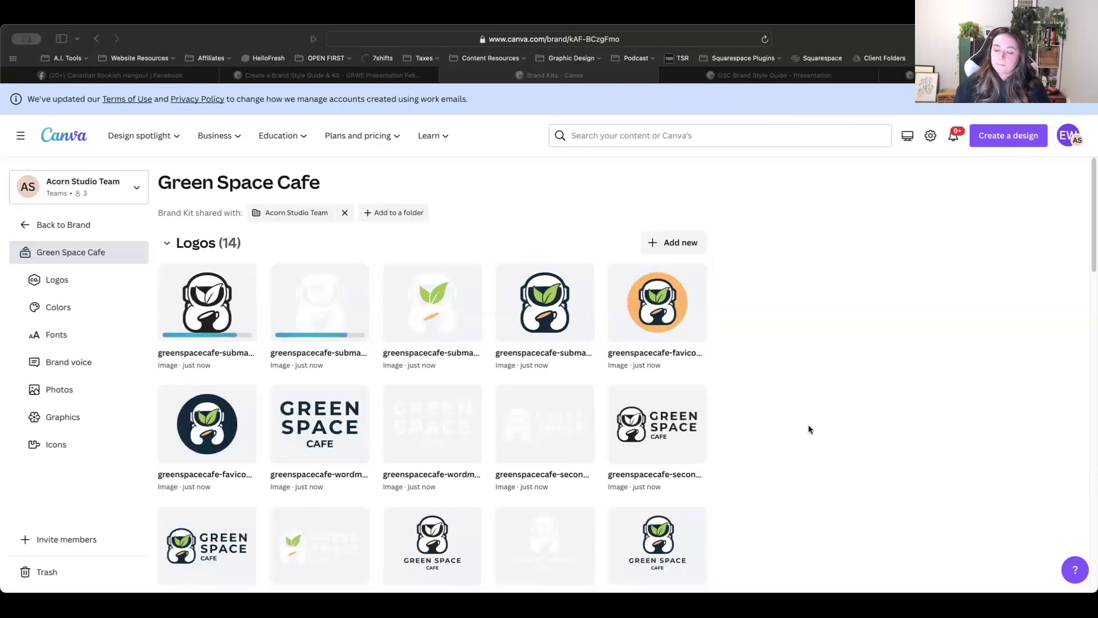
Step: Review the uploaded logo variations and the color and font sections below them in the brand kit
scroll(807, 440, "down", 1)
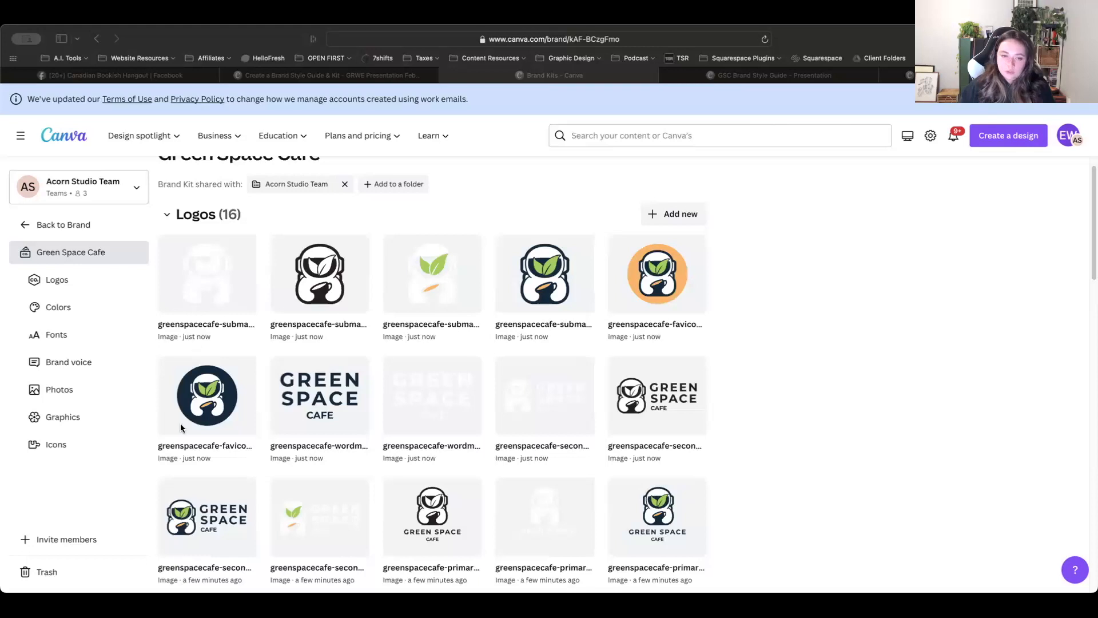
scroll(747, 507, "down", 1)
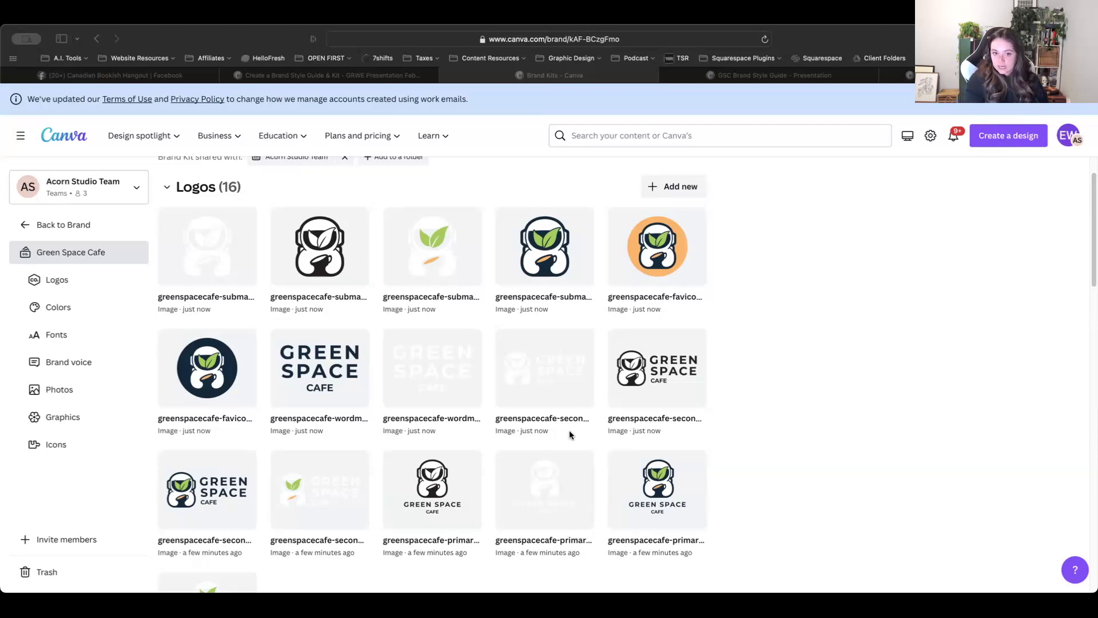
scroll(632, 410, "down", 3)
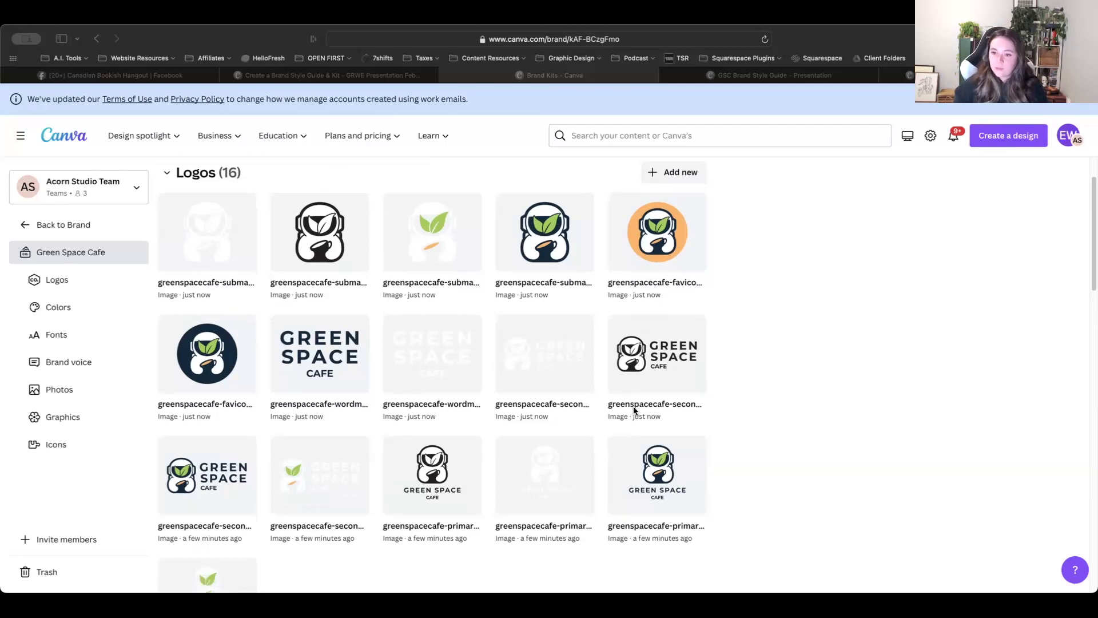
scroll(633, 407, "down", 5)
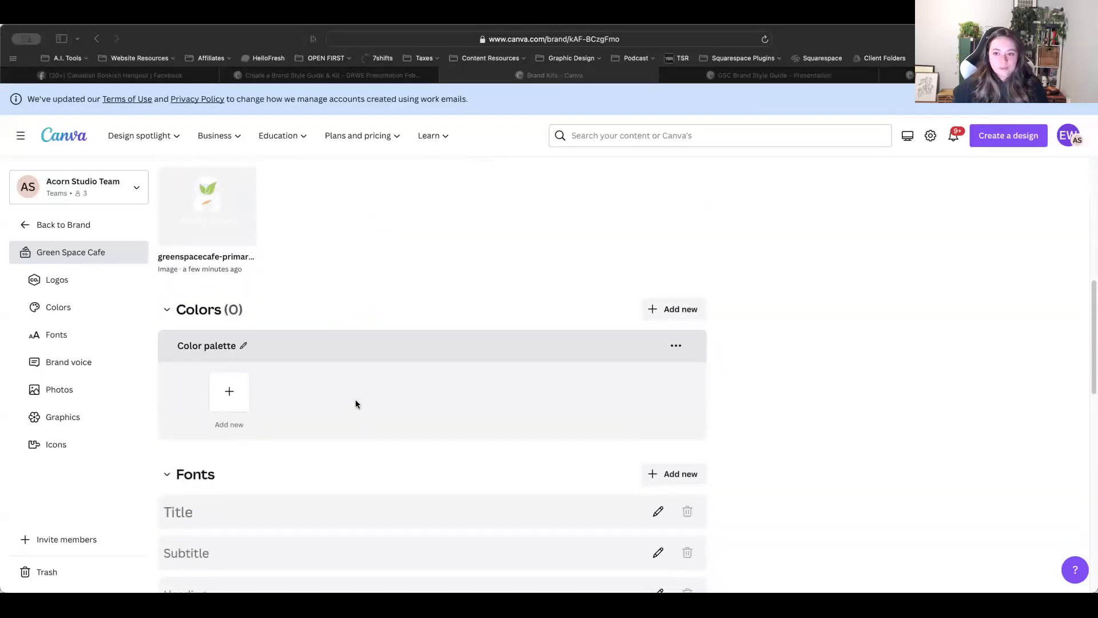
scroll(360, 411, "up", 2)
scroll(363, 423, "down", 3)
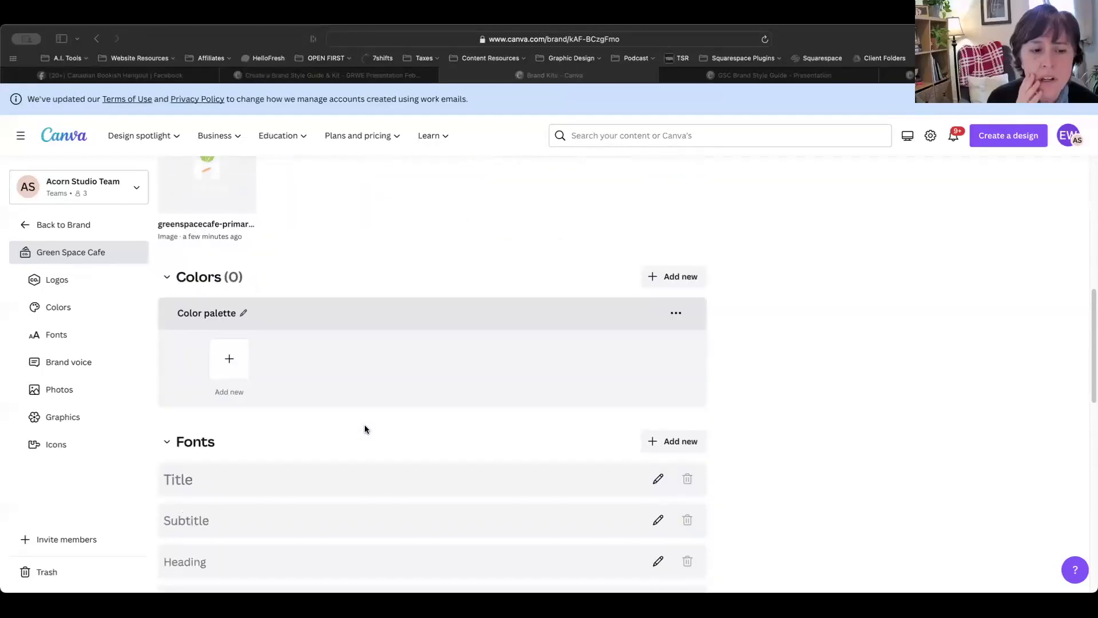
scroll(365, 426, "up", 7)
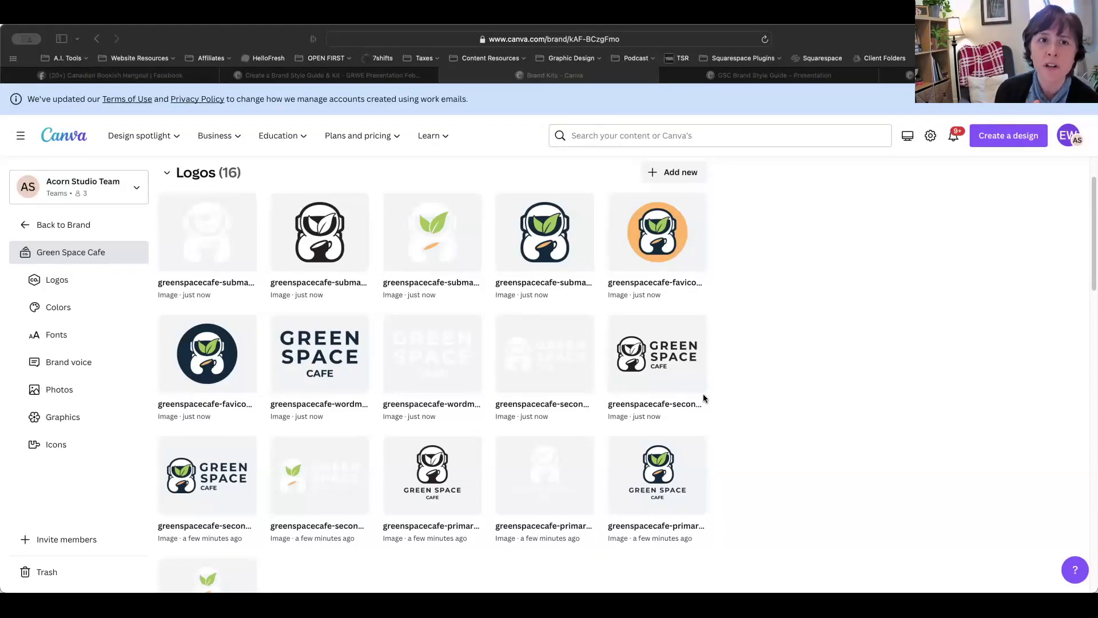
scroll(703, 398, "up", 1)
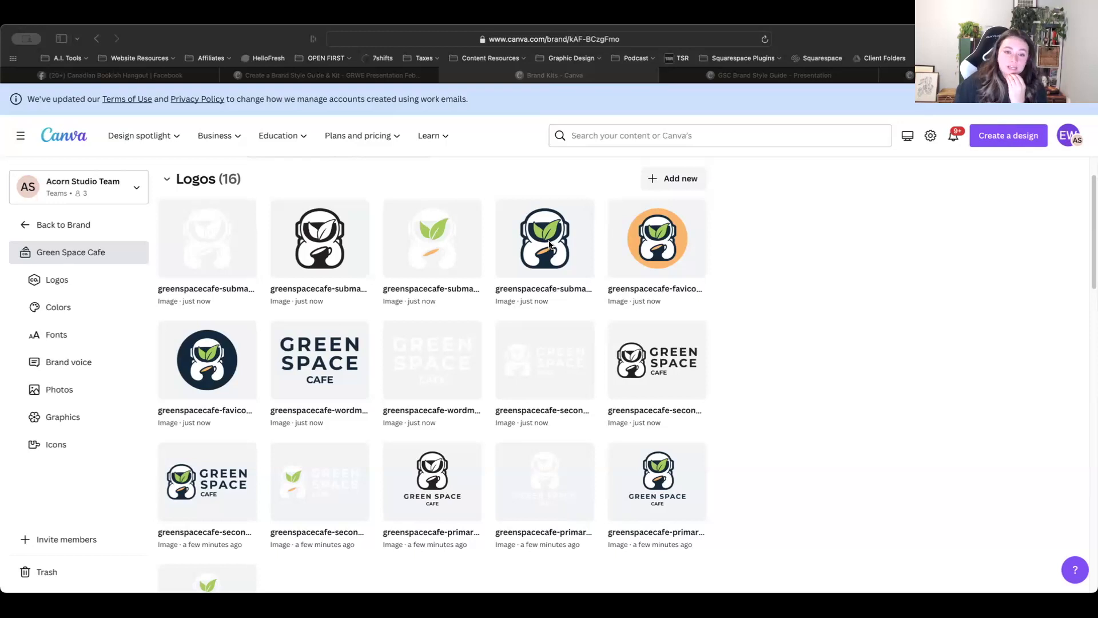
left_click(756, 461)
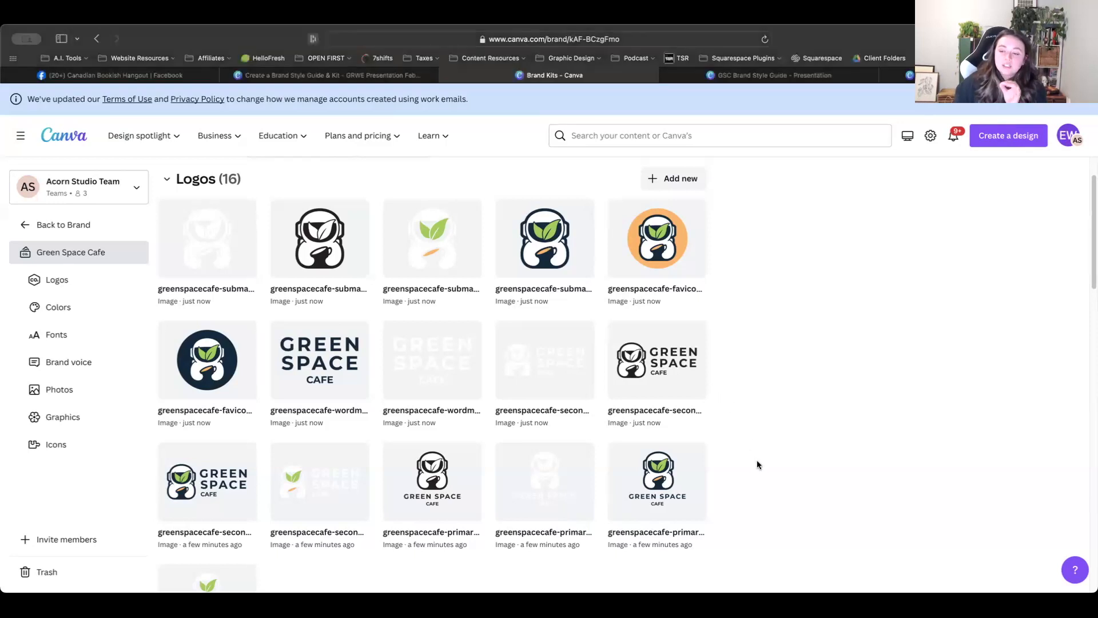
scroll(756, 460, "up", 1)
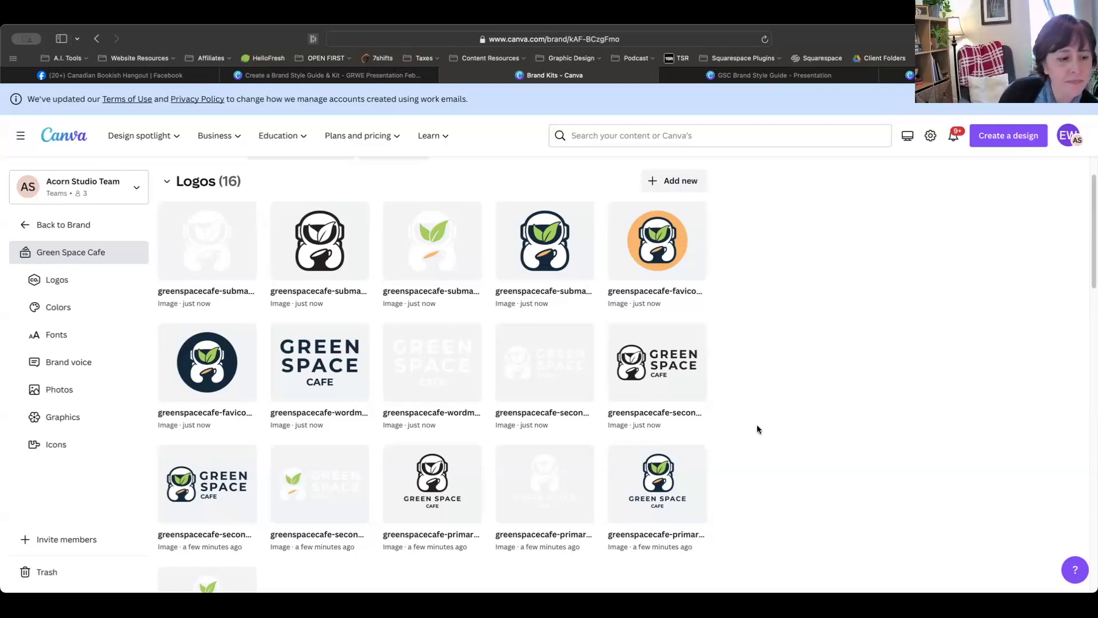
scroll(756, 424, "down", 1)
scroll(757, 426, "down", 2)
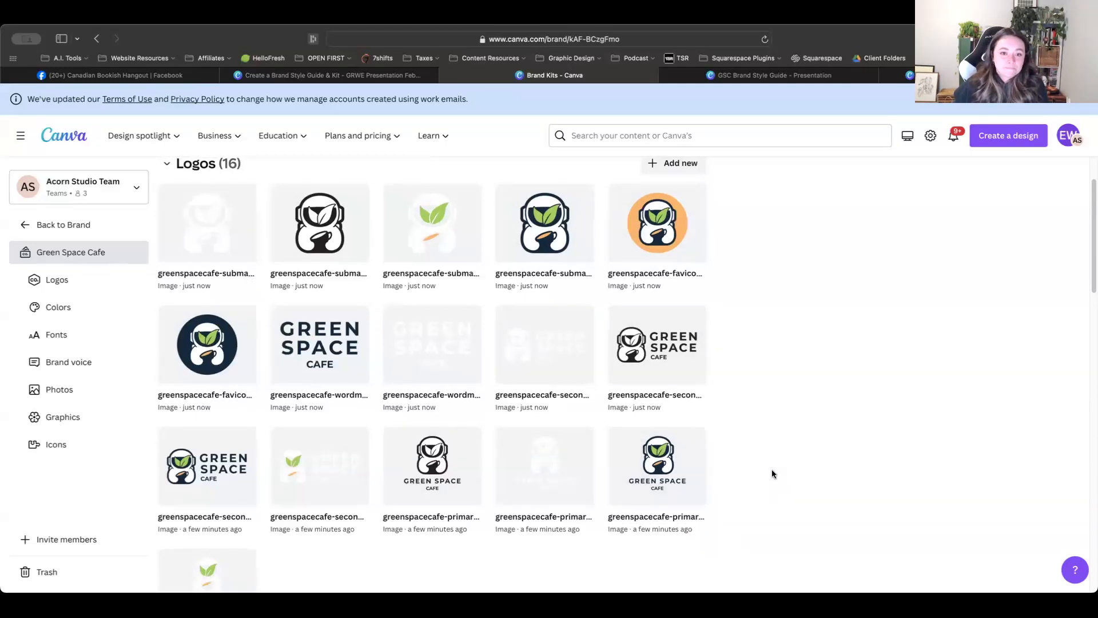
scroll(772, 470, "down", 5)
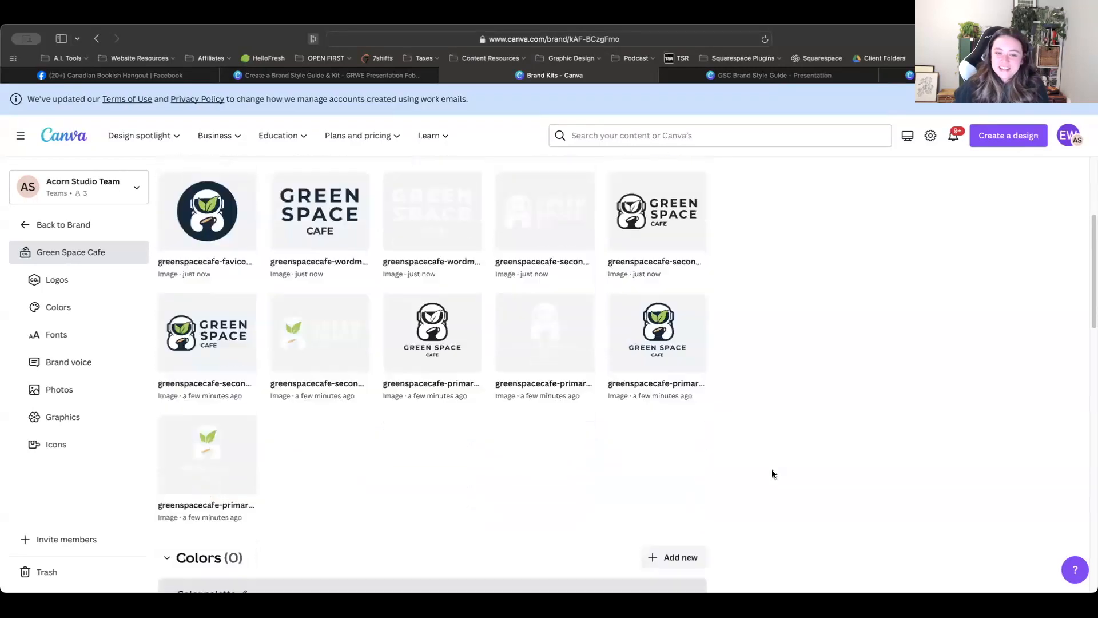
Step: Add a new solid color to the brand kit's color palette and select its whole hex code
scroll(772, 474, "down", 10)
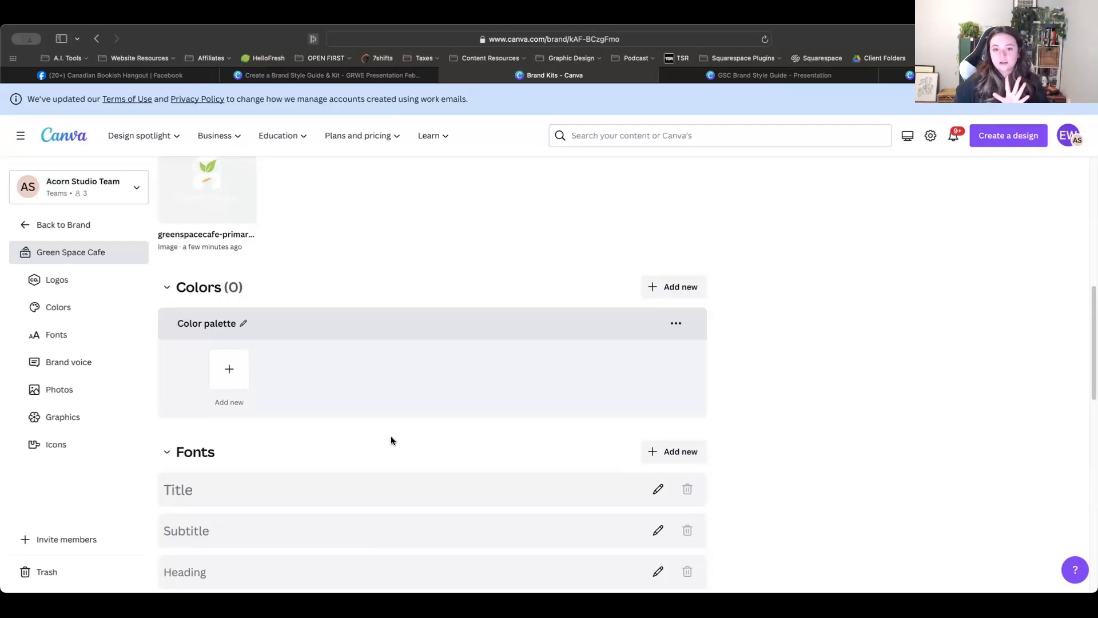
left_click(232, 371)
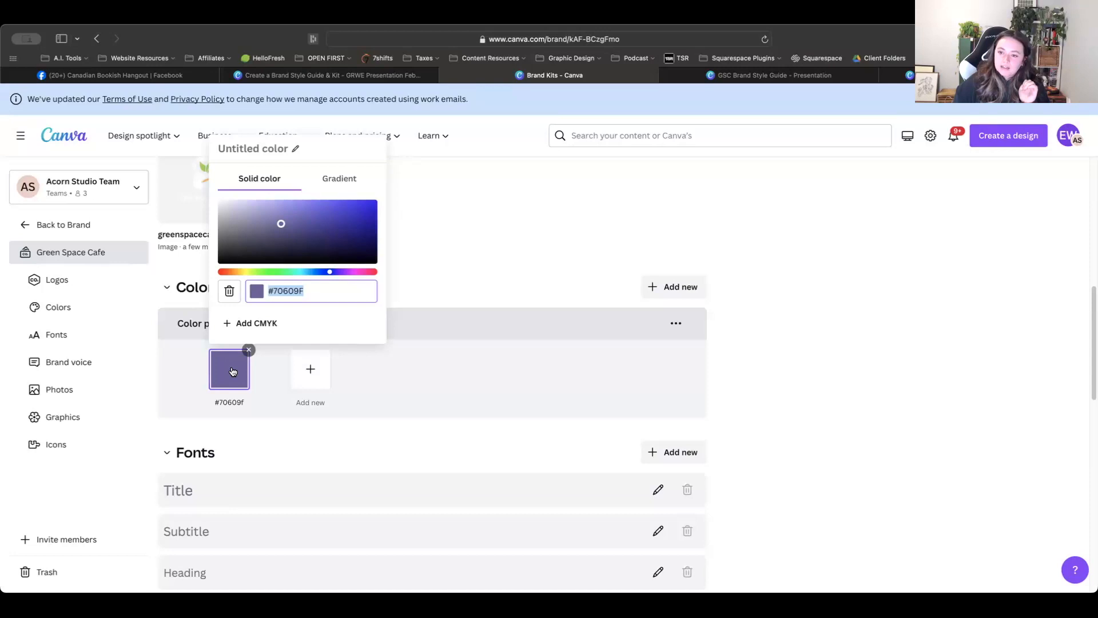
left_click_drag(308, 291, 272, 291)
left_click(272, 291)
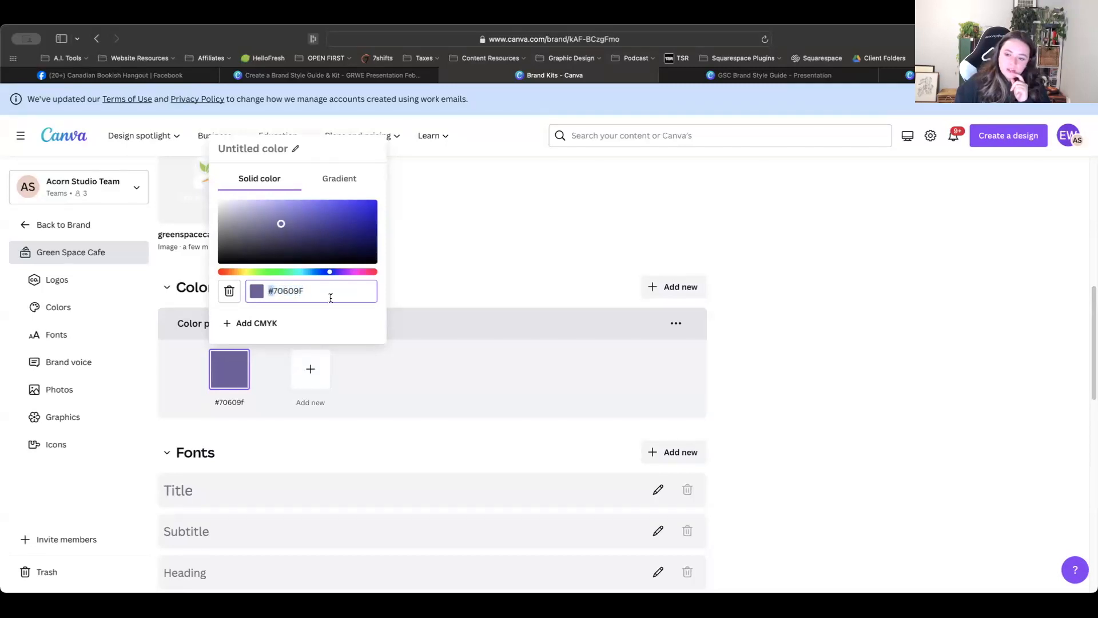
left_click_drag(307, 291, 274, 291)
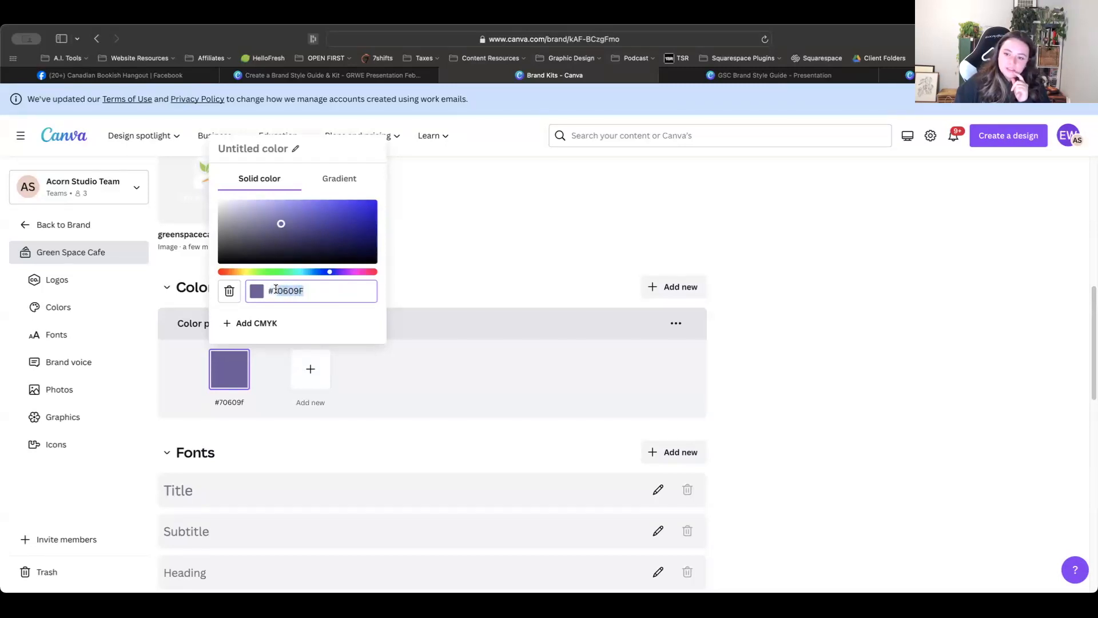
left_click(316, 295)
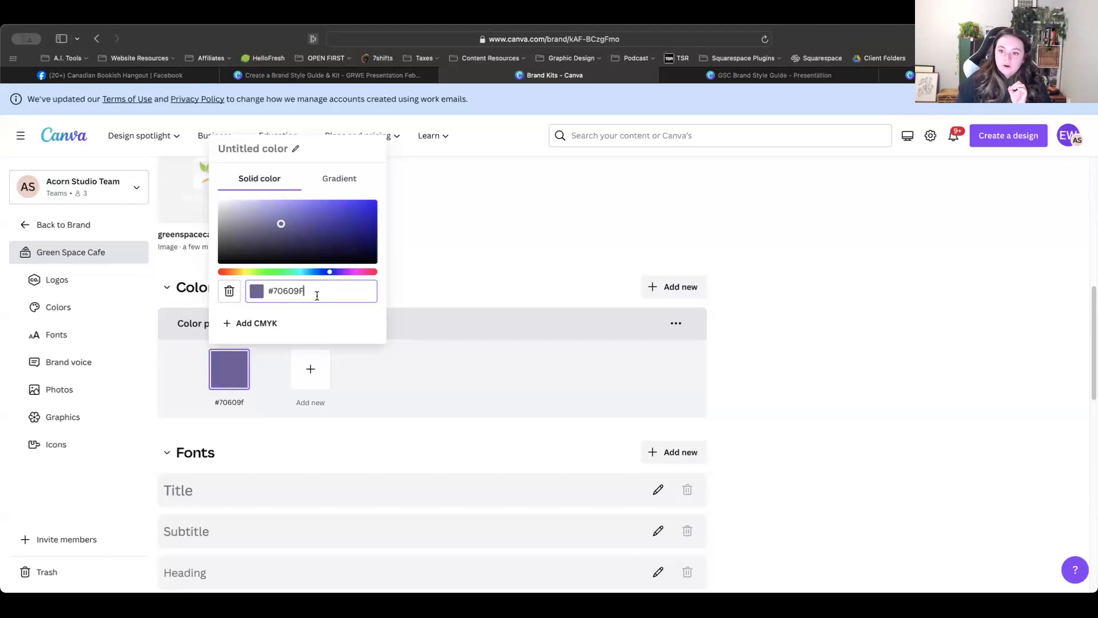
left_click_drag(307, 294, 267, 293)
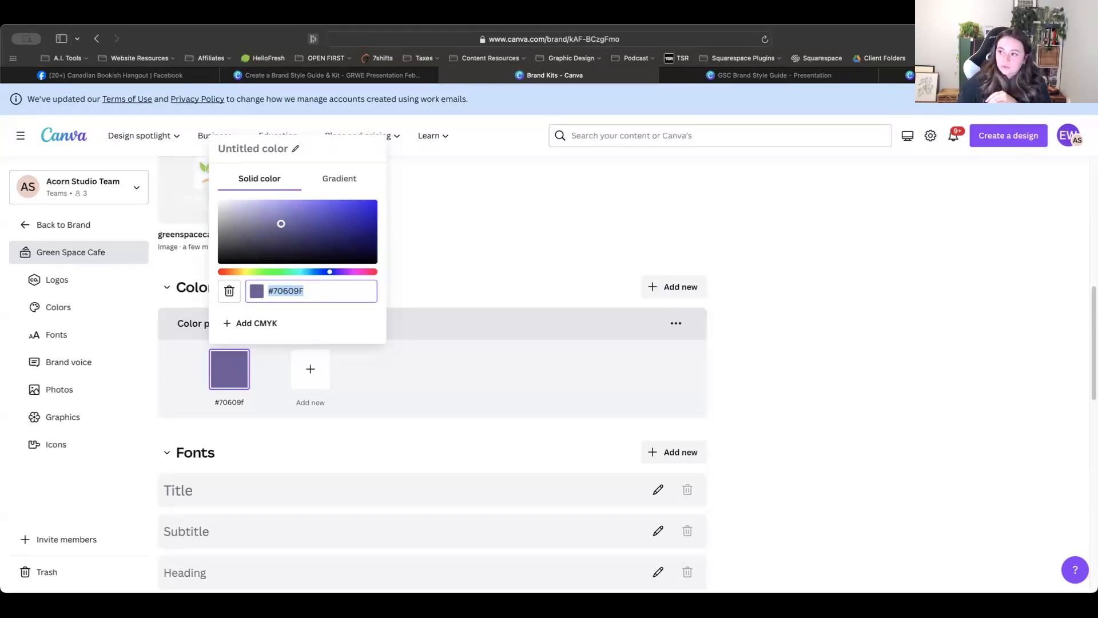
key("super+t")
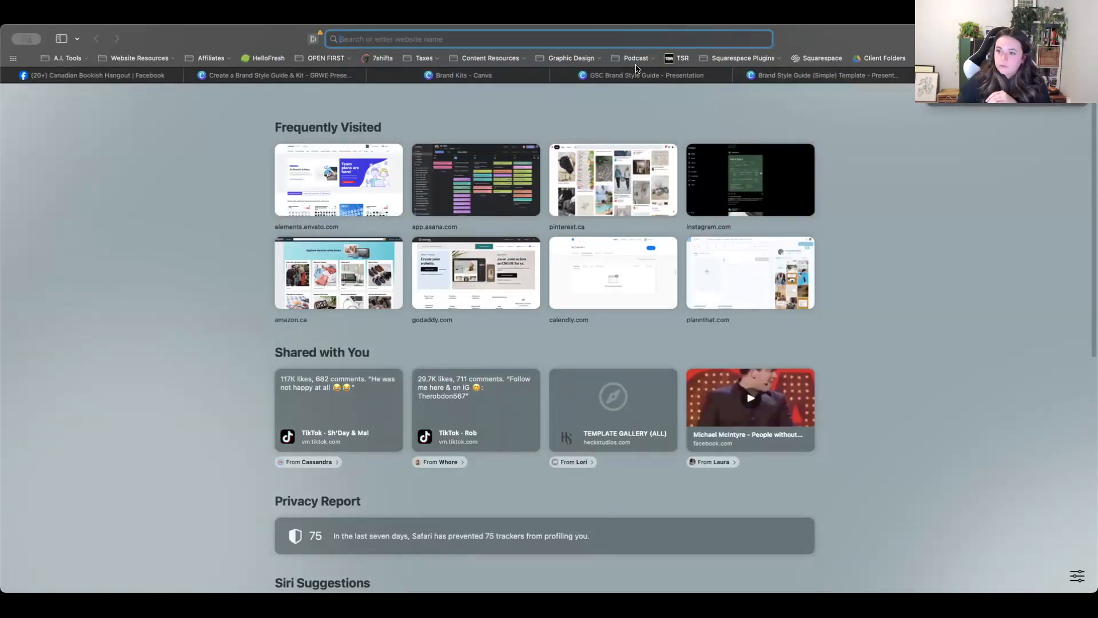
key("super+w")
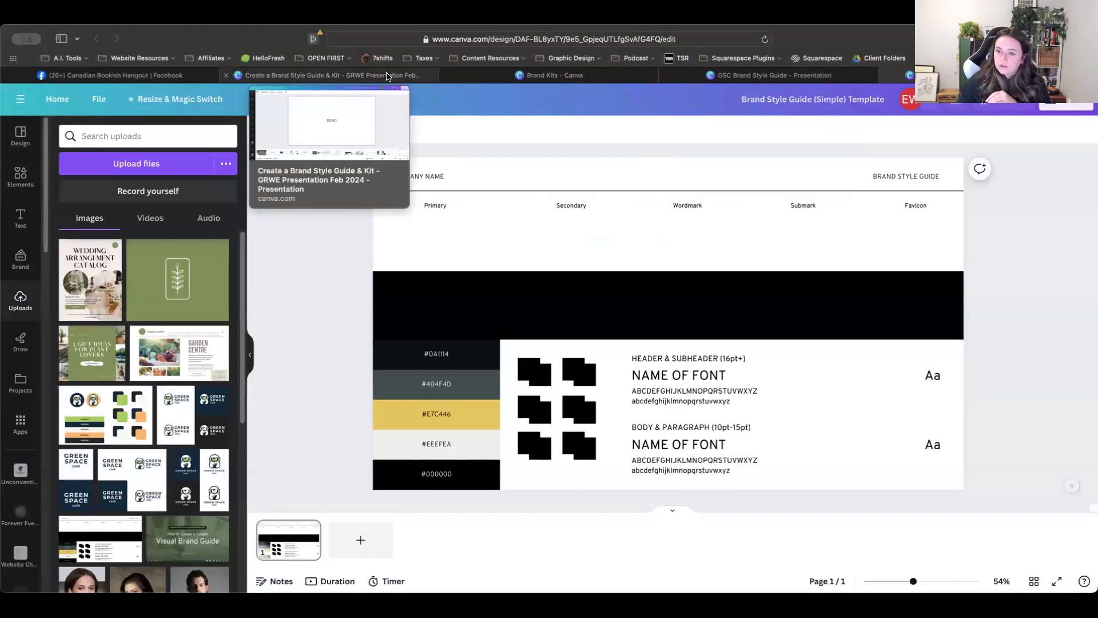
left_click(387, 76)
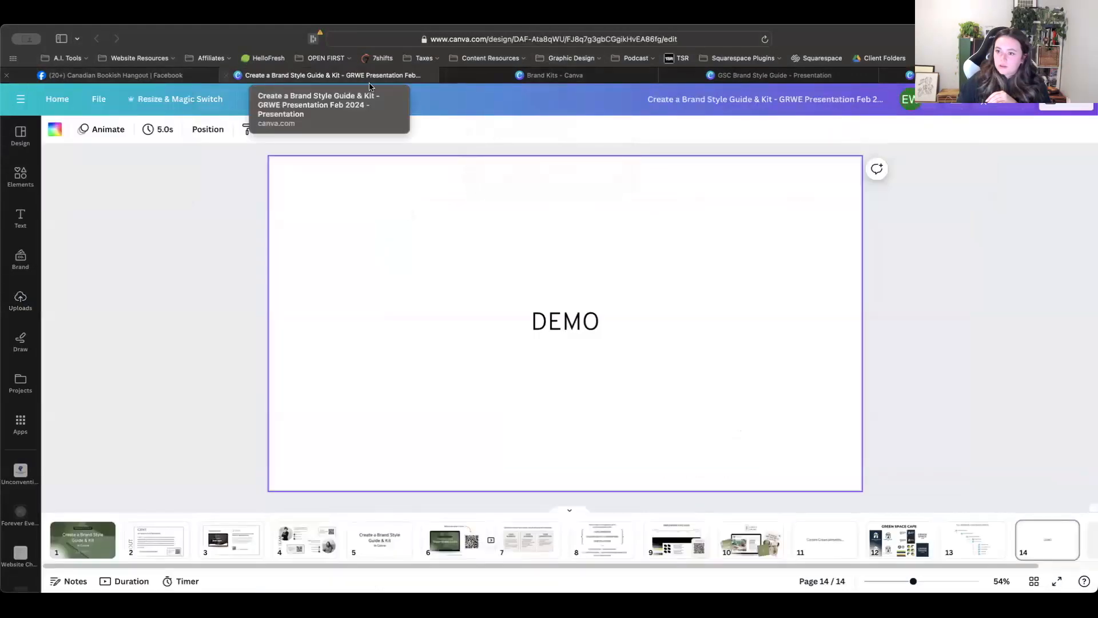
left_click(607, 79)
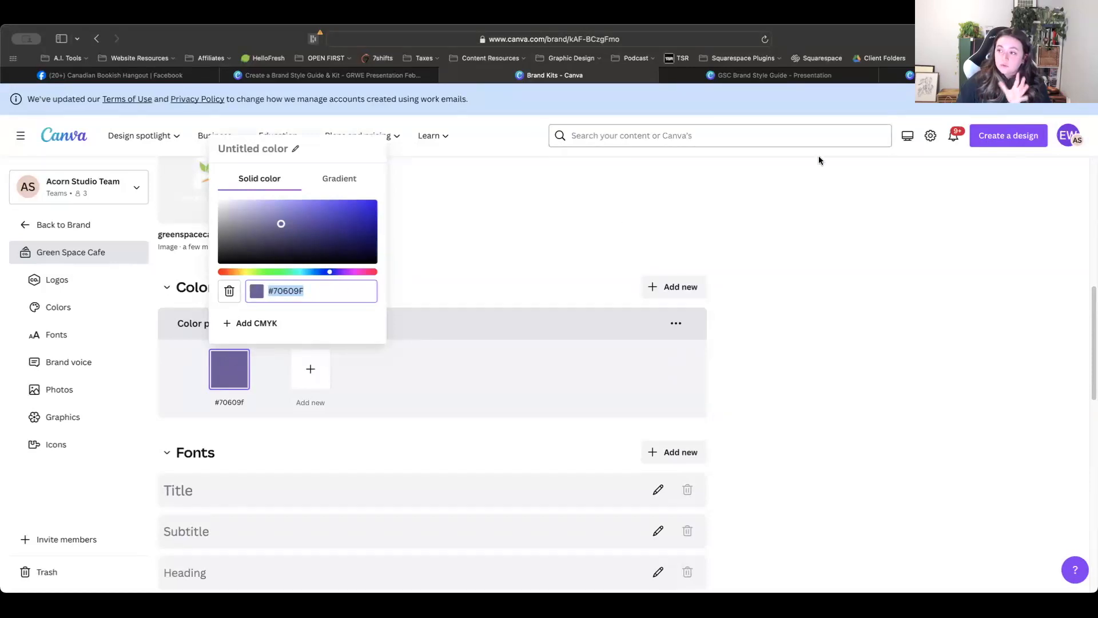
Step: Open the coolors.co color palette generator in a new browser tab and dismiss its welcome message
key("super+t")
type("coolors.co")
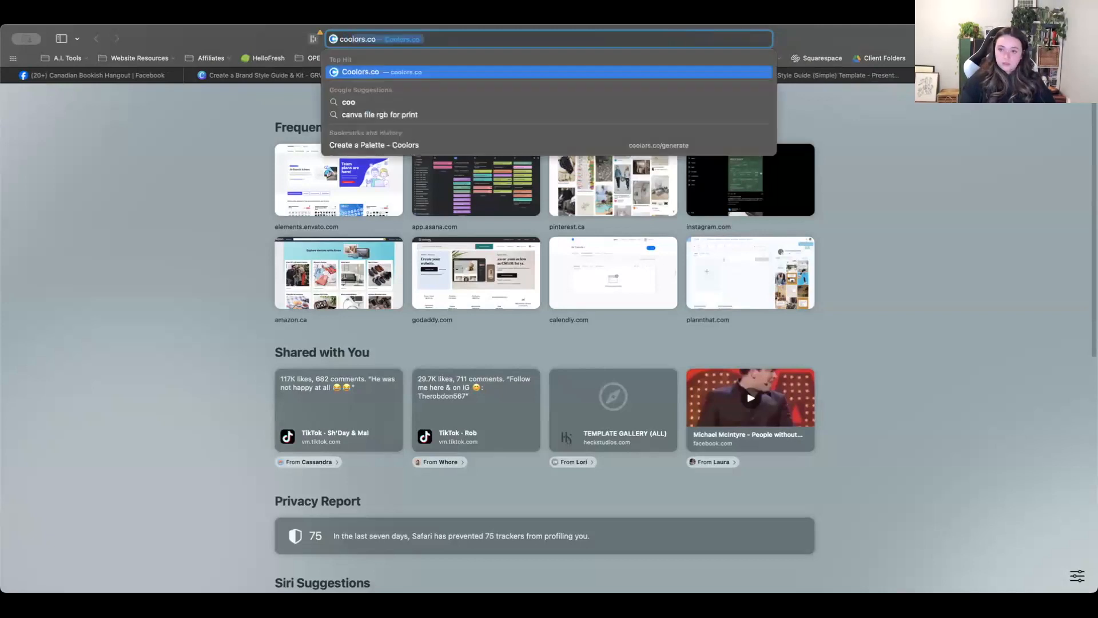
key("Return")
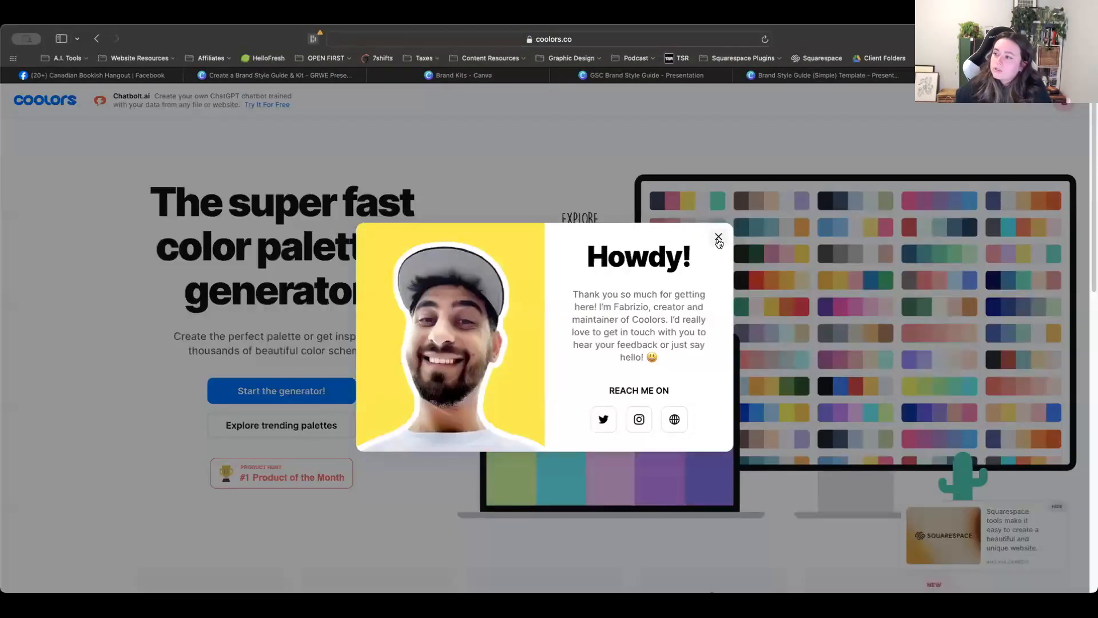
left_click(718, 238)
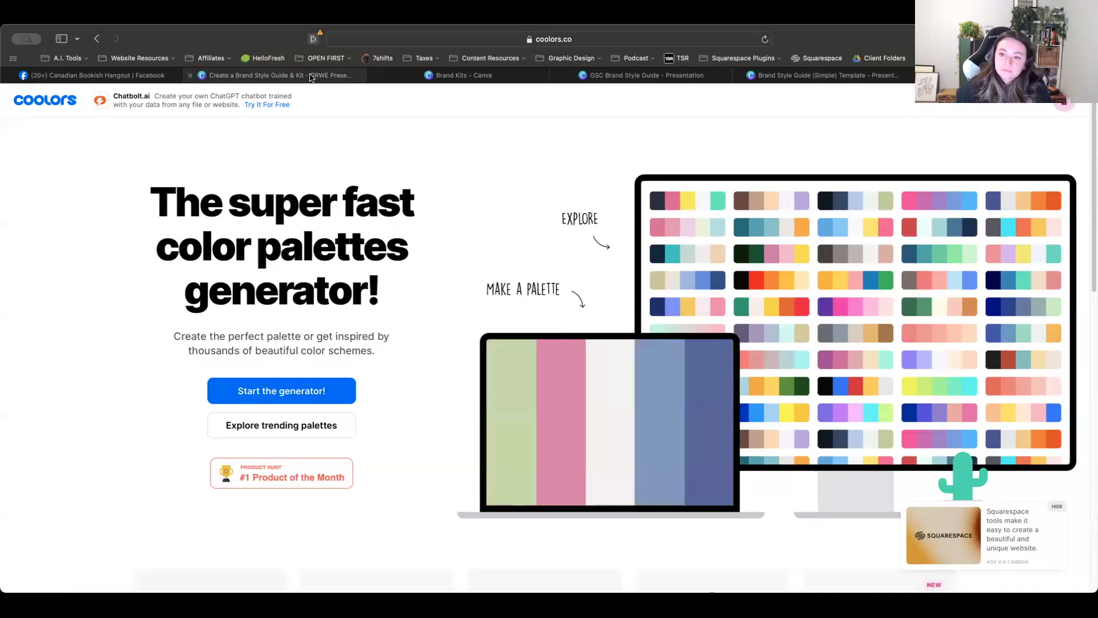
Step: In the Create a Brand Style Guide & Kit presentation, add the color palette image to the DEMO slide and place it near the slide's left edge
left_click(312, 76)
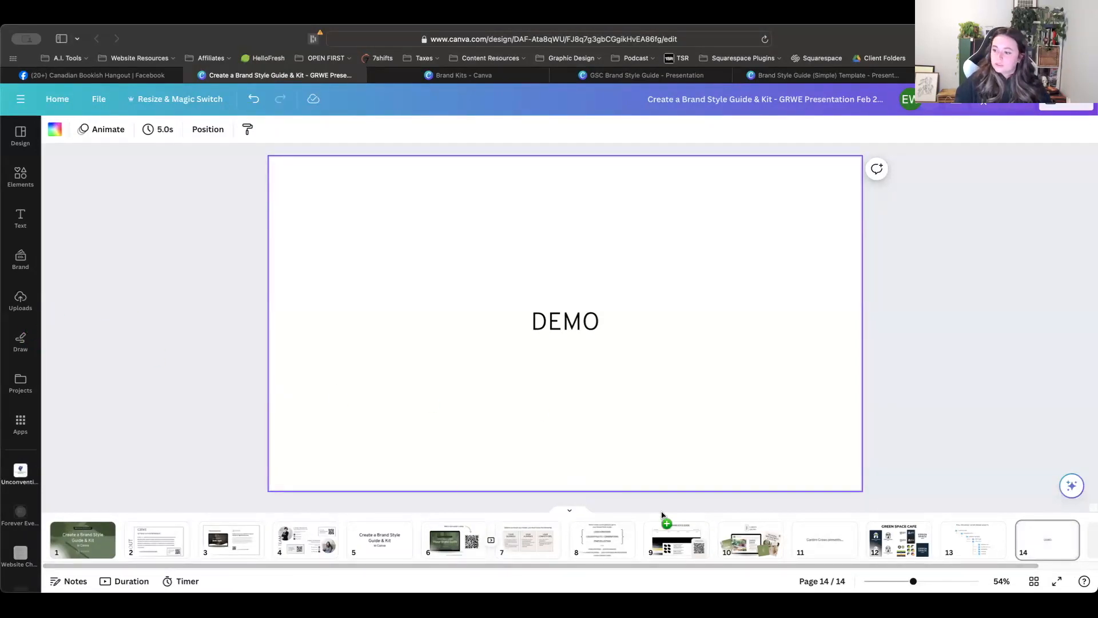
left_click(939, 433)
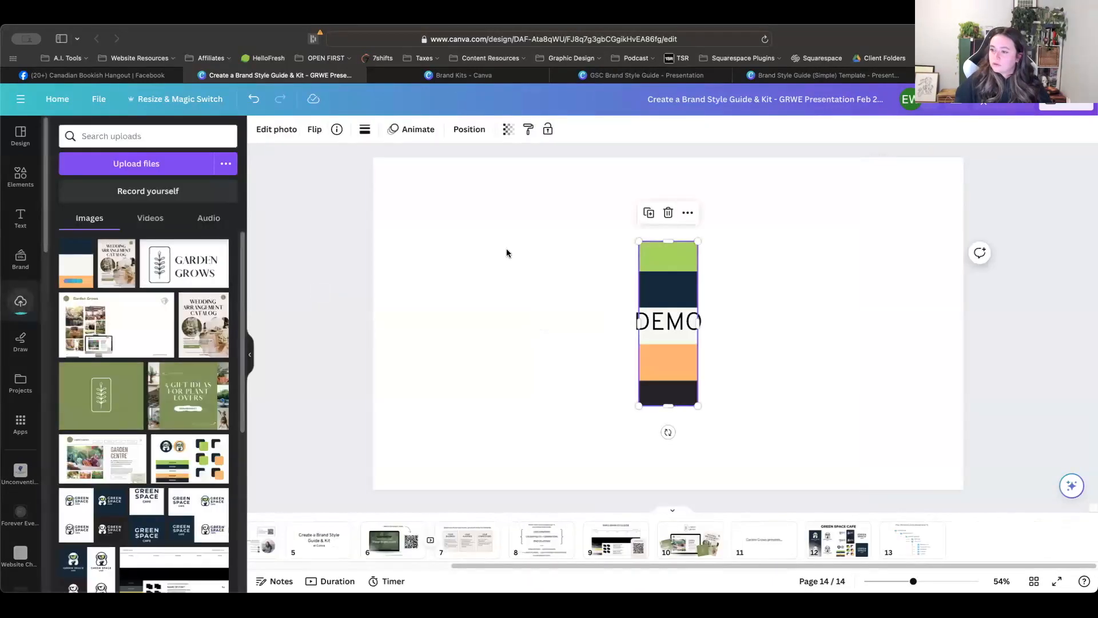
left_click_drag(629, 265, 375, 265)
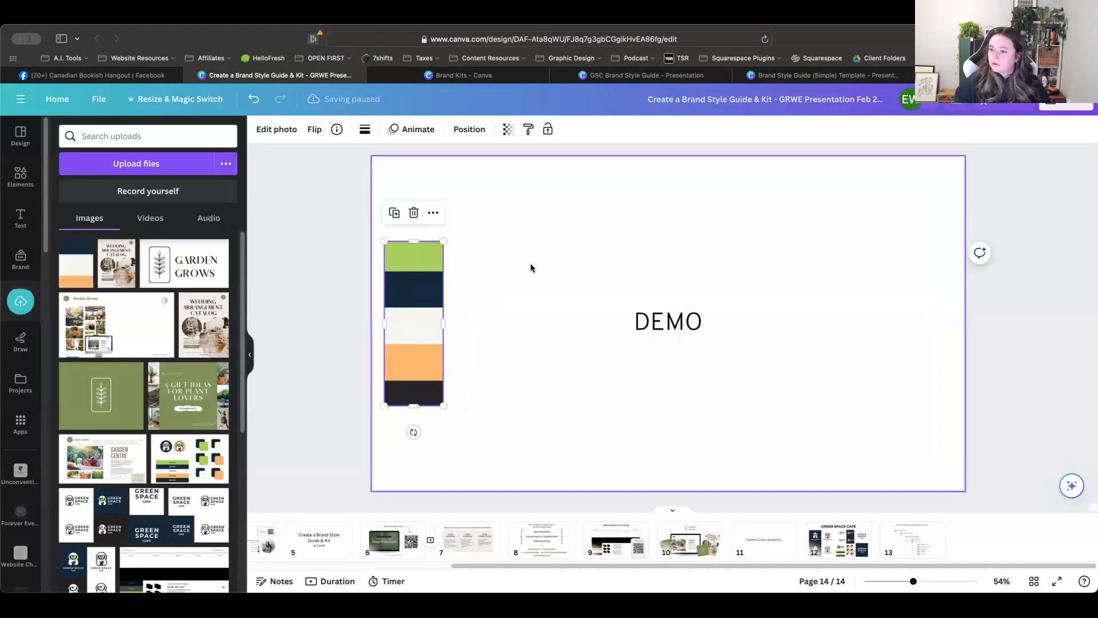
left_click(530, 263)
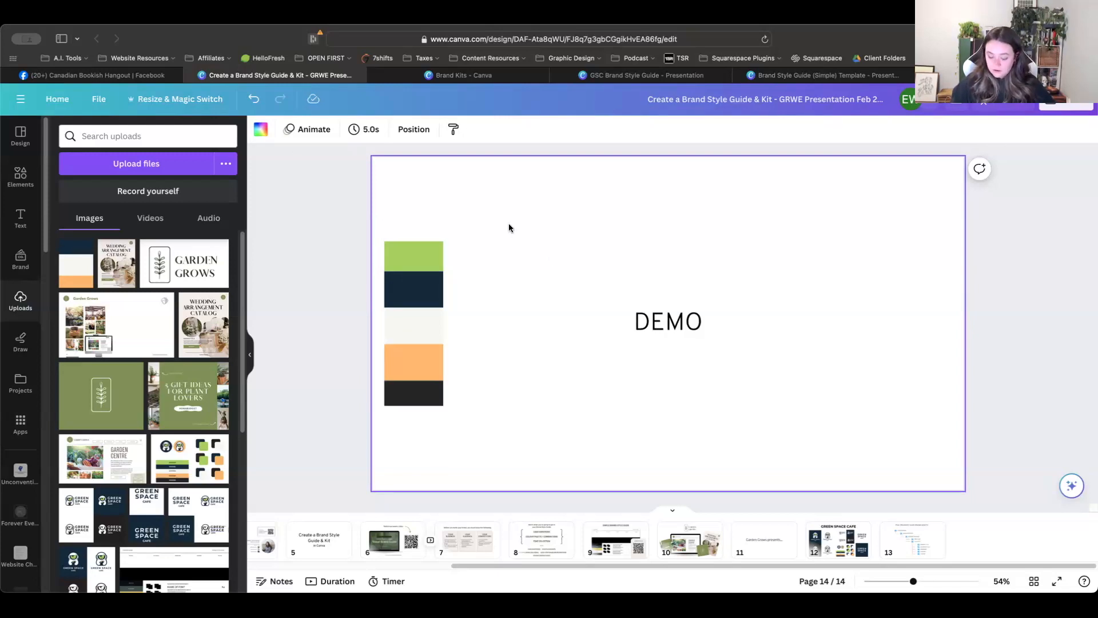
Step: Add a square shape to the DEMO slide and position it beside the color palette image, above the DEMO text
key("r")
left_click_drag(661, 293, 522, 214)
left_click(618, 227)
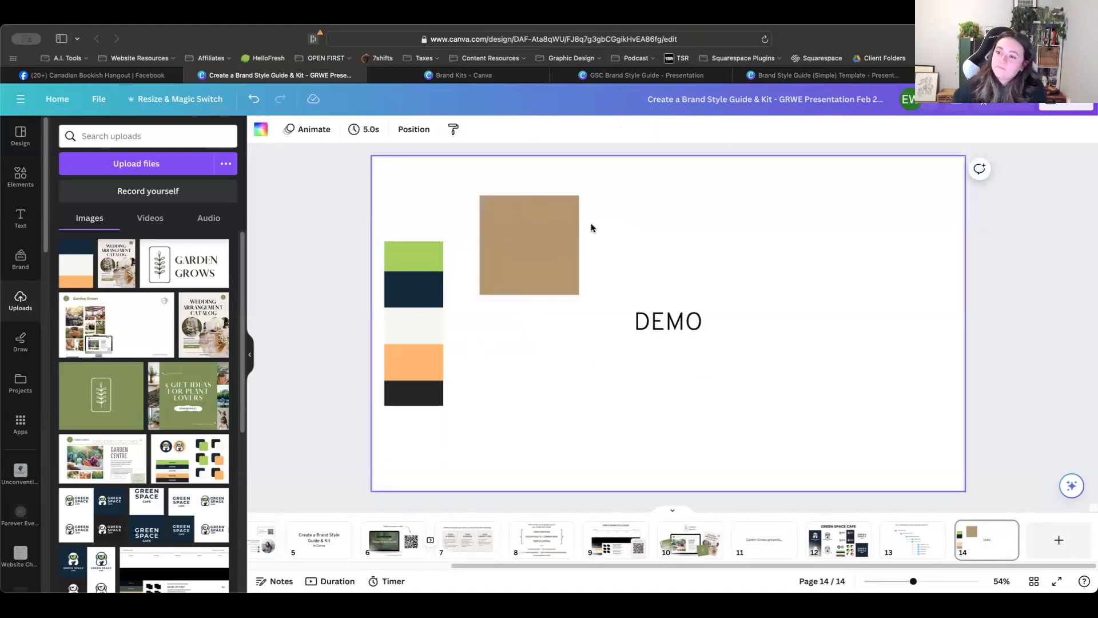
Step: Fill the square with the green from the palette image's photo colors and look up that green's hex code
left_click(529, 234)
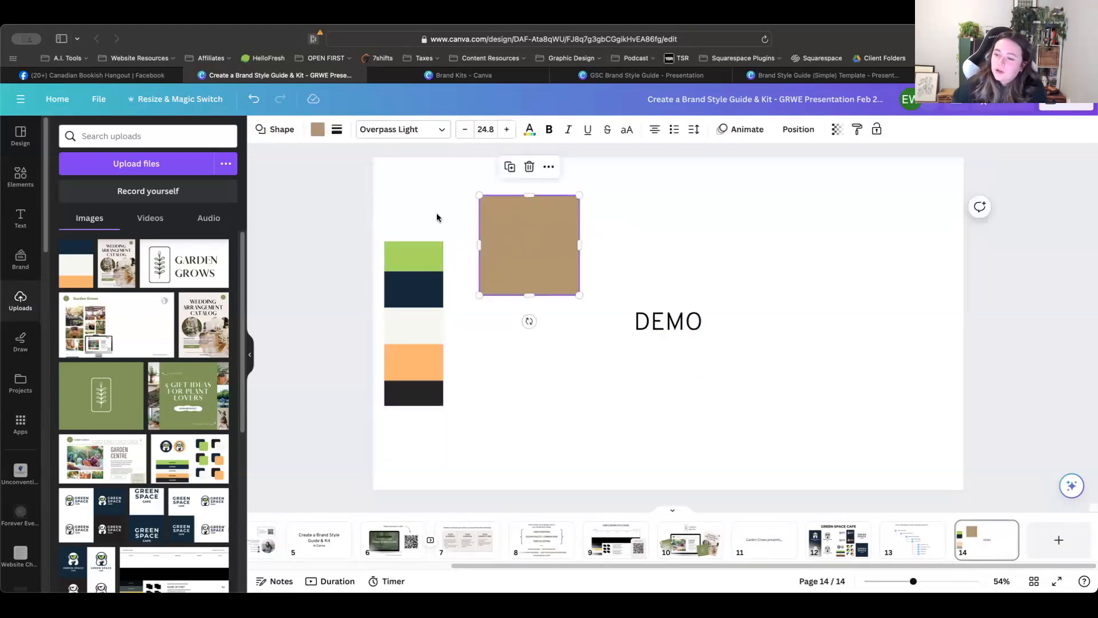
left_click(316, 132)
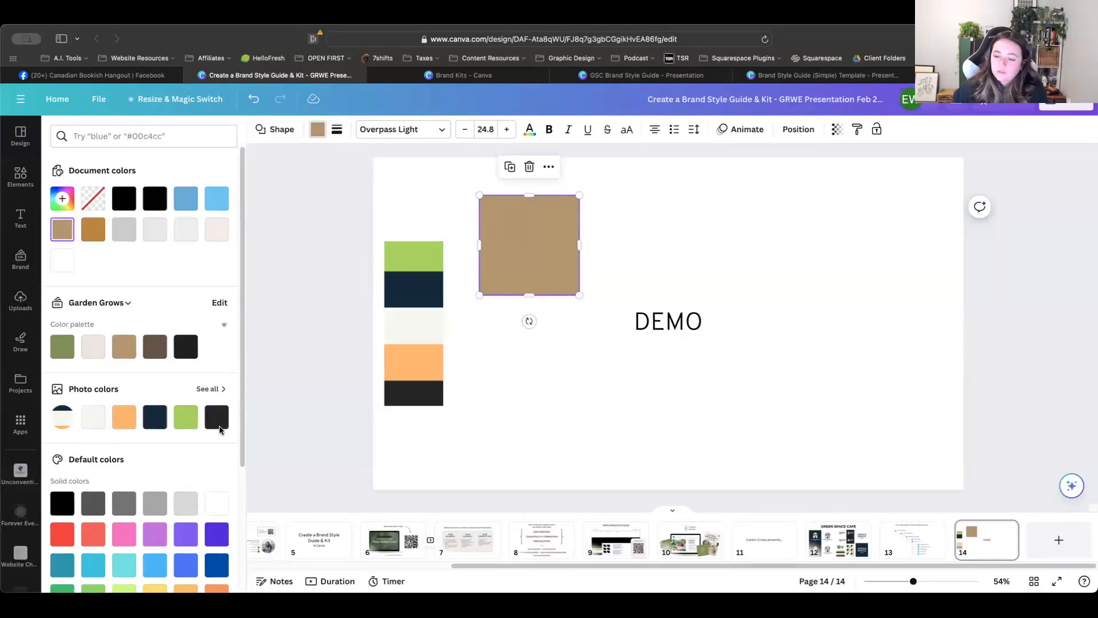
left_click(184, 421)
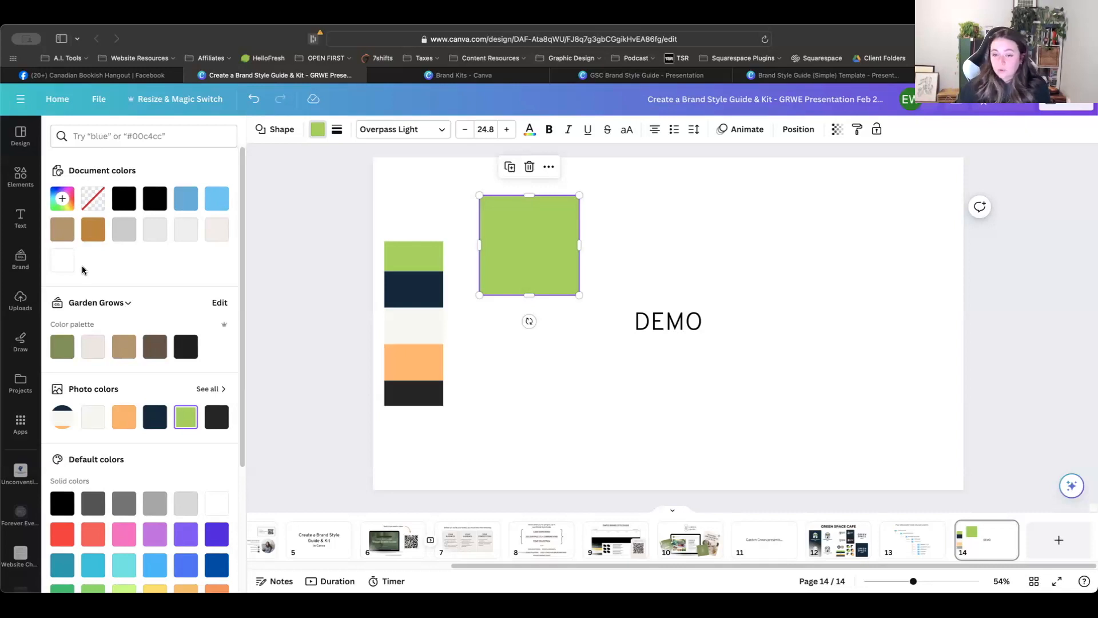
left_click(62, 200)
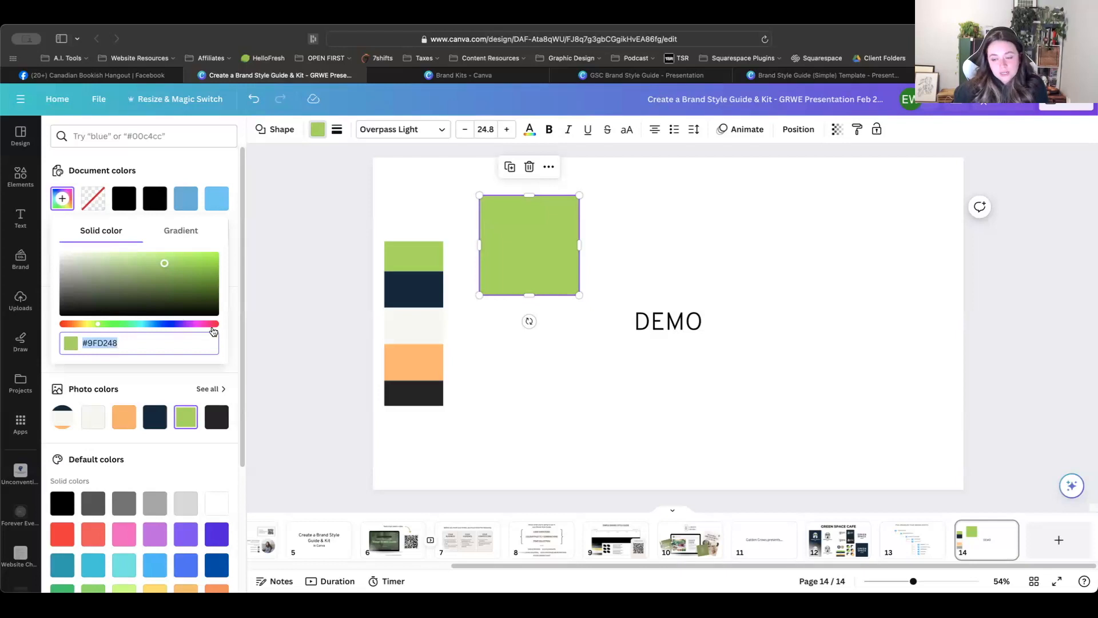
left_click(325, 378)
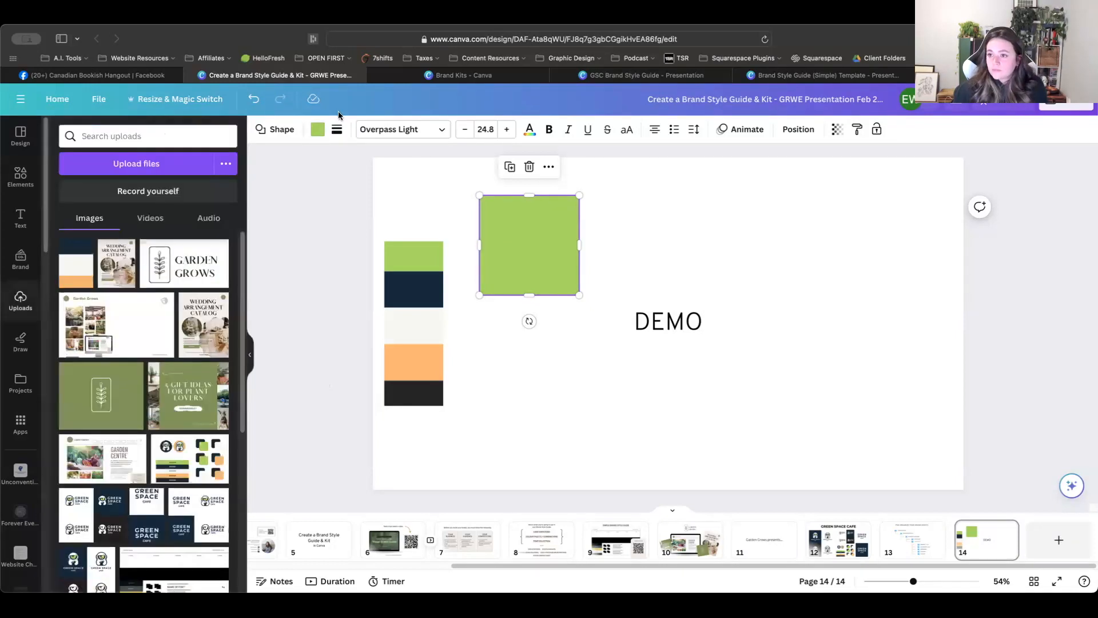
Step: Return to the Green Space Cafe brand kit and set the new palette color to the green #9FD247
left_click(451, 78)
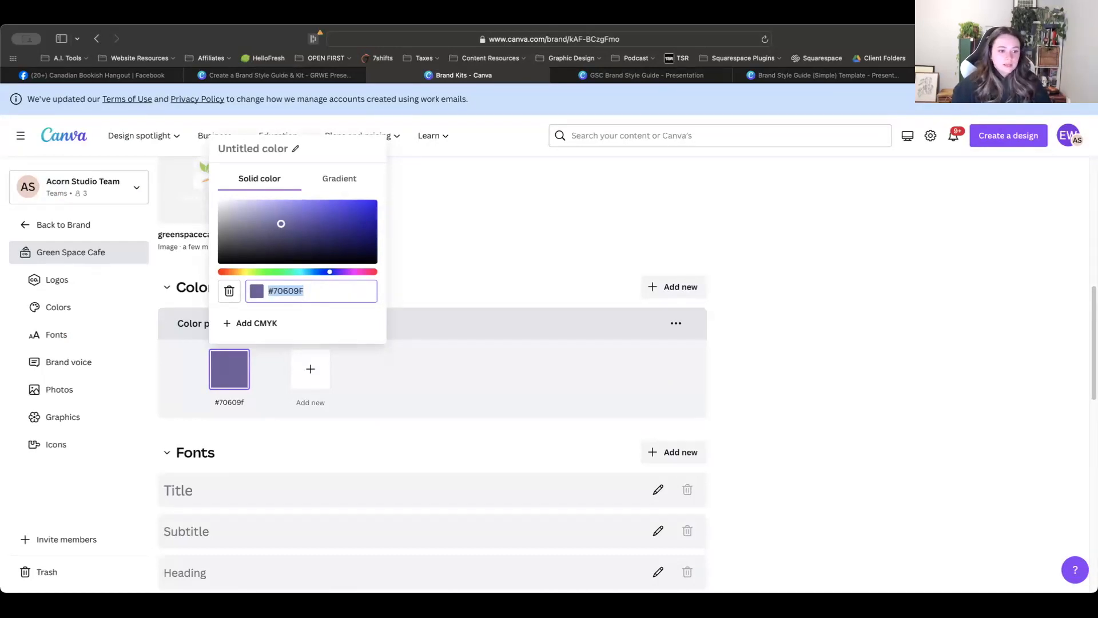
key("super+Tab")
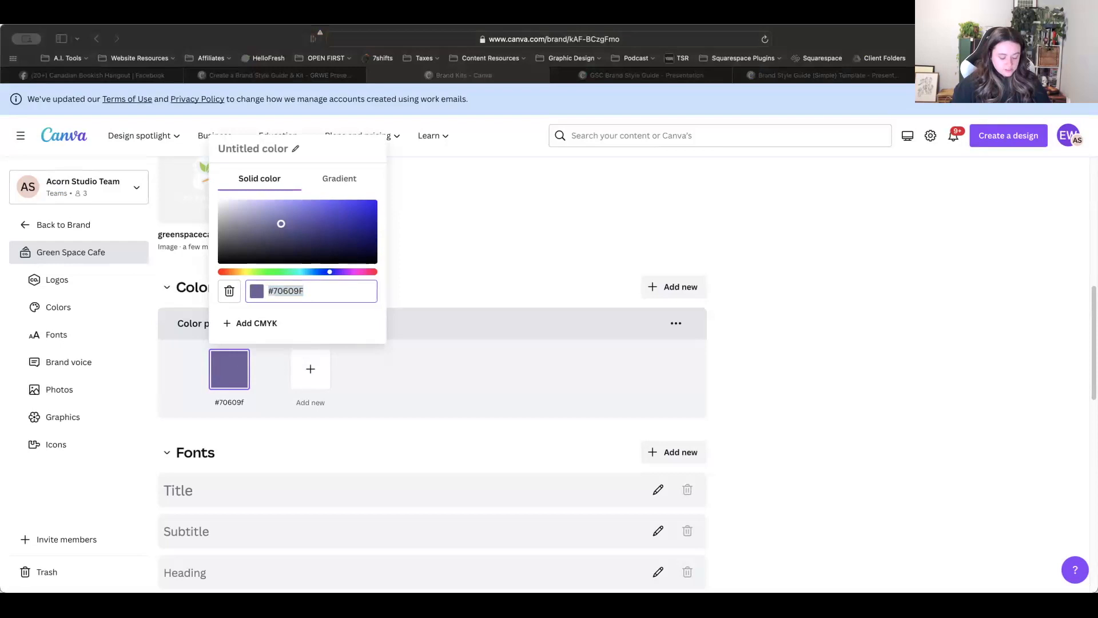
key("super+Tab")
type("#9FD247")
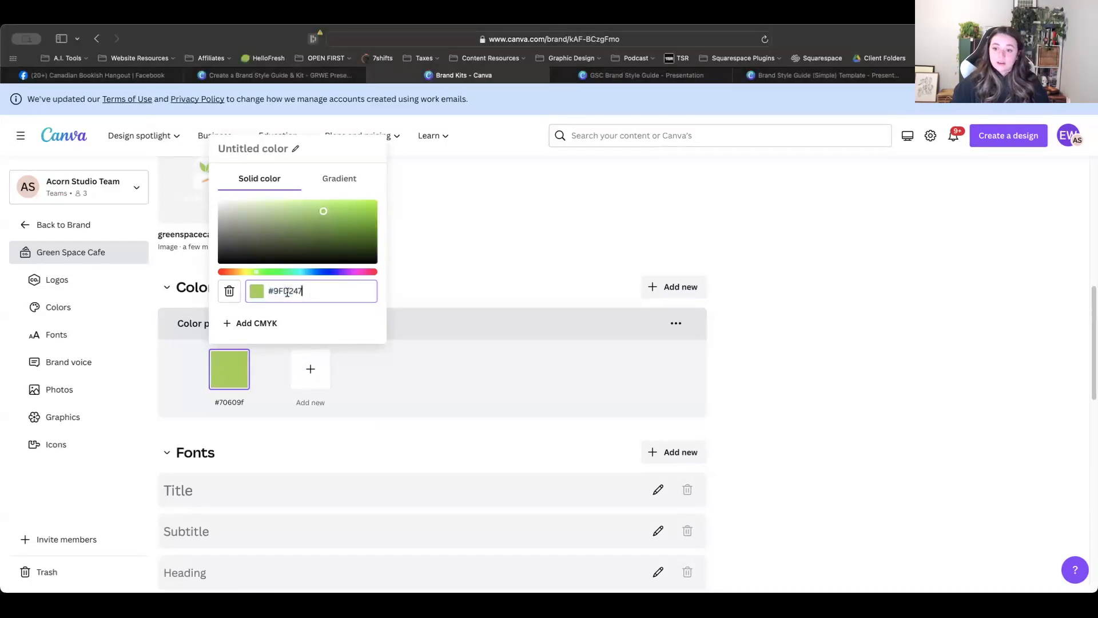
left_click(402, 414)
Step: Add a second solid color to the brand kit's palette, the navy #13293D
left_click(315, 375)
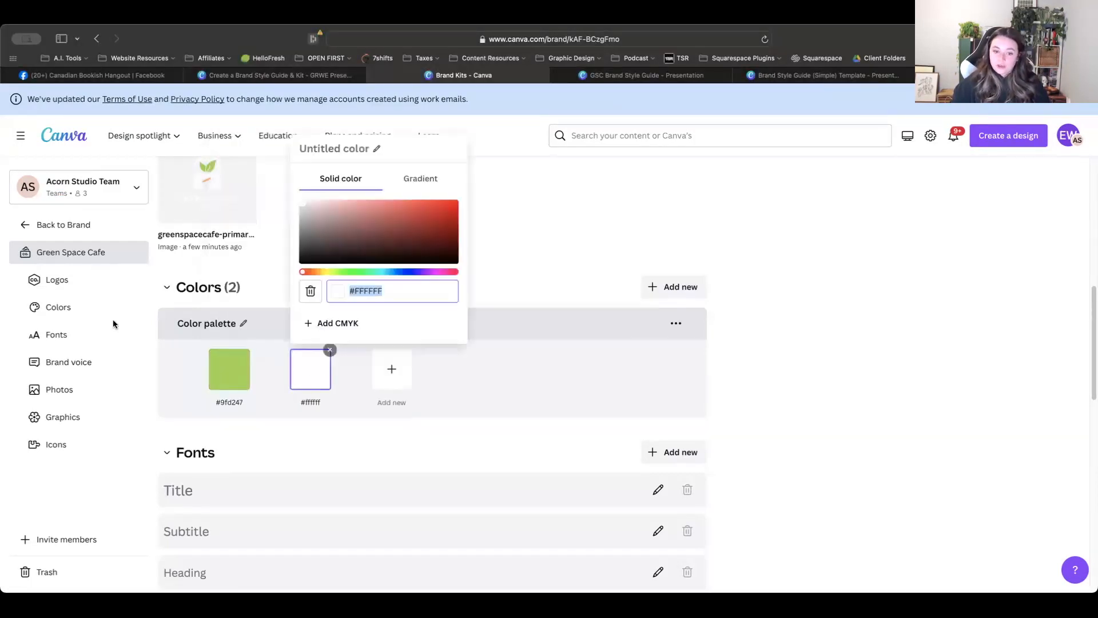
key("super+Tab")
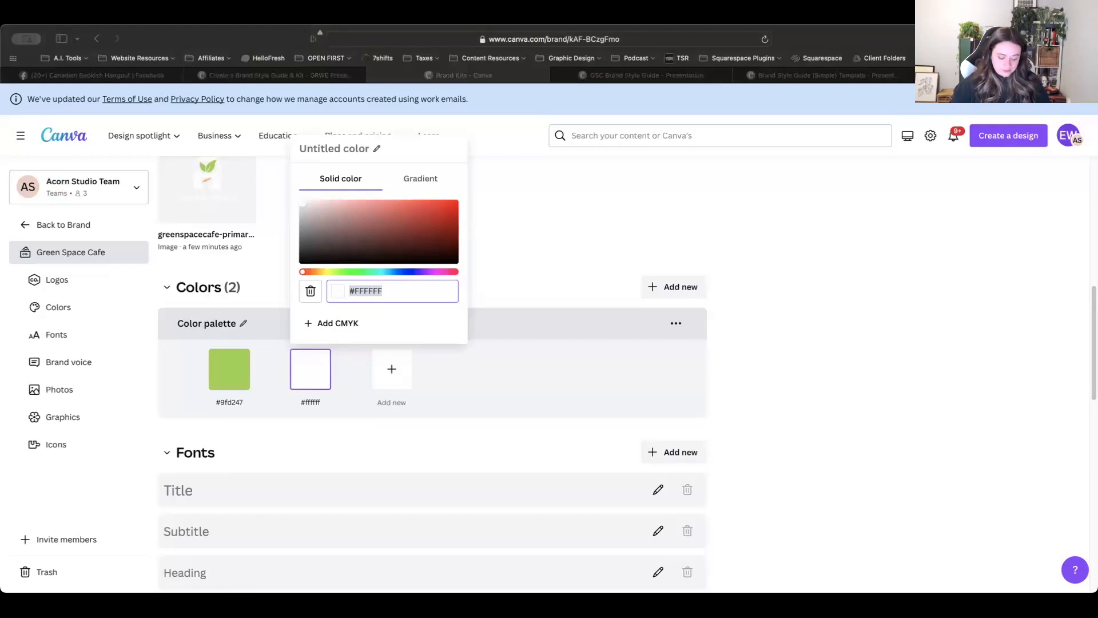
key("super+Tab")
type("#13293D")
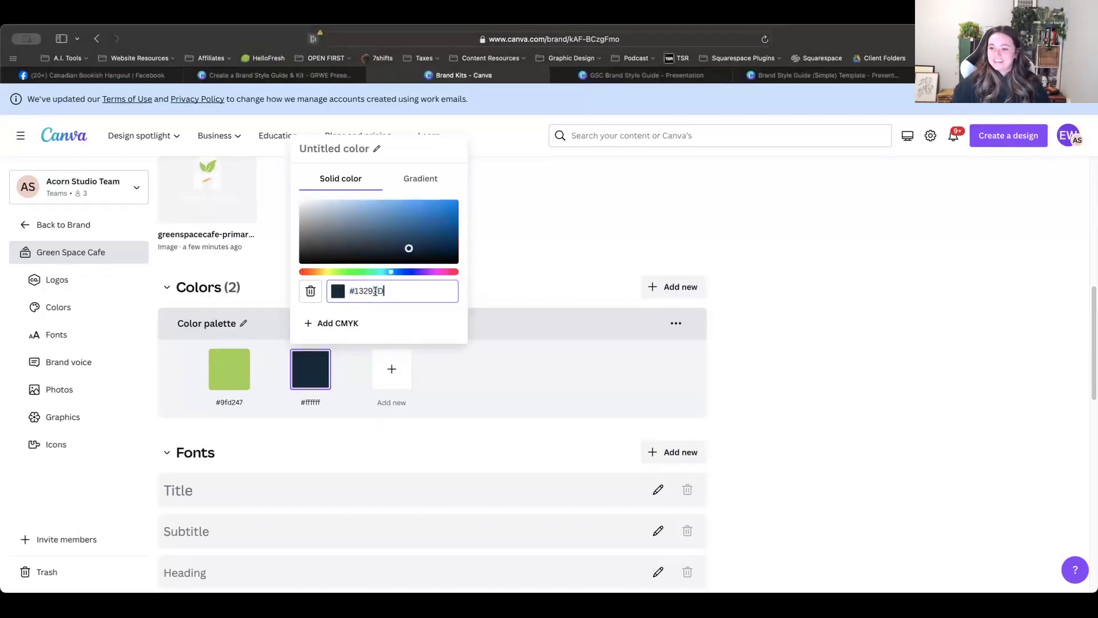
key("super+Tab")
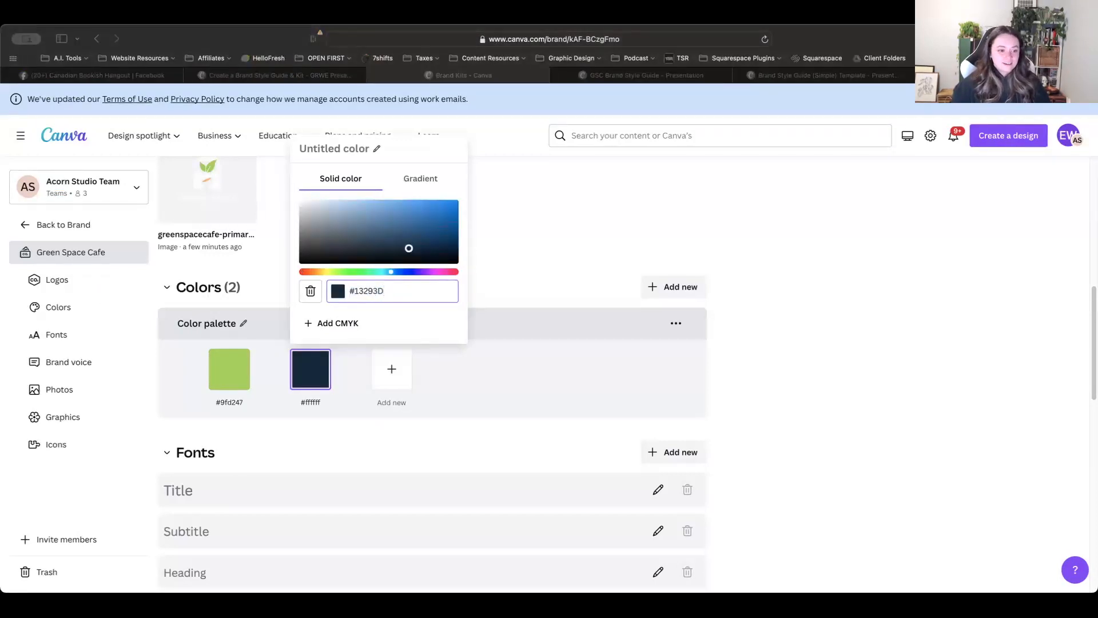
key("super+Tab")
left_click(372, 346)
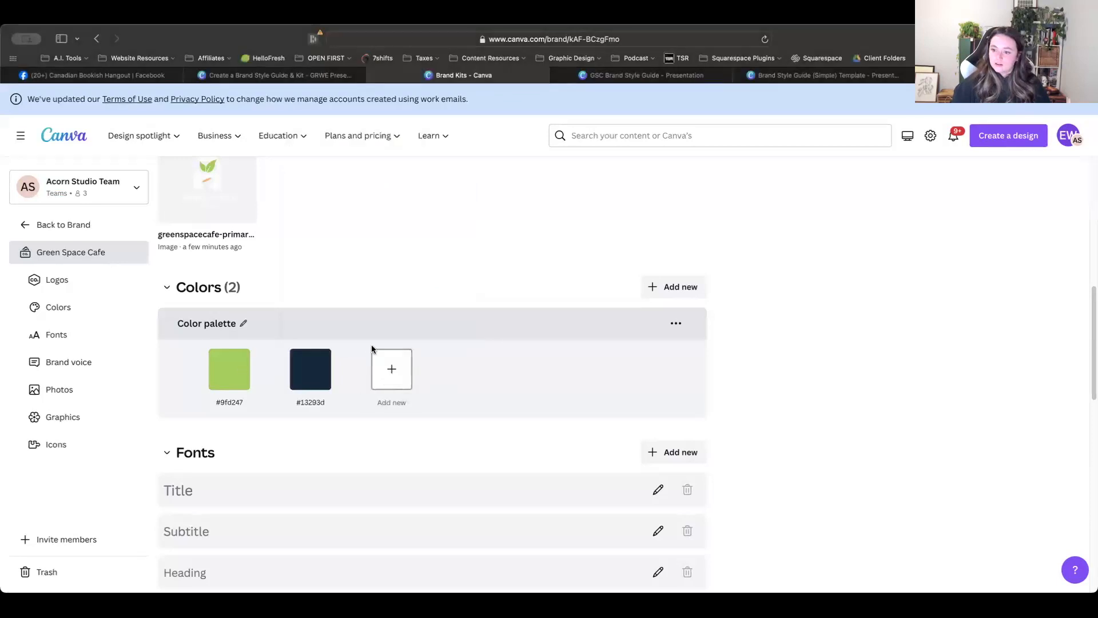
Step: Add a third solid color to the brand kit's palette, the off-white #F7F7F3
left_click(387, 368)
type("#F7F7F3")
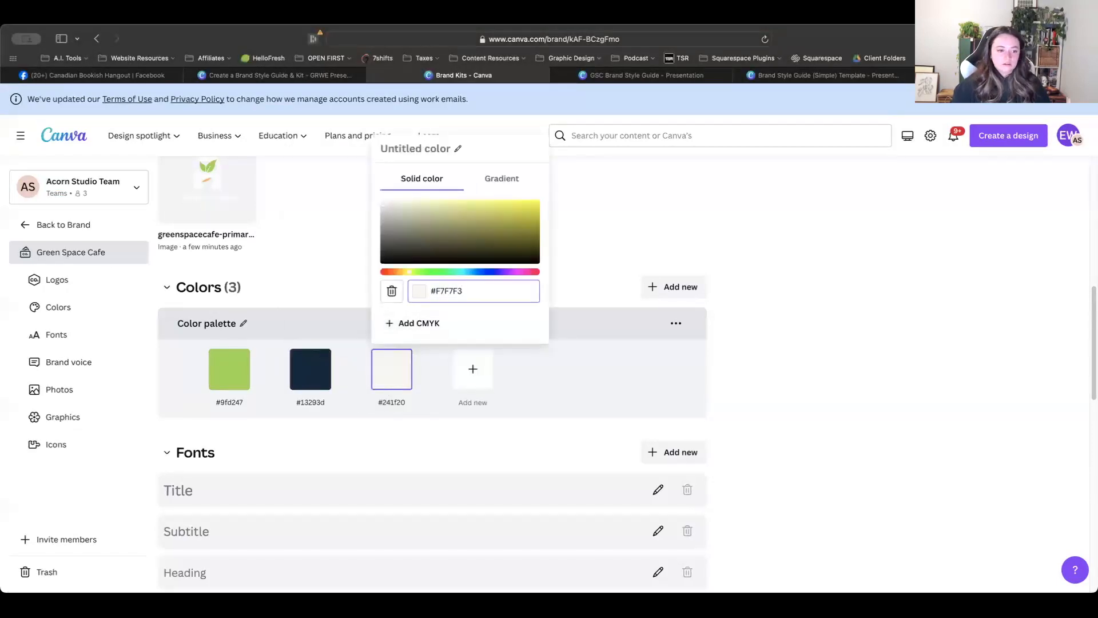
key("super+Tab")
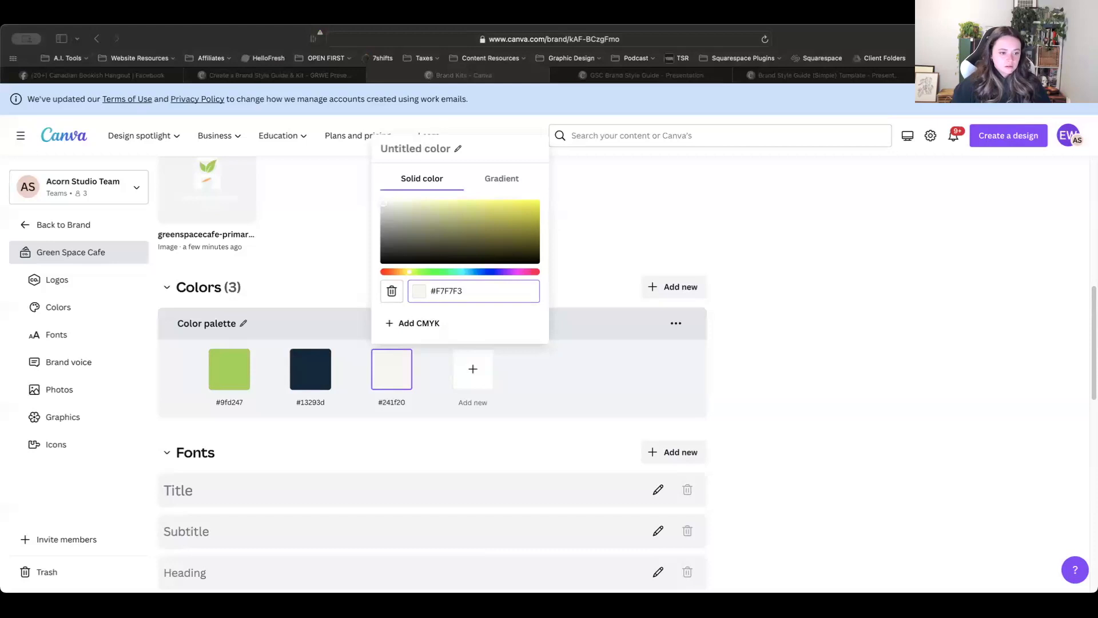
left_click(458, 375)
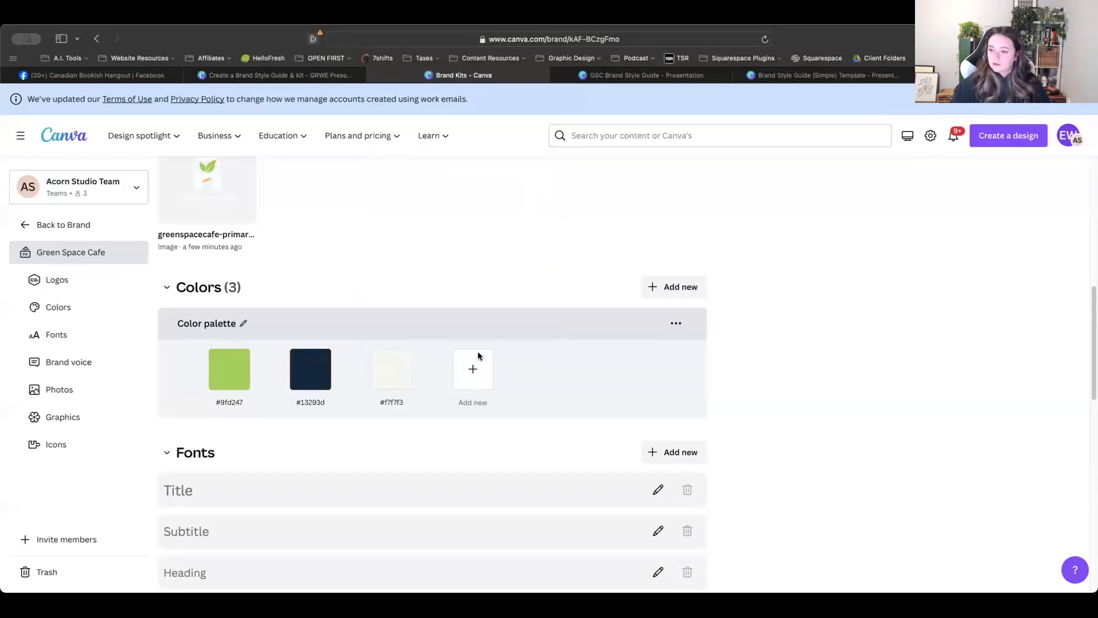
Step: Add a fourth solid color to the brand kit's palette, the orange #FFB45F
left_click(473, 369)
type("#FFB45F")
key("super+Tab")
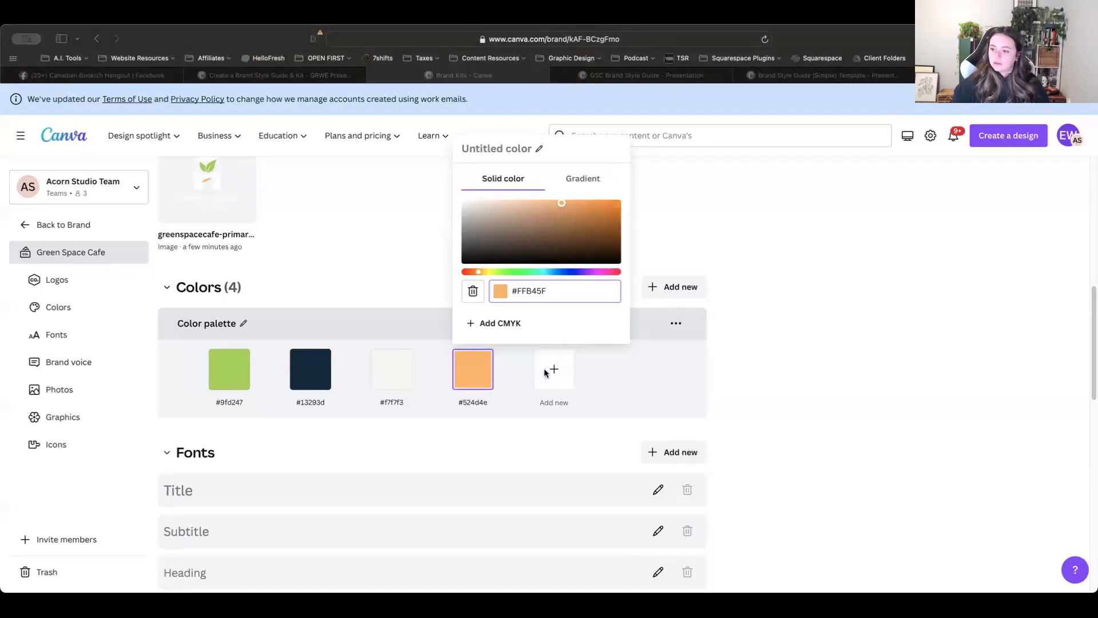
left_click(548, 340)
Step: Add a fifth solid color to the brand kit's palette, the near-black #242325
left_click(553, 369)
type("#242525")
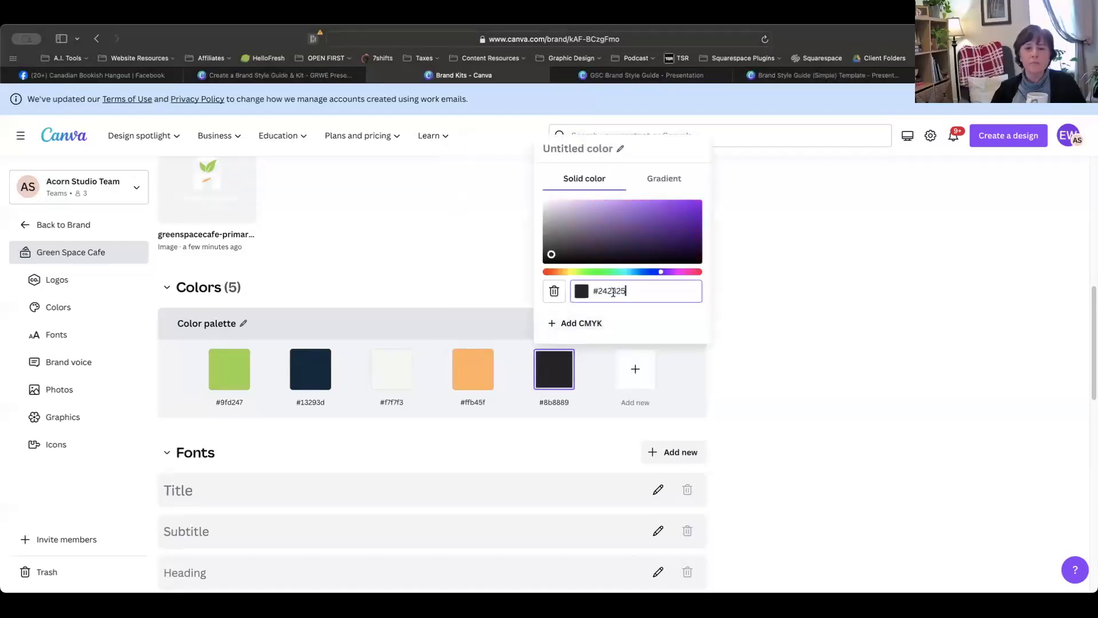
left_click(736, 385)
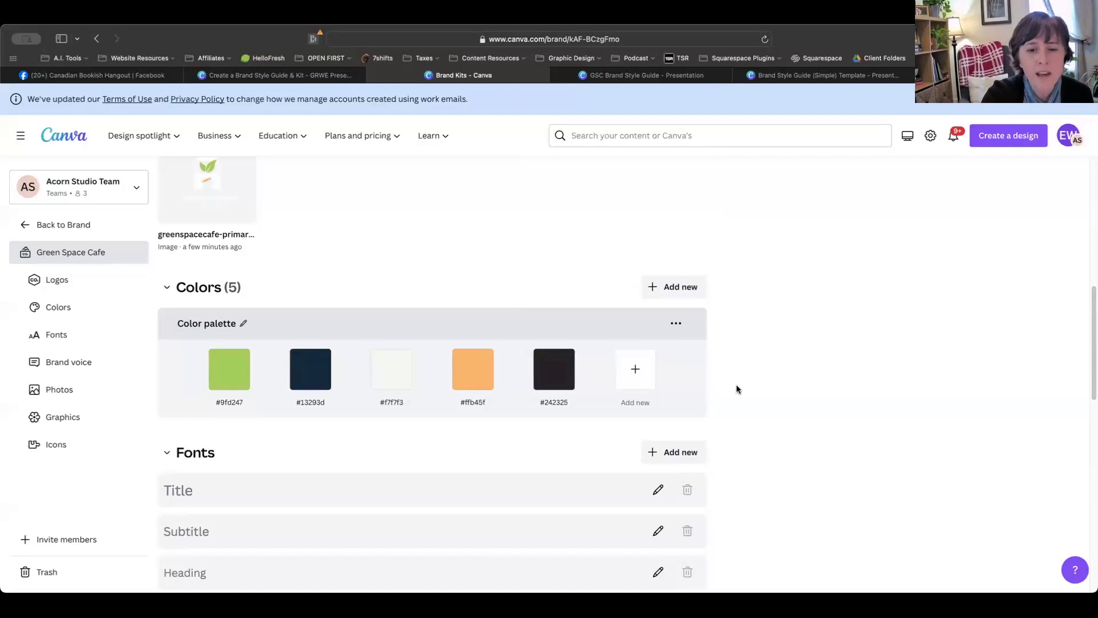
Step: Try a gradient on the near-black palette swatch and switch the swatch back to a solid color
left_click(564, 370)
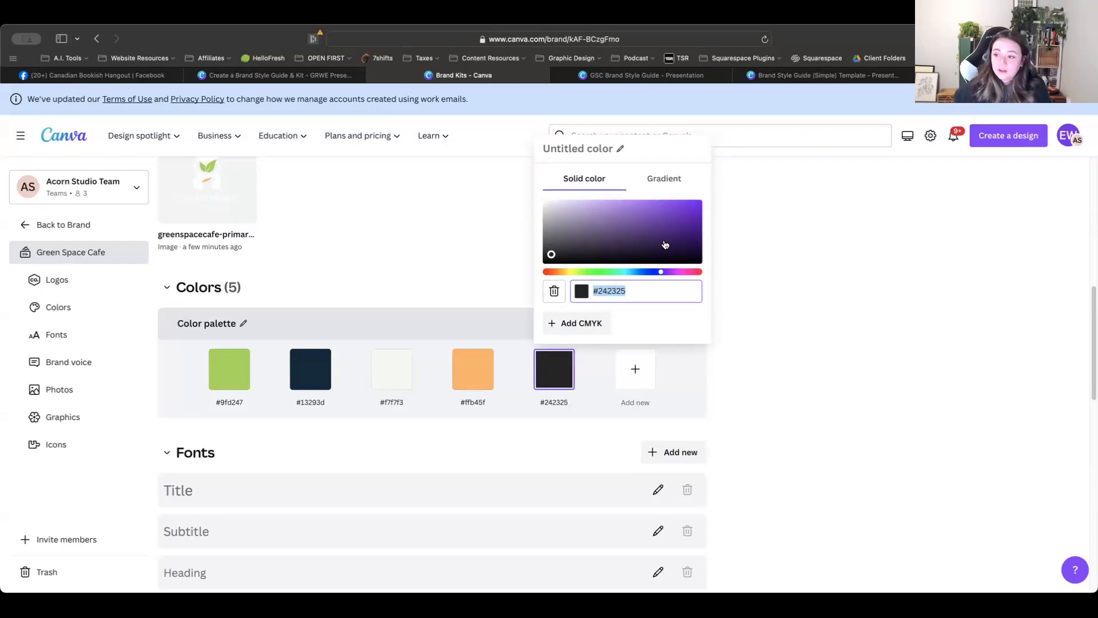
left_click(663, 179)
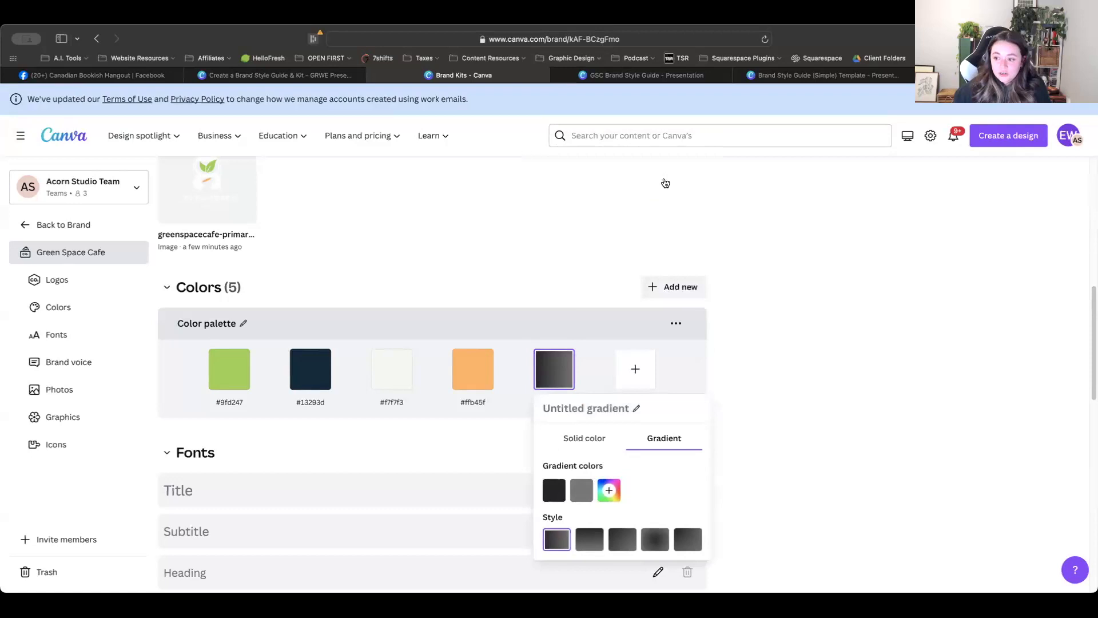
left_click(743, 393)
left_click(569, 380)
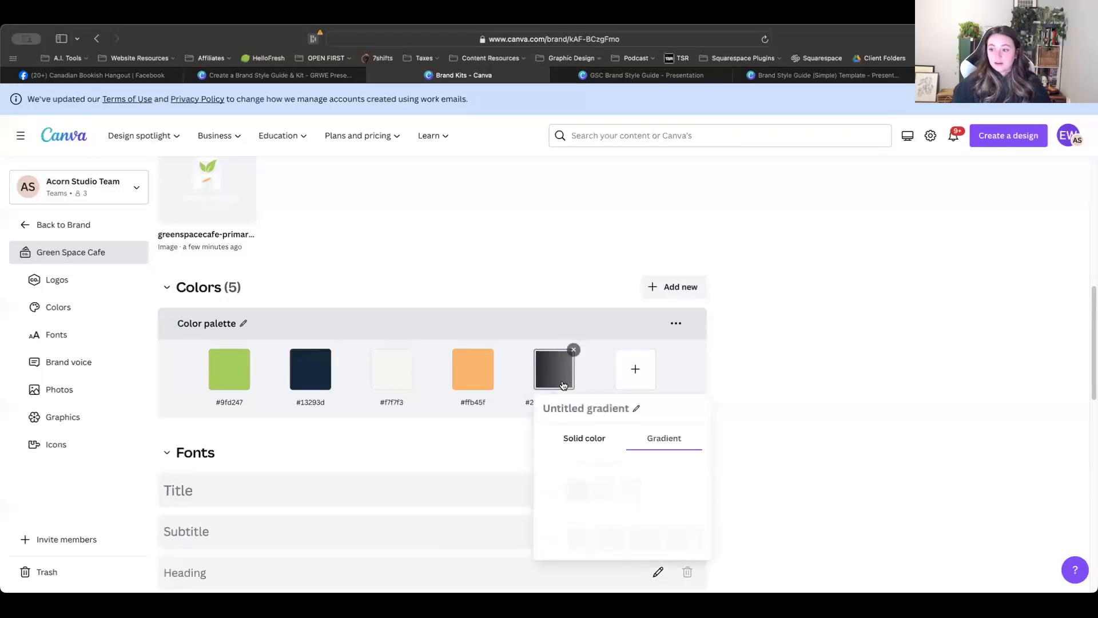
left_click(584, 445)
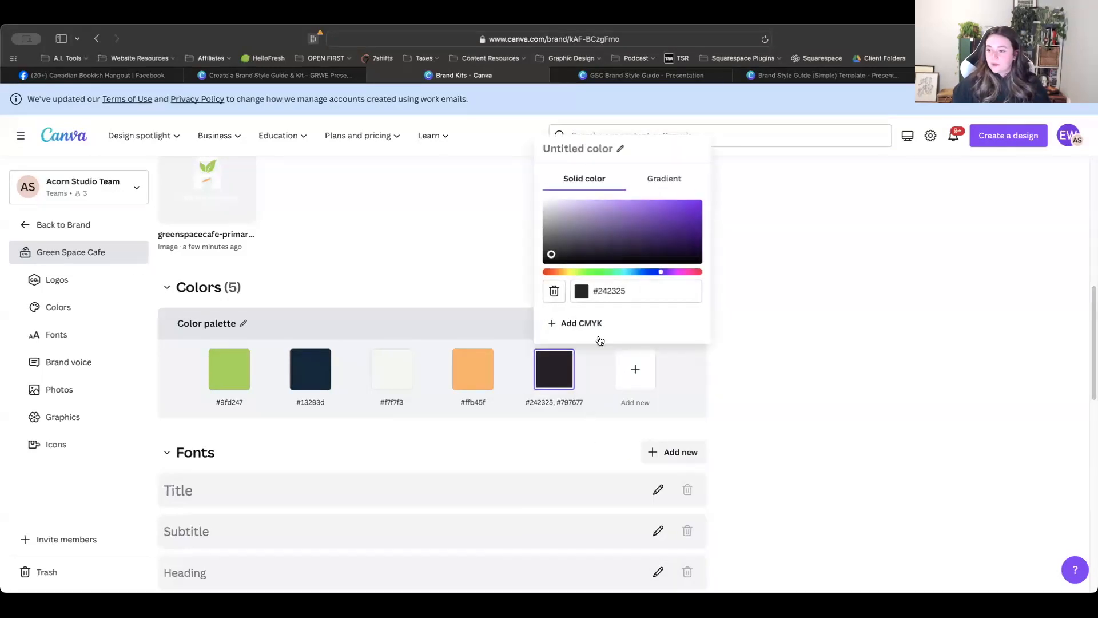
Step: Add a CMYK value to the near-black #242325 color in the brand kit's palette
left_click(590, 323)
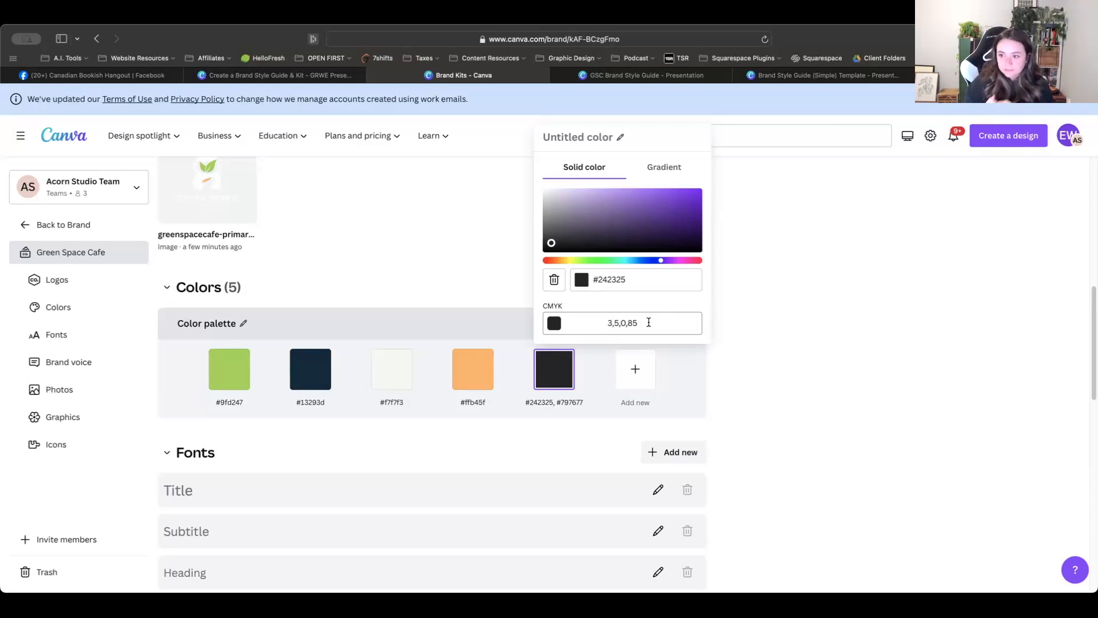
left_click(784, 346)
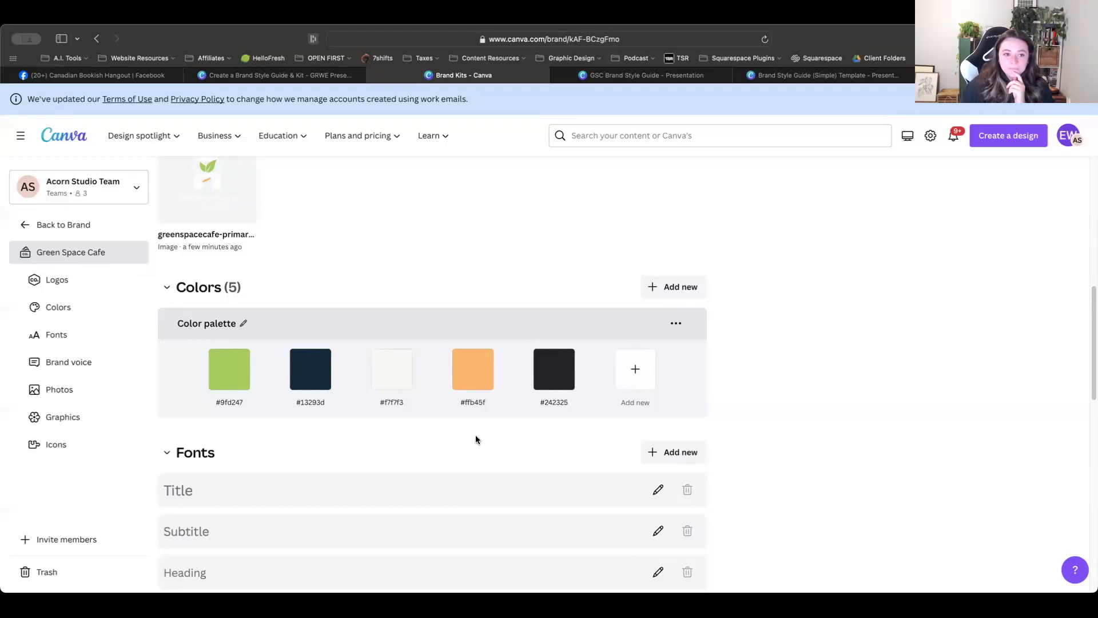
Step: Review the brand kit's Fonts section and the presentation's slide 13 about organizing brand assets into folders
scroll(476, 439, "down", 5)
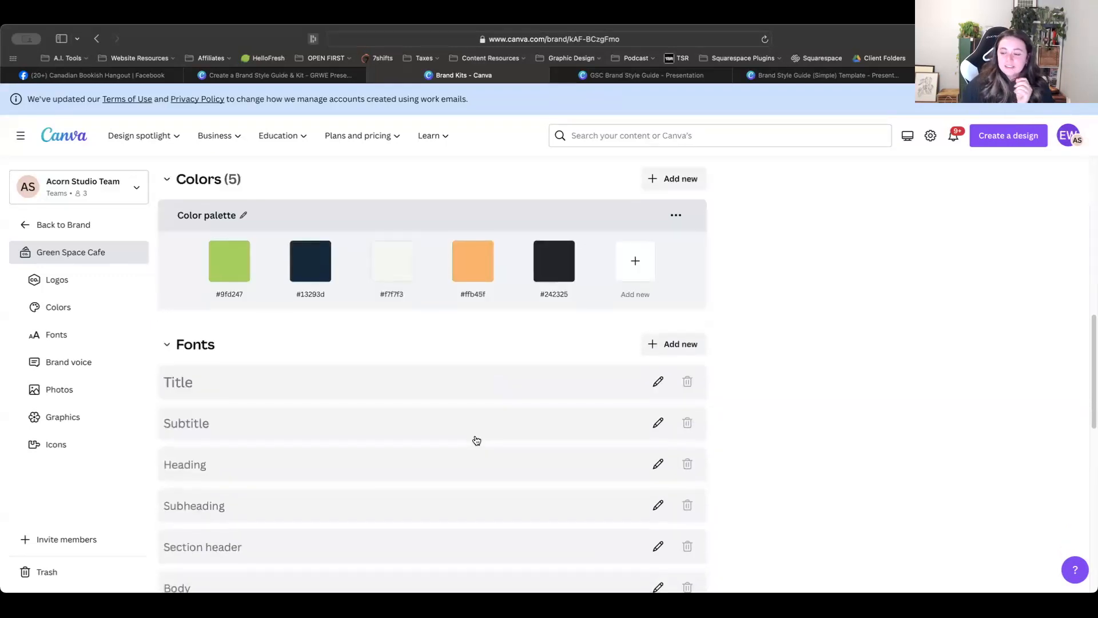
scroll(475, 435, "down", 2)
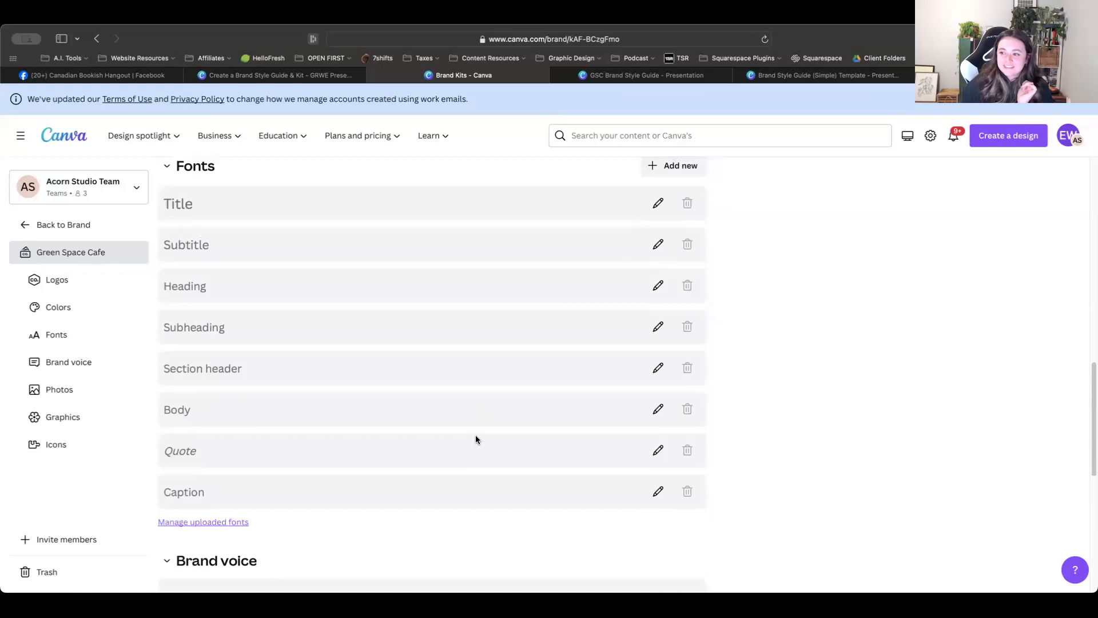
scroll(475, 439, "up", 1)
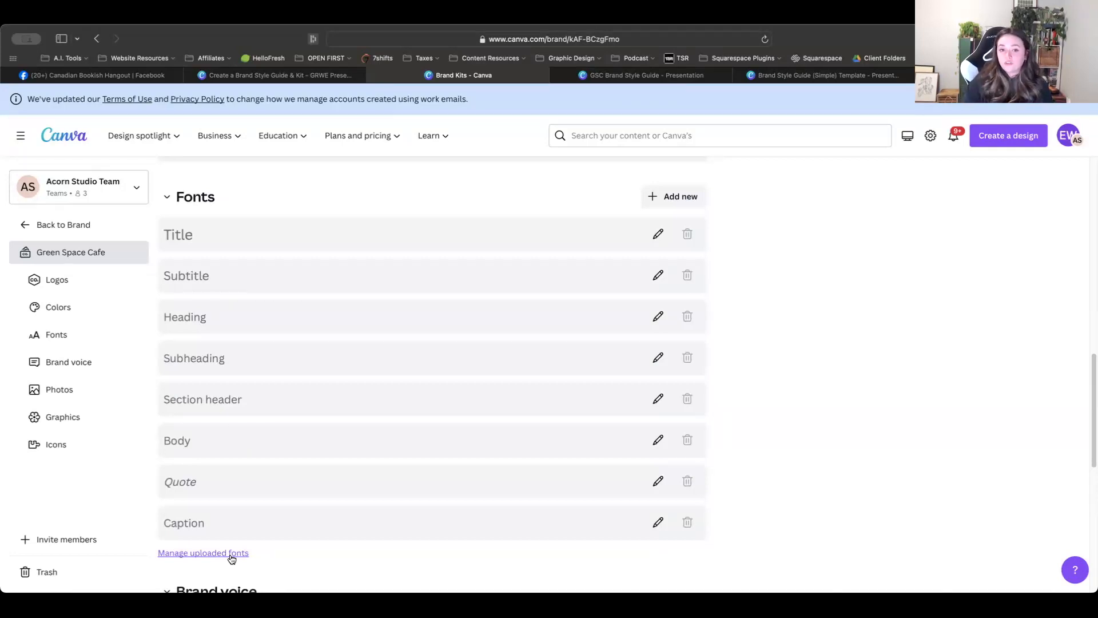
left_click(280, 76)
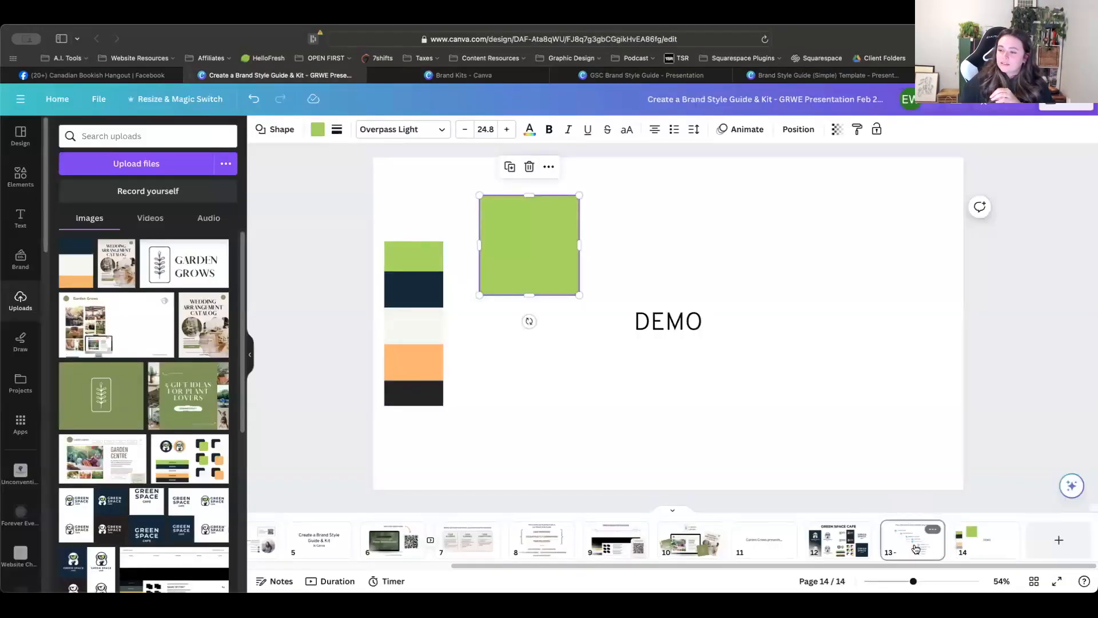
left_click(913, 539)
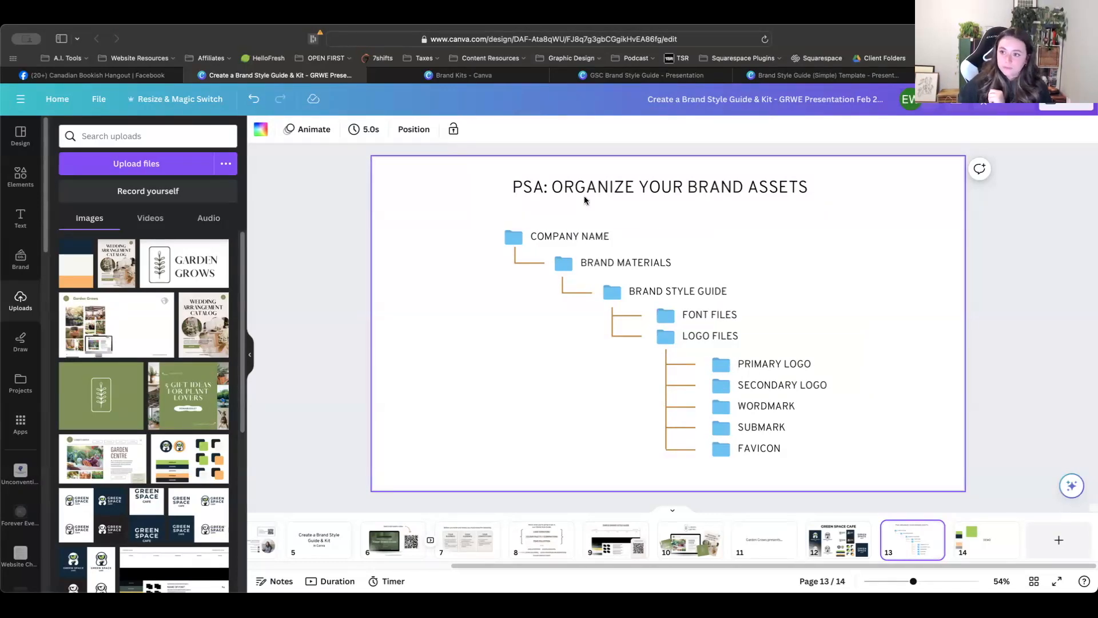
Step: Return to the brand kit and set its Title style to a bold weight of Montserrat
left_click(486, 77)
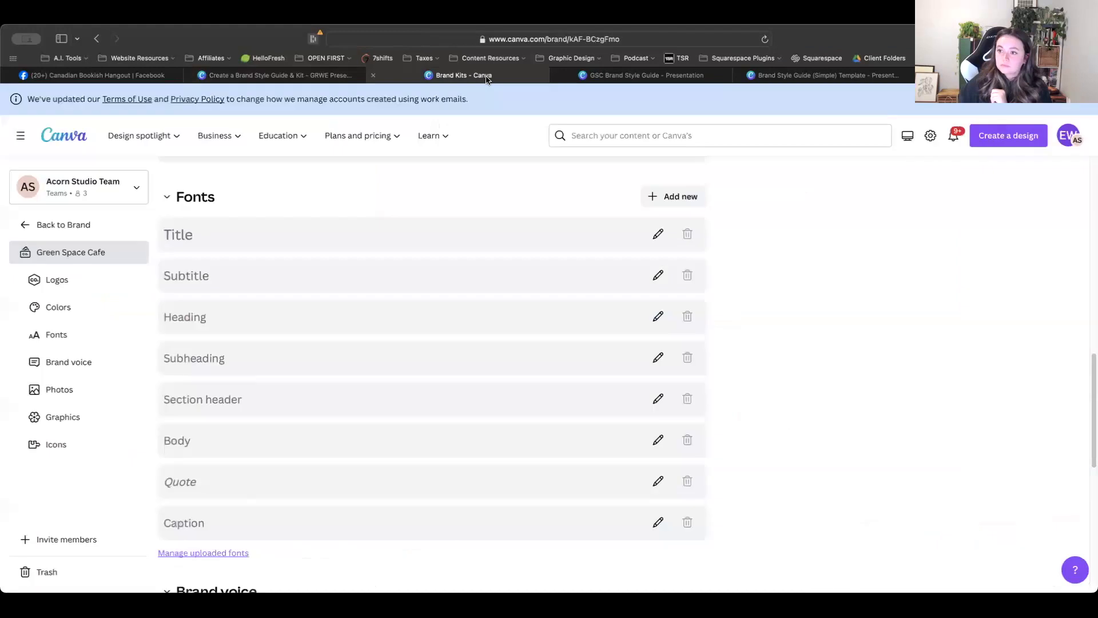
left_click(187, 242)
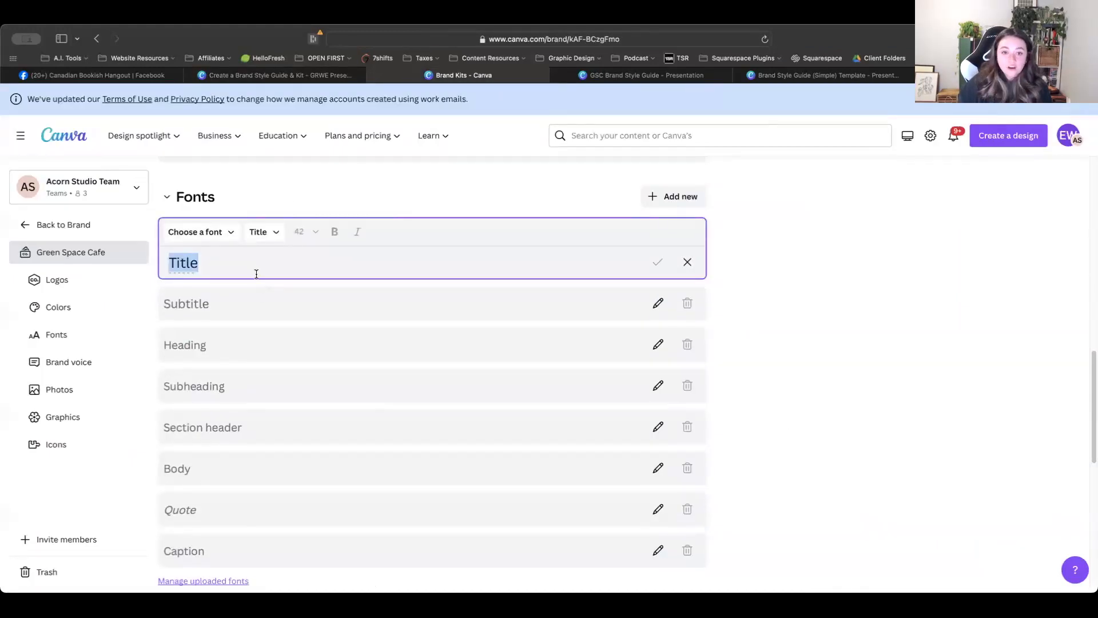
left_click(231, 233)
type("mon")
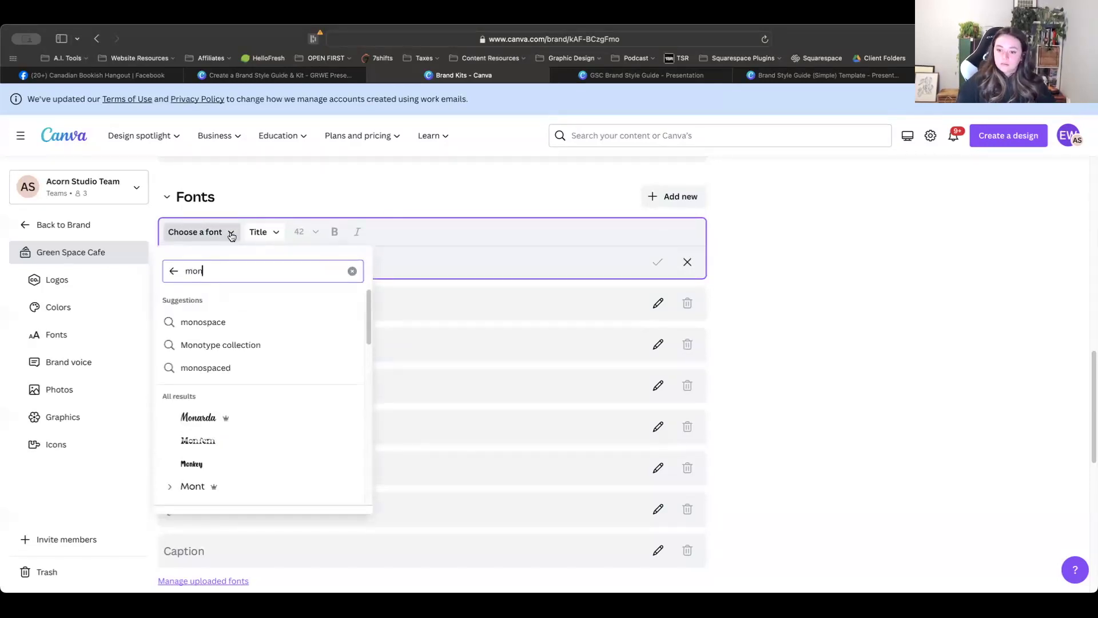
type("t")
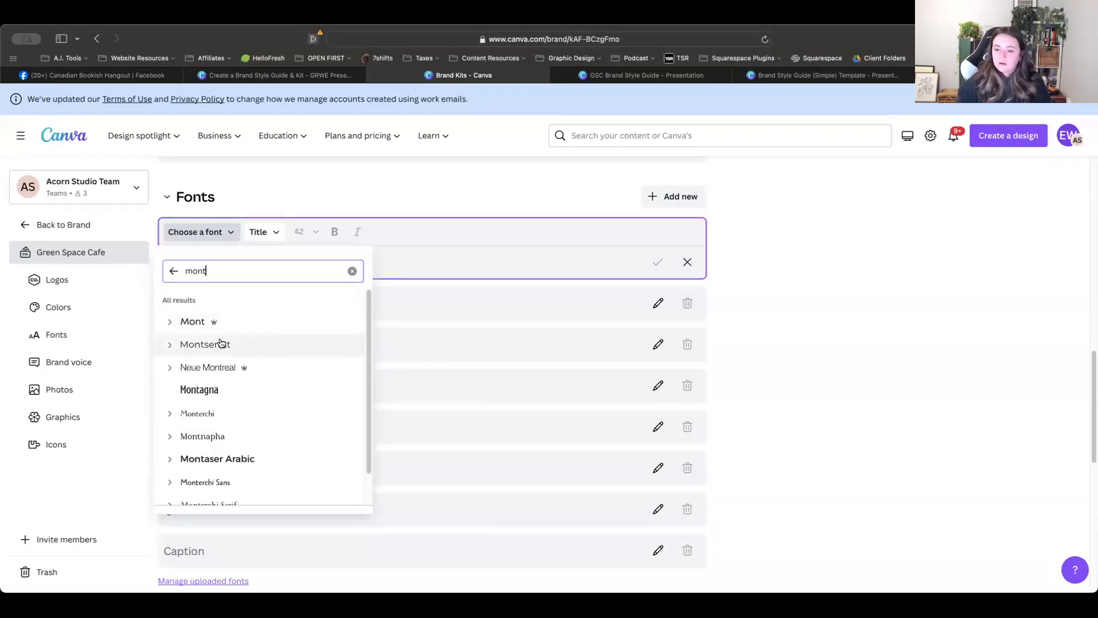
left_click(170, 347)
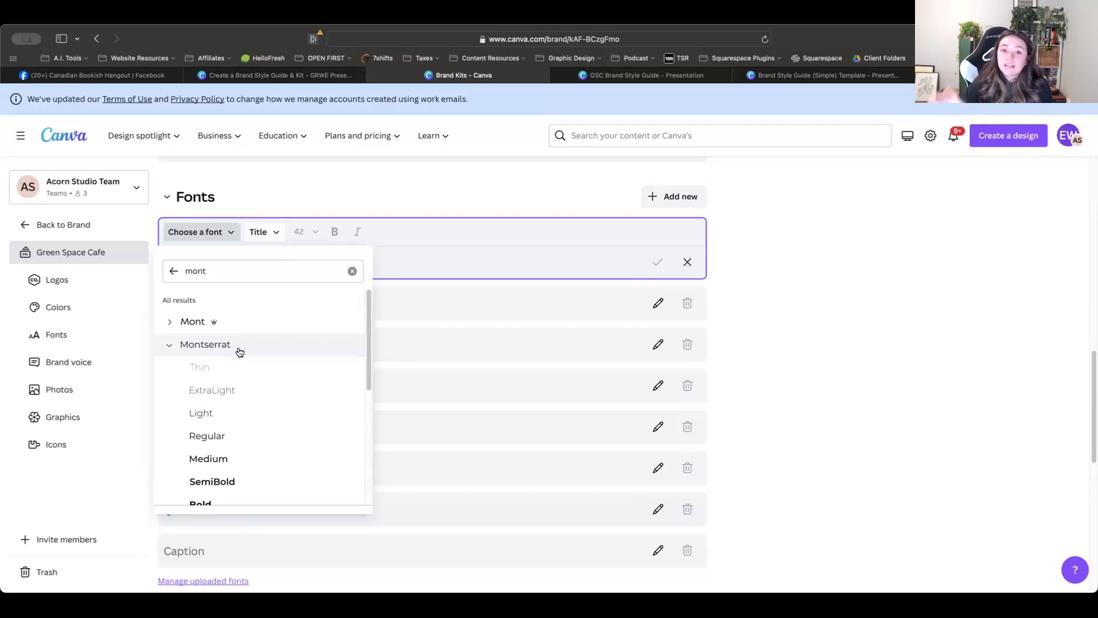
left_click_drag(368, 313, 369, 328)
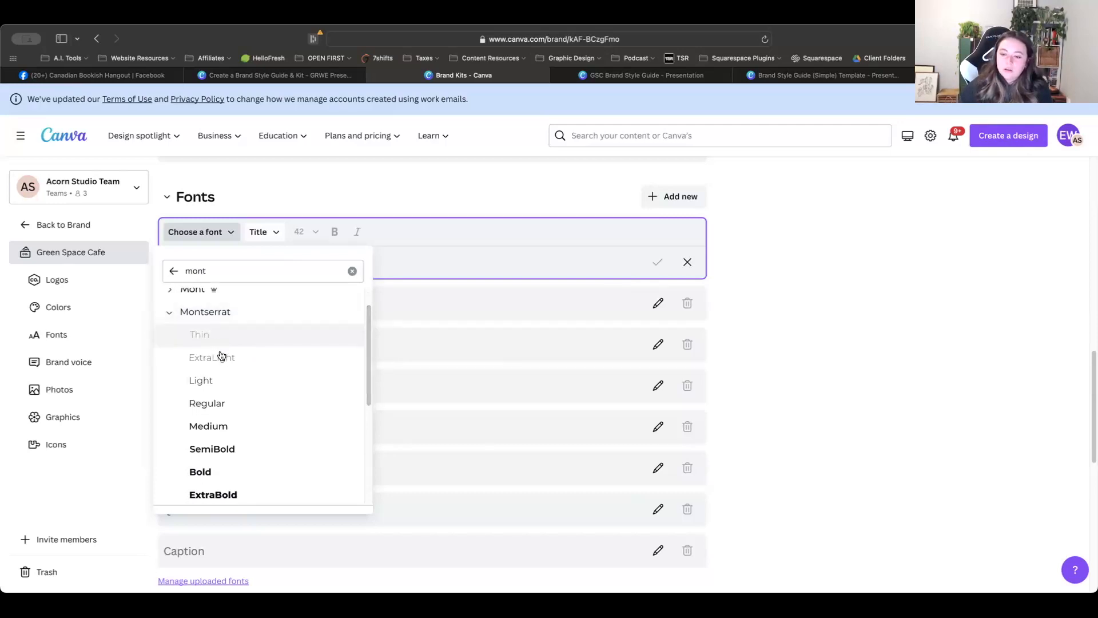
left_click(218, 481)
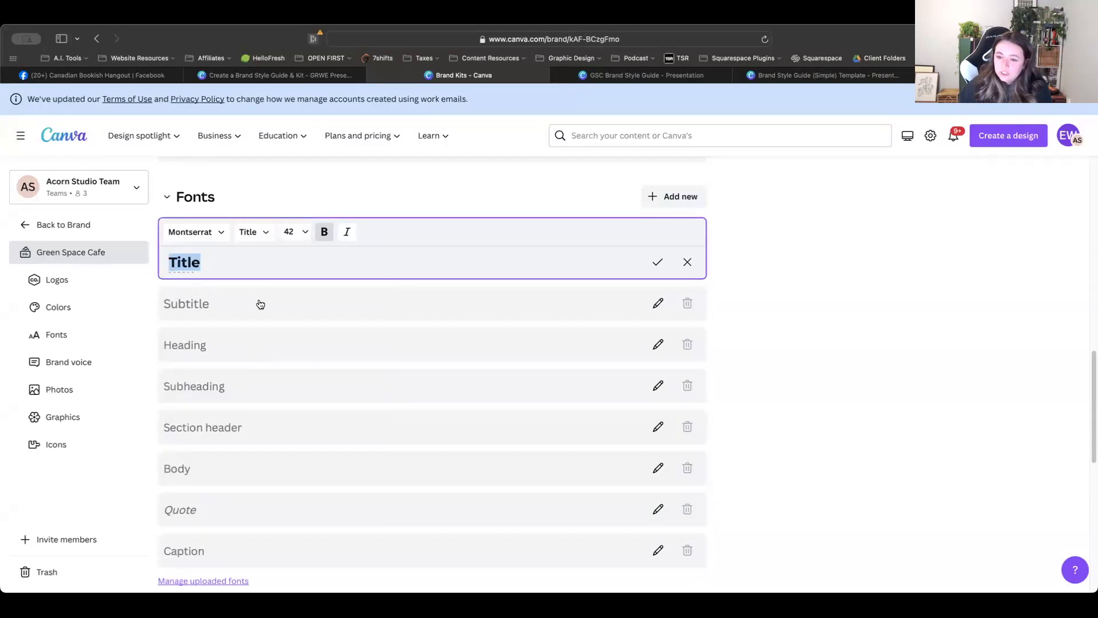
Step: Set the brand kit's Subtitle style to a bold weight of Montserrat
left_click(209, 305)
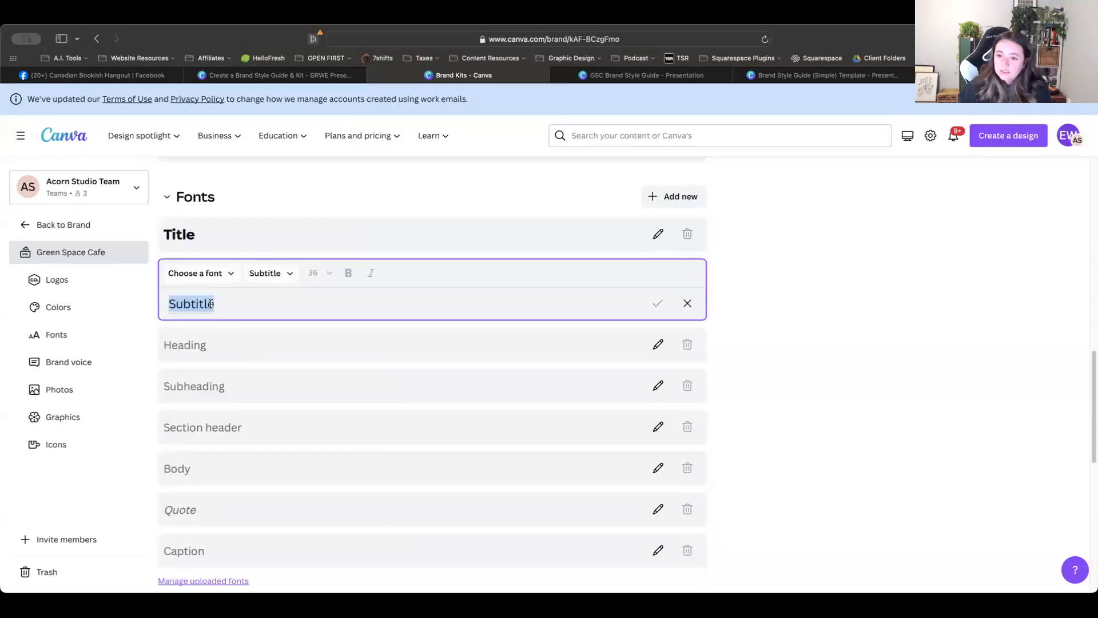
left_click(220, 274)
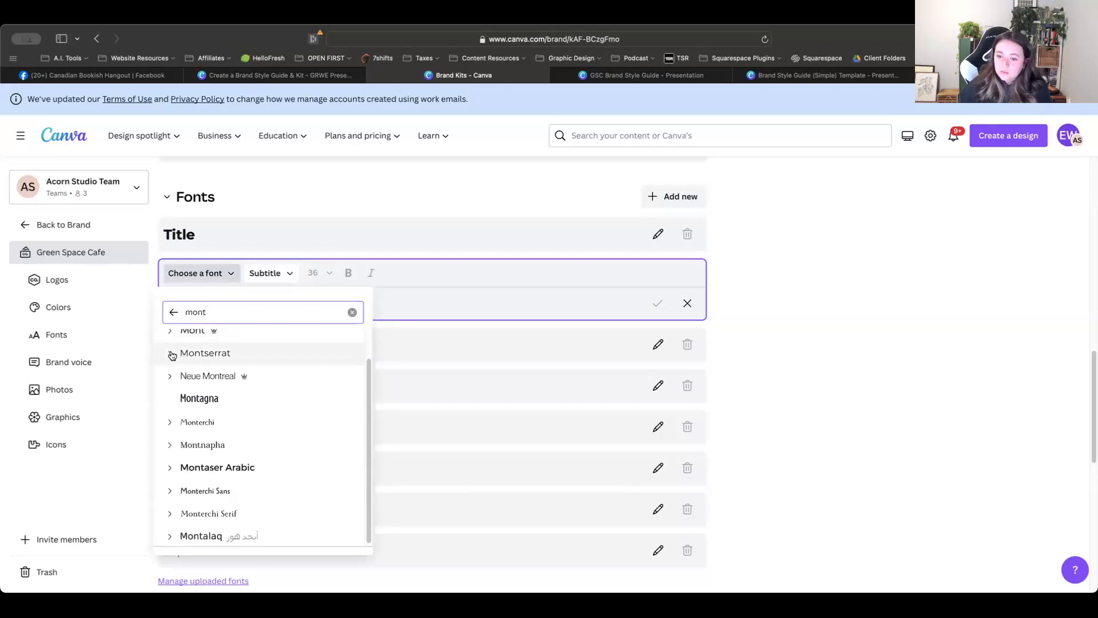
left_click(172, 355)
left_click(265, 490)
Step: Set the brand kit's Body style to Montserrat Regular
scroll(217, 449, "down", 1)
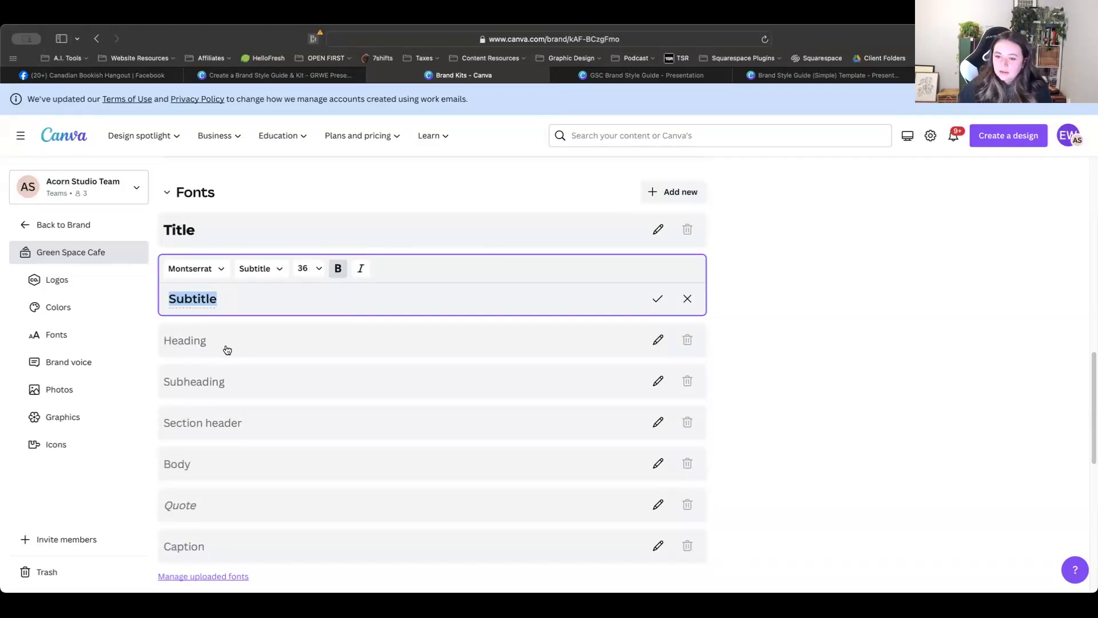
left_click(179, 465)
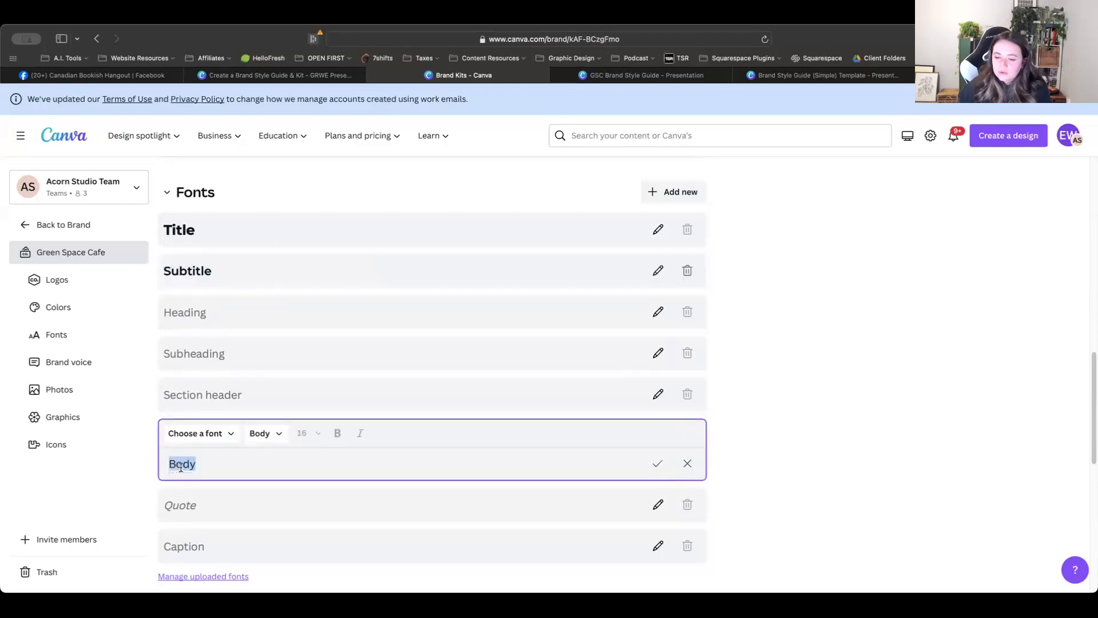
left_click(228, 433)
type("mont")
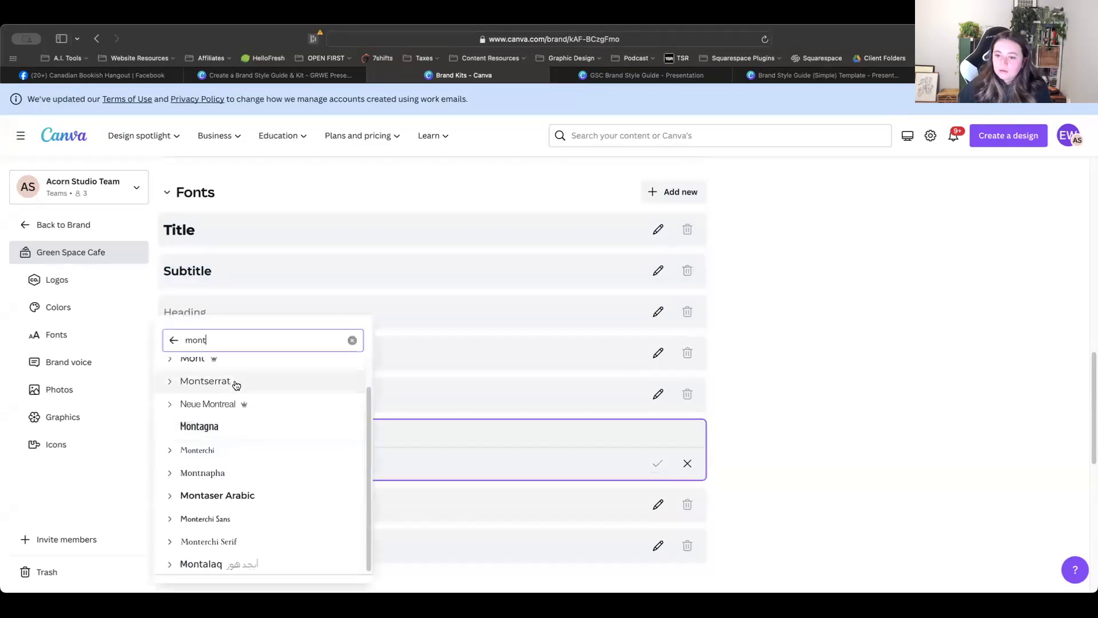
left_click(169, 383)
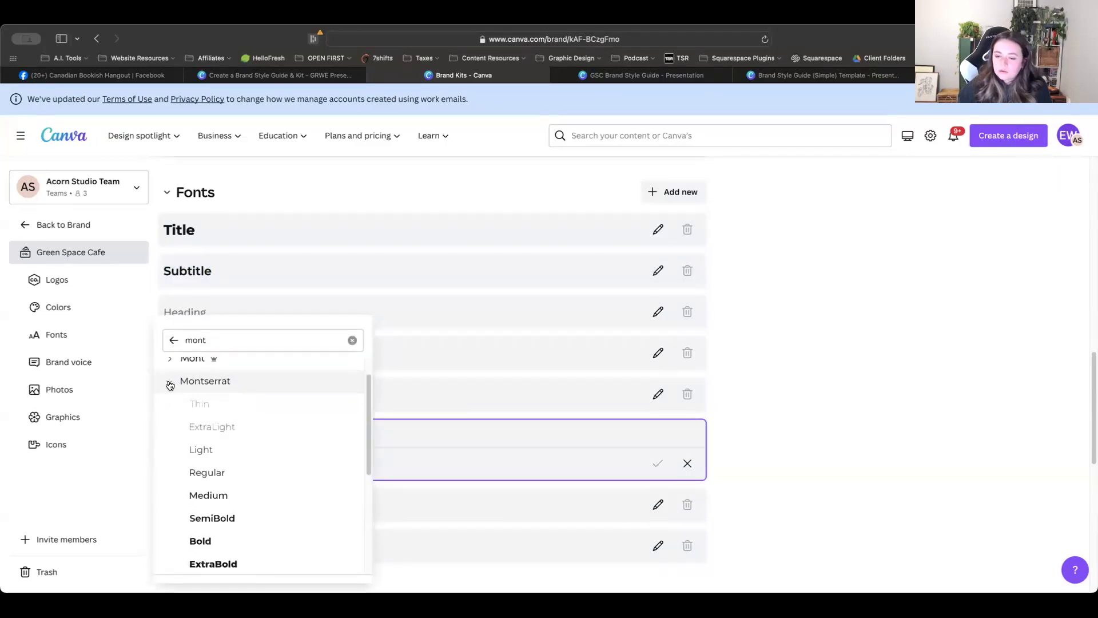
left_click(223, 474)
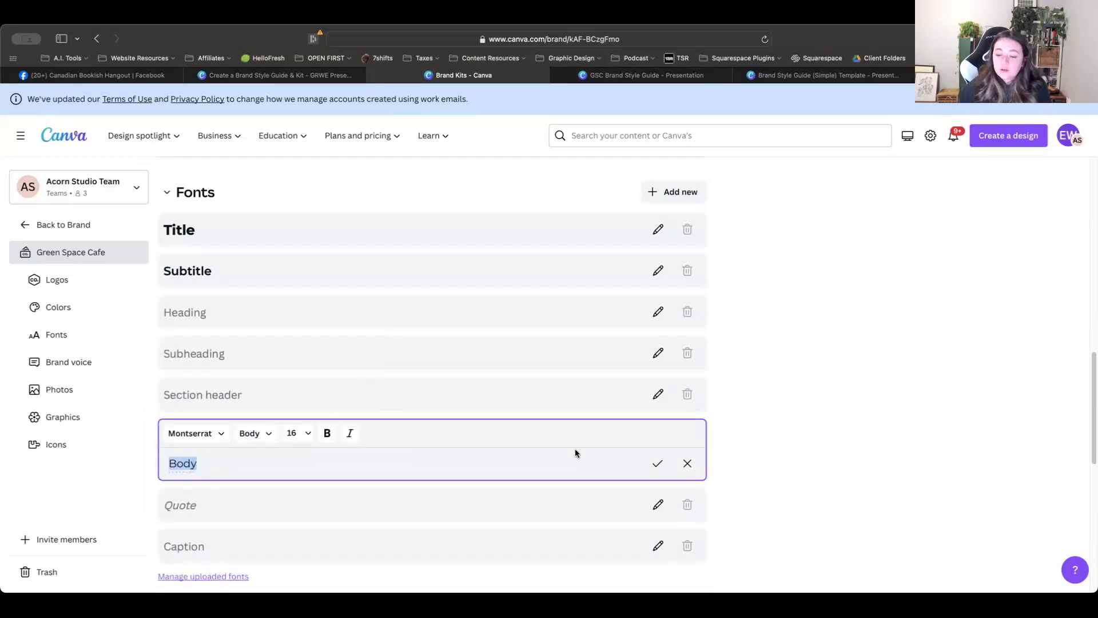
left_click(773, 462)
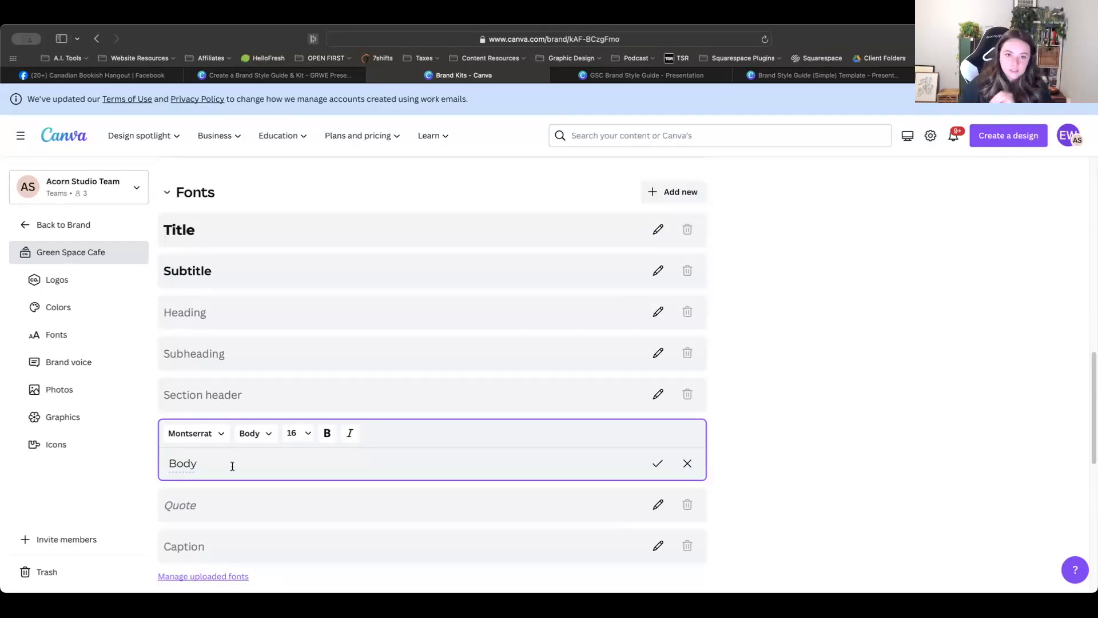
Step: Set the Body style's font size to 14
scroll(452, 519, "down", 1)
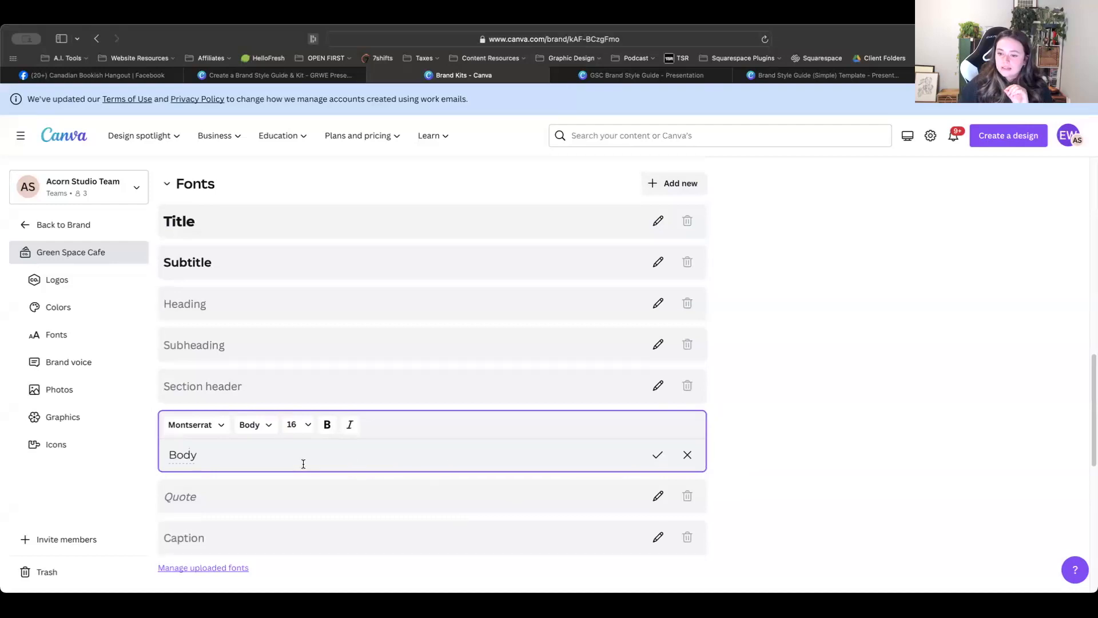
scroll(301, 462, "up", 3)
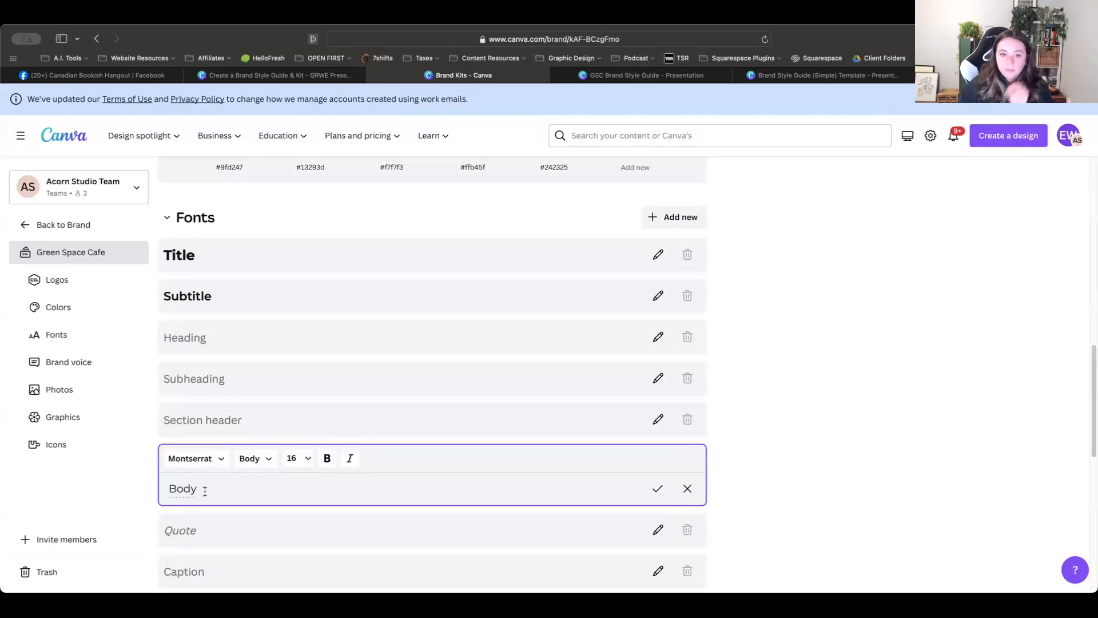
left_click(307, 459)
left_click(306, 312)
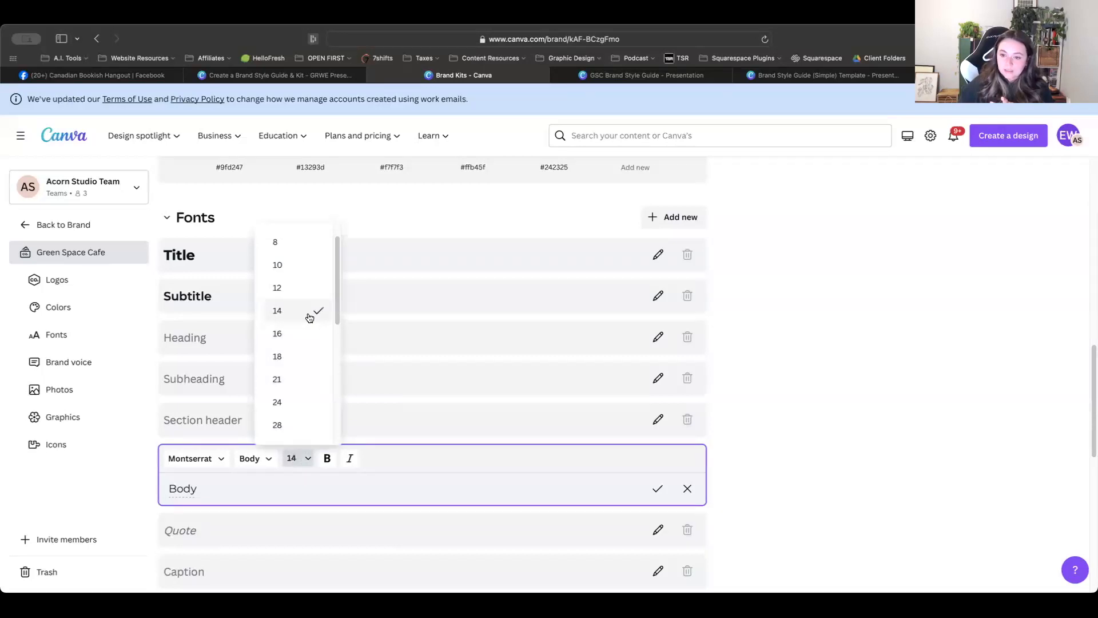
left_click(774, 419)
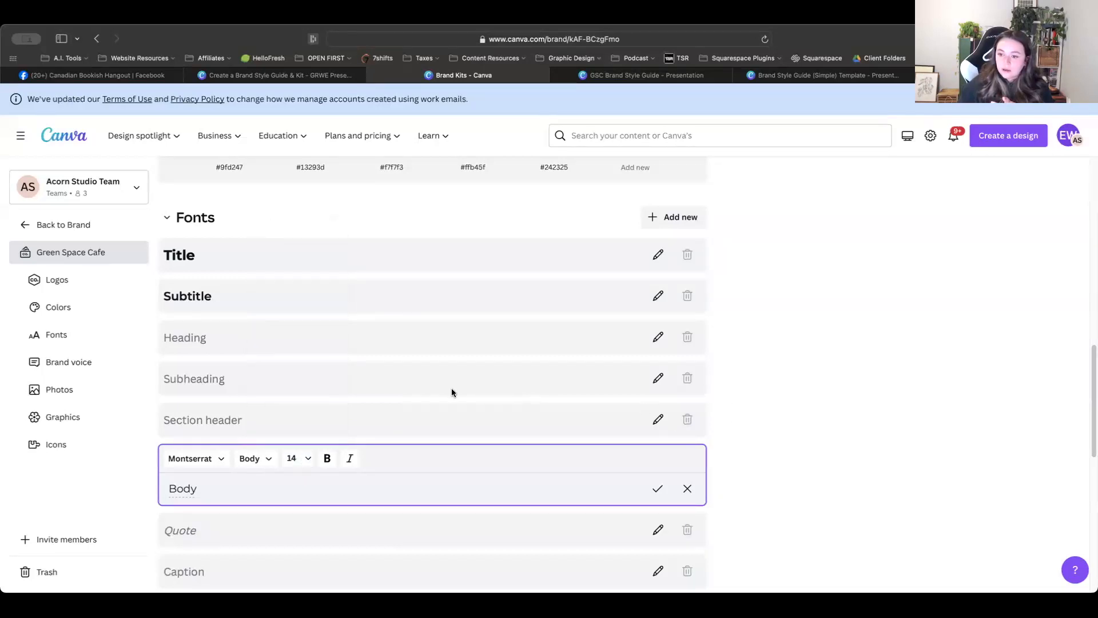
Step: Set the Subtitle style's font size to 28
left_click(245, 299)
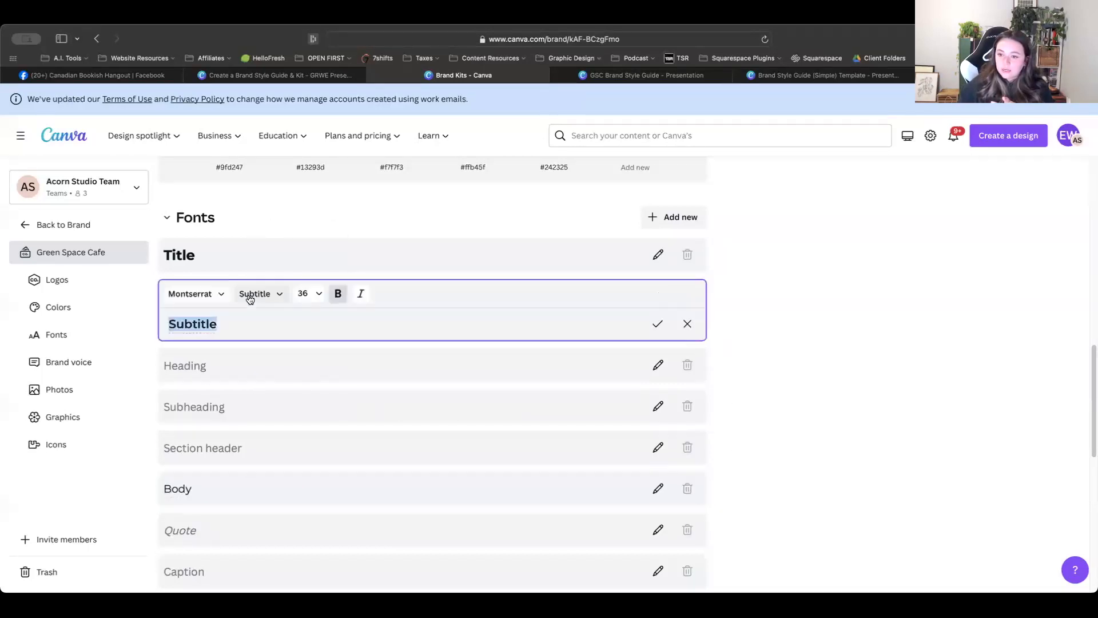
left_click(318, 294)
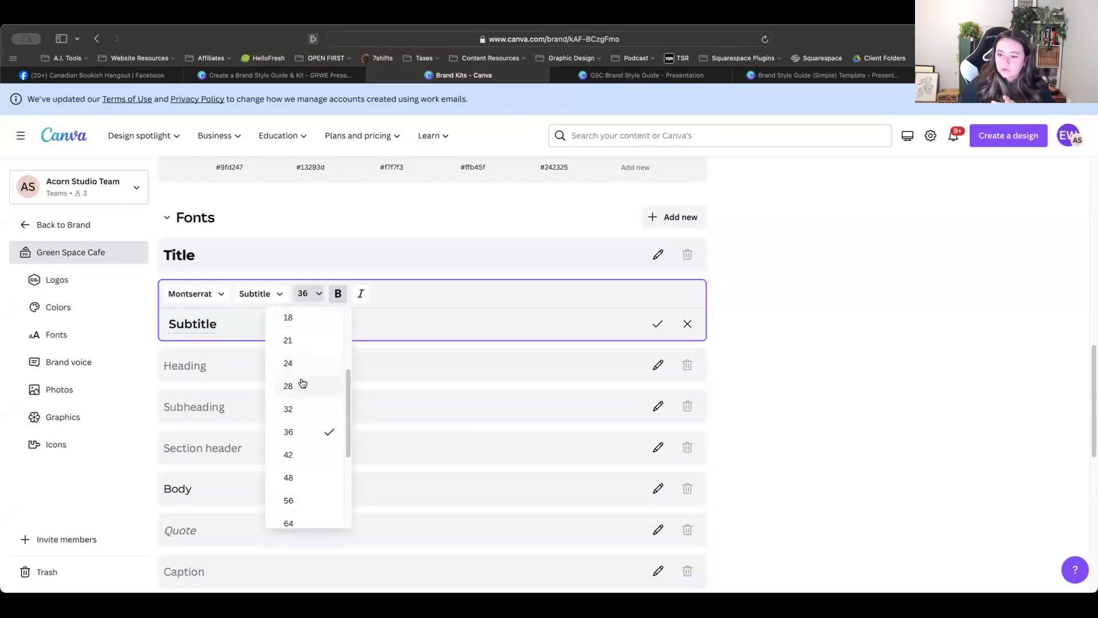
left_click(302, 384)
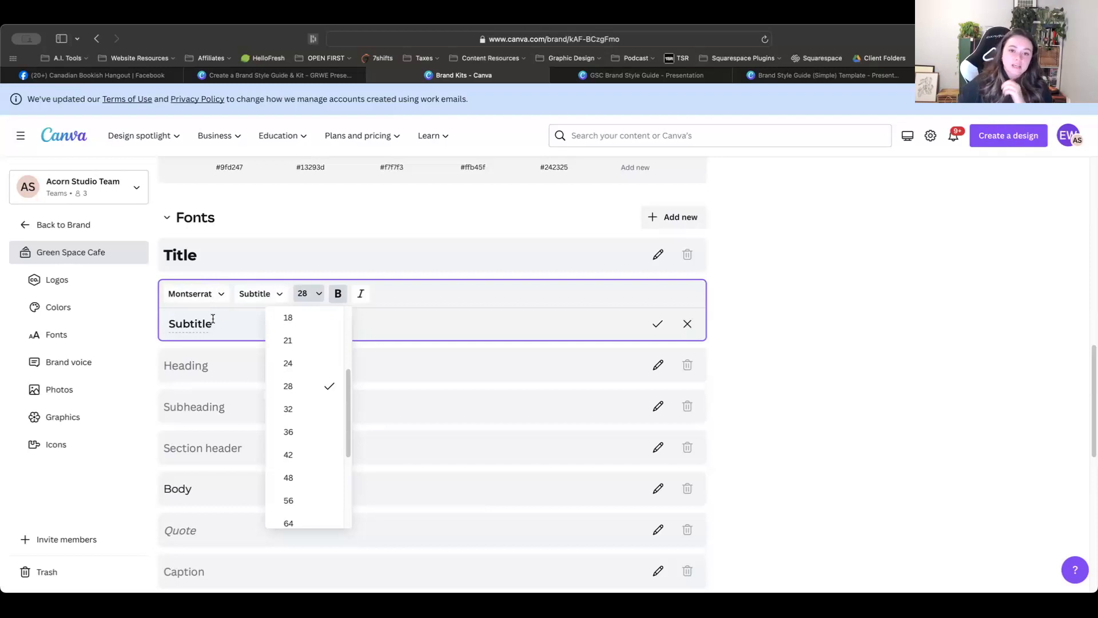
left_click(754, 490)
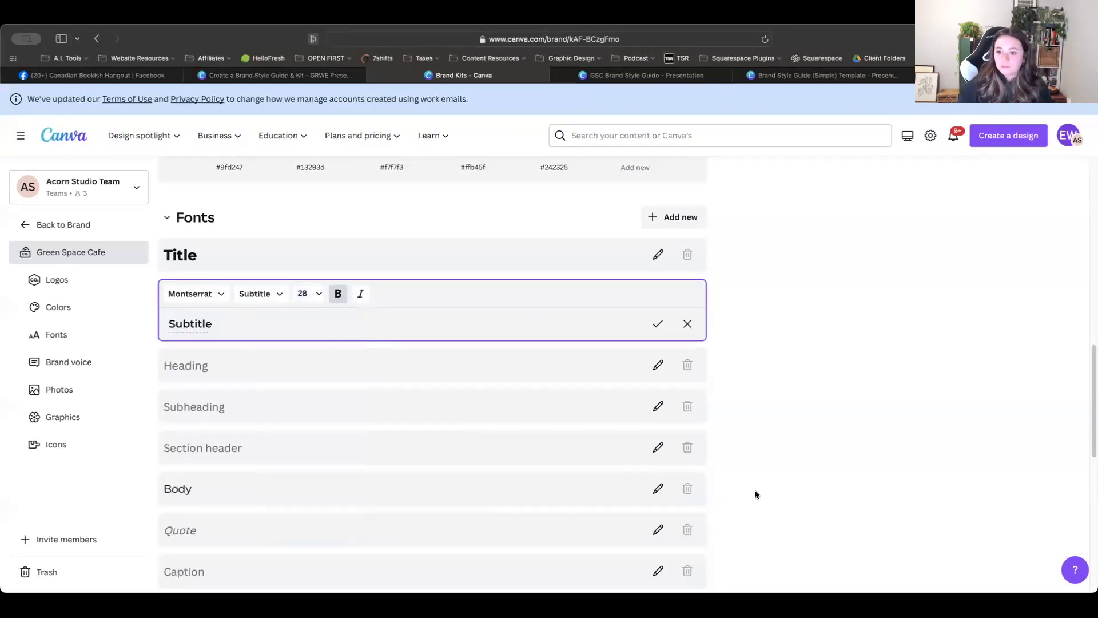
Step: Add brand voice guidelines describing Green Space Cafe's unique blend of retro charm and modern sophistication in the Garden Grows greenhouse
scroll(754, 495, "down", 3)
scroll(755, 499, "down", 4)
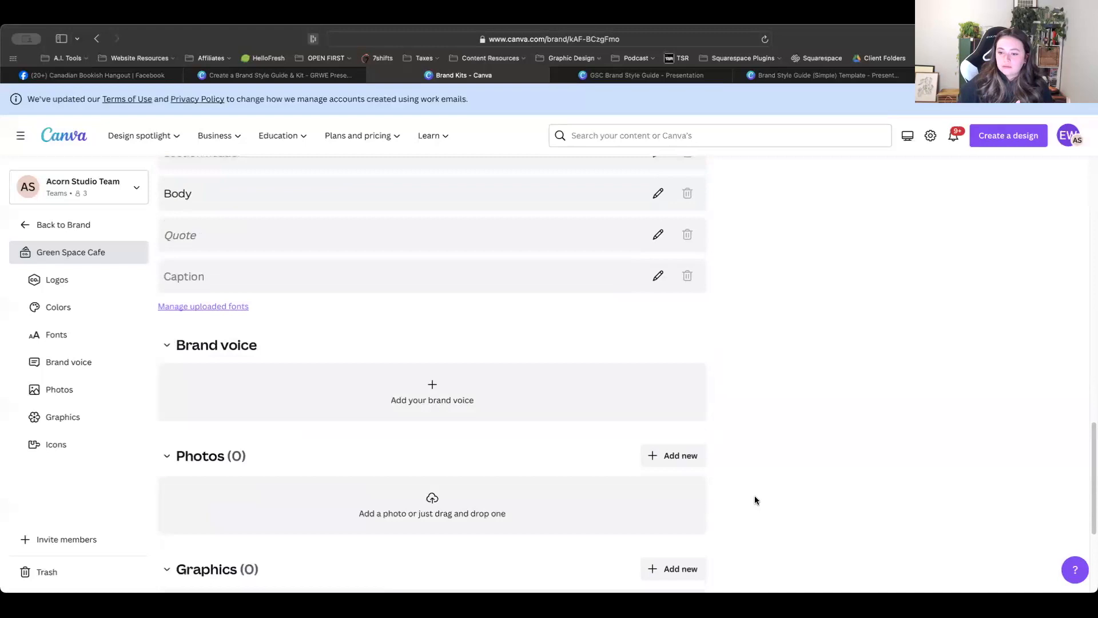
scroll(754, 496, "down", 1)
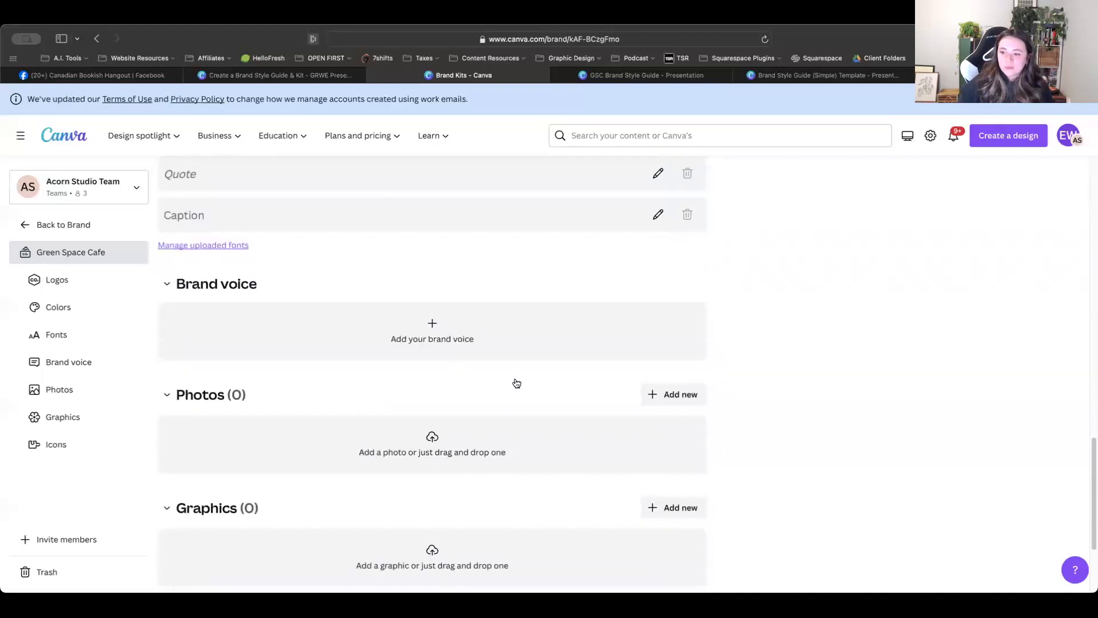
left_click(453, 332)
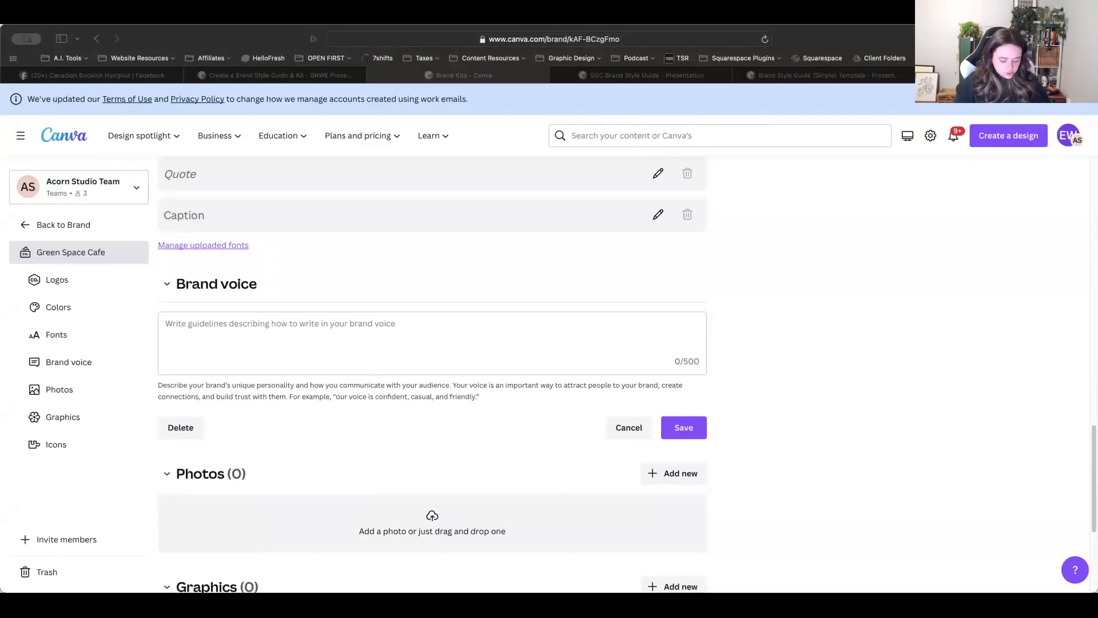
left_click(243, 328)
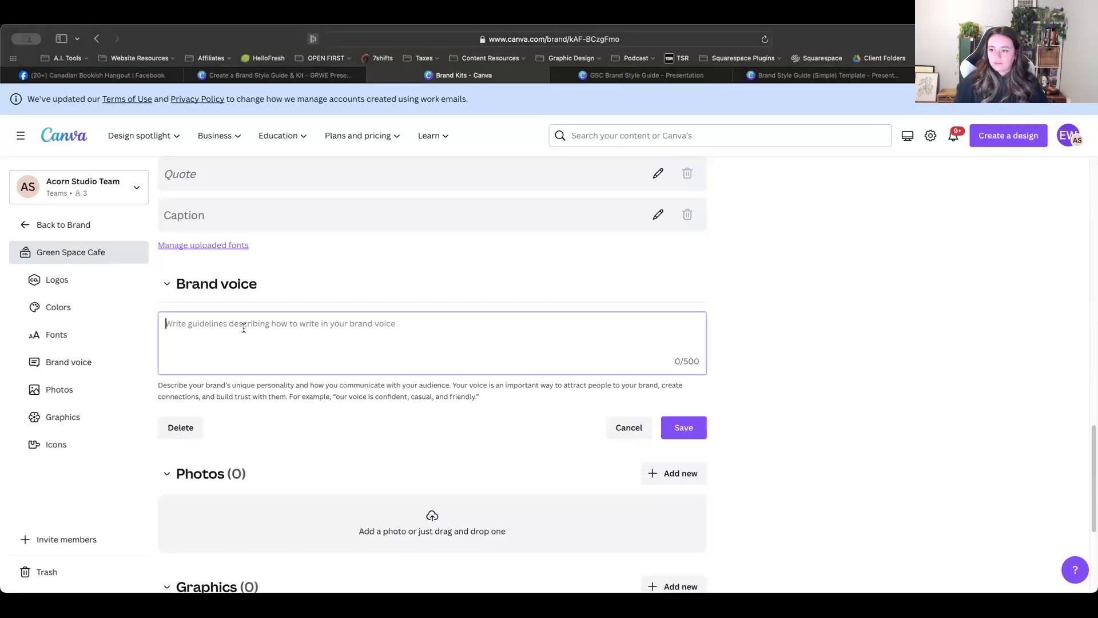
type("Green Space Cafe offers a unique blend of retro charm and modern sophistication, nestled within the lush, verdant surroundings of Garden Grows greenhouse. Our brand voice reflects the tranquil, inviting atmosphere of our cafe, merging the nostalgic allure of a bygone era with the contemporary pulse of today's lifestyle. We aim to create an oasis where customers can savor a moment of peace, indulge in high-quality, sustainably-sourced fare, and feel the seamless integration of nature and modernit")
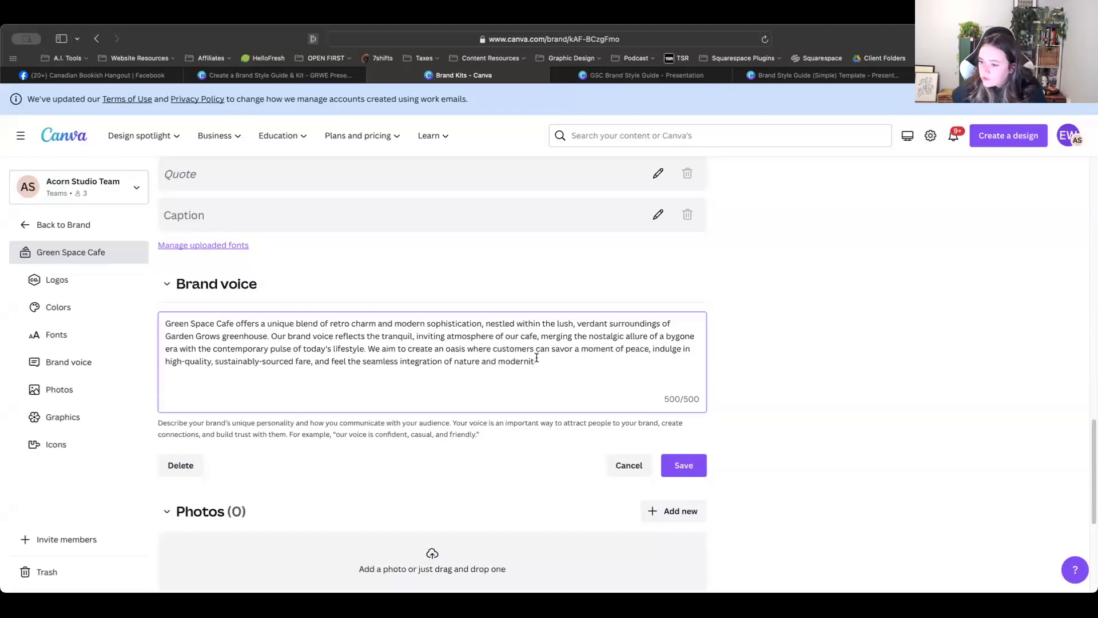
Step: Delete the brand voice's final sentence beginning "We aim to create an oasis" and save the brand voice
left_click_drag(545, 361, 368, 347)
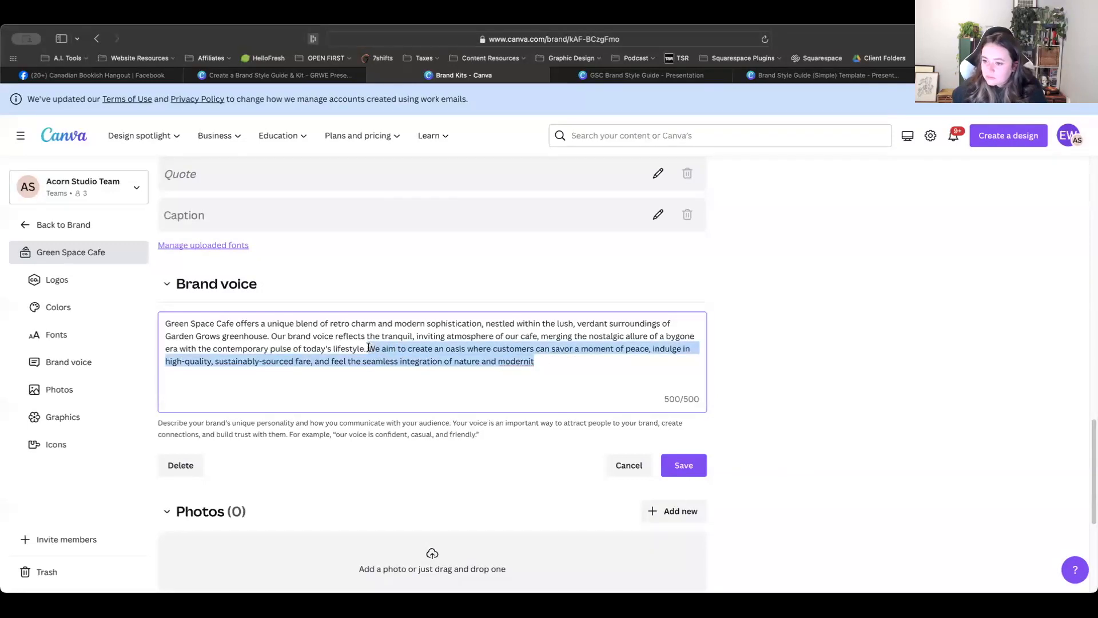
key("BackSpace")
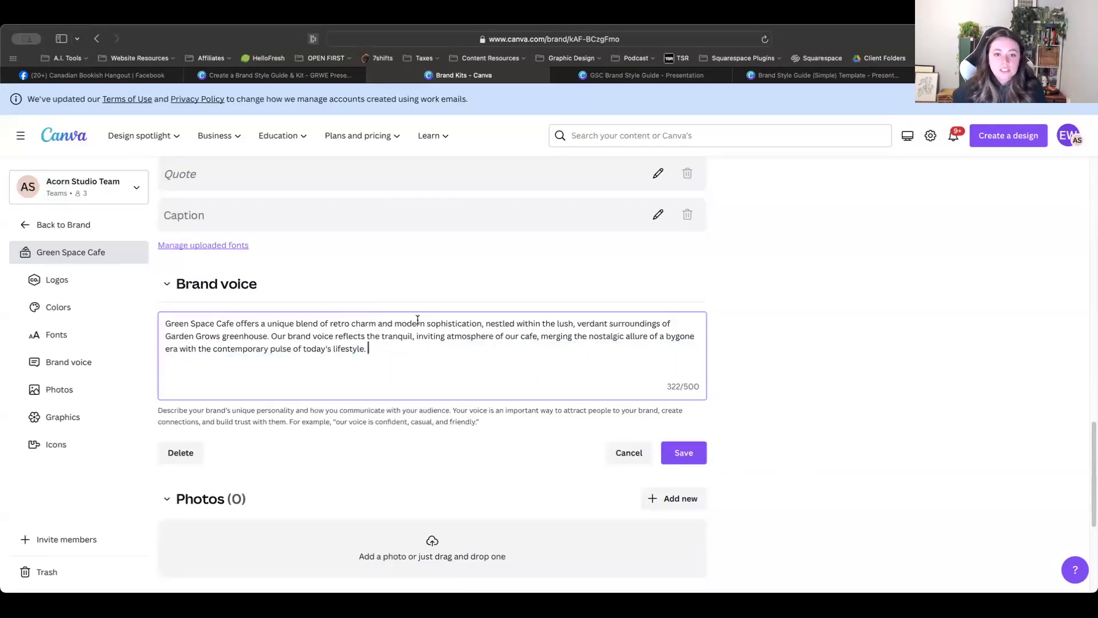
left_click(682, 453)
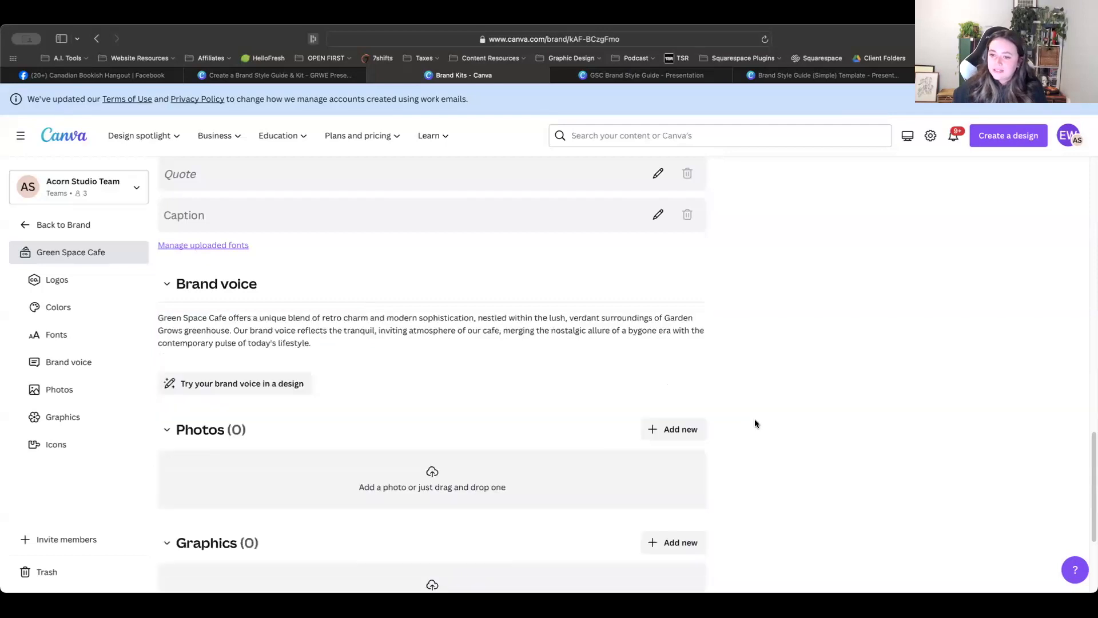
Step: Review the brand kit's Photos, Graphics and Icons sections and its uploaded logos
scroll(530, 424, "down", 2)
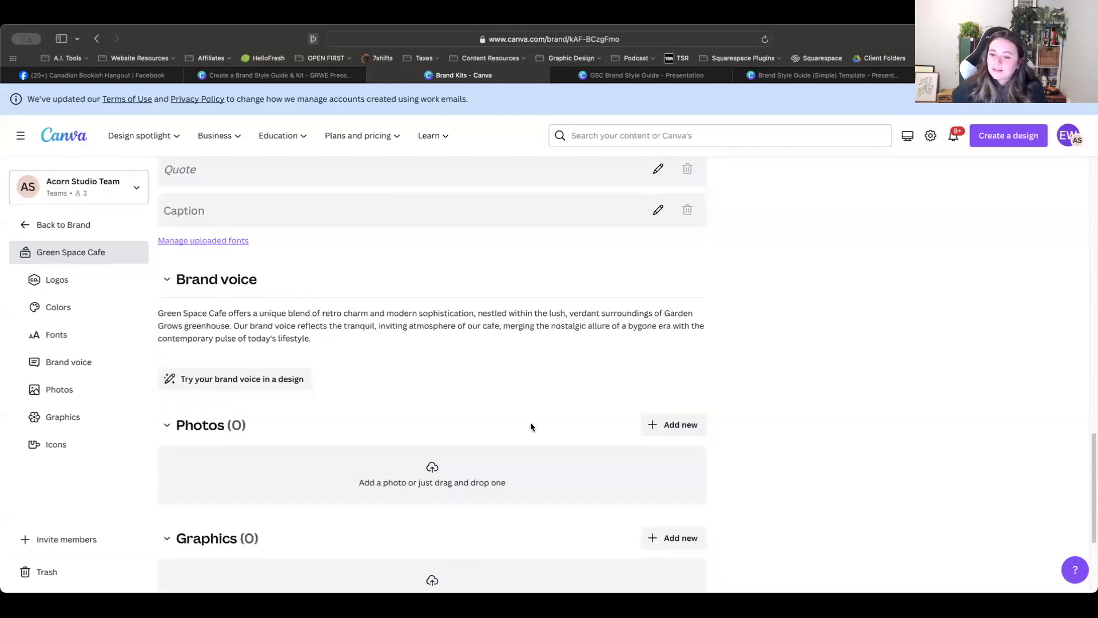
scroll(532, 427, "down", 2)
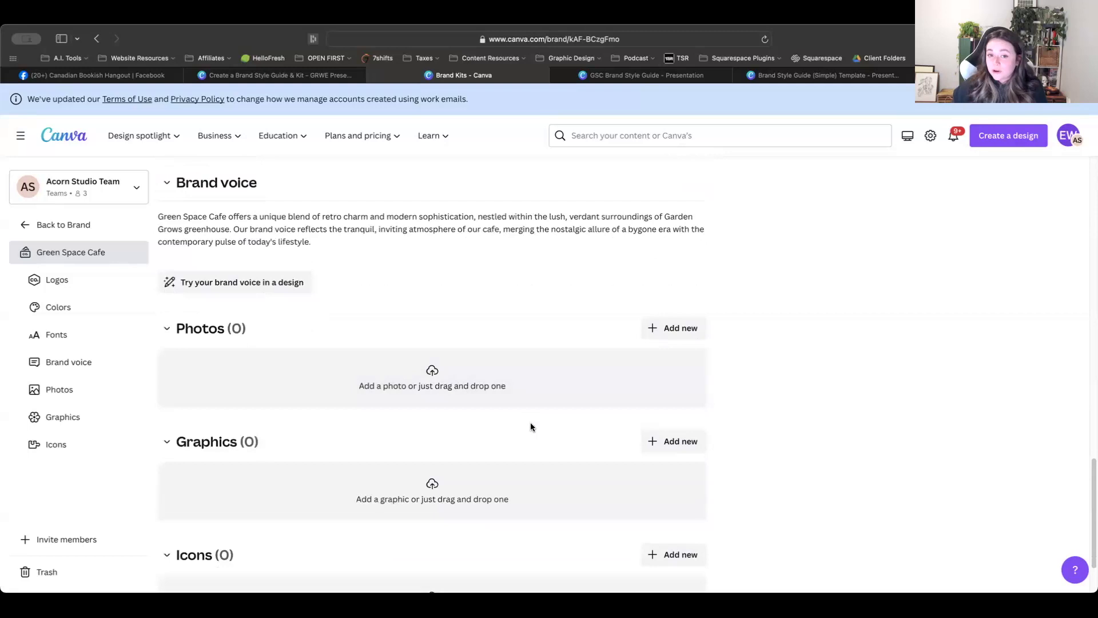
scroll(520, 430, "down", 3)
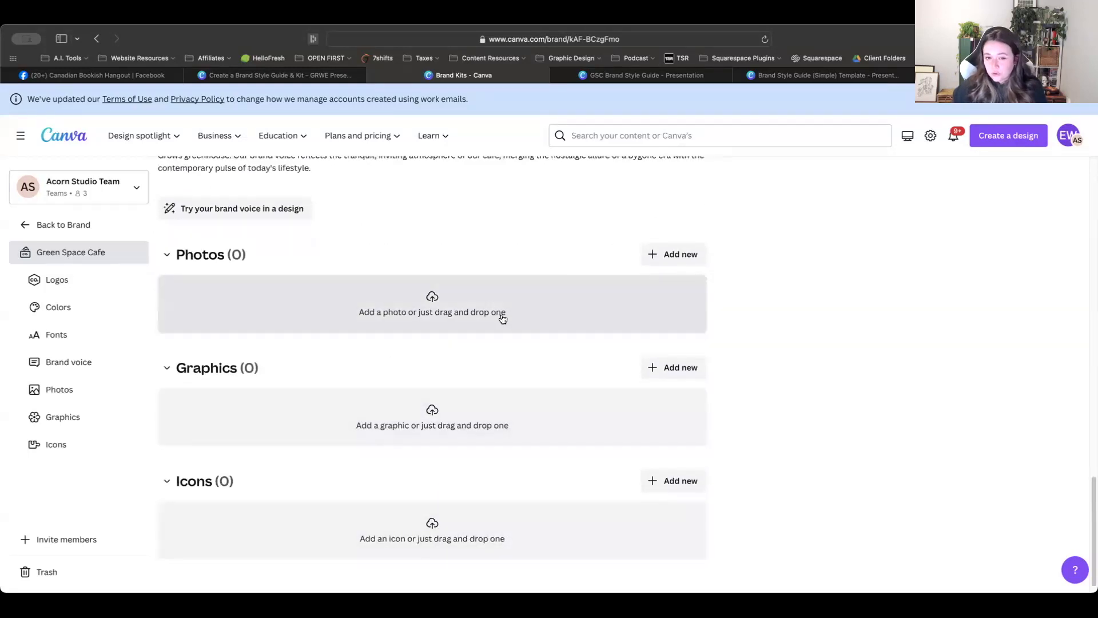
scroll(566, 445, "down", 1)
scroll(566, 446, "down", 1)
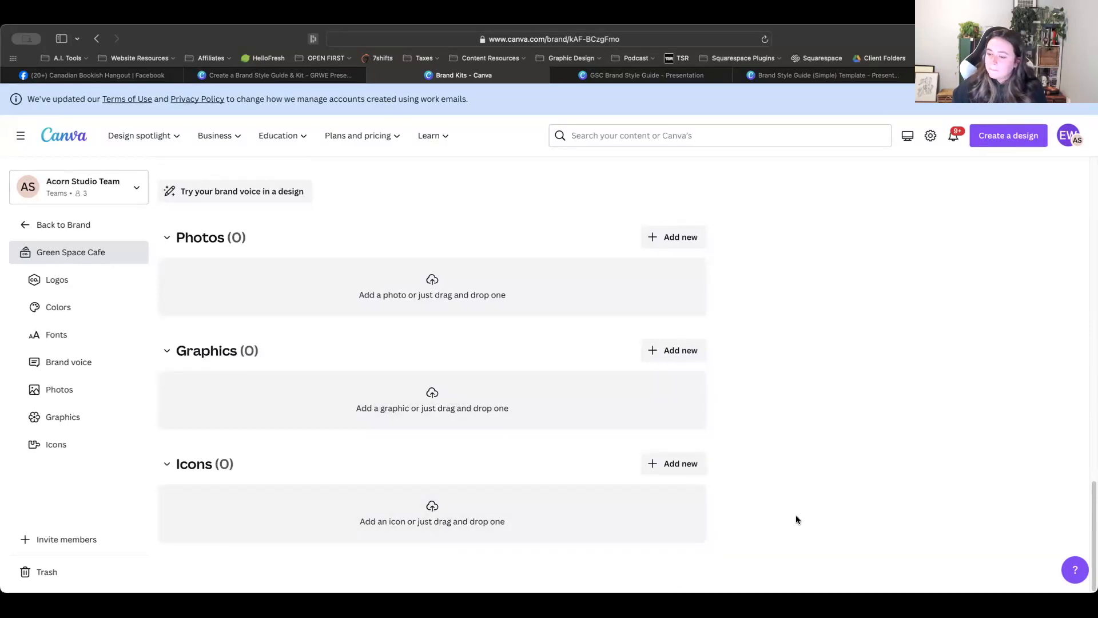
scroll(796, 515, "up", 15)
scroll(796, 519, "up", 10)
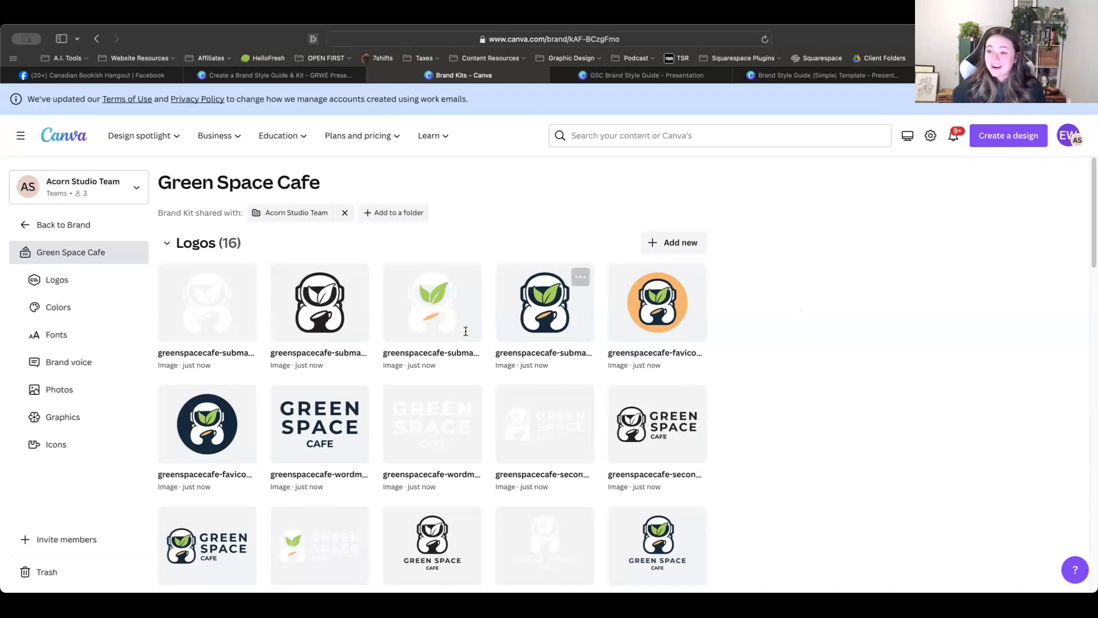
Step: Switch to the GSC Brand Style Guide presentation and reload it
left_click(628, 78)
left_click(317, 287)
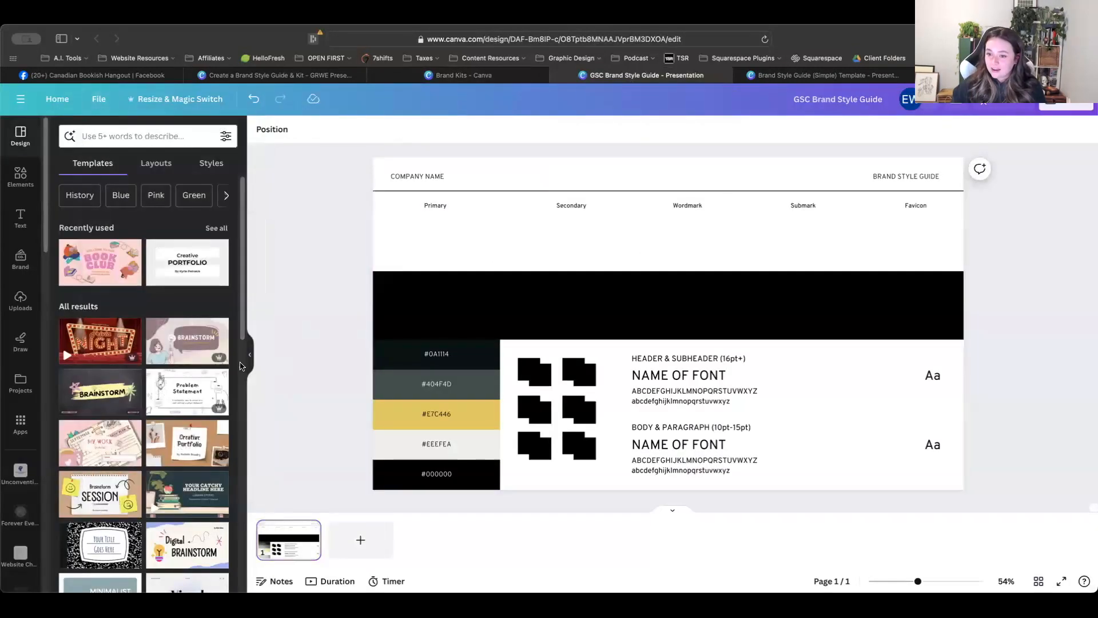
left_click(247, 360)
key("super+r")
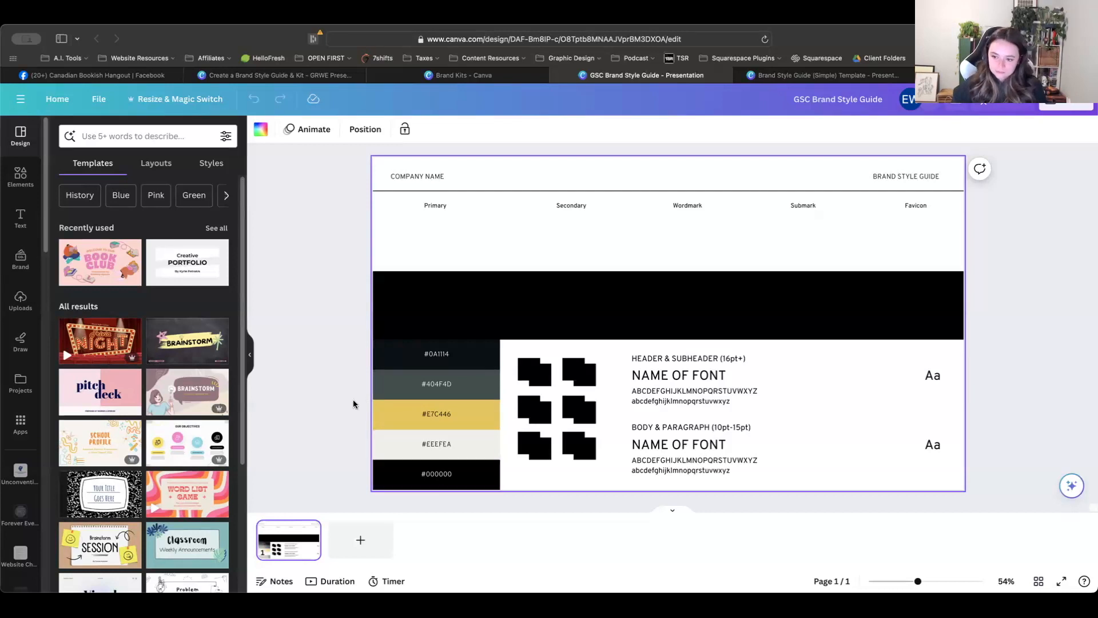
left_click(312, 406)
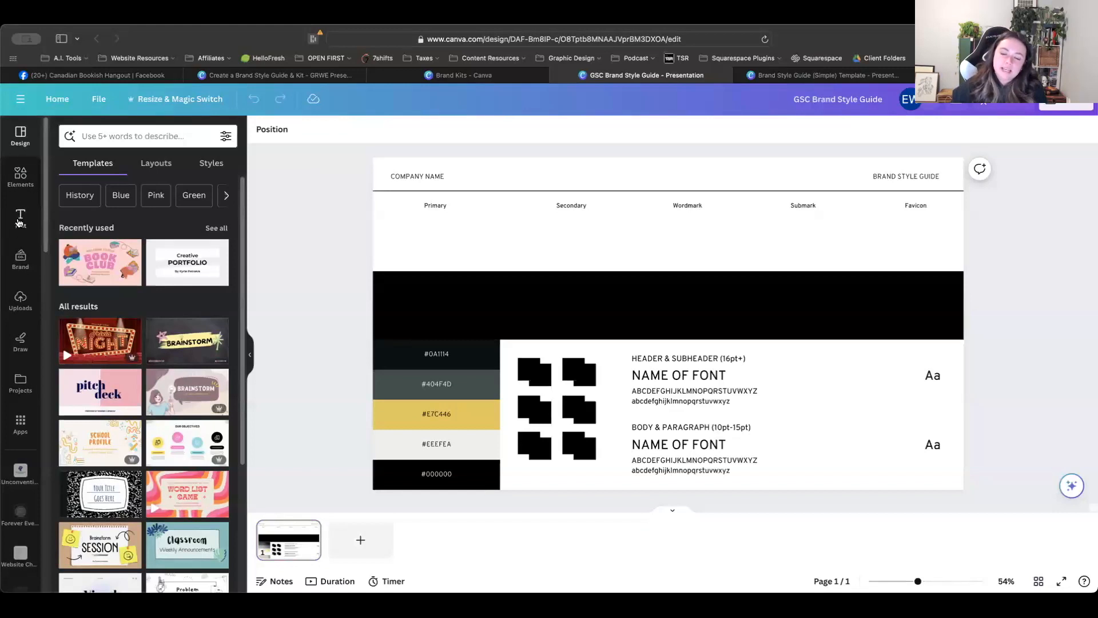
Step: Switch the design's brand kit to Green Space Cafe and look over its logos, colors, fonts and brand voice
left_click(19, 260)
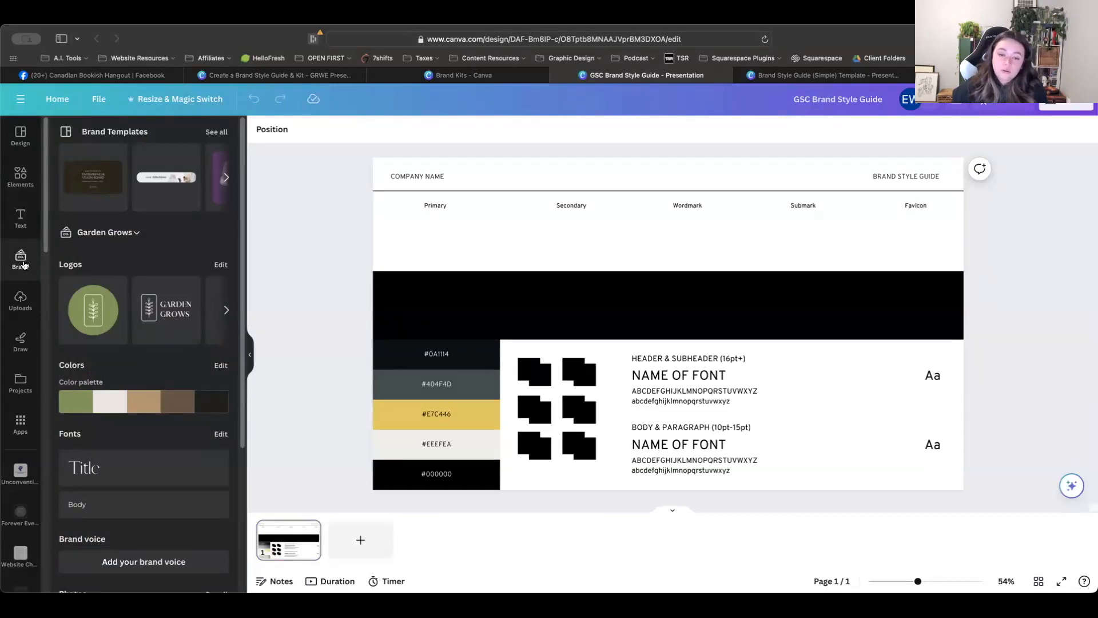
left_click(131, 235)
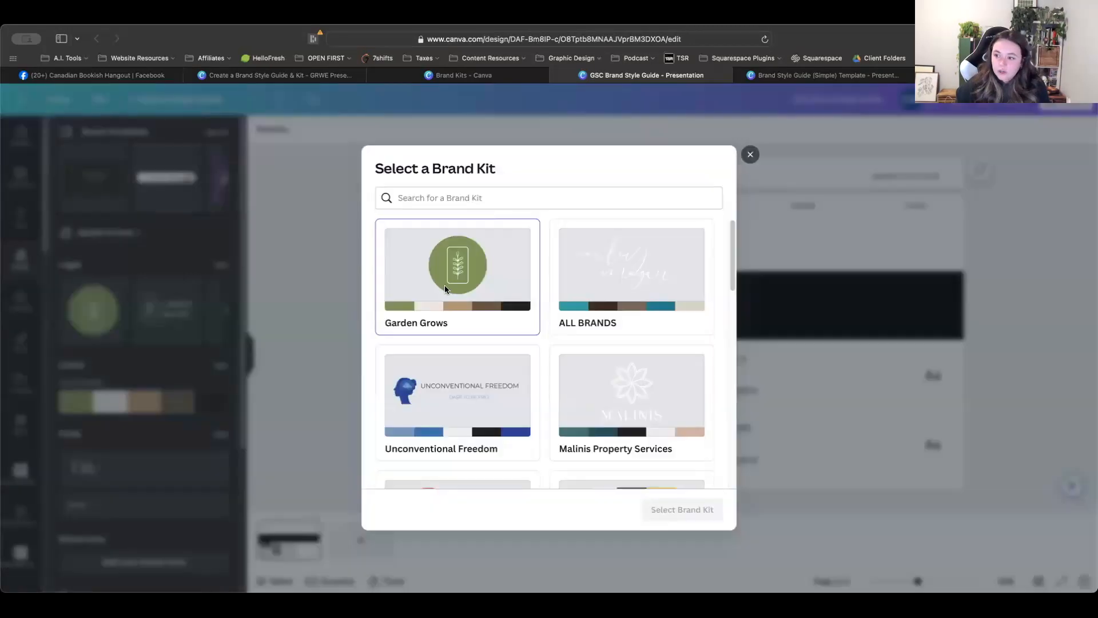
left_click_drag(730, 247, 736, 480)
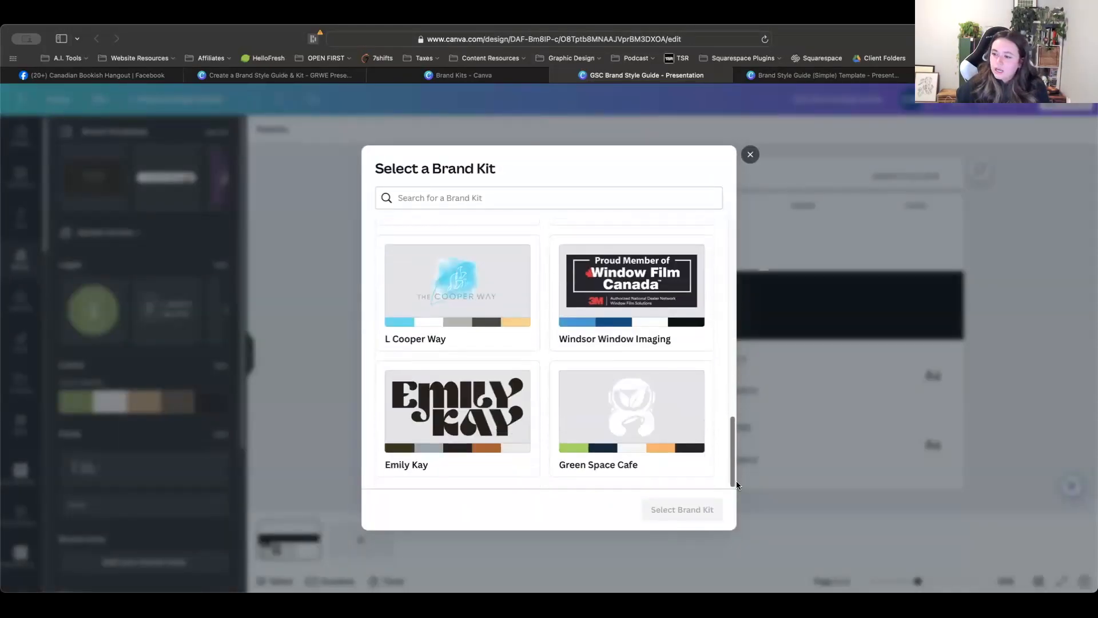
left_click(633, 445)
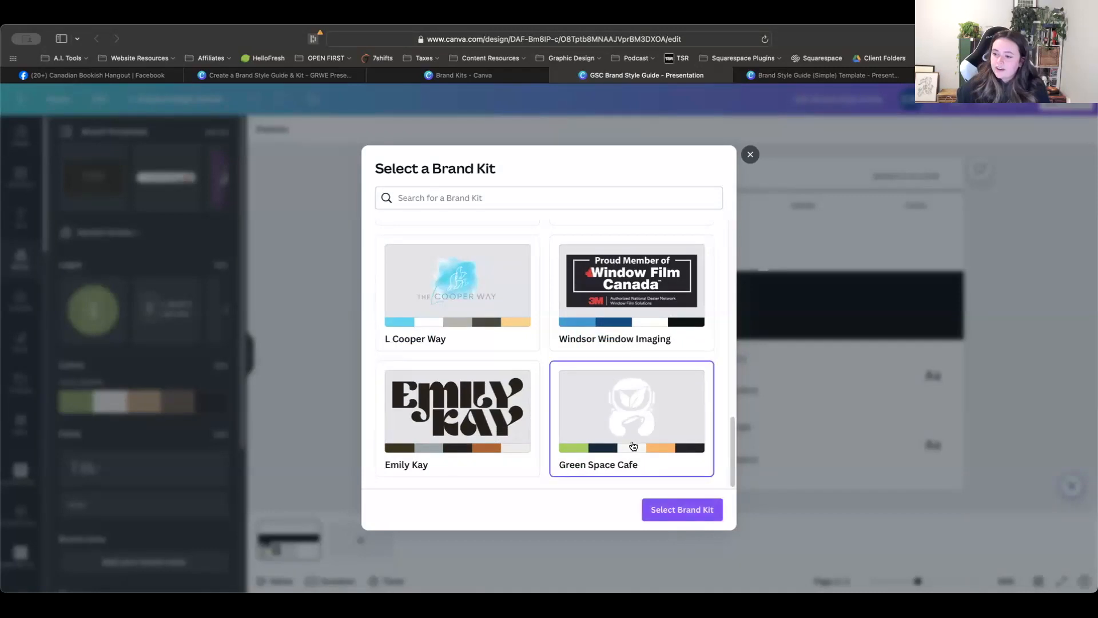
left_click(683, 509)
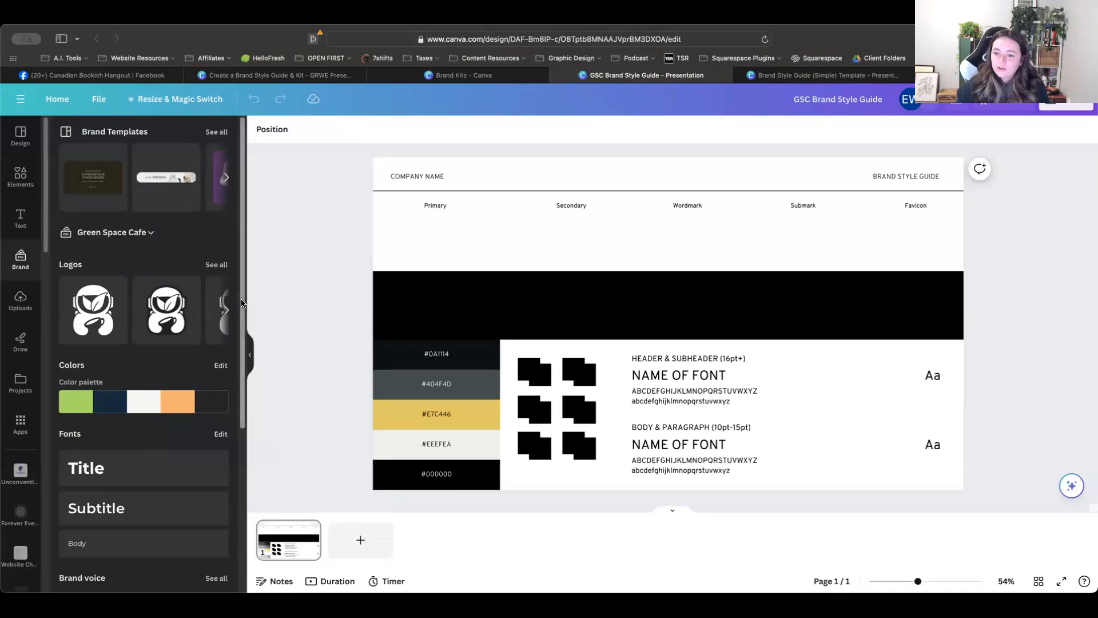
scroll(247, 331, "down", 2)
scroll(247, 331, "down", 5)
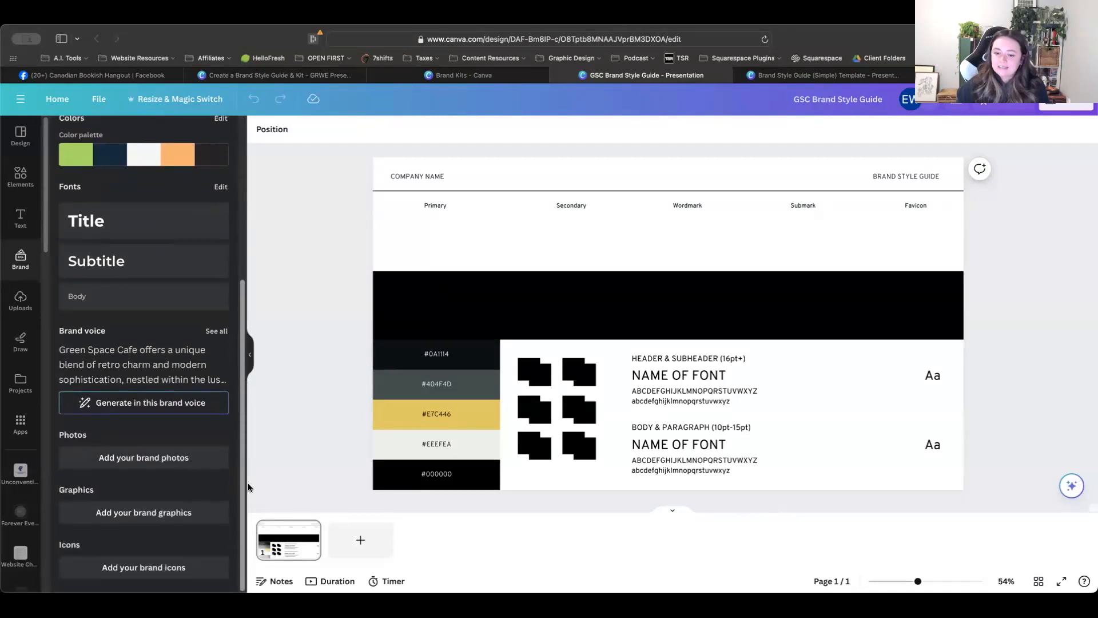
scroll(186, 391, "up", 6)
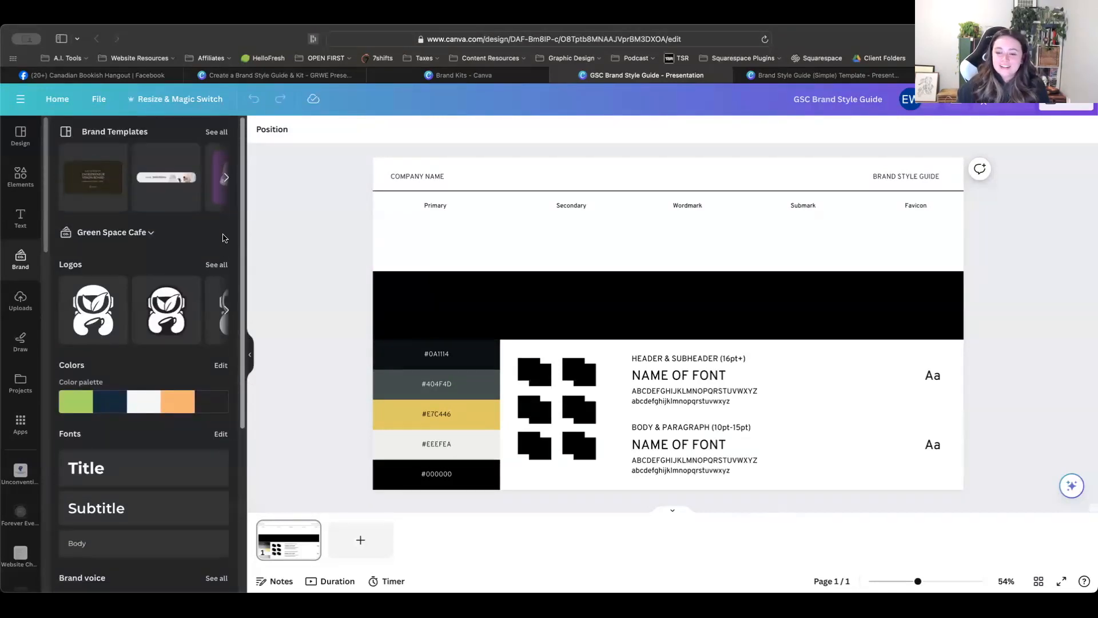
Step: Try shuffling the Green Space Cafe color palette onto the page and undo the recoloring
mouse_move(138, 405)
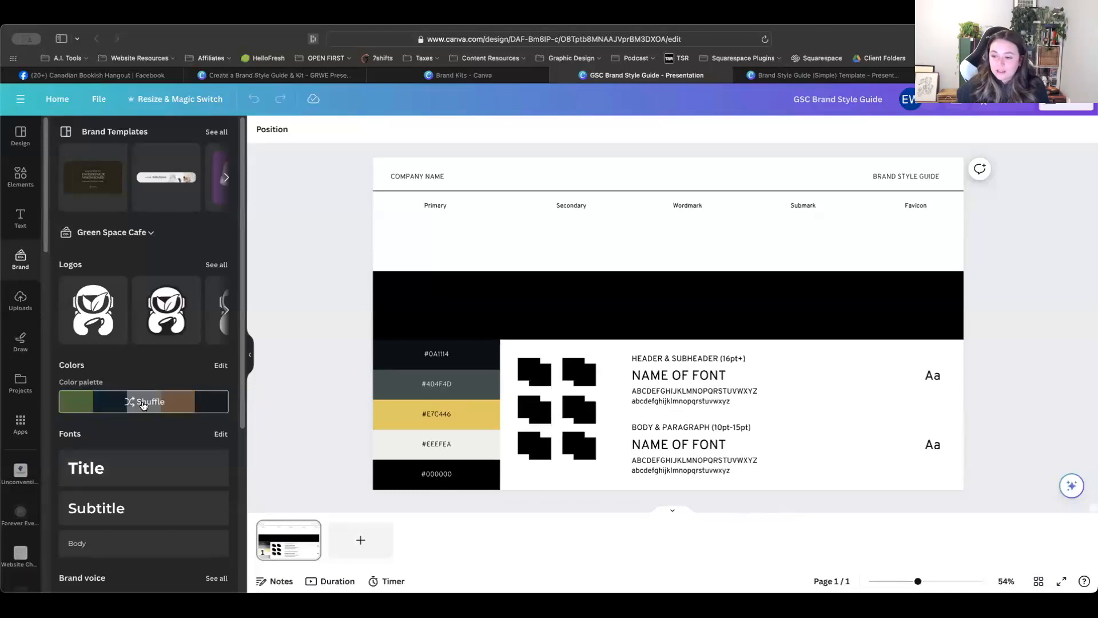
left_click(144, 405)
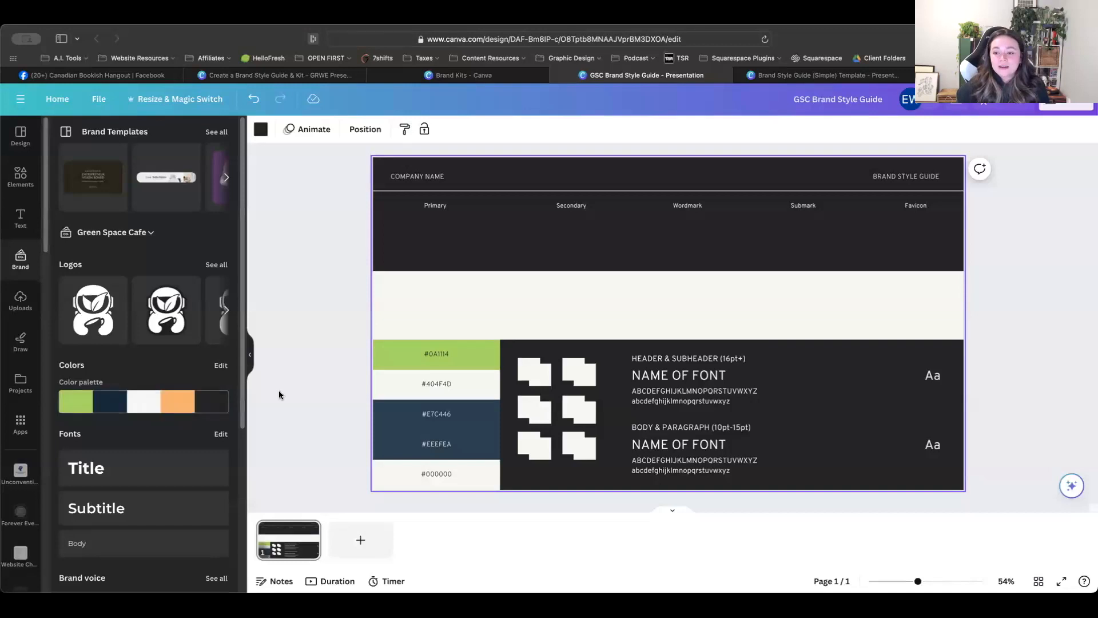
left_click(255, 97)
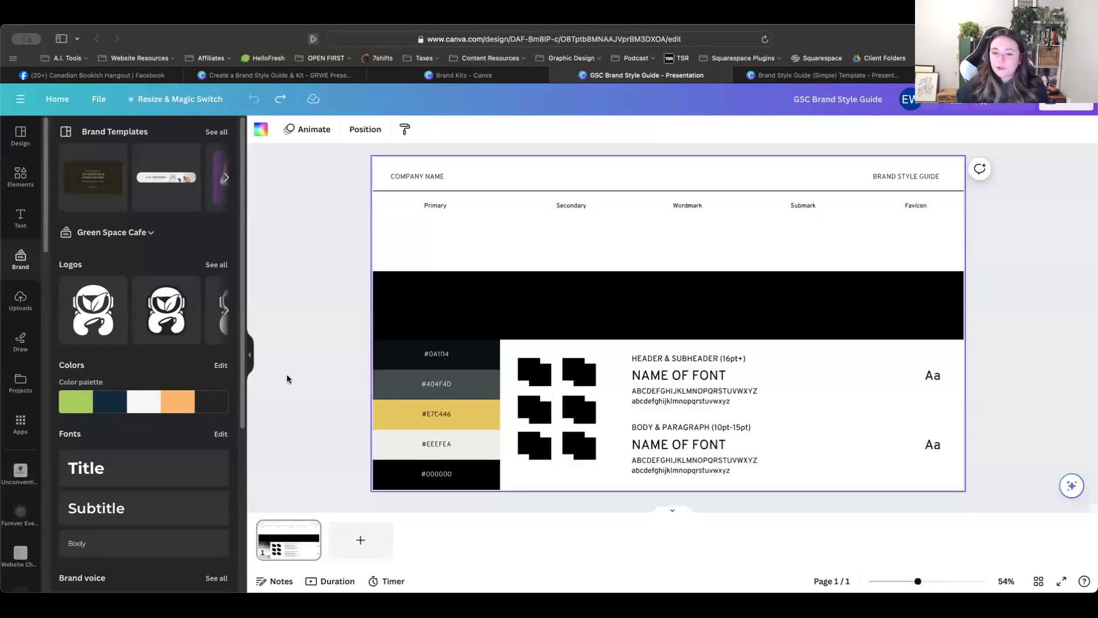
left_click(313, 305)
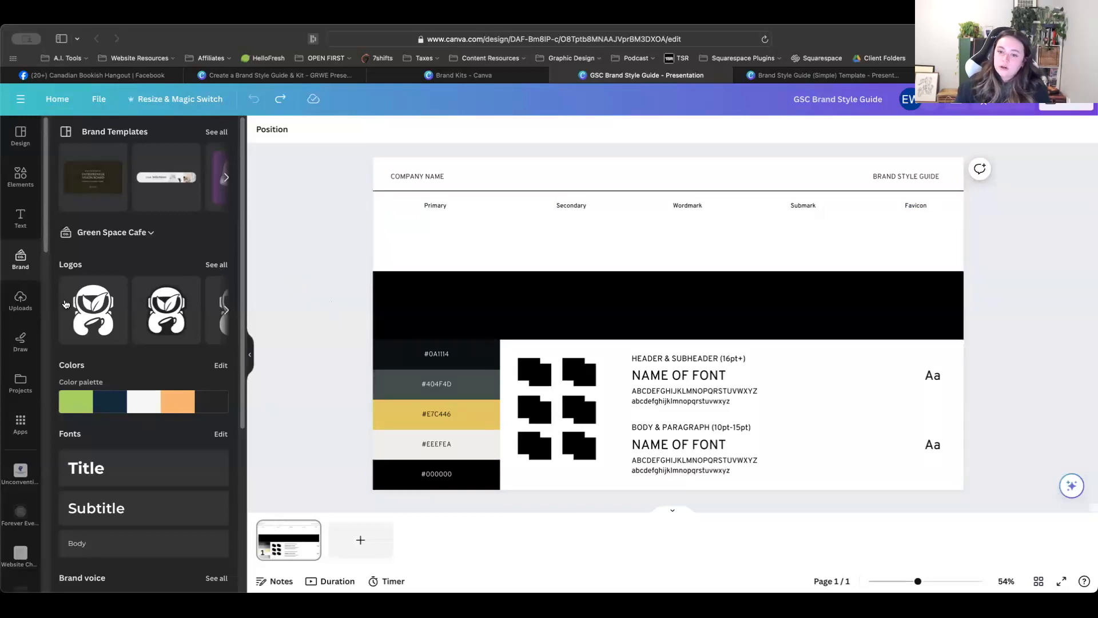
Step: Search all of the Green Space Cafe brand logos for "primary"
left_click(212, 266)
mouse_move(243, 213)
left_mouse_down()
mouse_move(244, 439)
mouse_move(250, 221)
left_mouse_up()
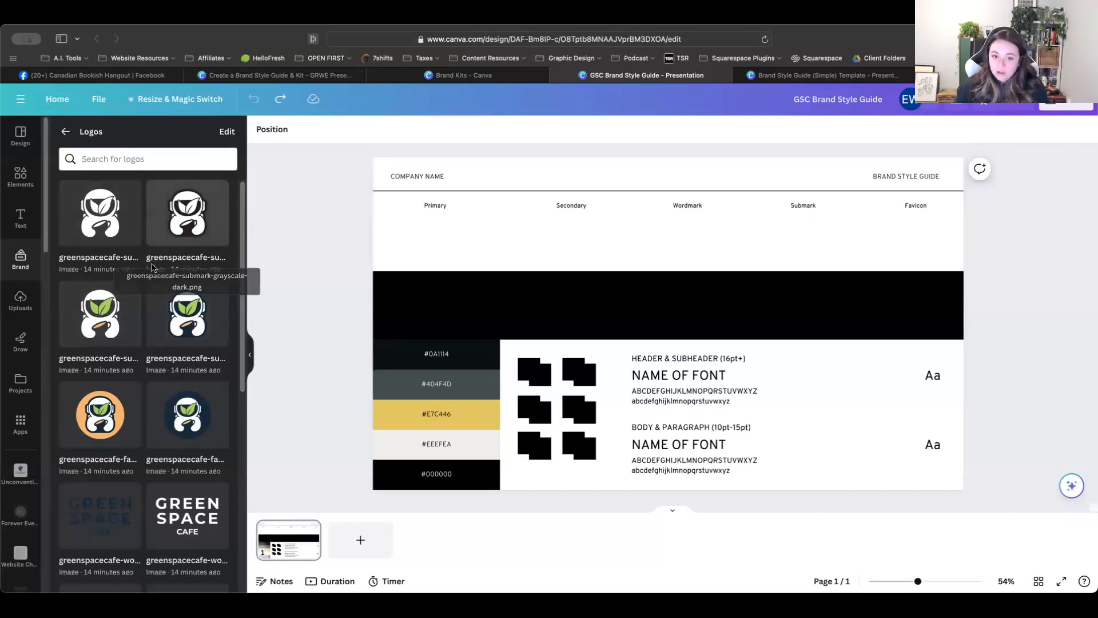
left_click(119, 158)
type("prima")
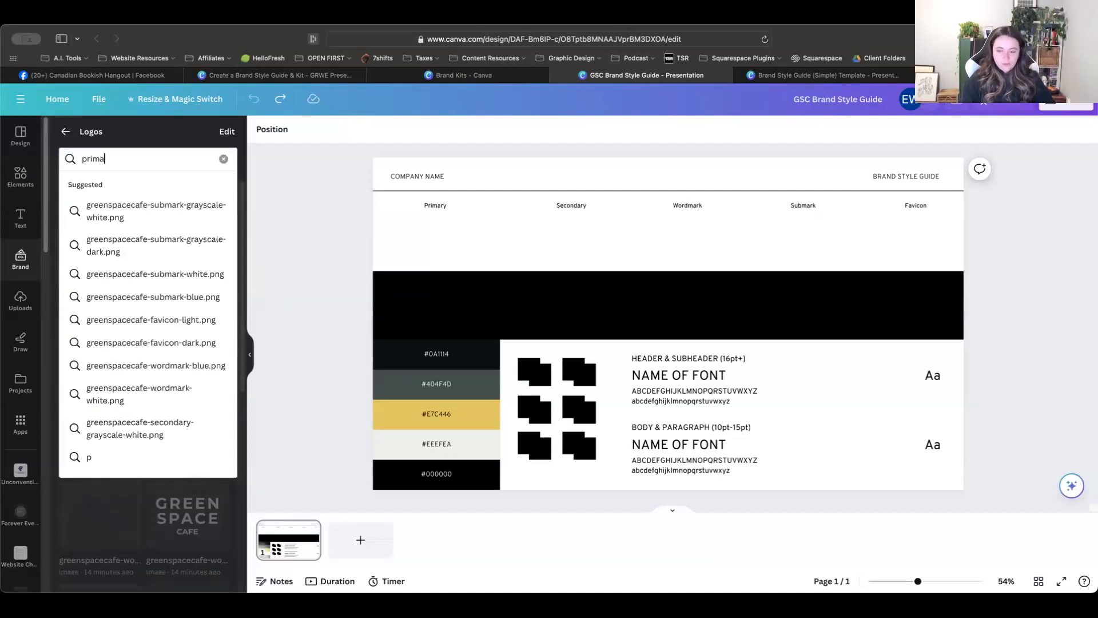
type("ry")
key("Return")
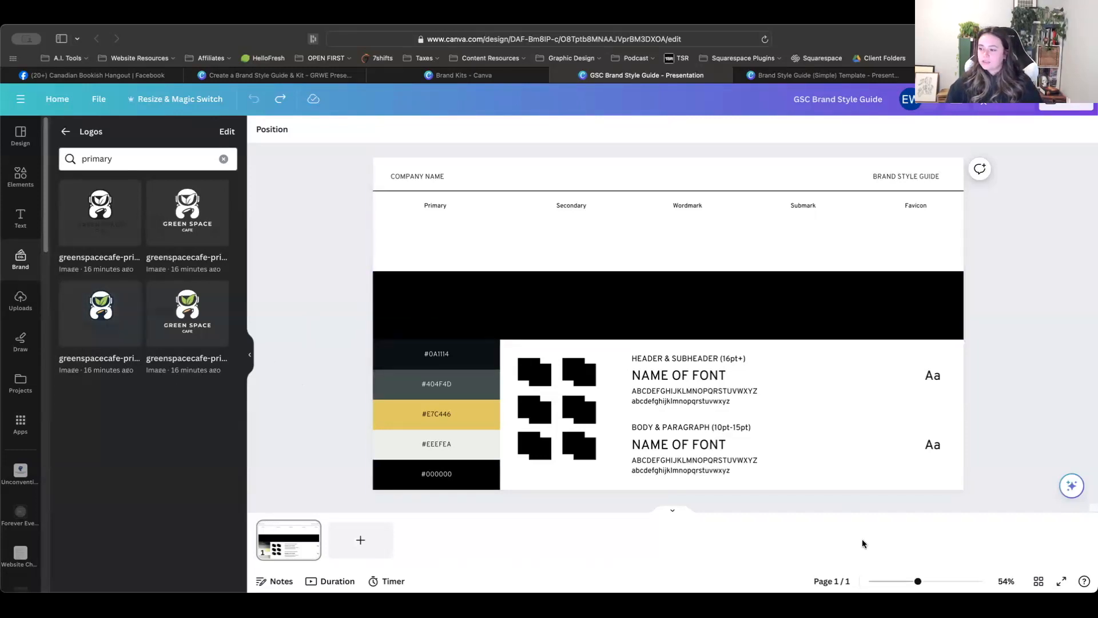
Step: Insert the blue full-color and dark grayscale primary logos, scaled down side by side in the white row under the Primary heading
left_click_drag(919, 581, 926, 581)
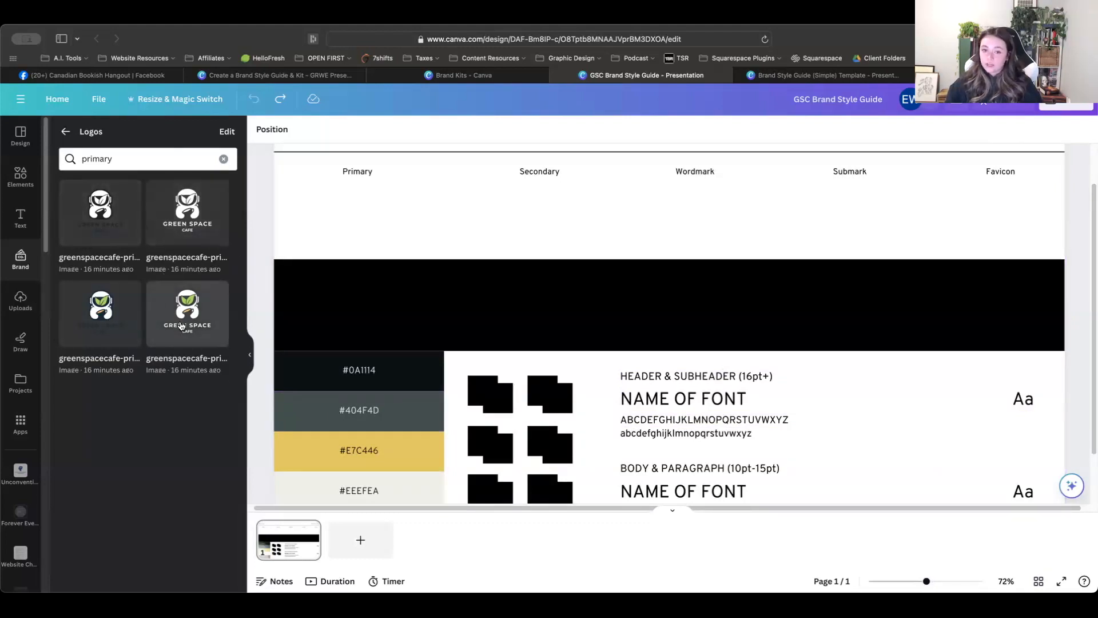
left_click(99, 327)
left_click_drag(876, 162, 332, 210)
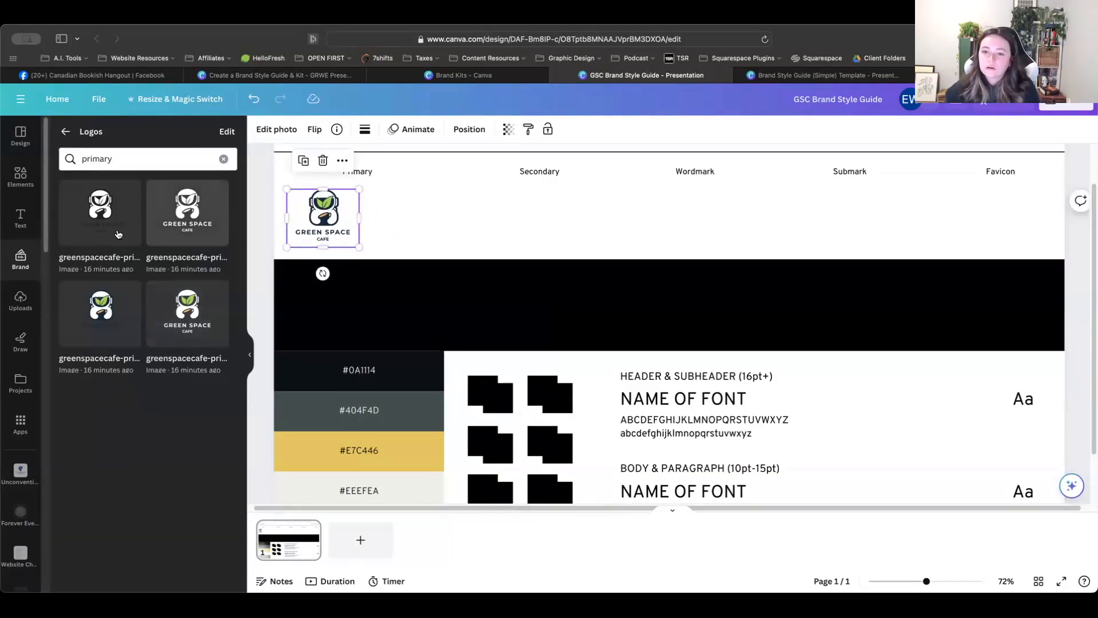
left_click(101, 212)
left_click_drag(877, 163, 413, 218)
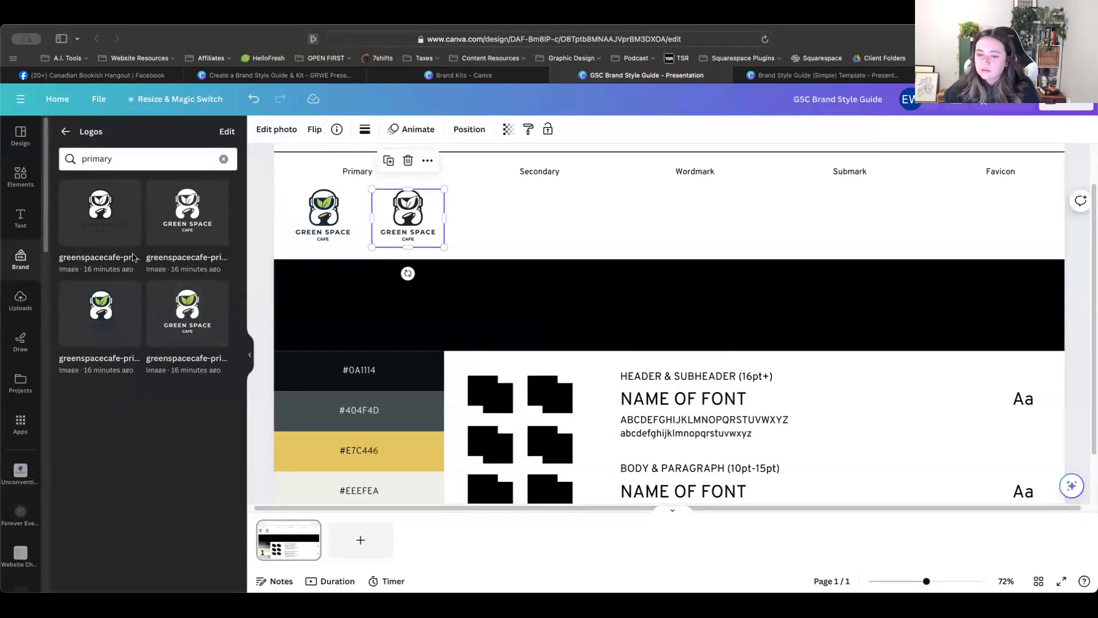
Step: Insert the full-color primary logo with white lettering, scaled down in the black band directly below the blue primary logo
left_click(187, 335)
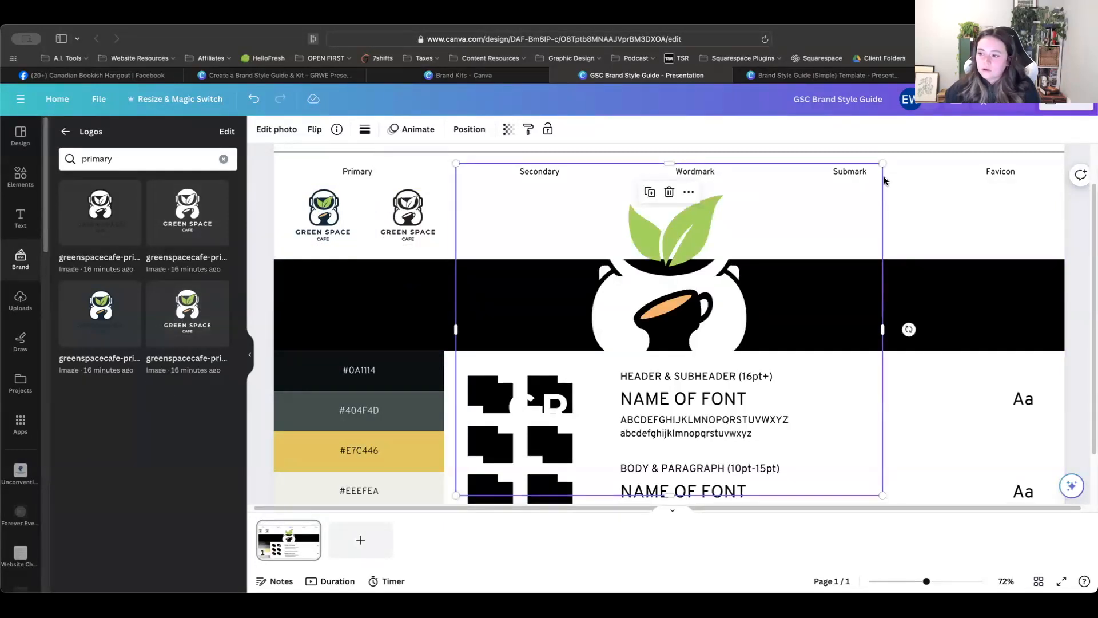
left_click_drag(882, 164, 324, 296)
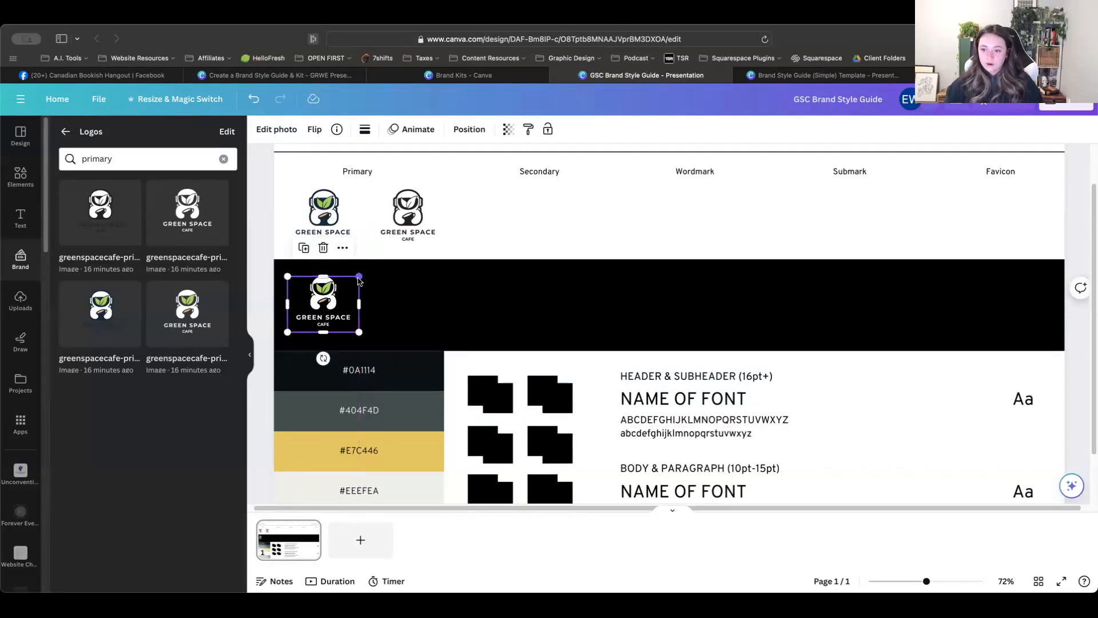
left_click(106, 329)
left_click_drag(671, 308, 441, 315)
key("Delete")
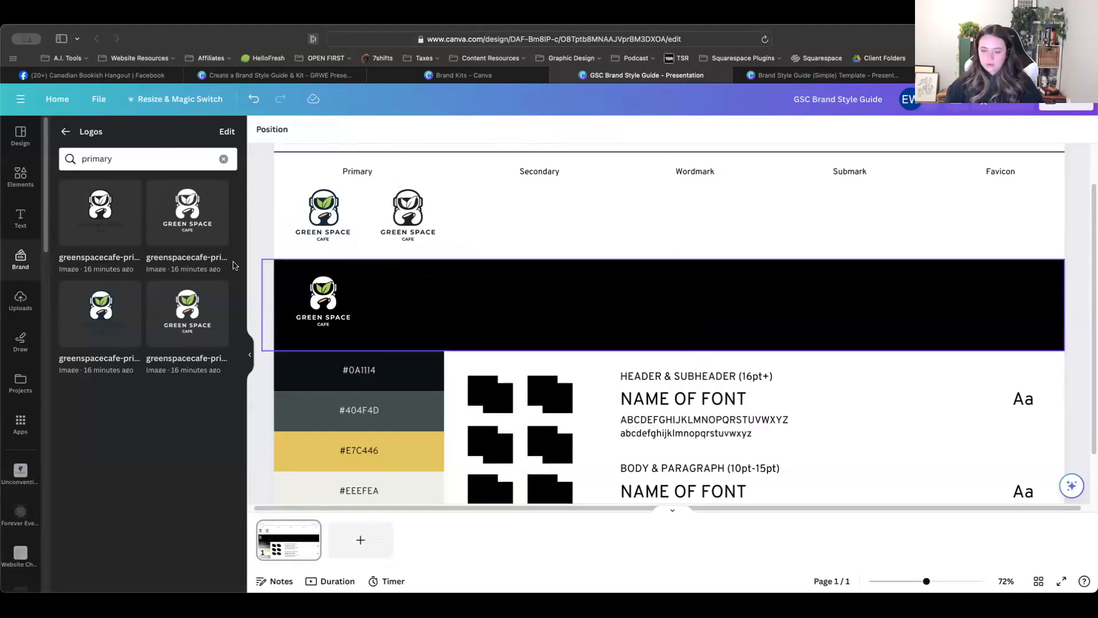
Step: Insert the white grayscale primary logo, scaled down in the black band beside the full-color primary logo
left_click(198, 231)
left_click_drag(889, 165, 413, 298)
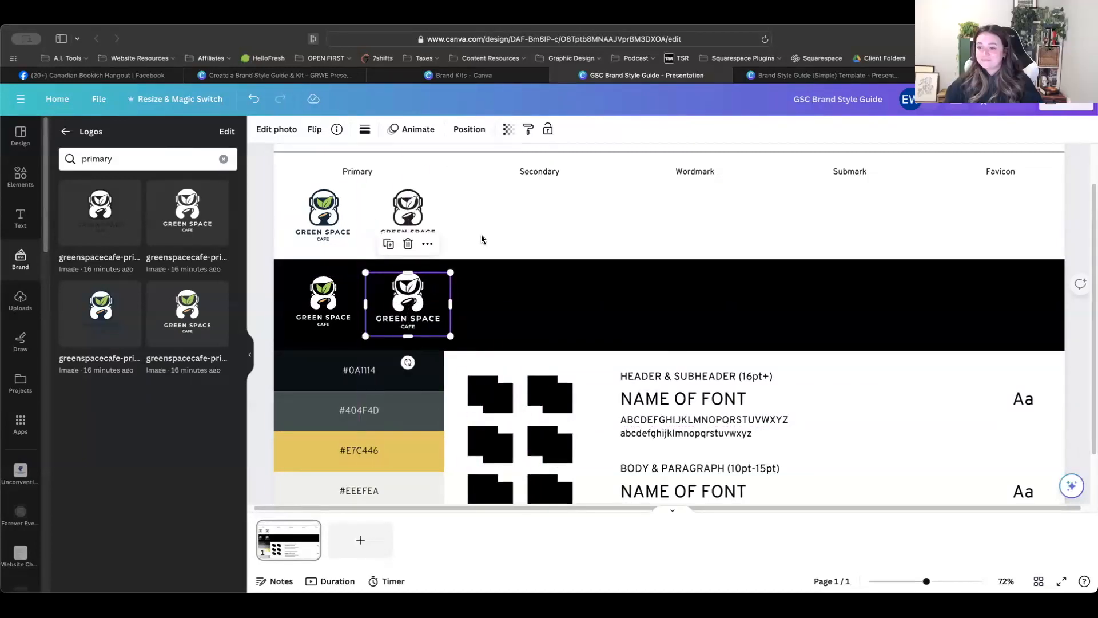
left_click(518, 246)
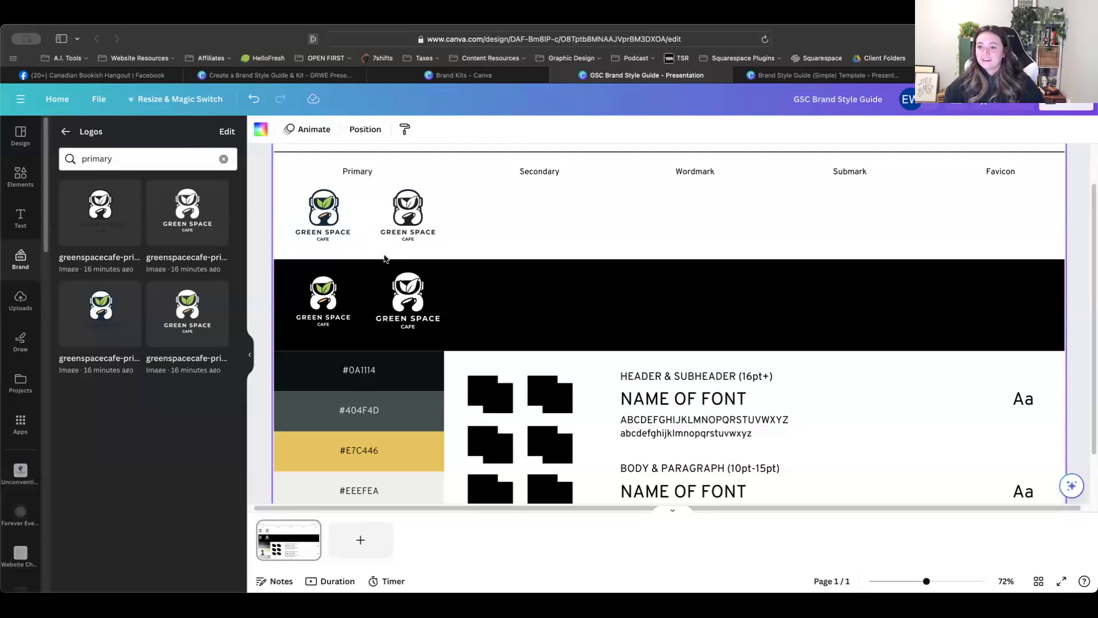
Step: Enlarge the text of the five logo-type headings slightly and shift the headings up toward the divider line
scroll(362, 215, "up", 2)
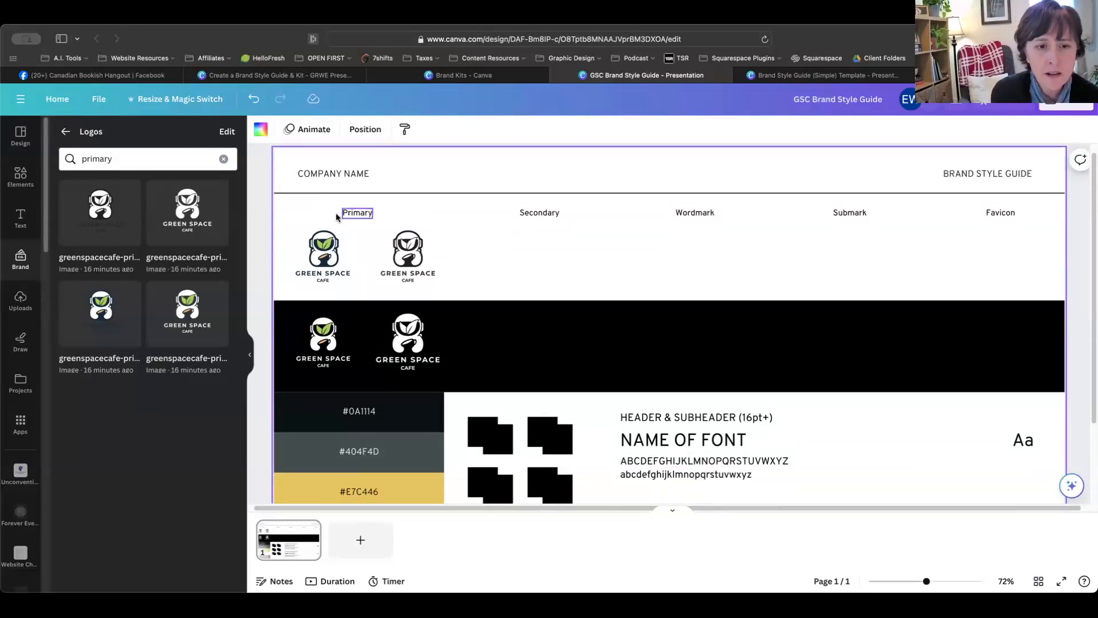
left_click_drag(289, 207, 1022, 216)
left_click(406, 129)
left_click(406, 129)
left_click(407, 129)
left_click(517, 266)
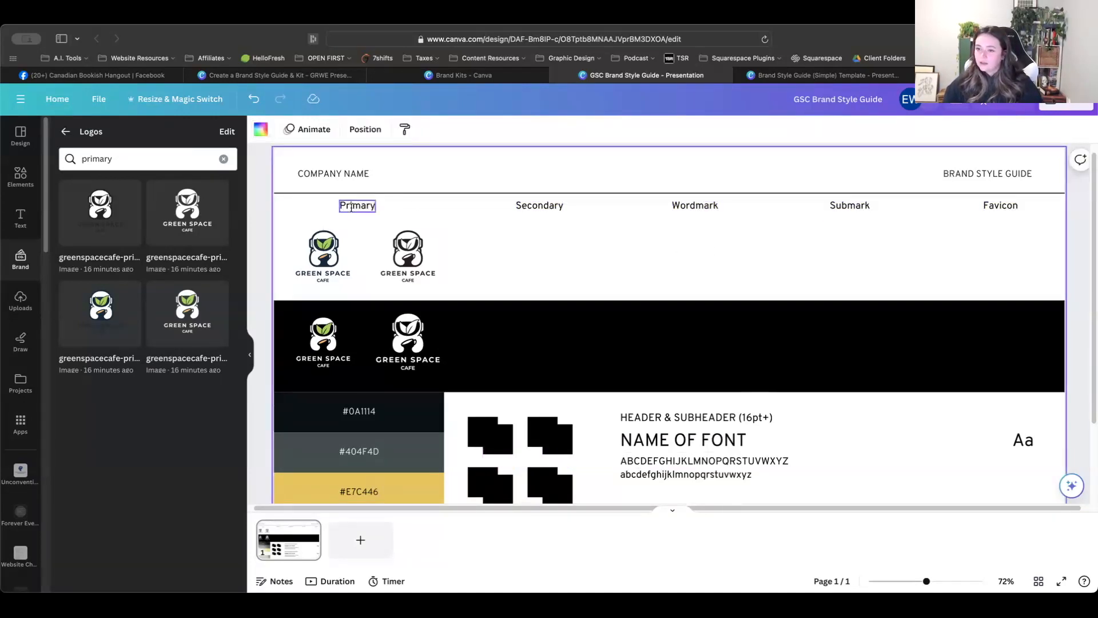
Step: Add a smaller copy of the Primary heading at size 14.3 above the blue primary logo, reading "Colour"
left_click_drag(350, 207, 354, 223)
left_click(360, 130)
left_click(361, 129)
left_click(361, 129)
left_click(360, 130)
left_click_drag(360, 248, 328, 249)
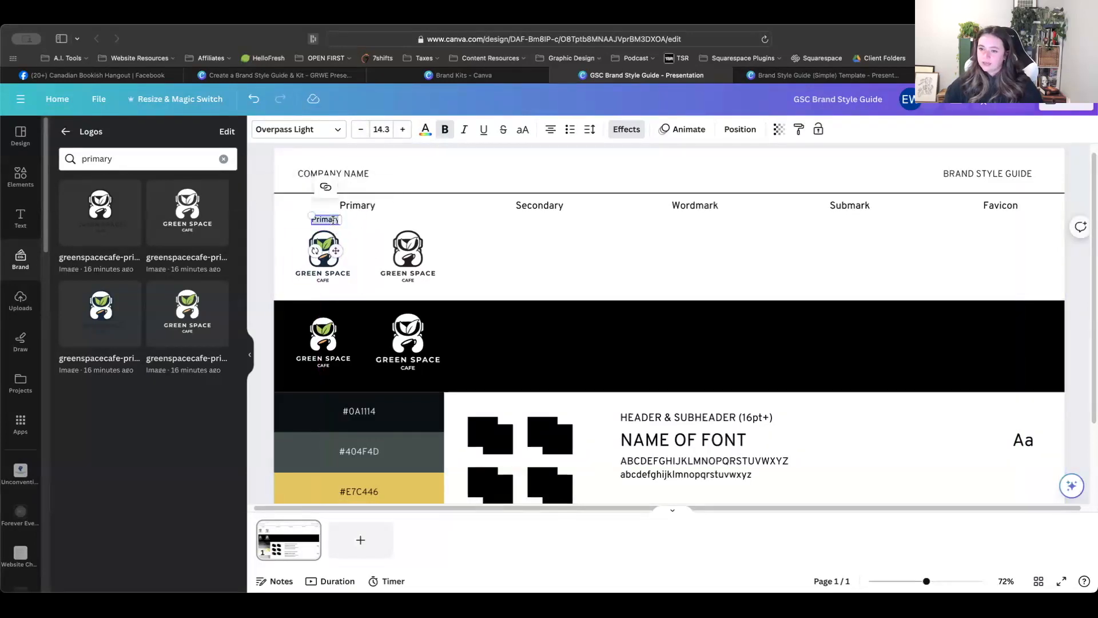
type("Colour")
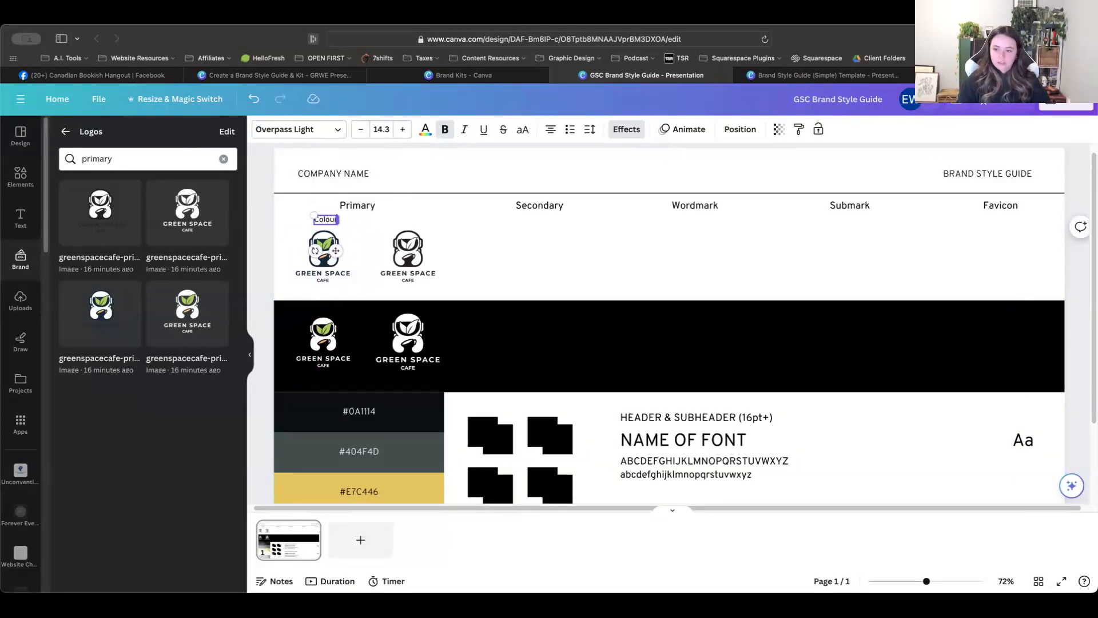
Step: Copy the "Colour" label above the dark grayscale primary logo and change its text to "Gray Scale"
left_click_drag(339, 250, 423, 266)
double_click(411, 220)
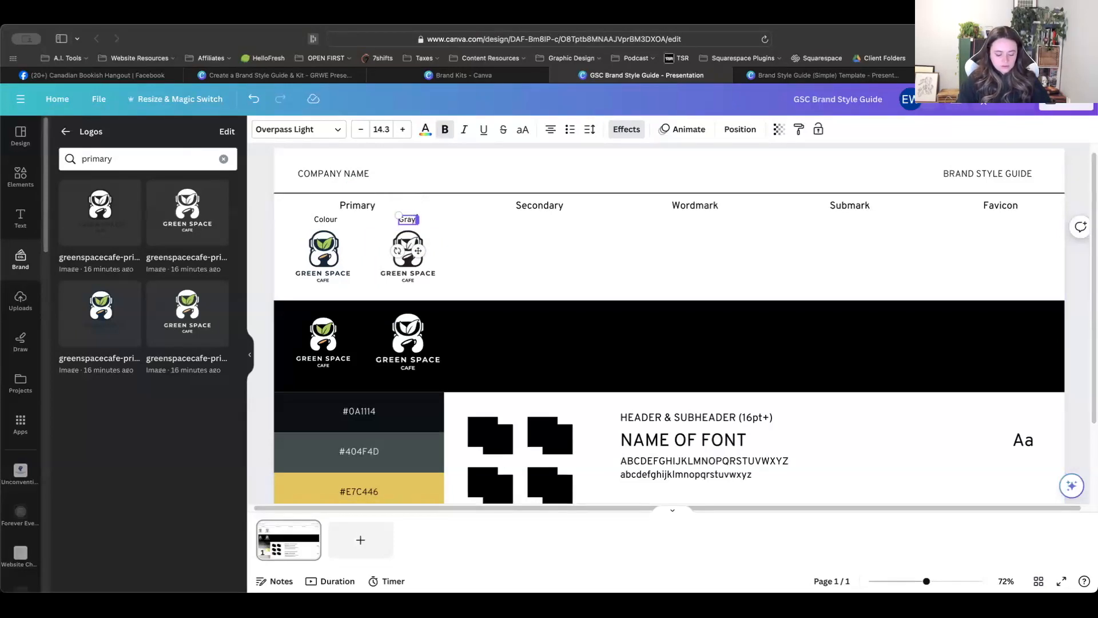
left_click(550, 260)
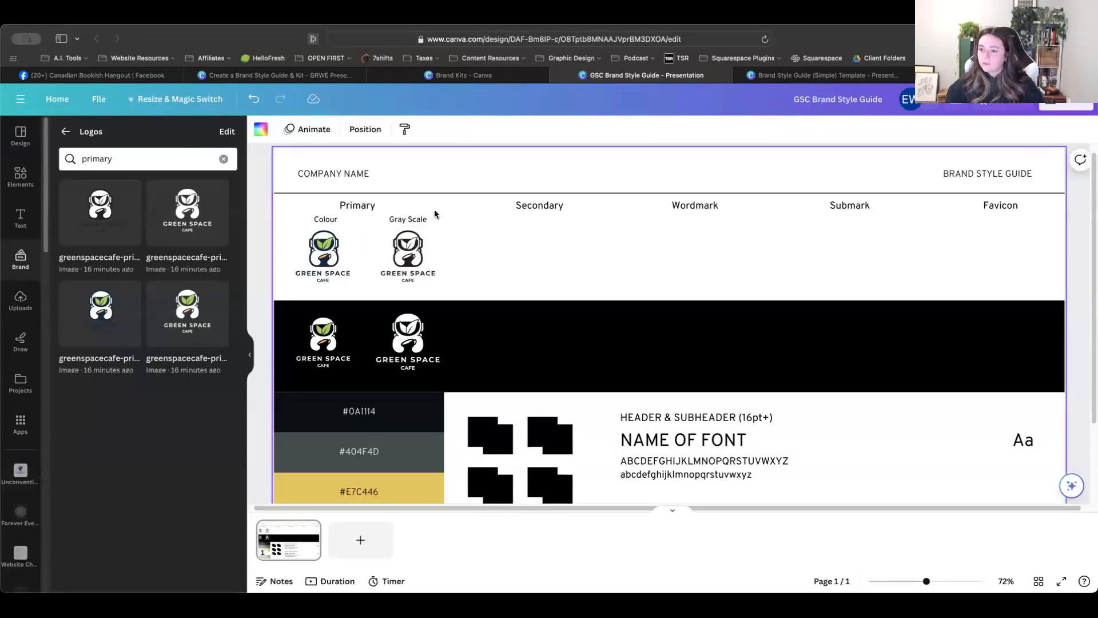
Step: Copy the "Colour" and "Gray Scale" label pair beneath the Secondary and Submark headings
left_click(418, 219)
left_click_drag(300, 220, 434, 229)
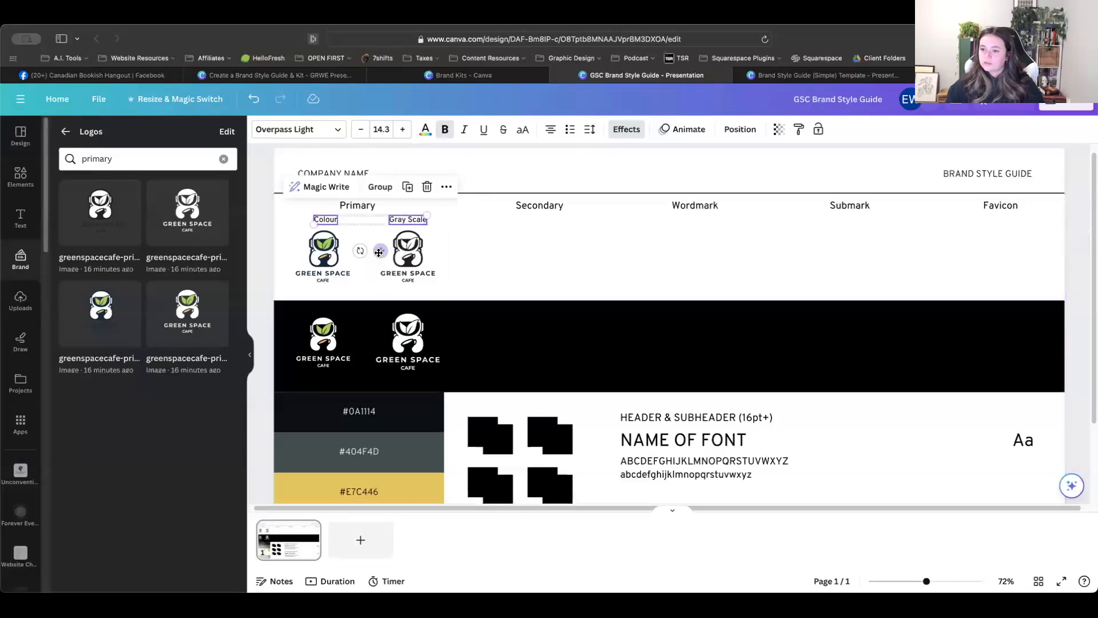
left_click_drag(381, 253, 546, 271)
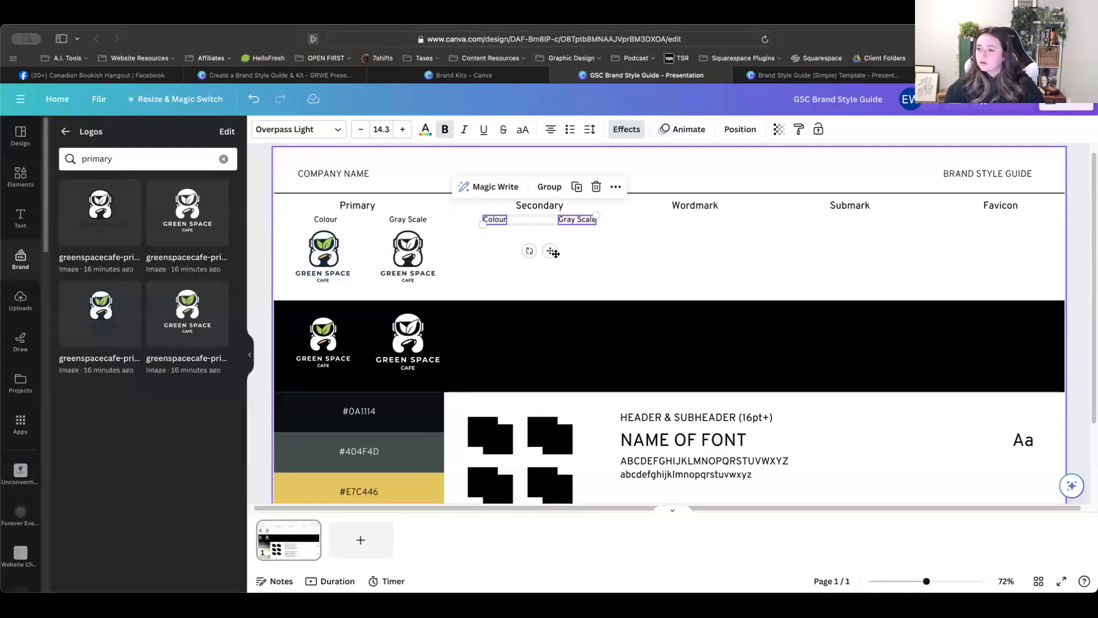
left_click_drag(630, 260, 864, 266)
left_click(946, 272)
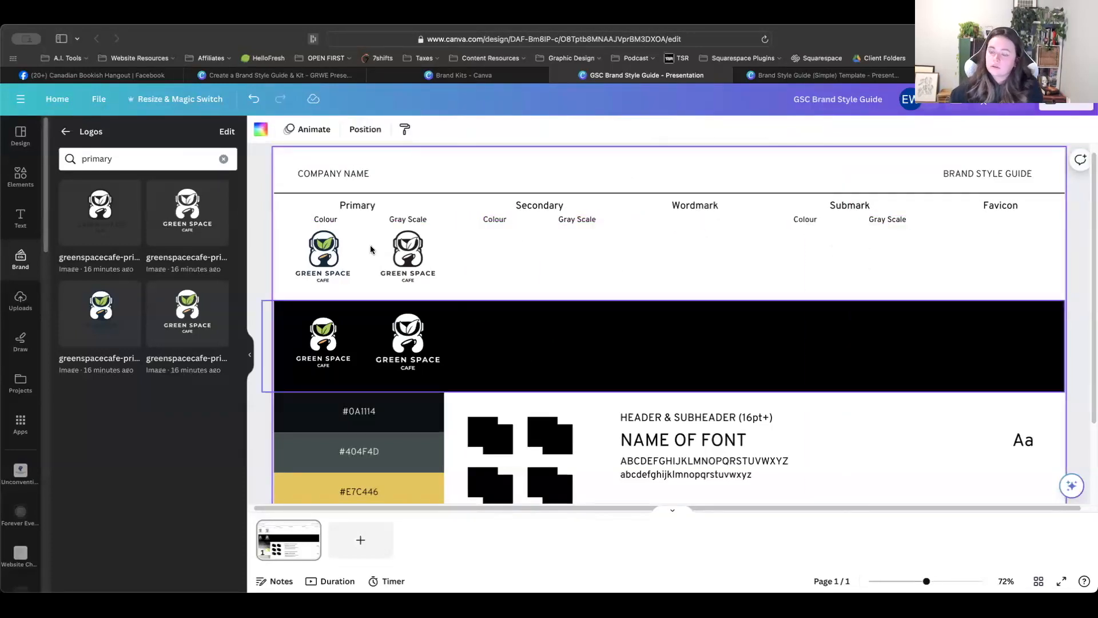
Step: Replace the brand logo search with "secondary"
left_click(223, 160)
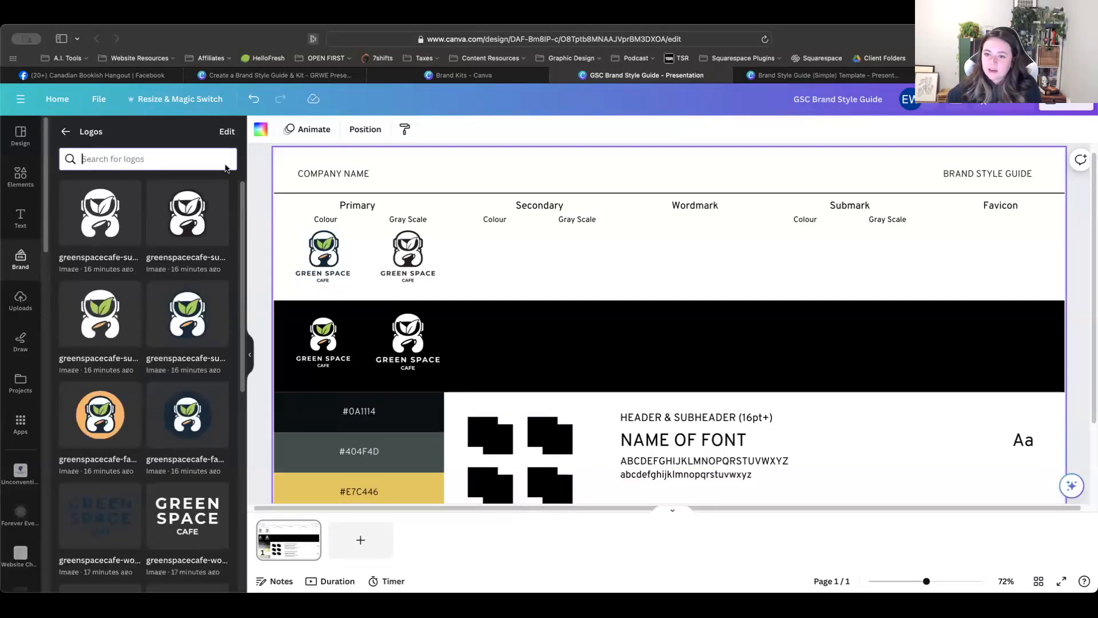
left_click_drag(241, 206, 240, 203)
left_click(152, 159)
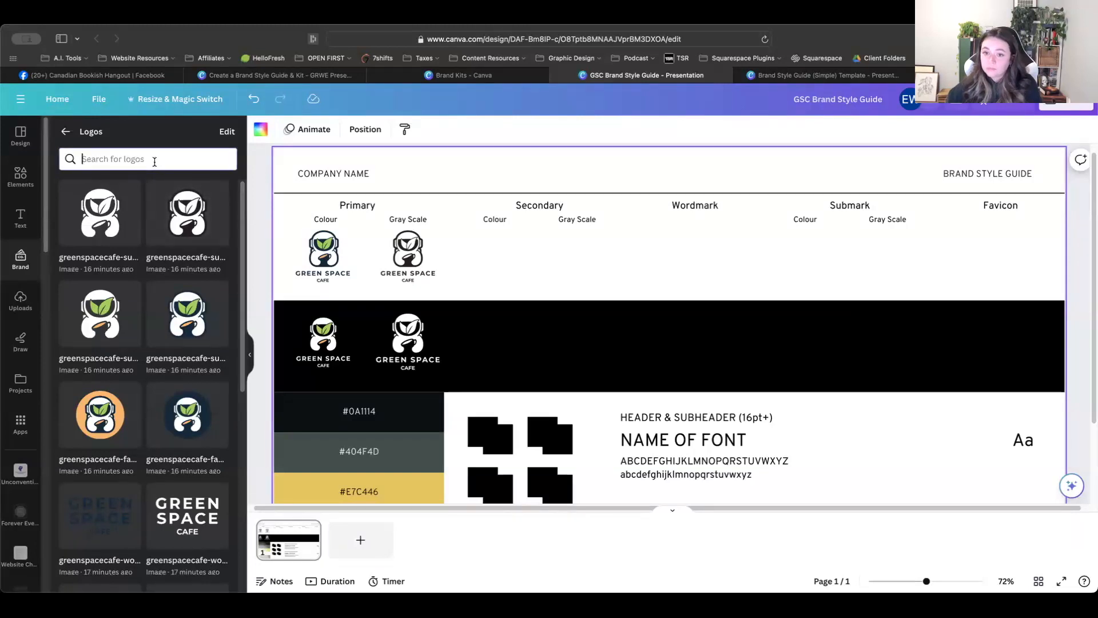
type("secondar")
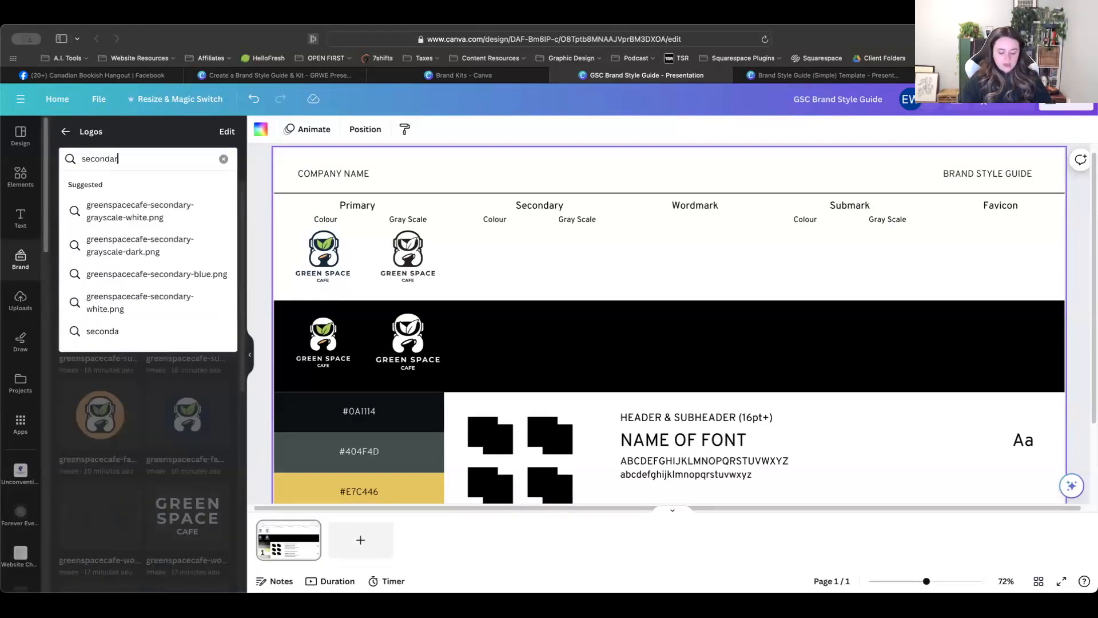
key("Return")
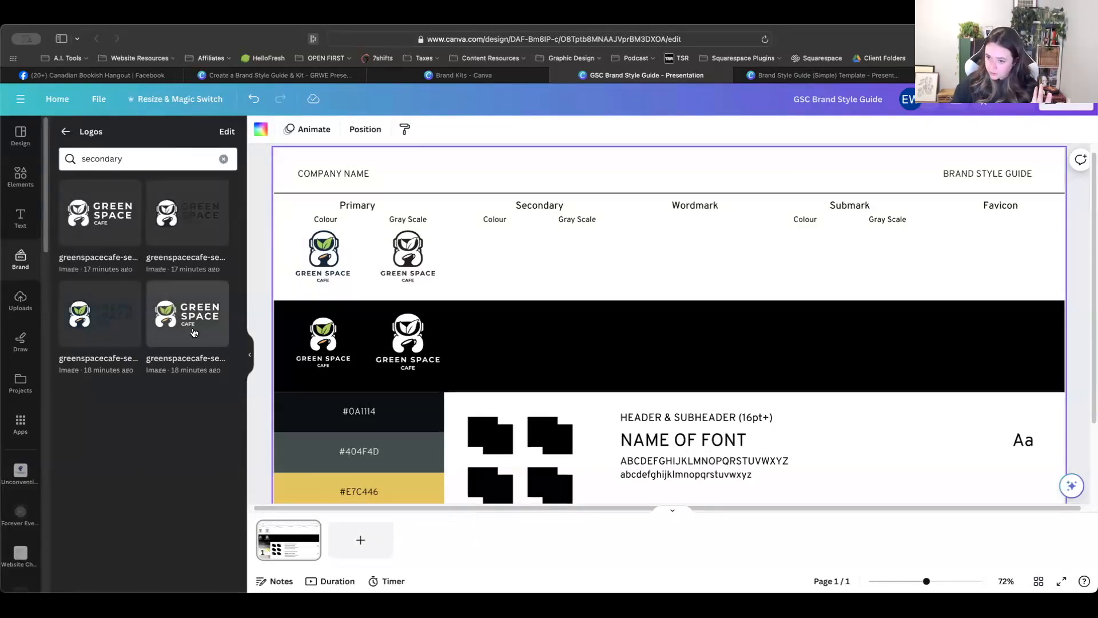
Step: Insert the full-color secondary logos, scaled down: white lettering in the black band and blue lettering under the Secondary Colour label
left_click_drag(193, 332, 817, 265)
left_click_drag(966, 247, 519, 345)
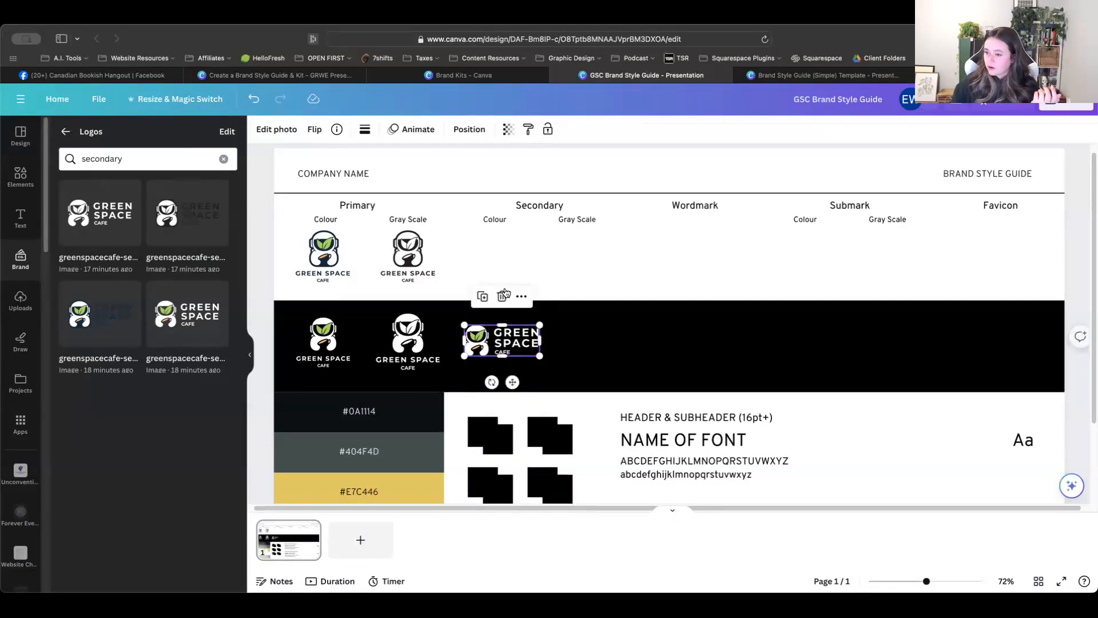
left_click(119, 334)
left_click_drag(967, 241, 519, 251)
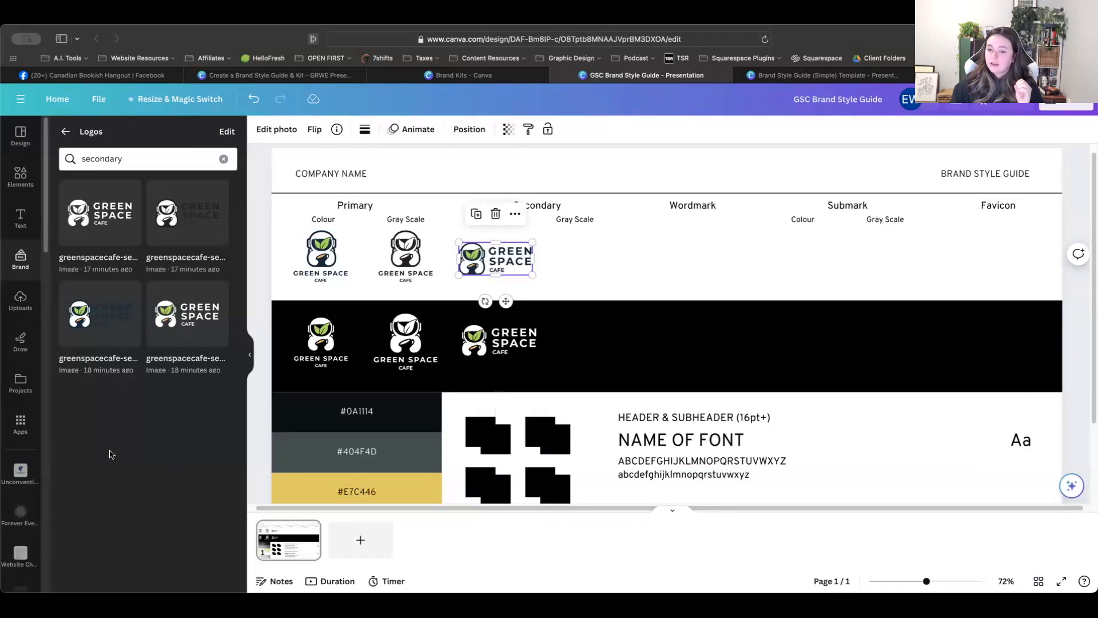
Step: Insert the grayscale secondary logos, scaled down: white in the black band and dark under the Secondary Gray Scale label
left_click(103, 229)
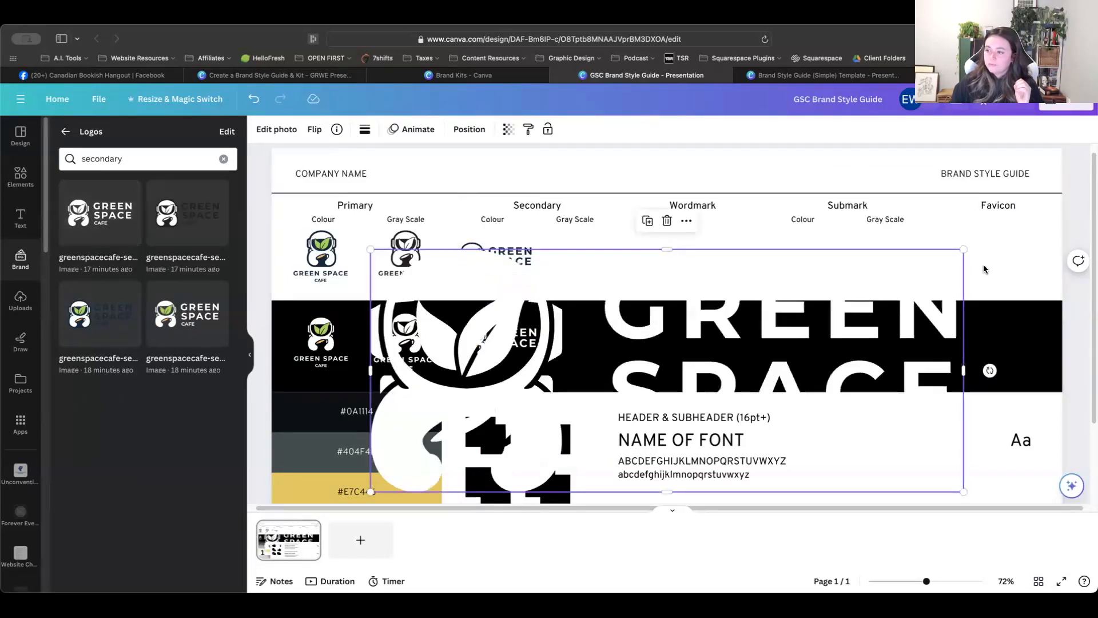
left_click_drag(963, 246, 634, 350)
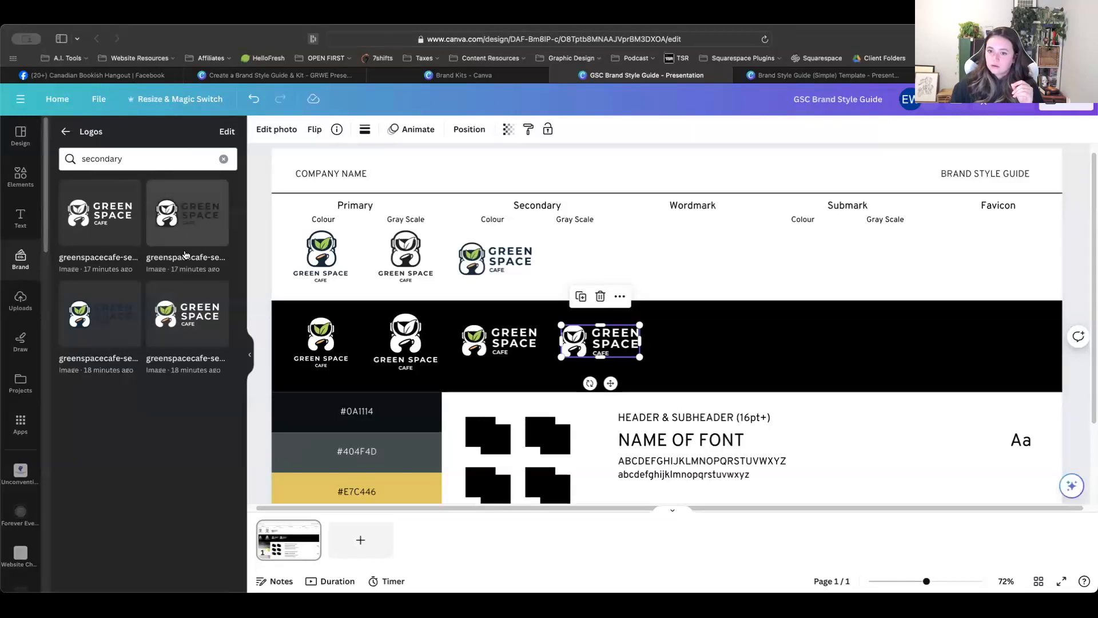
left_click(188, 213)
left_click_drag(963, 240, 447, 467)
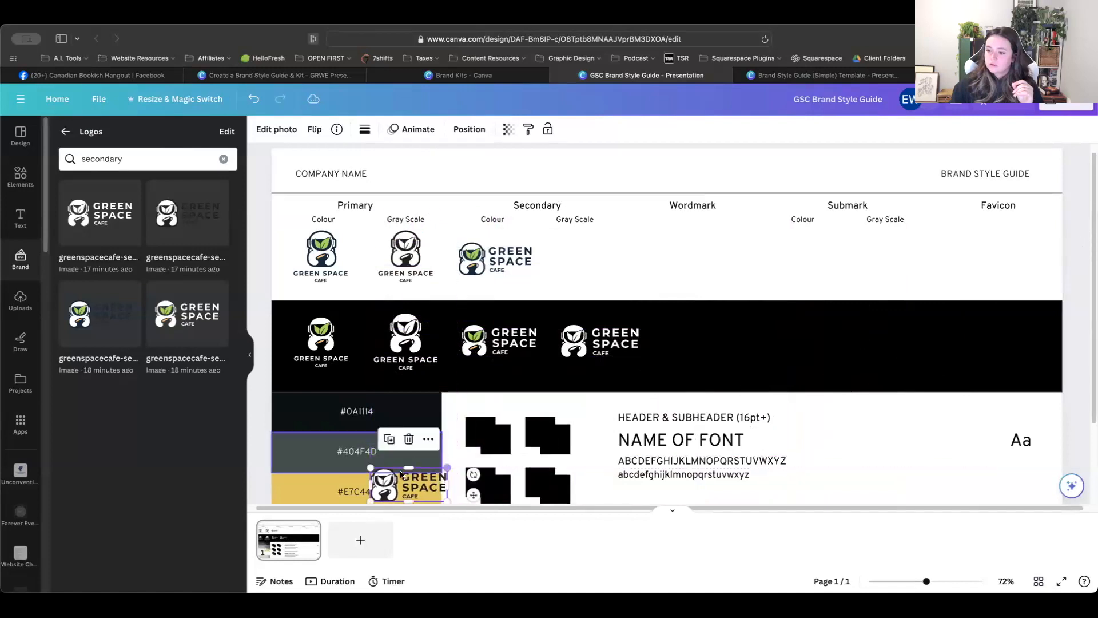
left_click_drag(384, 486, 565, 259)
left_click_drag(602, 343, 596, 346)
left_click(583, 259)
left_click(583, 260)
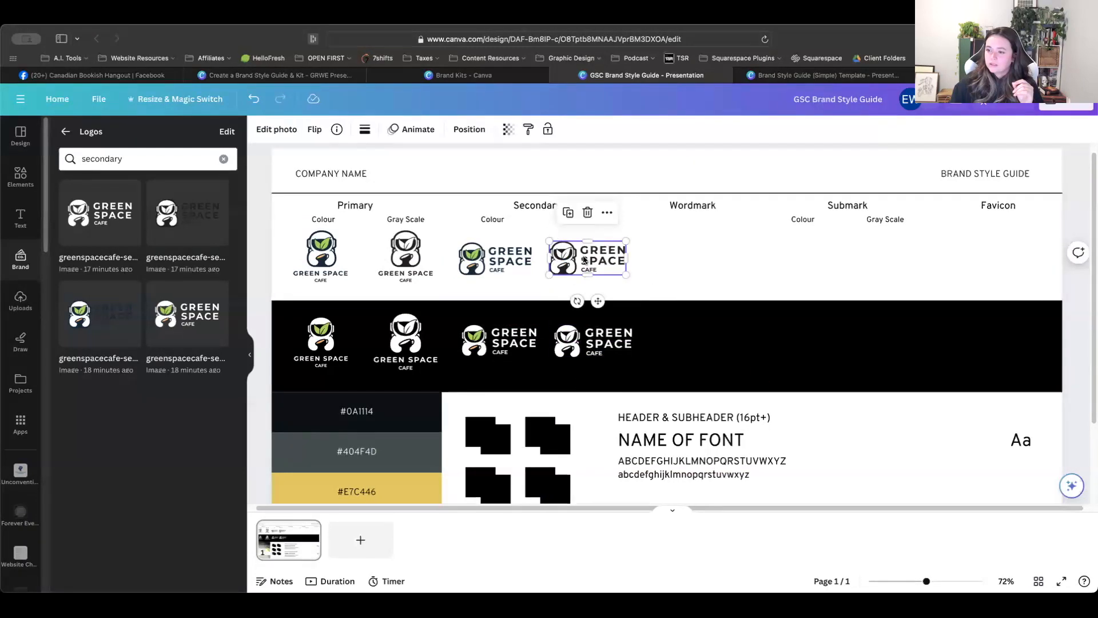
Step: Clear the logo search and insert the orange and navy circular favicons, scaled down side by side under the Favicon heading
left_click(223, 159)
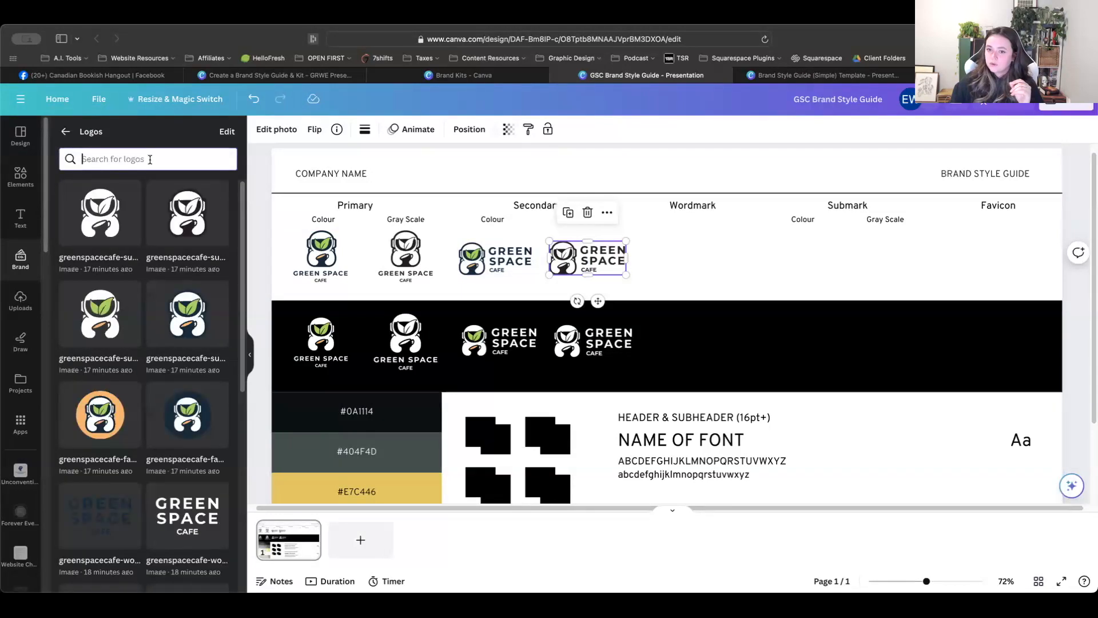
left_click(113, 419)
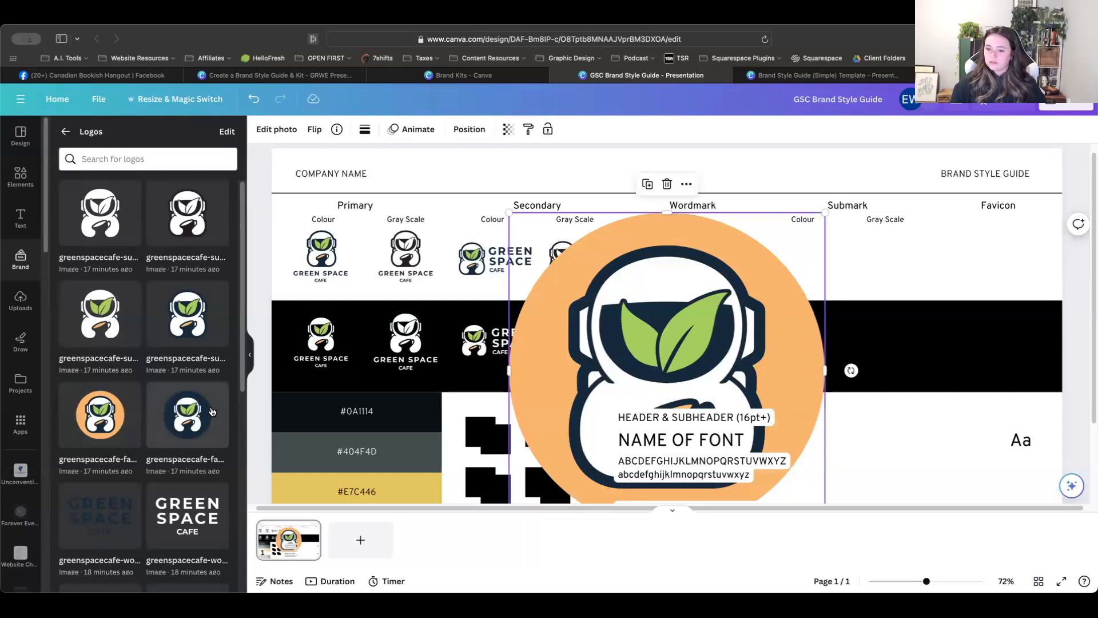
left_click(187, 414)
left_click(814, 231, "shift")
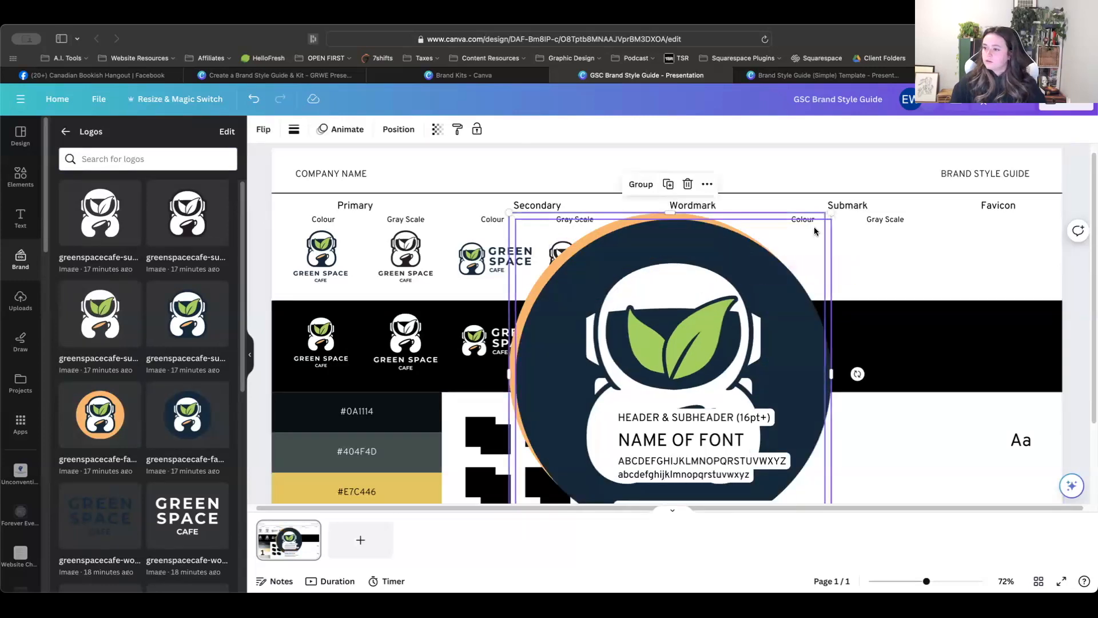
left_click_drag(832, 213, 985, 271)
left_click(942, 269)
left_click(927, 277, "shift")
left_click_drag(904, 283, 917, 283)
left_click_drag(994, 259, 1031, 260)
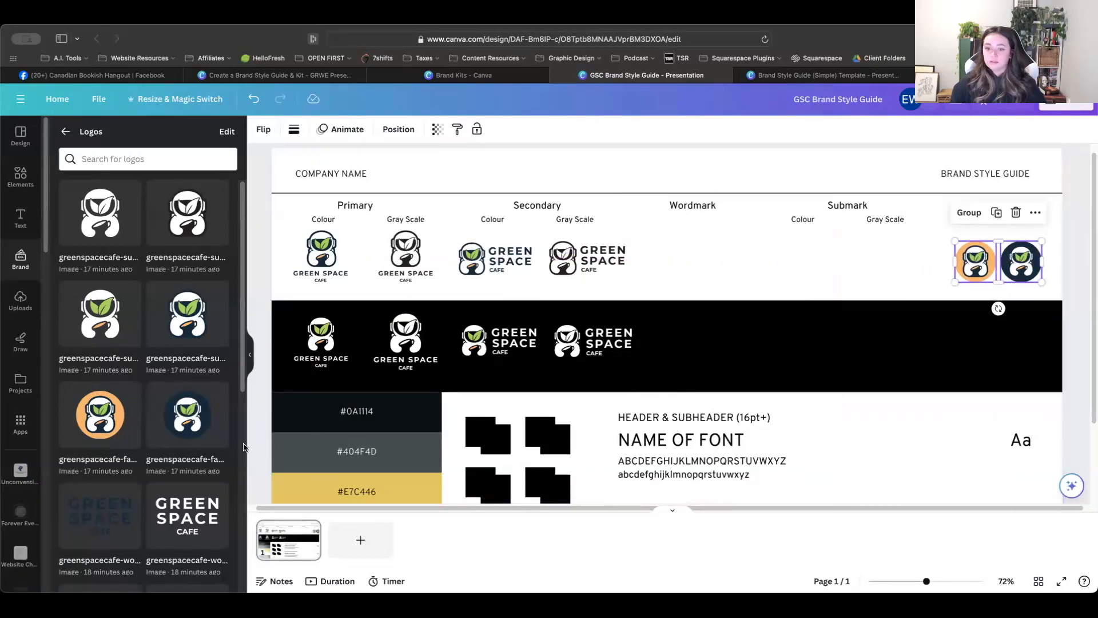
Step: Insert the full-color submarks, scaled down: the blue-outlined one under the Submark Colour label and the white one in the black band
left_click(187, 314)
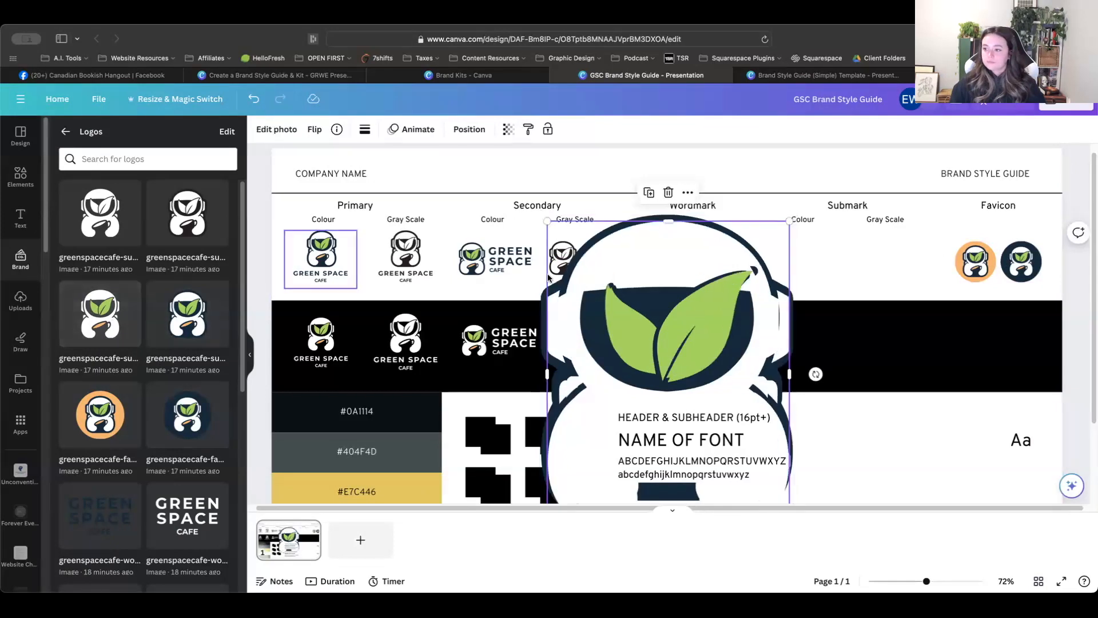
left_click_drag(826, 263, 704, 280)
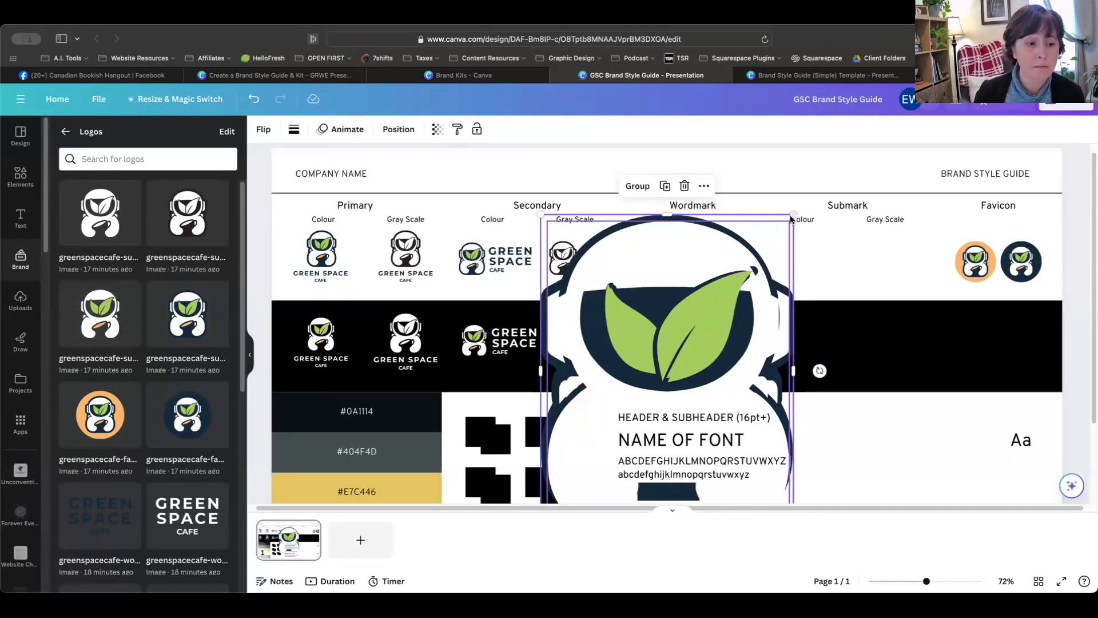
left_click_drag(792, 217, 812, 347)
left_click(793, 268)
left_click_drag(750, 273, 813, 271)
Step: Insert the grayscale submarks, scaled down: the white one in the black band and the dark one under the Submark Gray Scale label
left_click(173, 223)
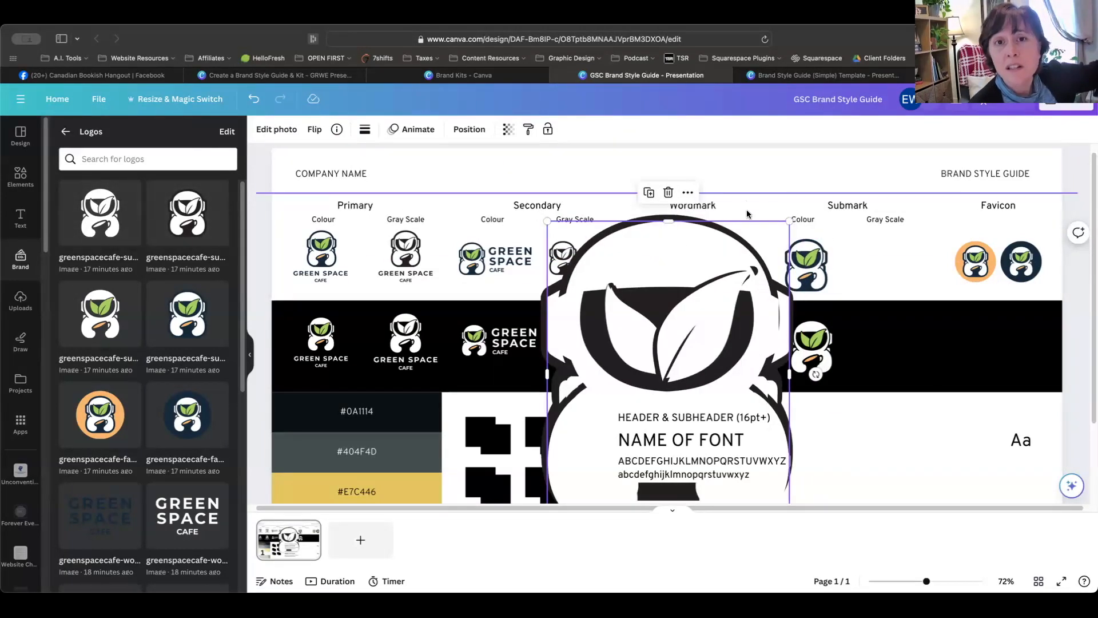
left_click_drag(837, 293, 745, 313)
left_click(830, 322, "shift")
left_click_drag(794, 215, 678, 290)
left_click_drag(715, 256, 892, 353)
left_click(680, 303)
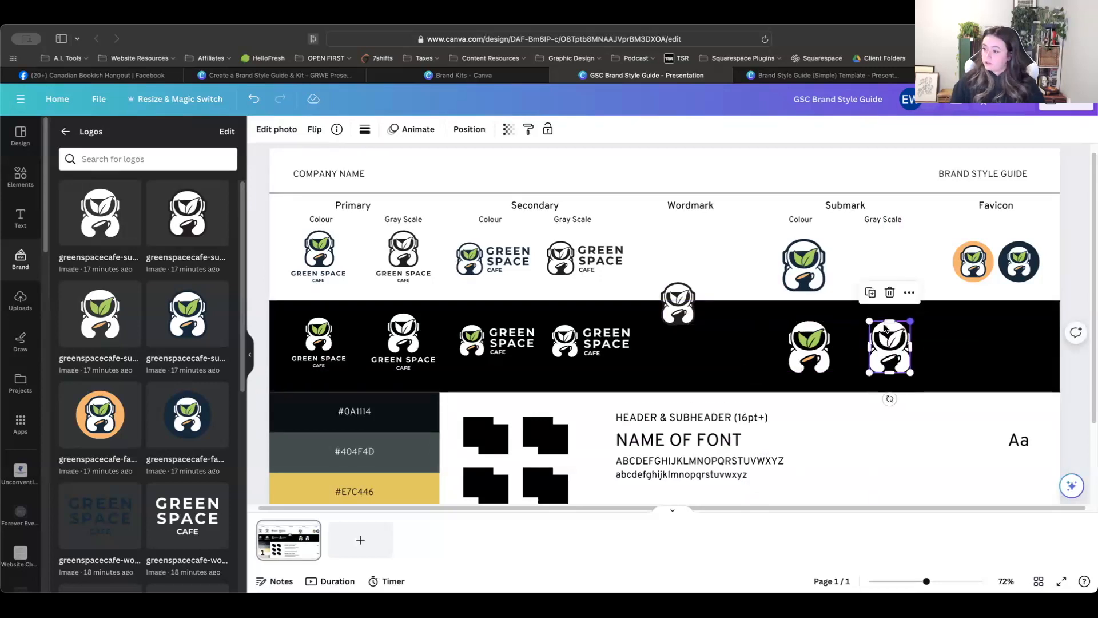
left_click_drag(678, 303, 905, 237)
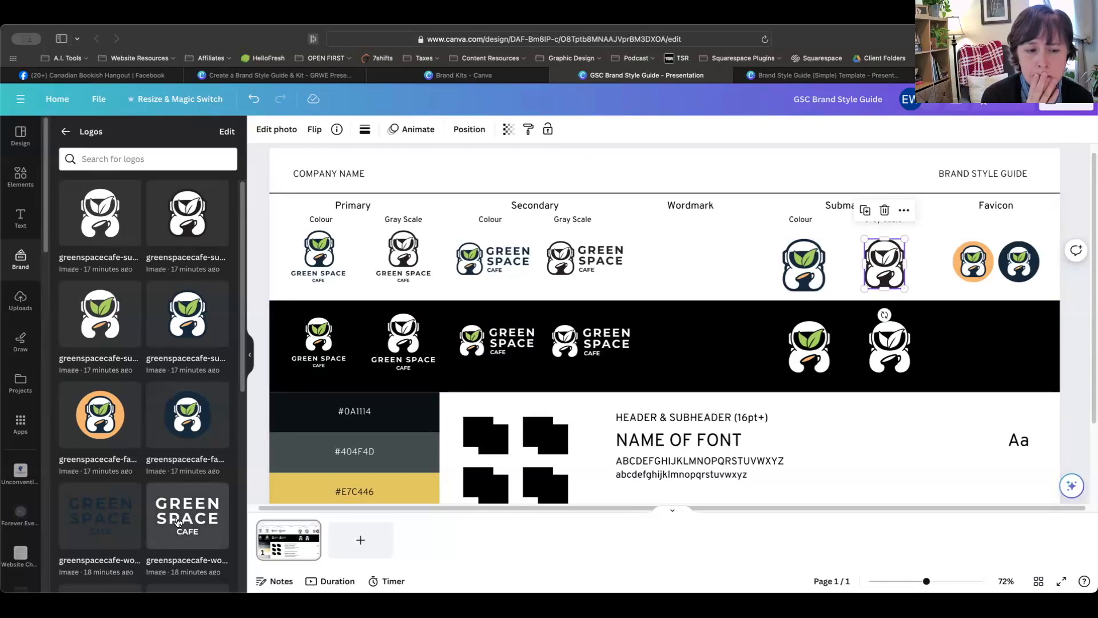
Step: Insert the Green Space Cafe wordmarks, scaled down: navy under the Wordmark heading and white directly below in the black band
left_click(100, 517)
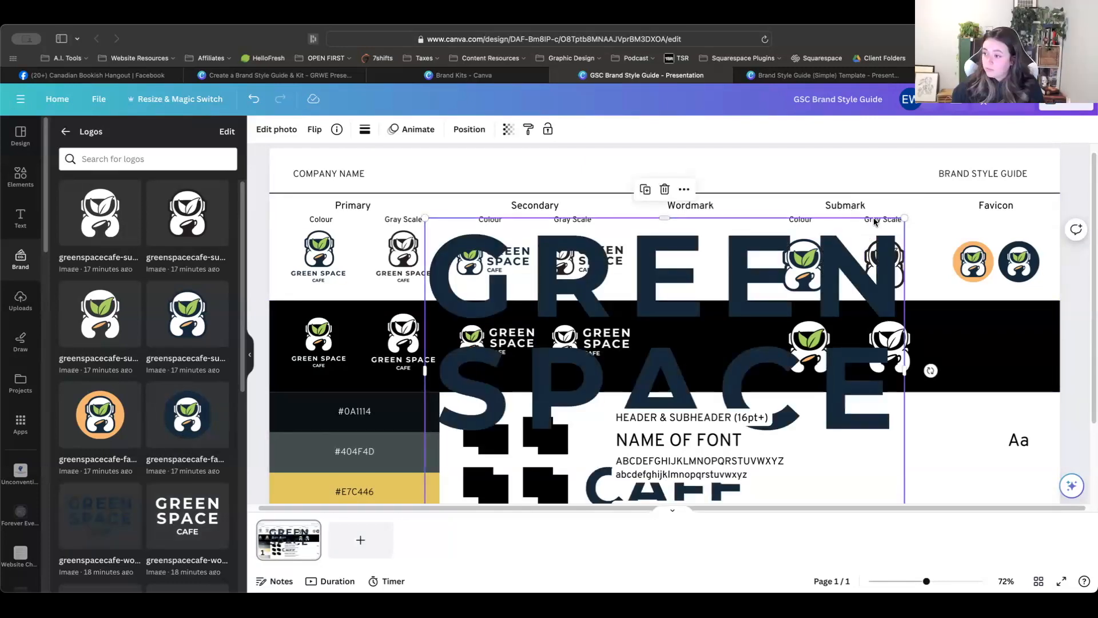
left_click_drag(904, 219, 708, 238)
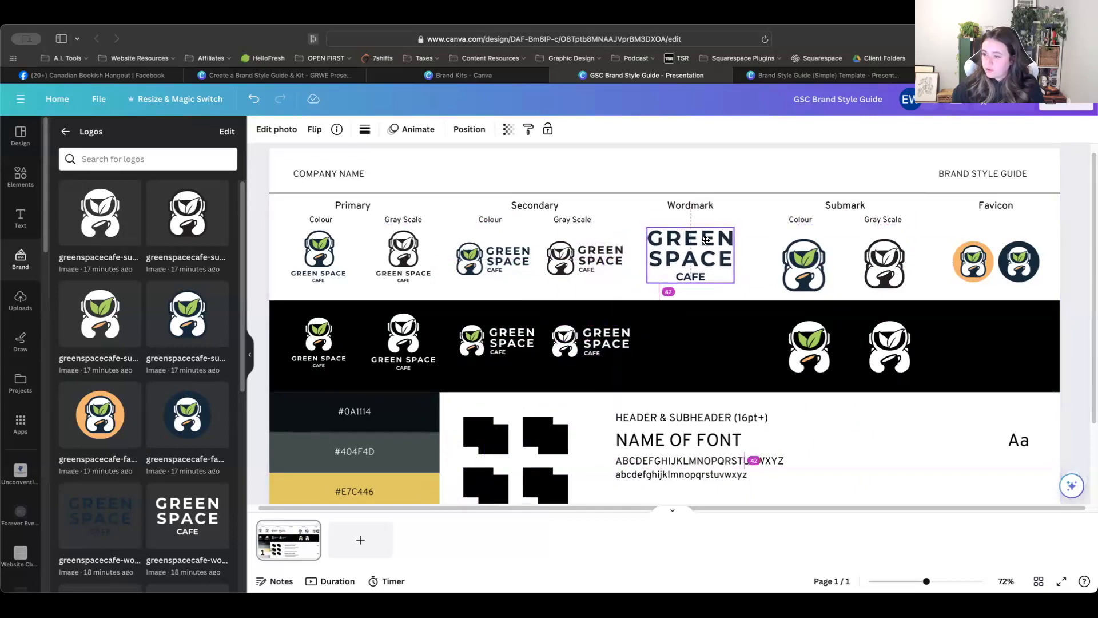
left_click(209, 528)
left_click_drag(907, 221, 731, 322)
left_click_drag(713, 351, 723, 346)
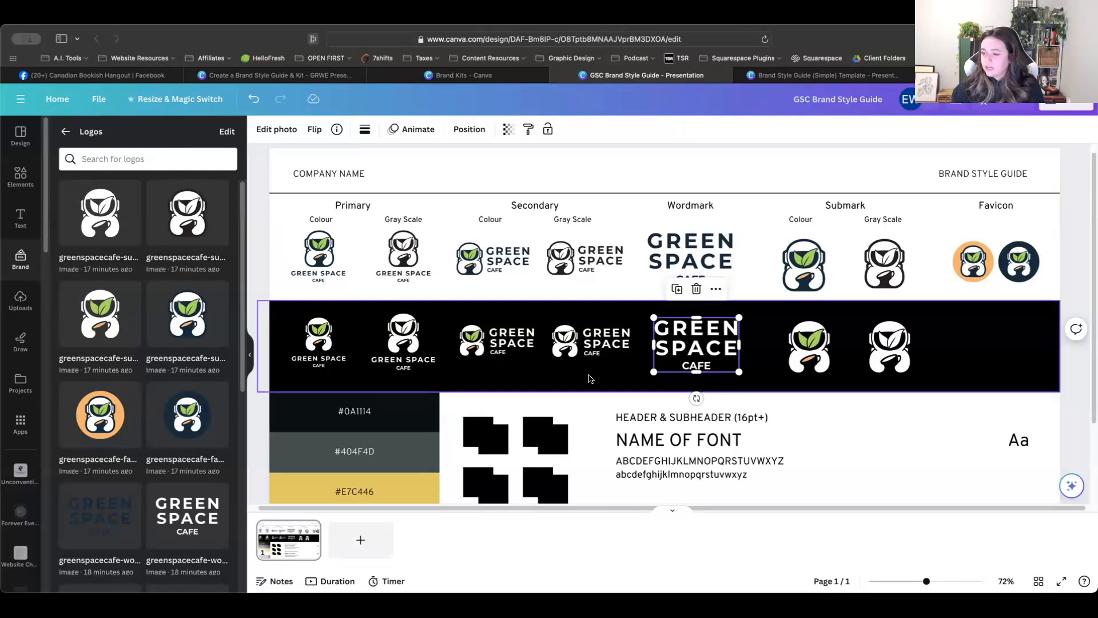
left_click(259, 306)
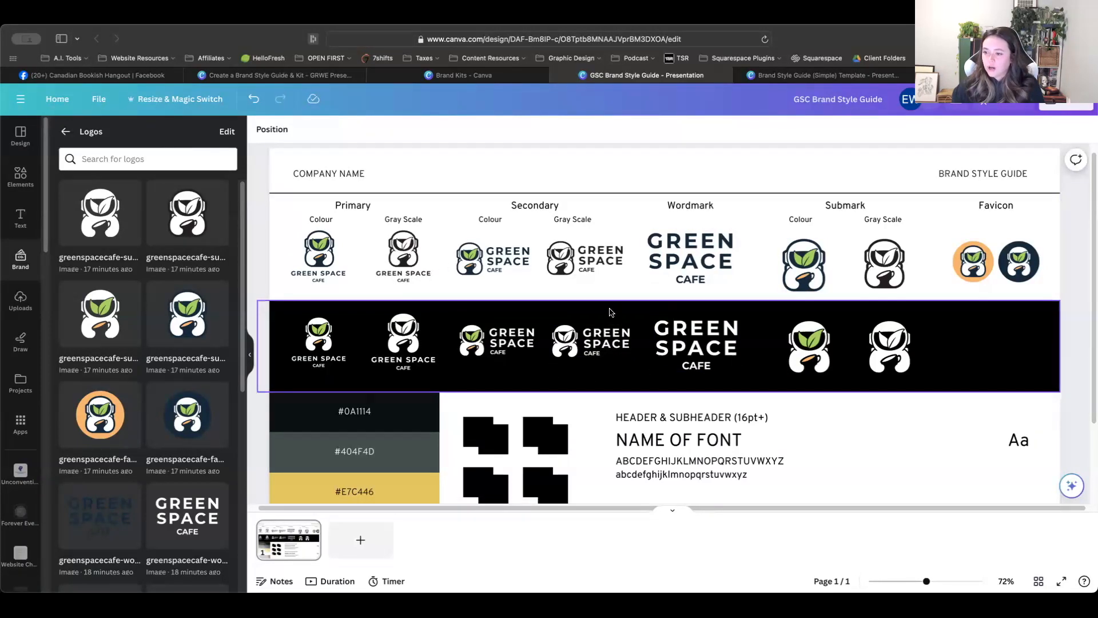
Step: Duplicate the orange and navy circular favicons into the black band, directly below the originals
left_click(810, 332)
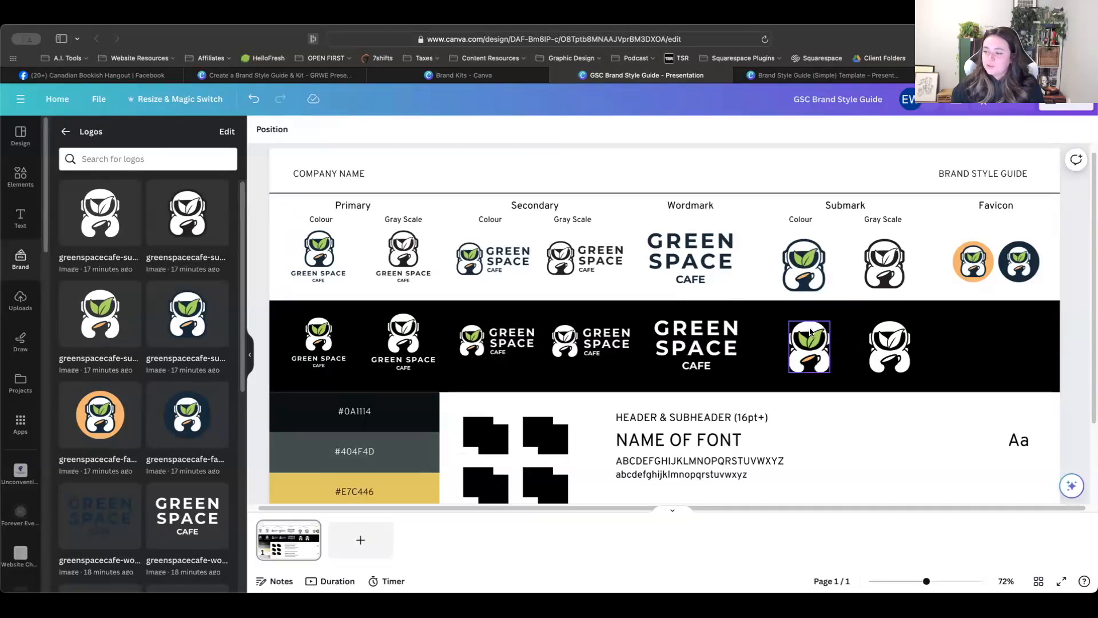
left_click(1018, 269)
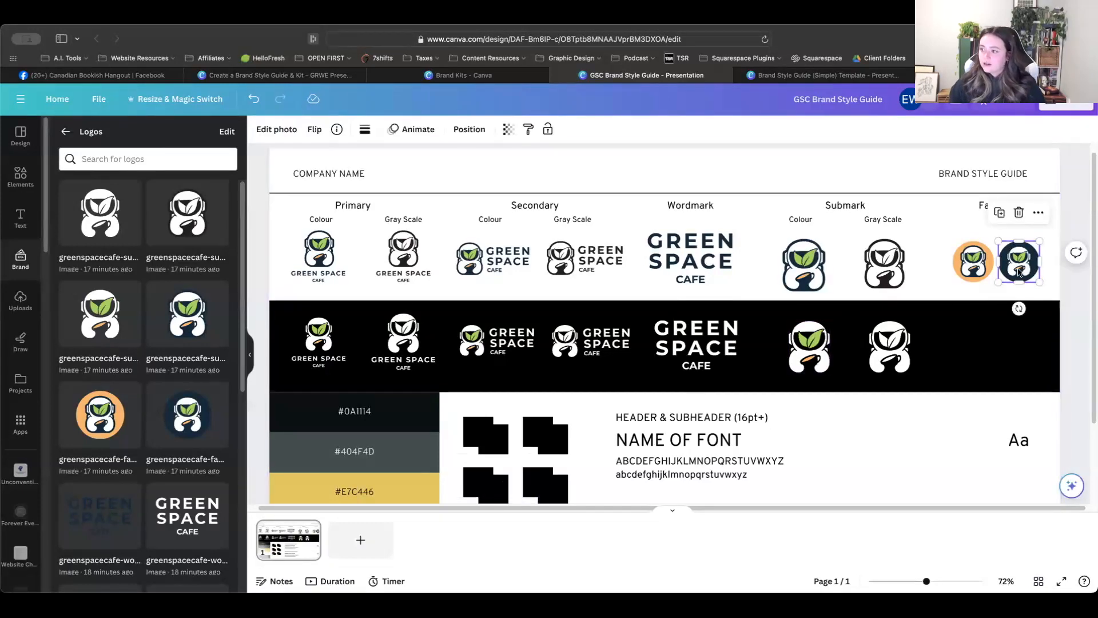
left_click(980, 269, "shift")
left_click_drag(980, 268, 980, 360)
left_click(1072, 403)
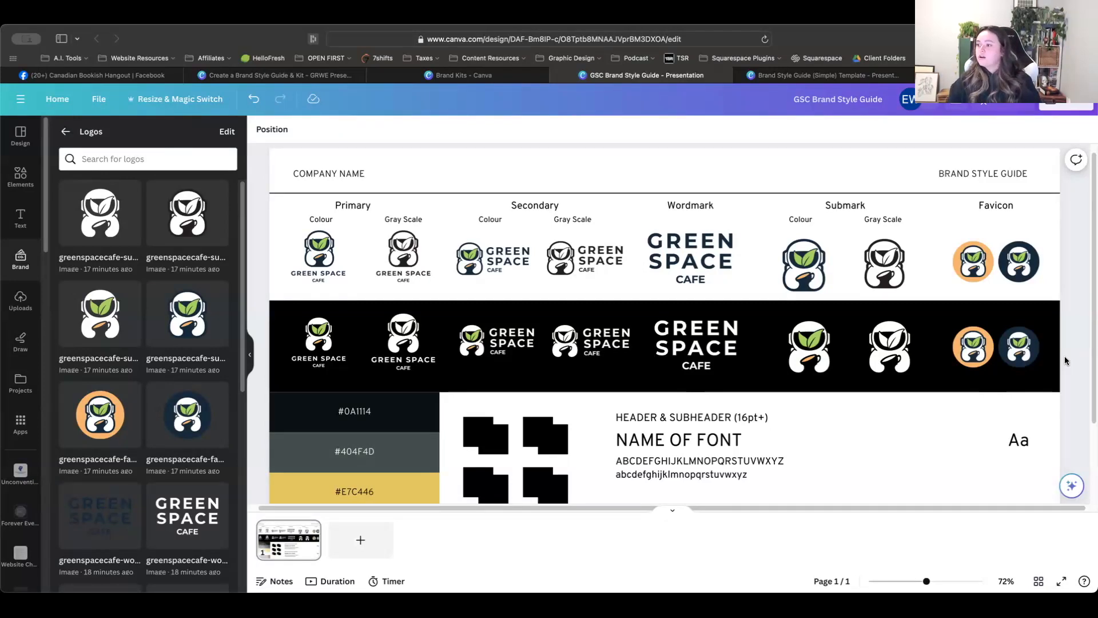
Step: Leave the logo list and return to the Green Space Cafe brand kit overview
scroll(1091, 379, "down", 1)
left_click_drag(1091, 379, 1091, 360)
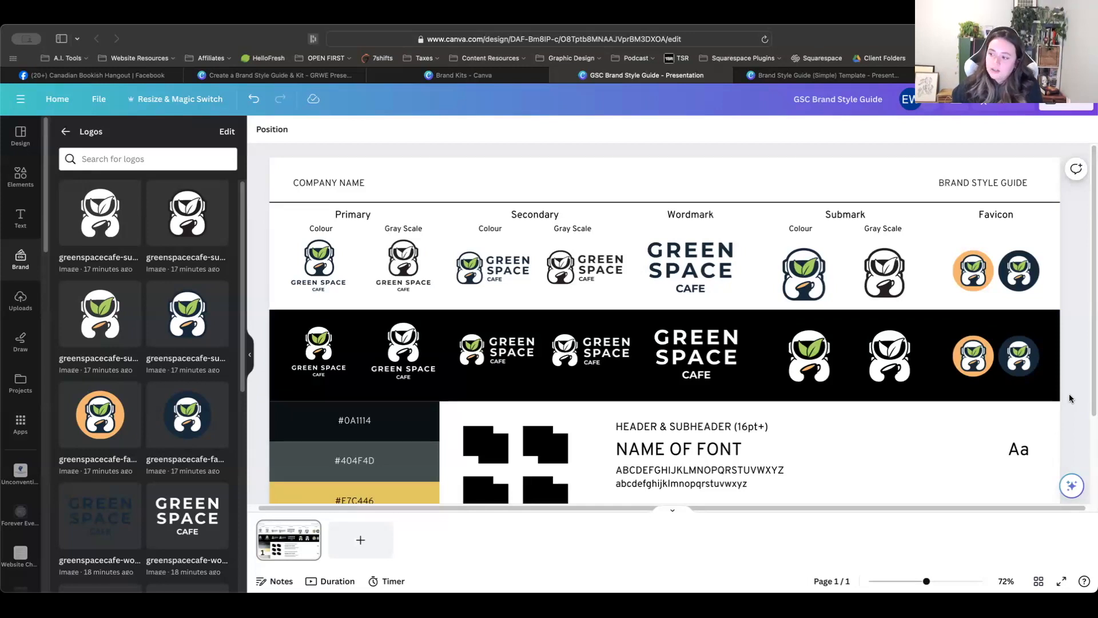
scroll(1091, 382, "down", 2)
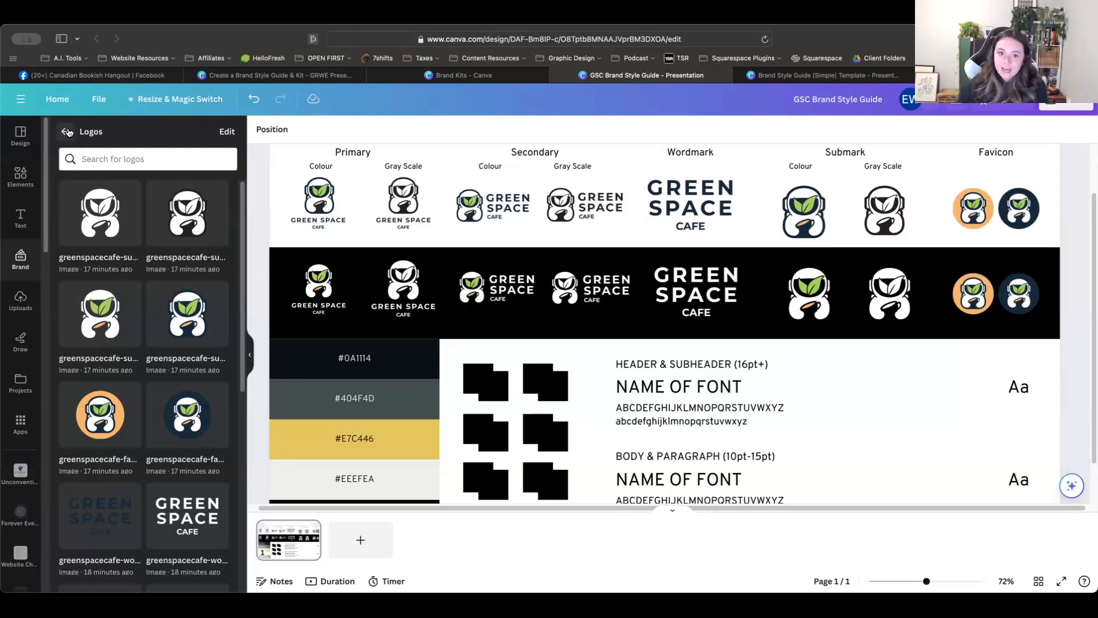
left_click(67, 133)
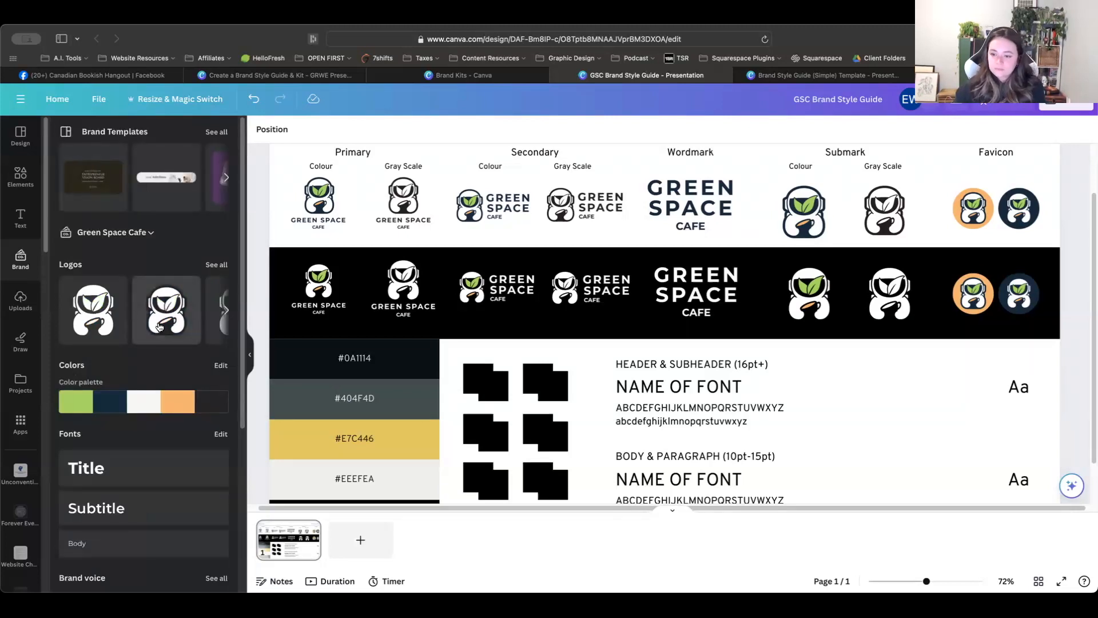
scroll(286, 372, "down", 2)
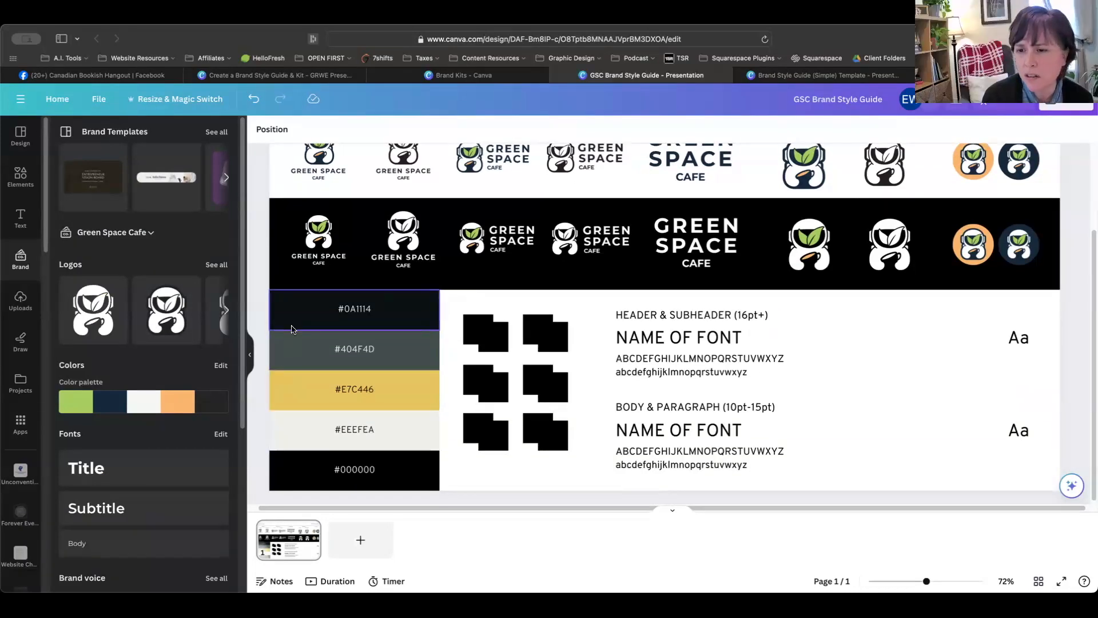
Step: Delete the navy favicon from the black band and centre the orange one beneath the favicon pair above
scroll(289, 353, "up", 1)
scroll(290, 353, "up", 1)
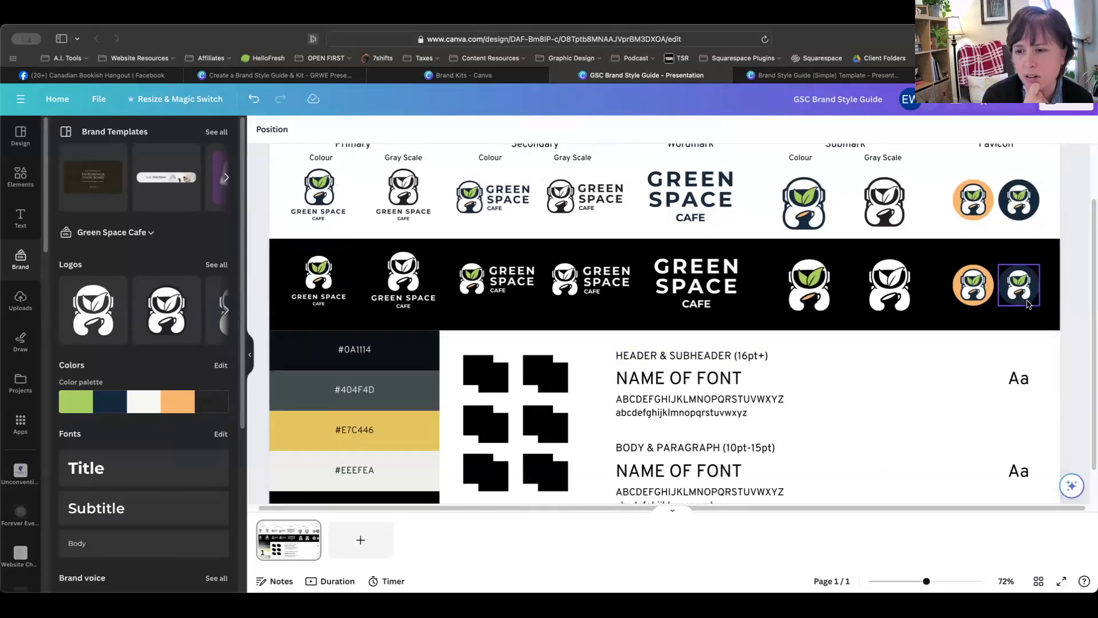
scroll(1030, 303, "up", 1)
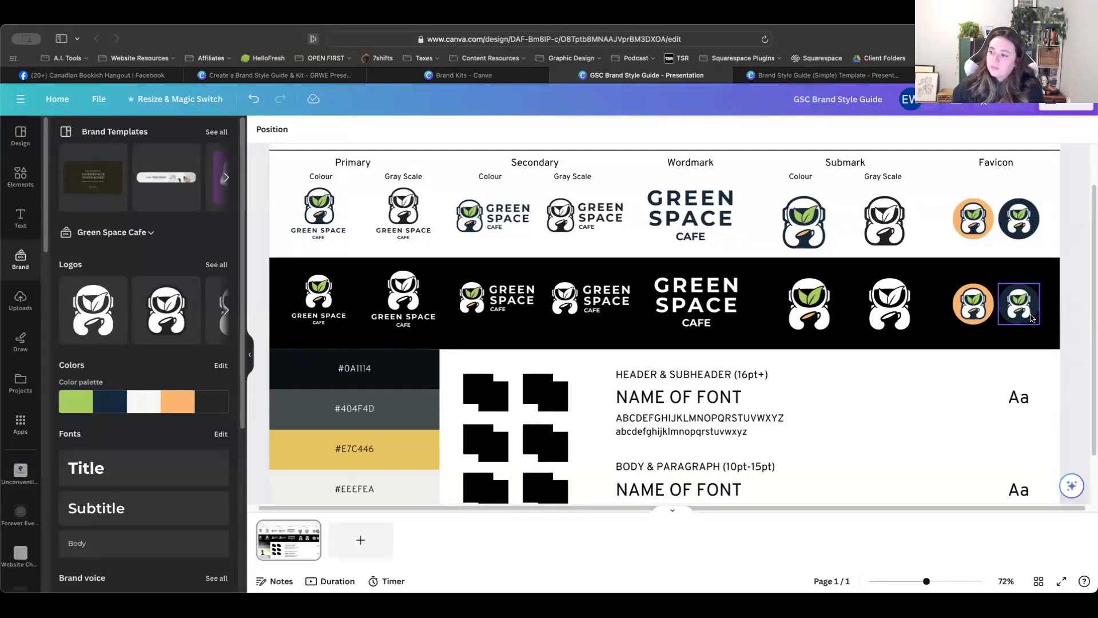
left_click(1033, 318)
key("Delete")
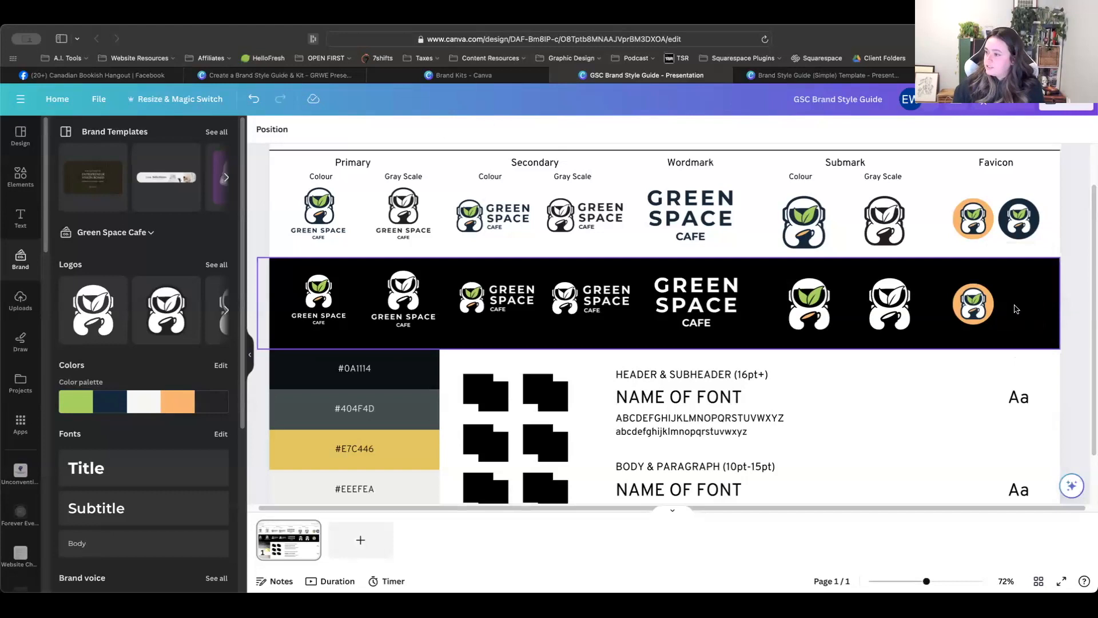
left_click_drag(988, 312, 1013, 311)
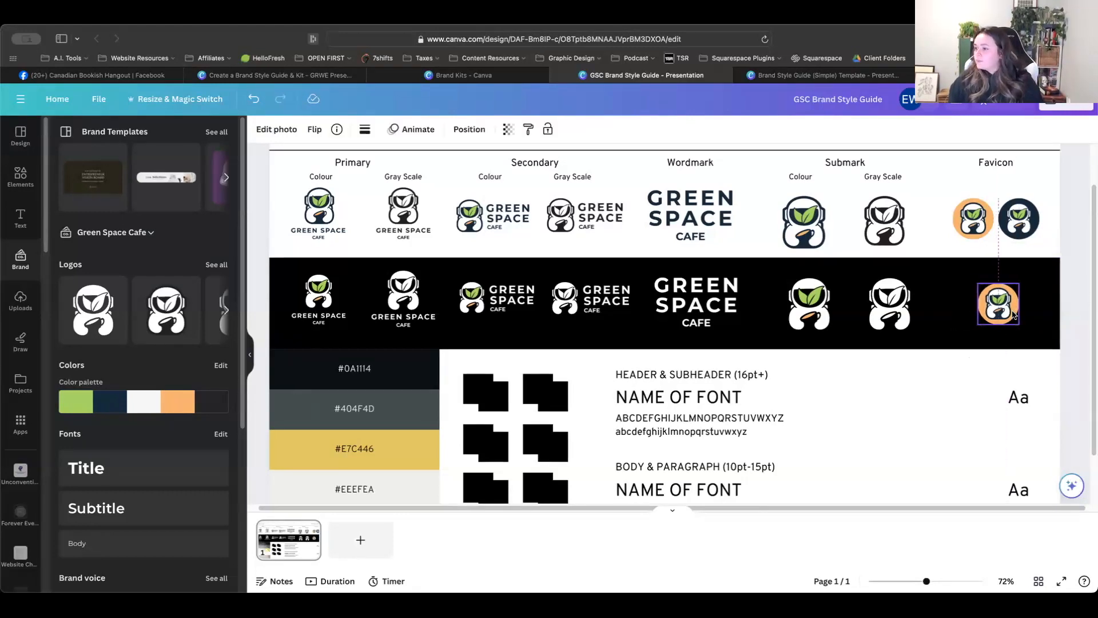
scroll(1011, 299, "up", 1)
scroll(1010, 298, "up", 1)
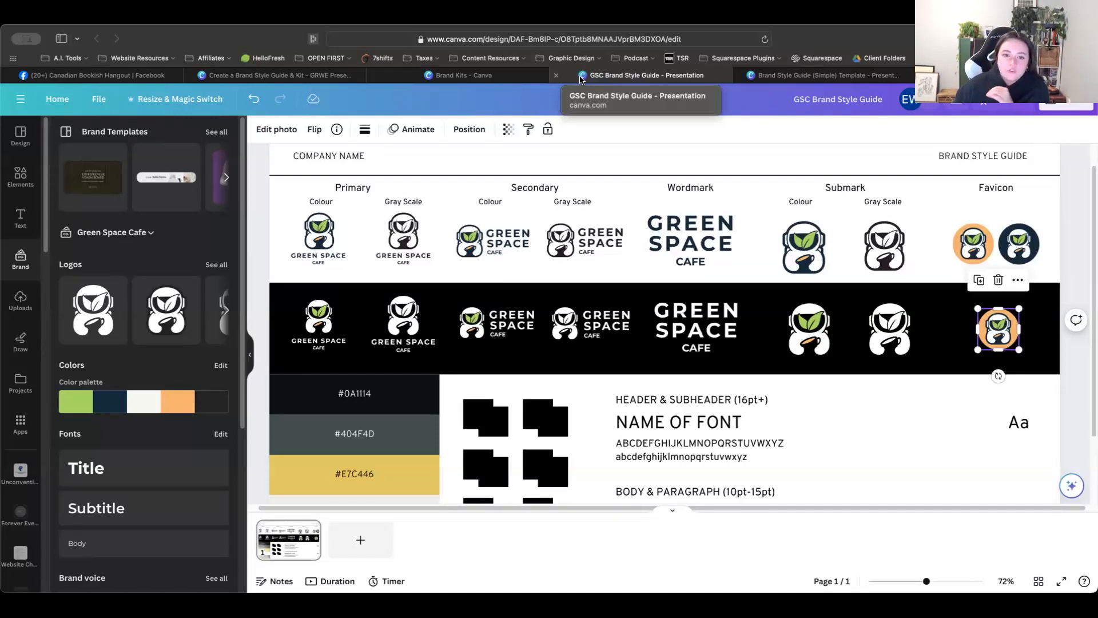
left_click(1074, 280)
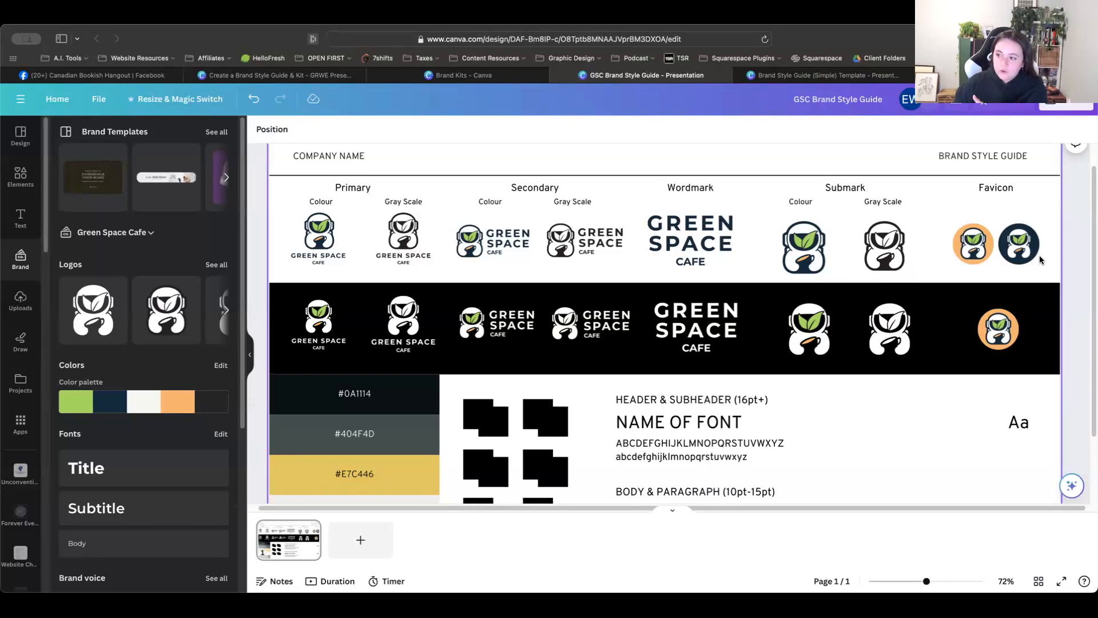
left_click(903, 336)
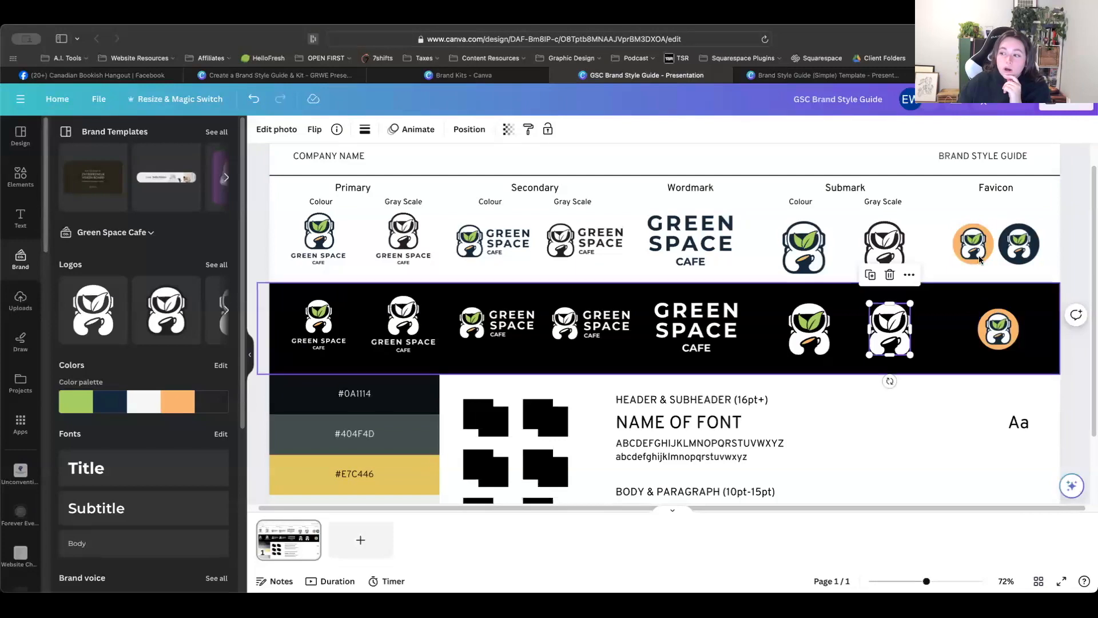
left_click(996, 328)
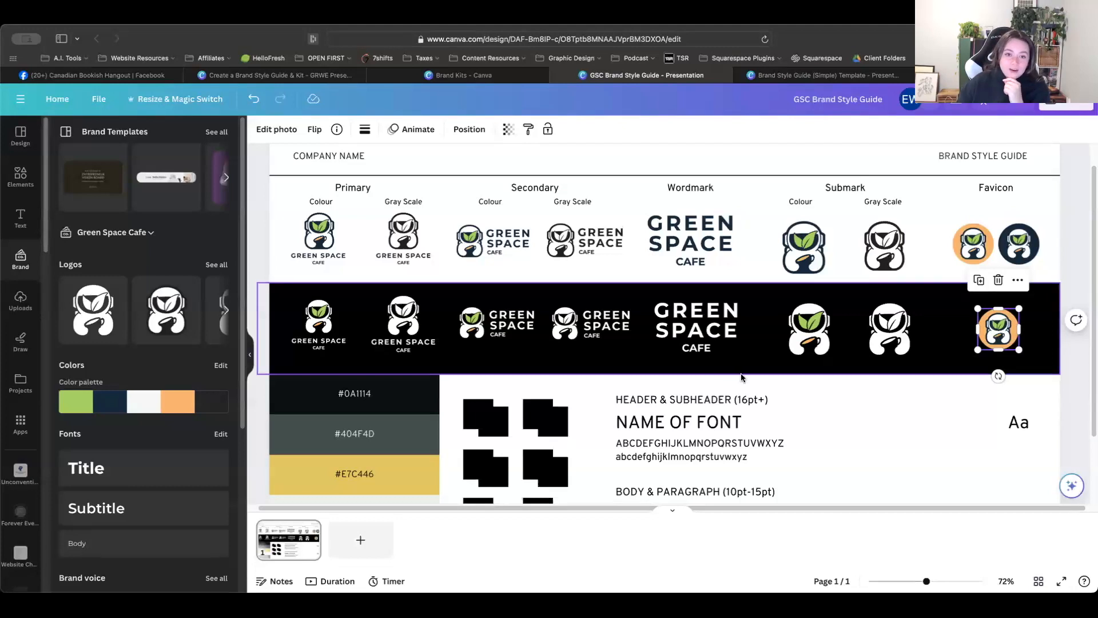
left_click(1018, 254)
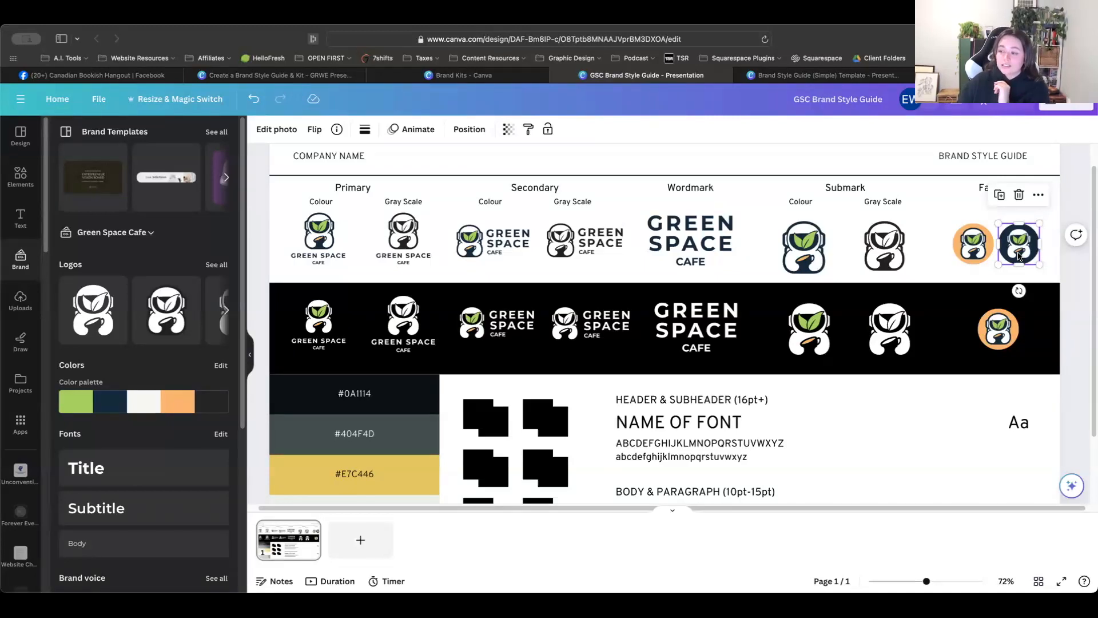
left_click(1008, 323)
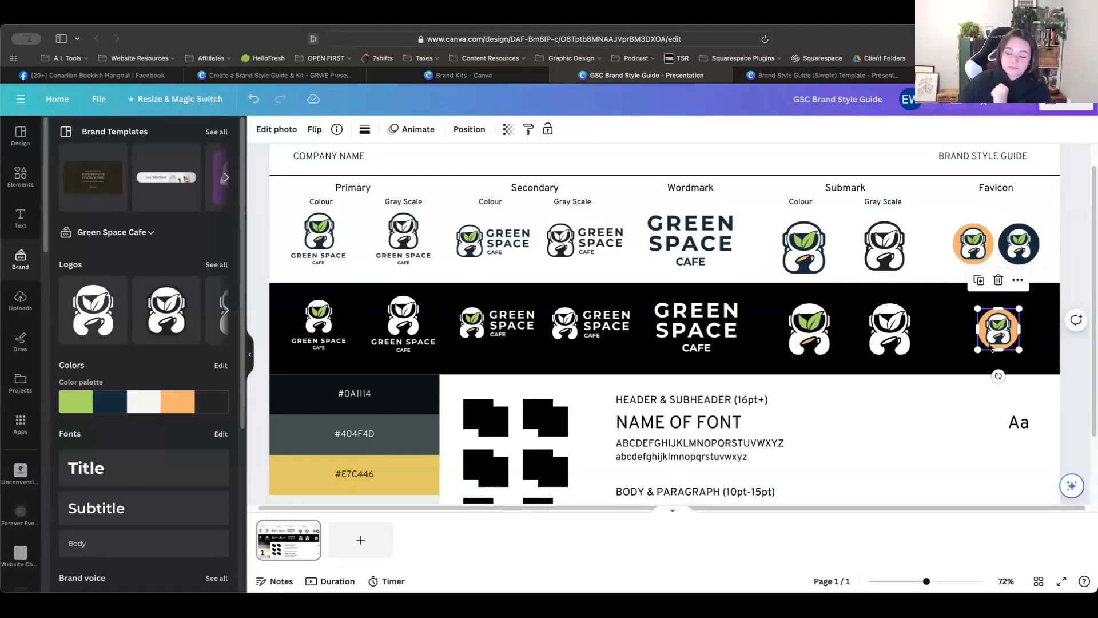
scroll(904, 429, "down", 2)
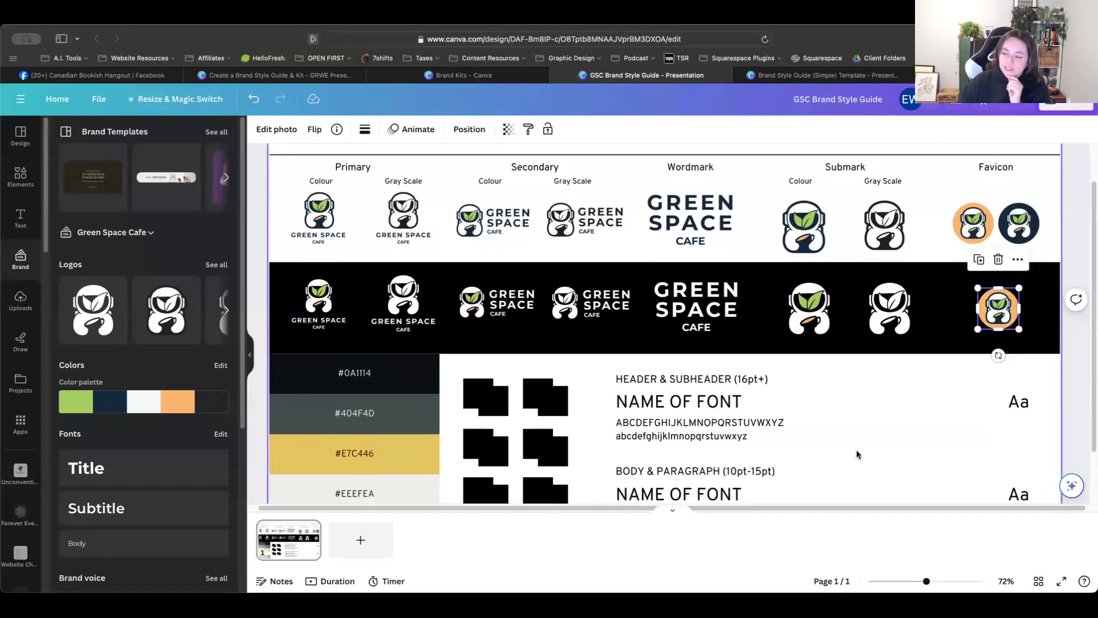
scroll(856, 450, "down", 3)
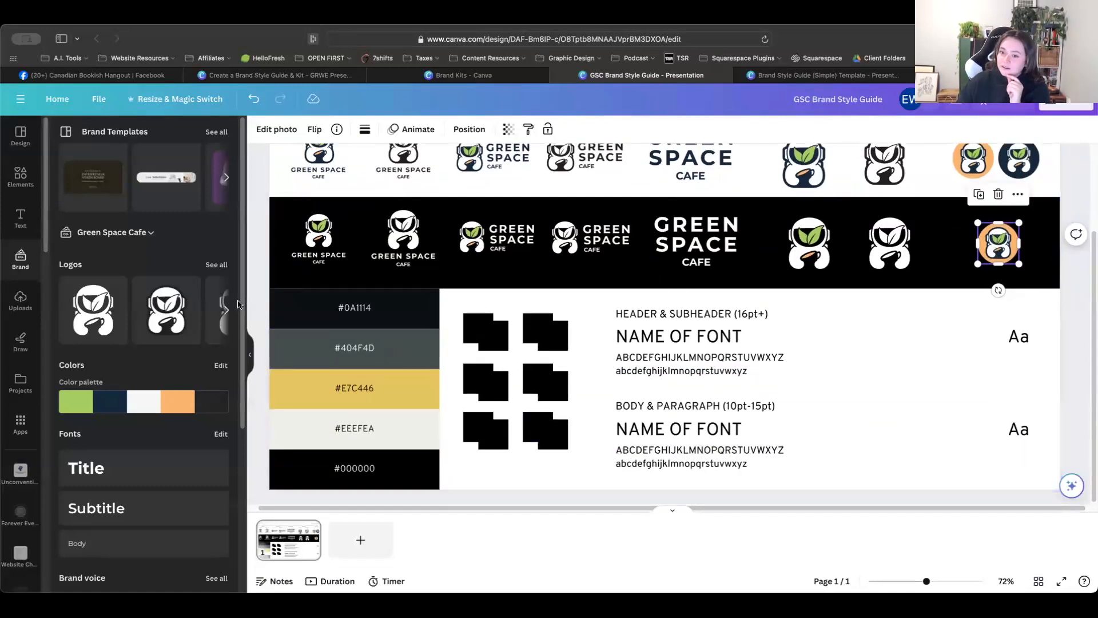
scroll(250, 295, "up", 5)
scroll(276, 344, "down", 5)
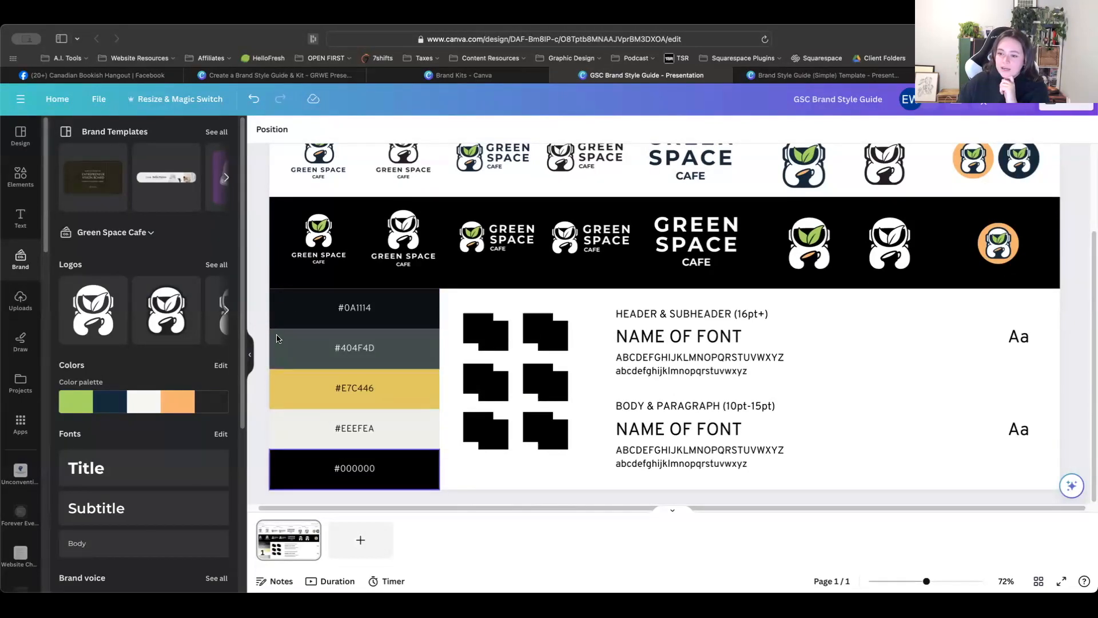
Step: Fill the first color swatch, labelled #0A1114, with the green from the Green Space Cafe palette
left_click(287, 316)
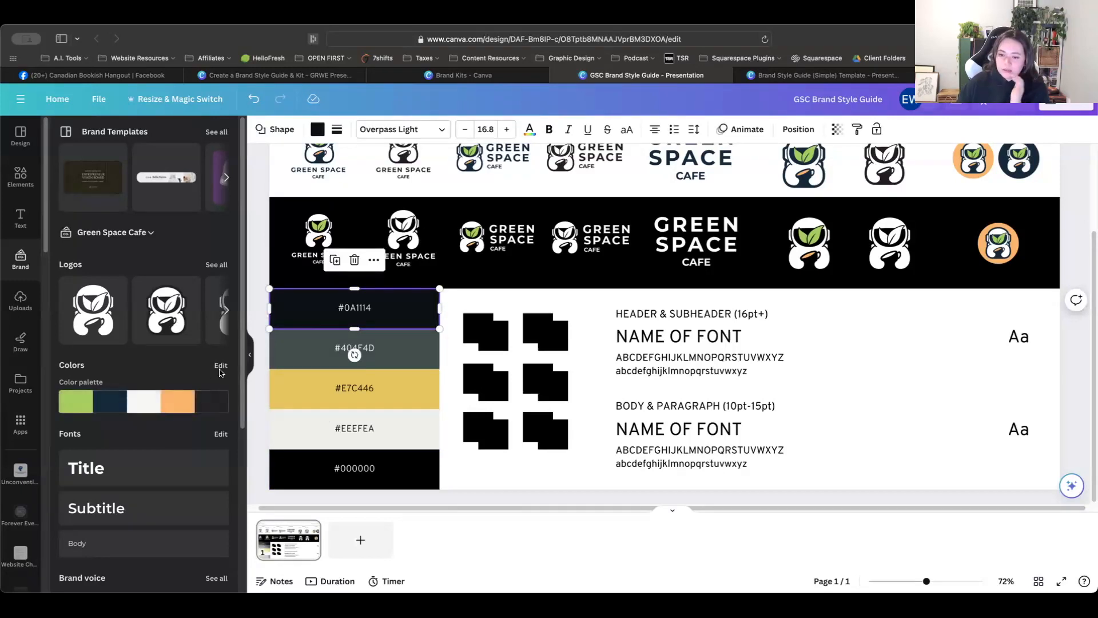
mouse_move(169, 406)
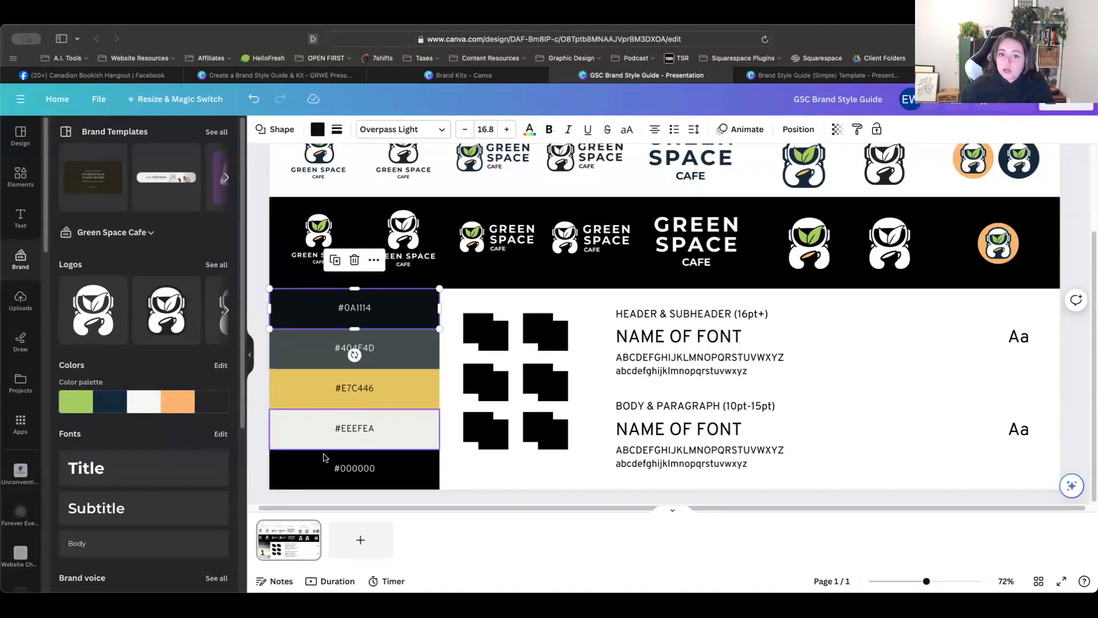
left_click(318, 129)
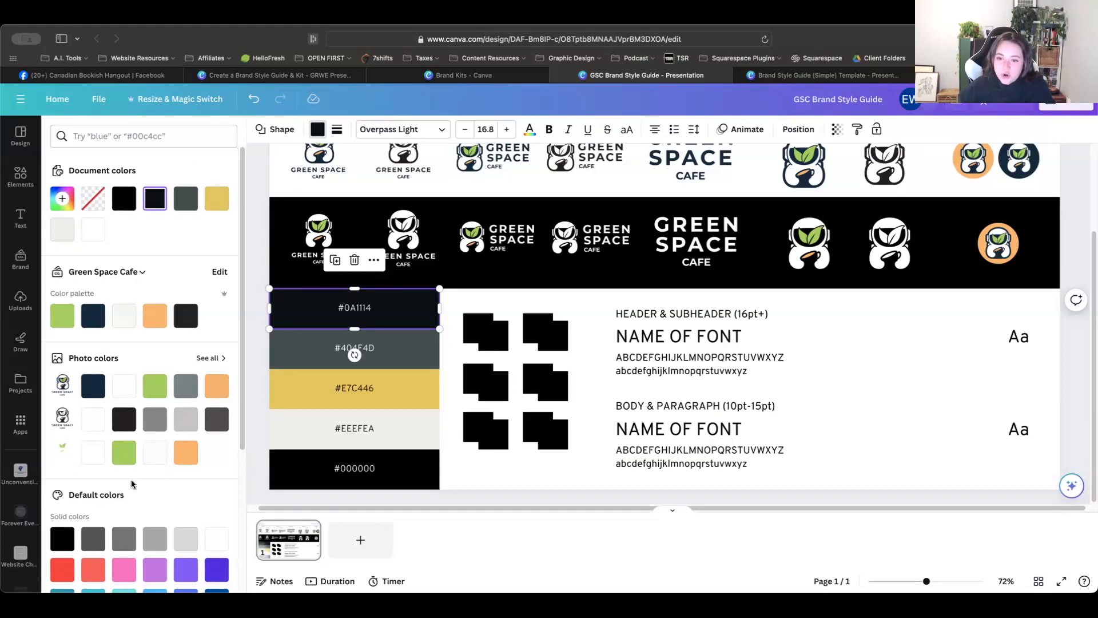
left_click(140, 274)
left_click_drag(735, 272, 760, 152)
left_click(753, 153)
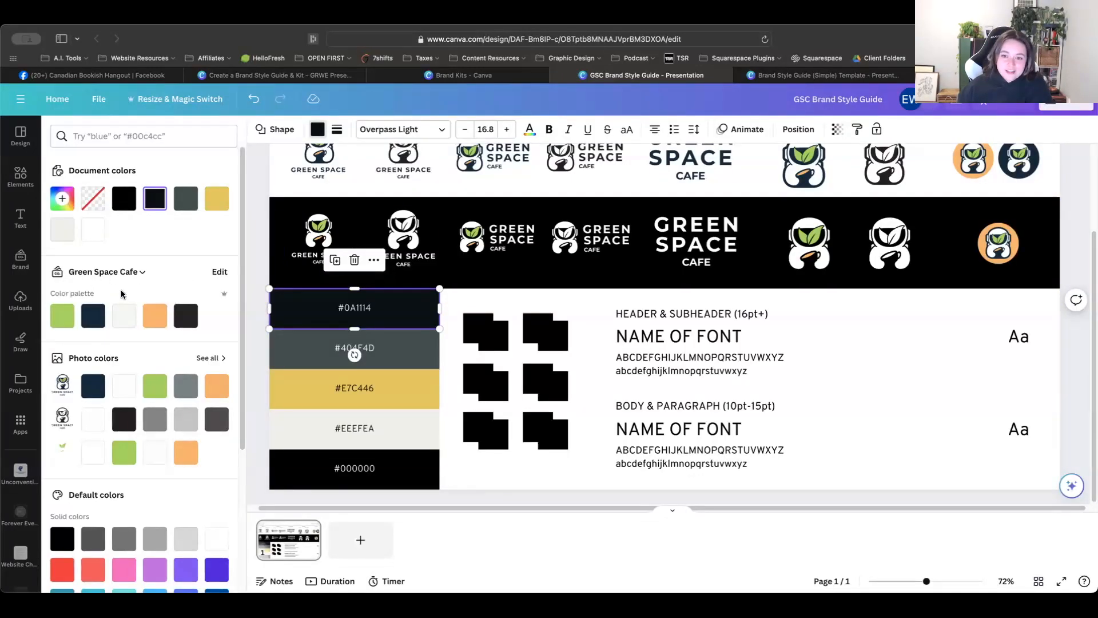
left_click(62, 316)
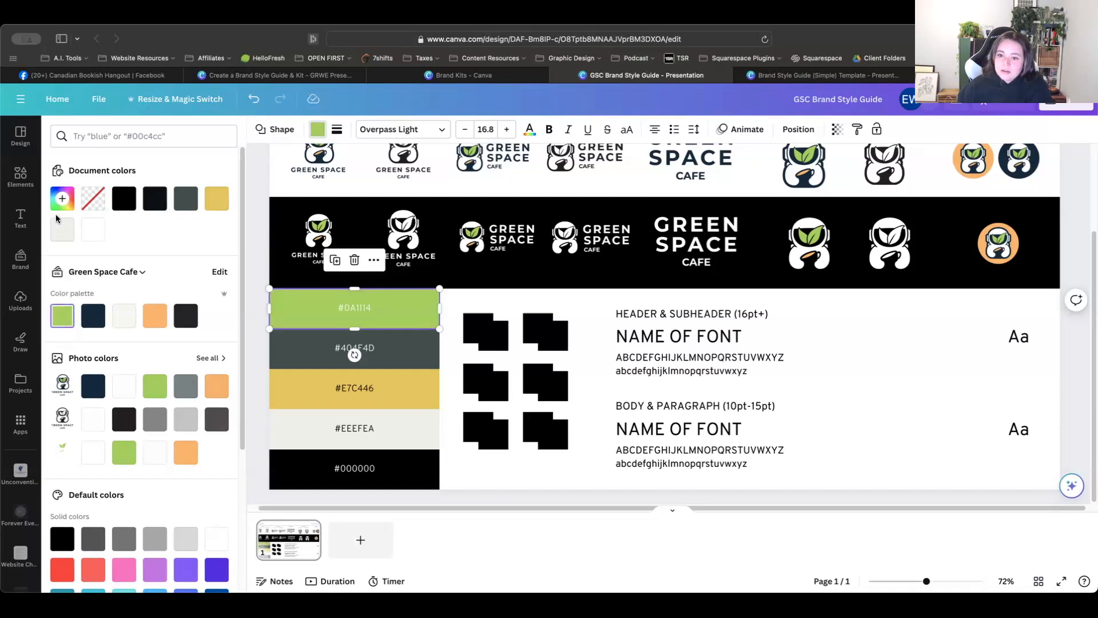
Step: Replace the green swatch's label with its hex code #9FD247 and make the label text black
left_click(63, 199)
key("super+c")
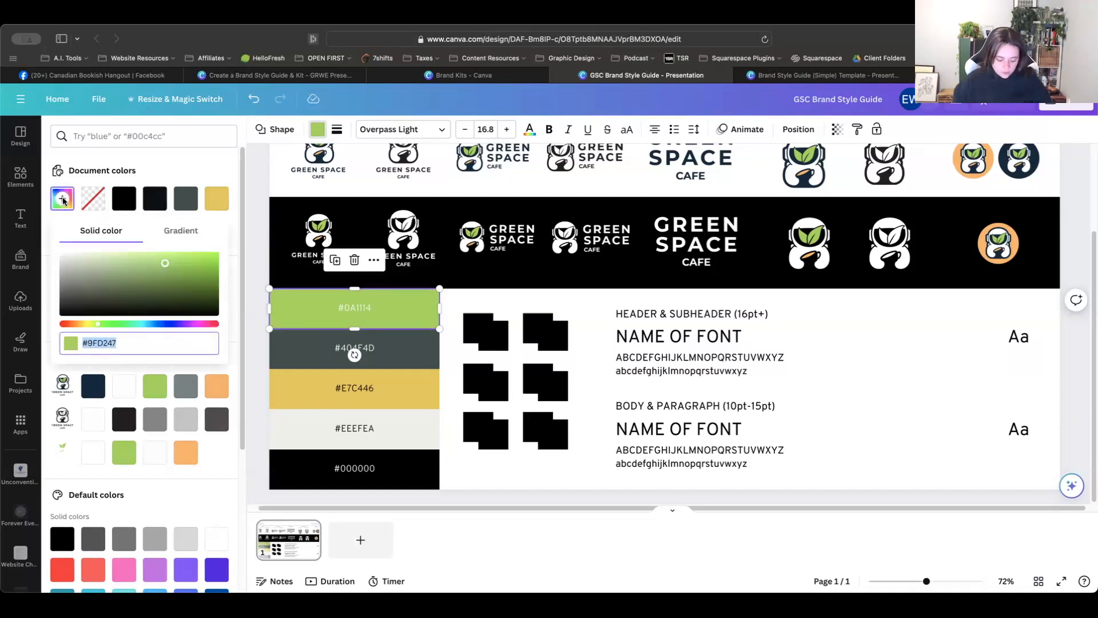
double_click(364, 310)
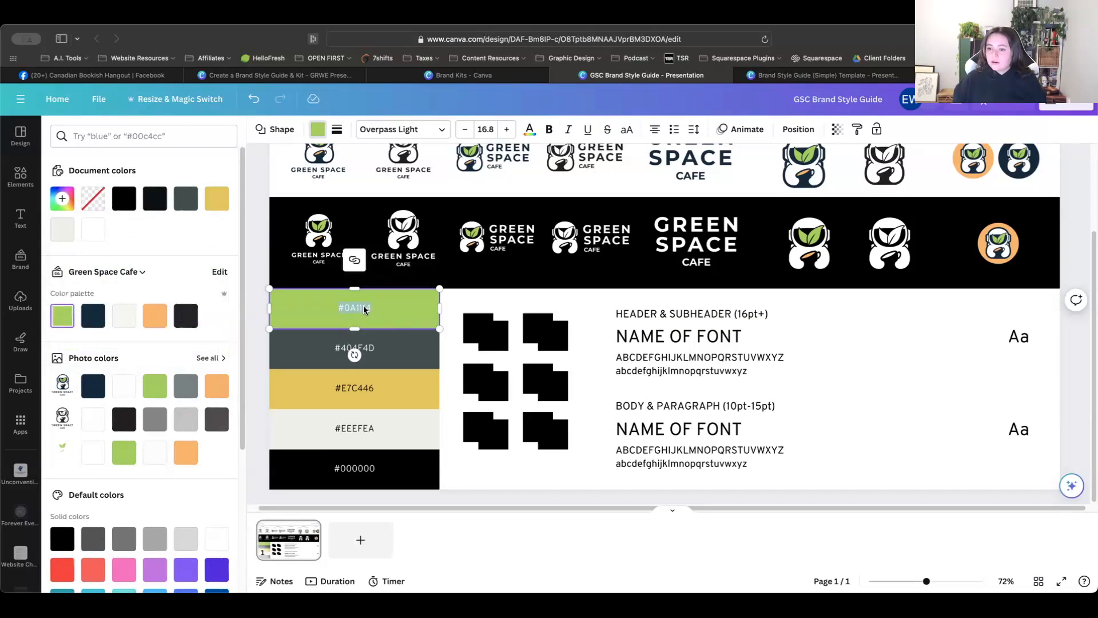
key("super+v")
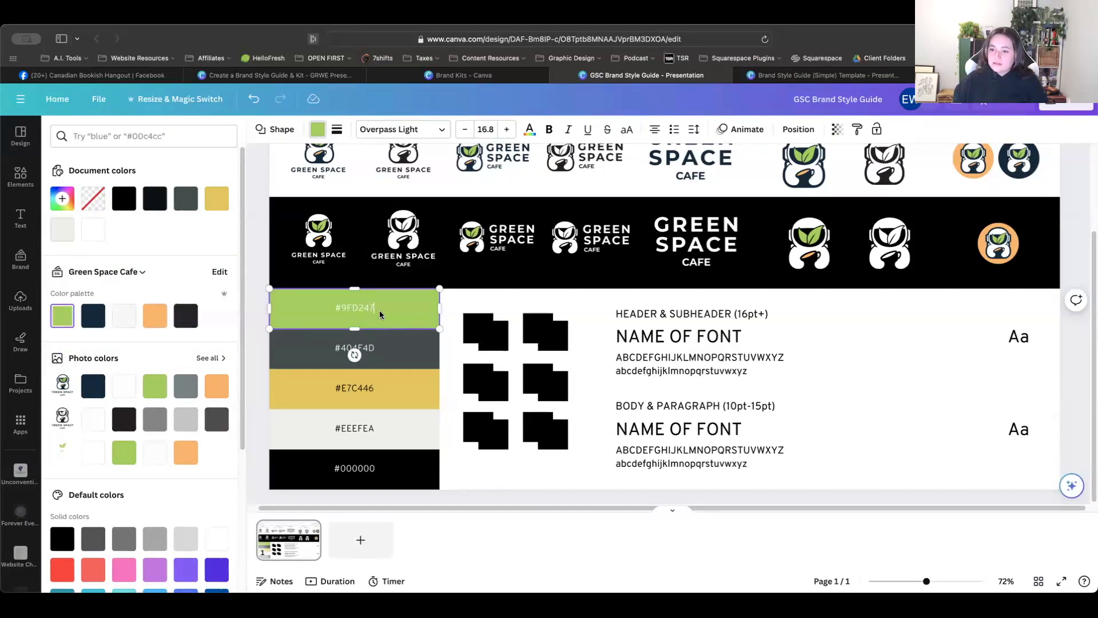
key("super+a")
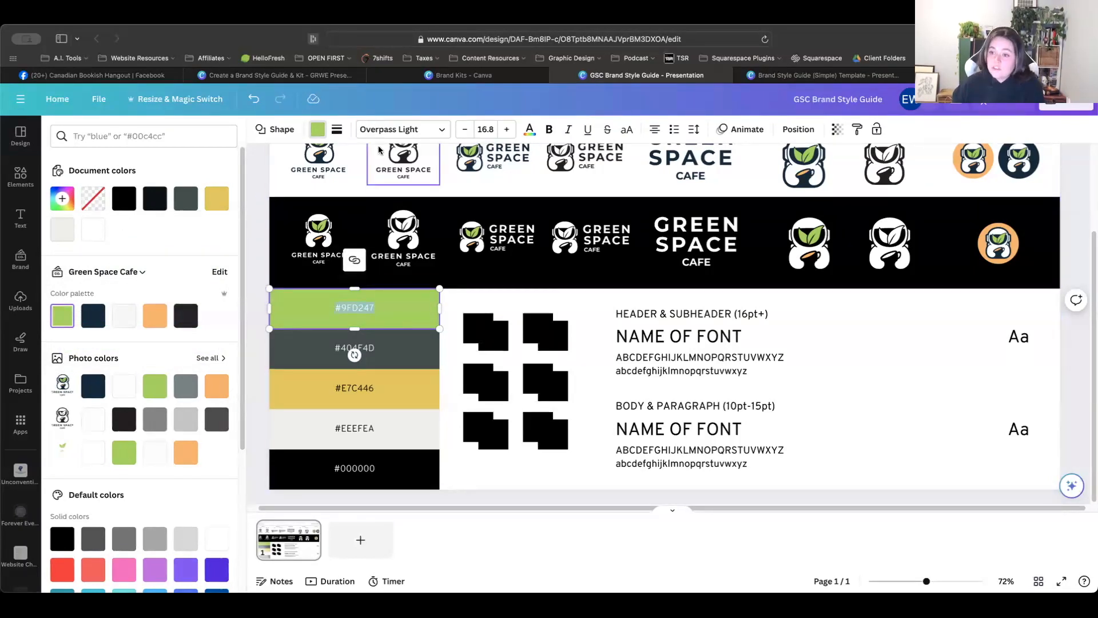
left_click(529, 135)
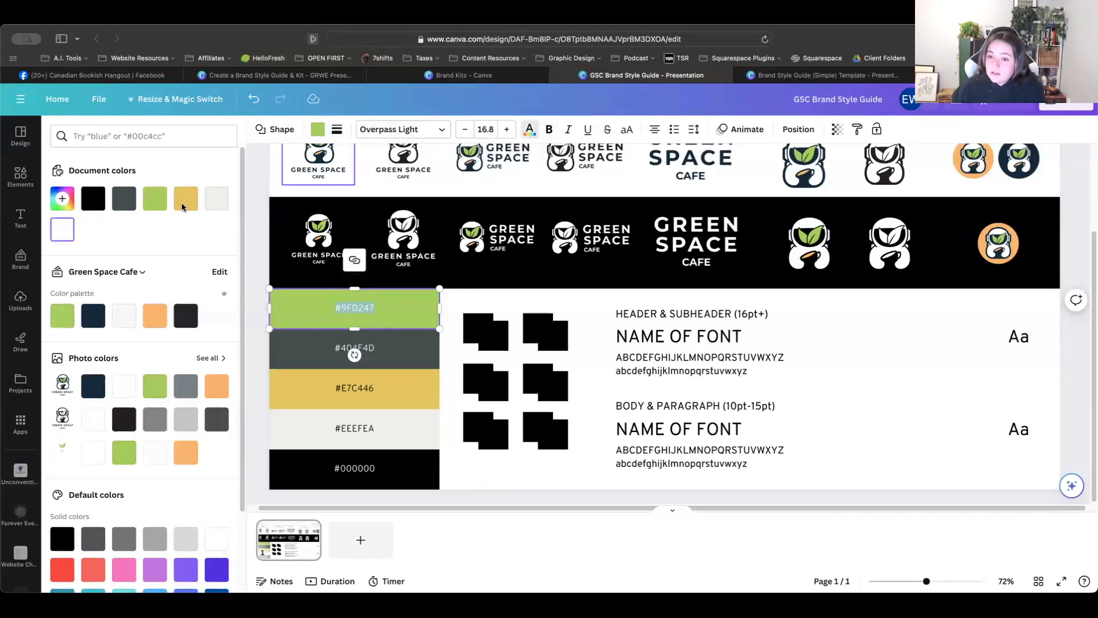
left_click(93, 198)
Step: Fill the second color swatch, labelled #404F4D, with the palette's navy and replace its label with the hex code #13293D
left_click(277, 351)
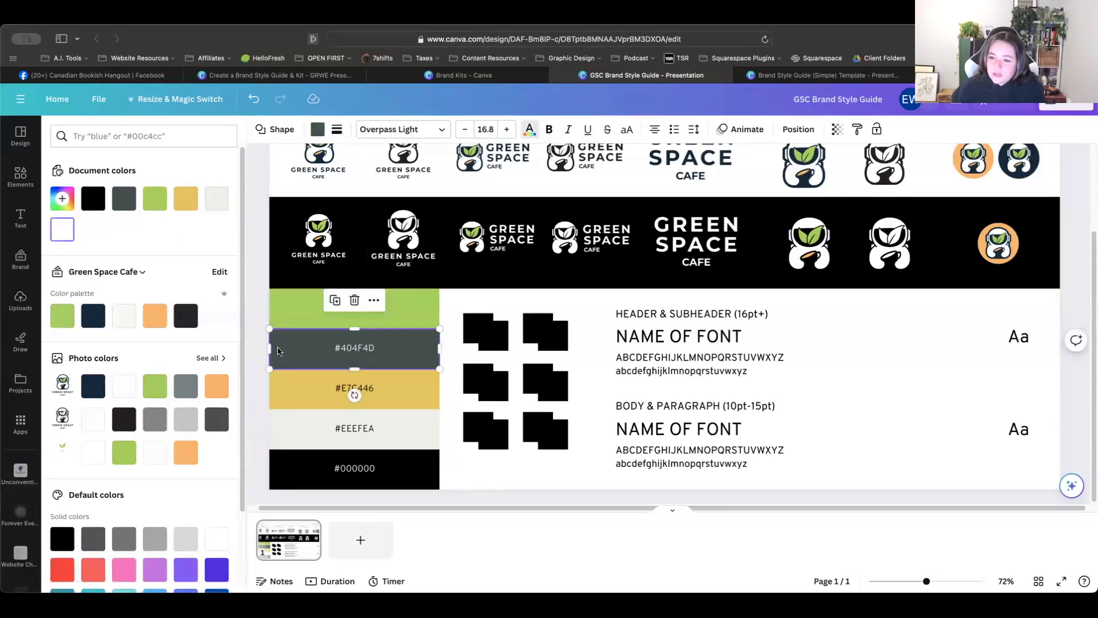
left_click(93, 315)
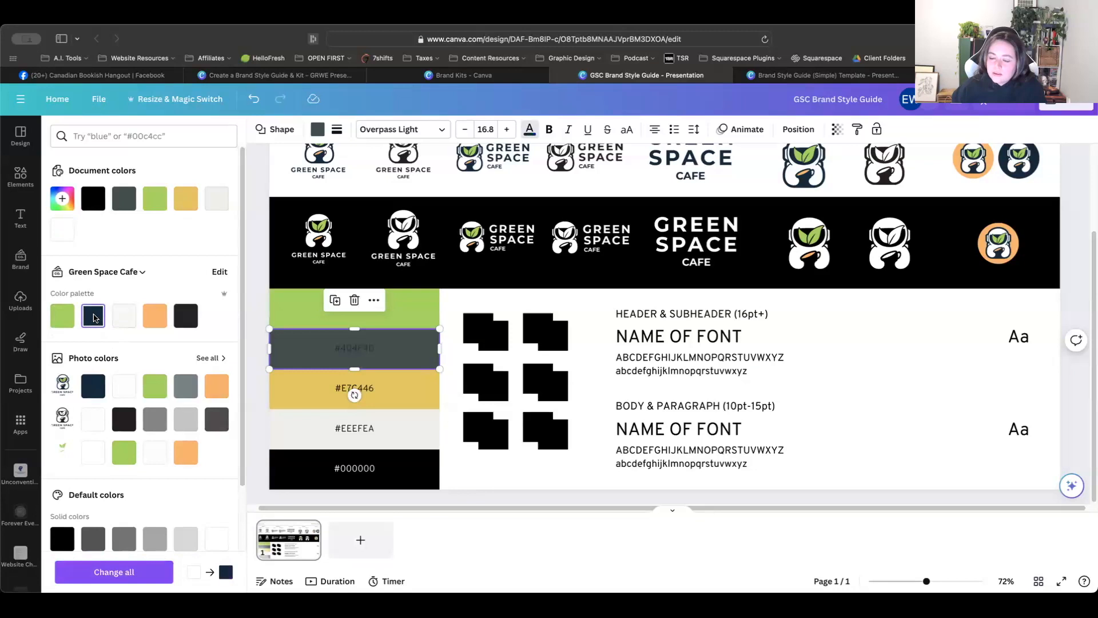
key("ctrl+z")
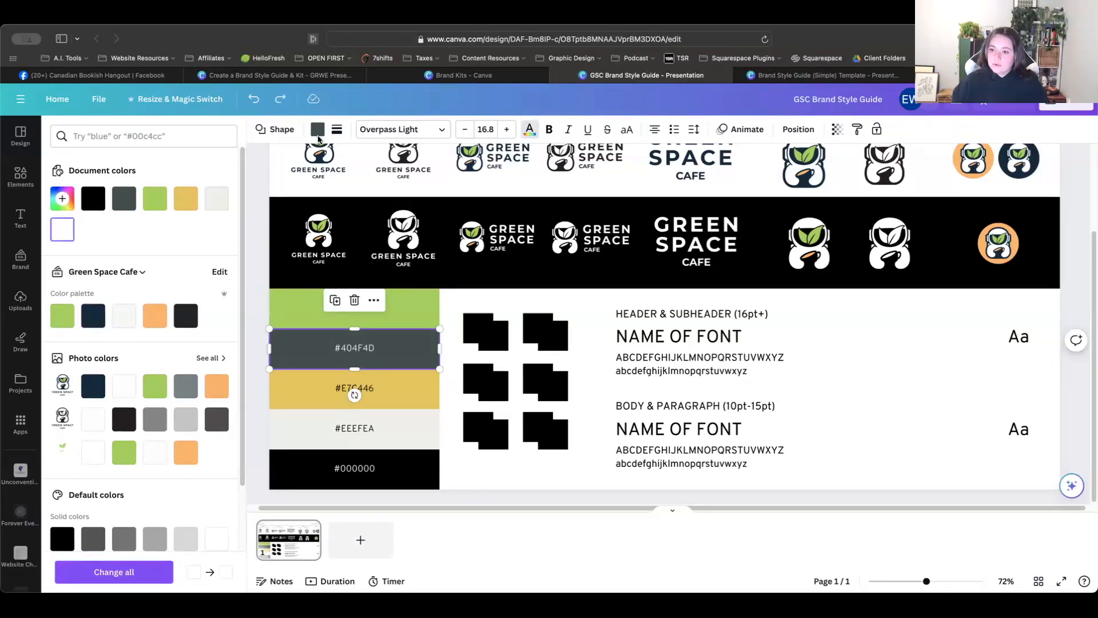
left_click(93, 315)
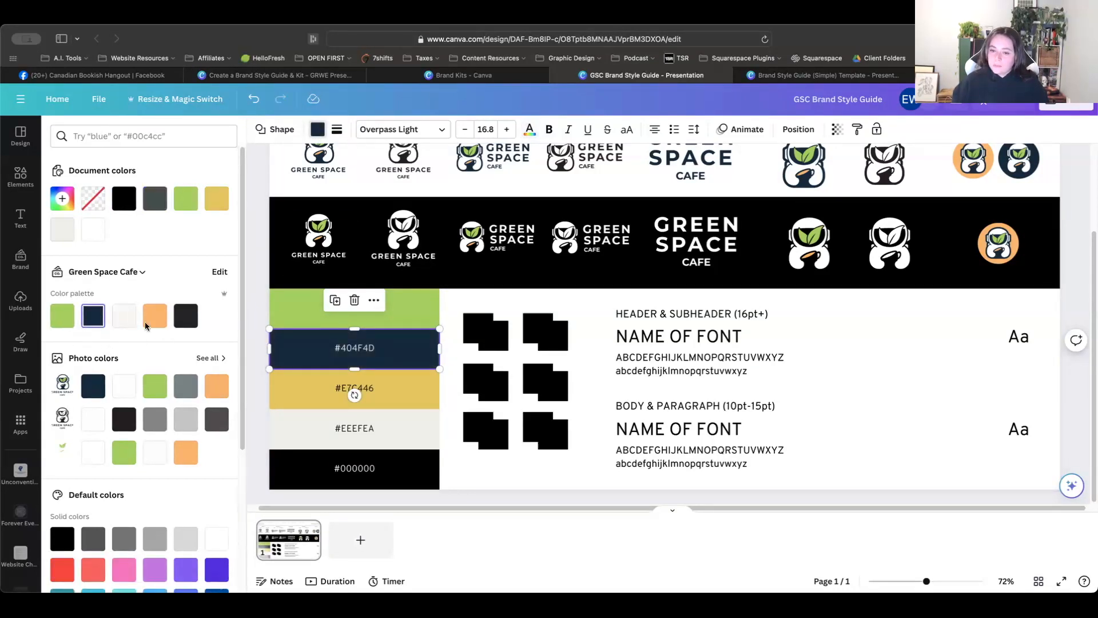
left_click(64, 200)
key("super+c")
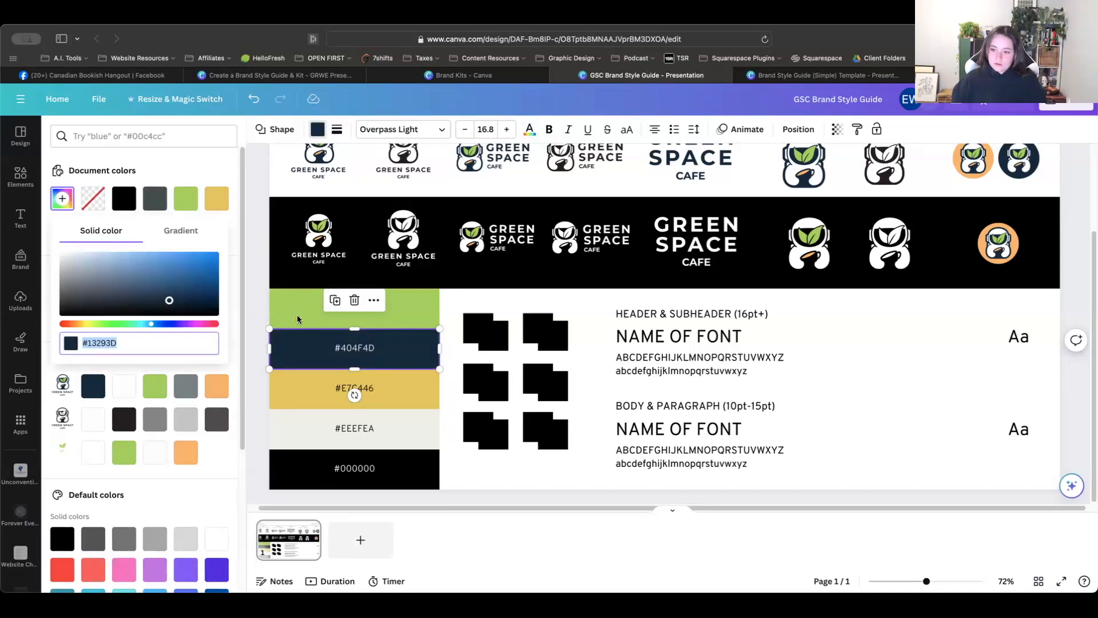
left_click(375, 348)
triple_click(371, 349)
key("super+v")
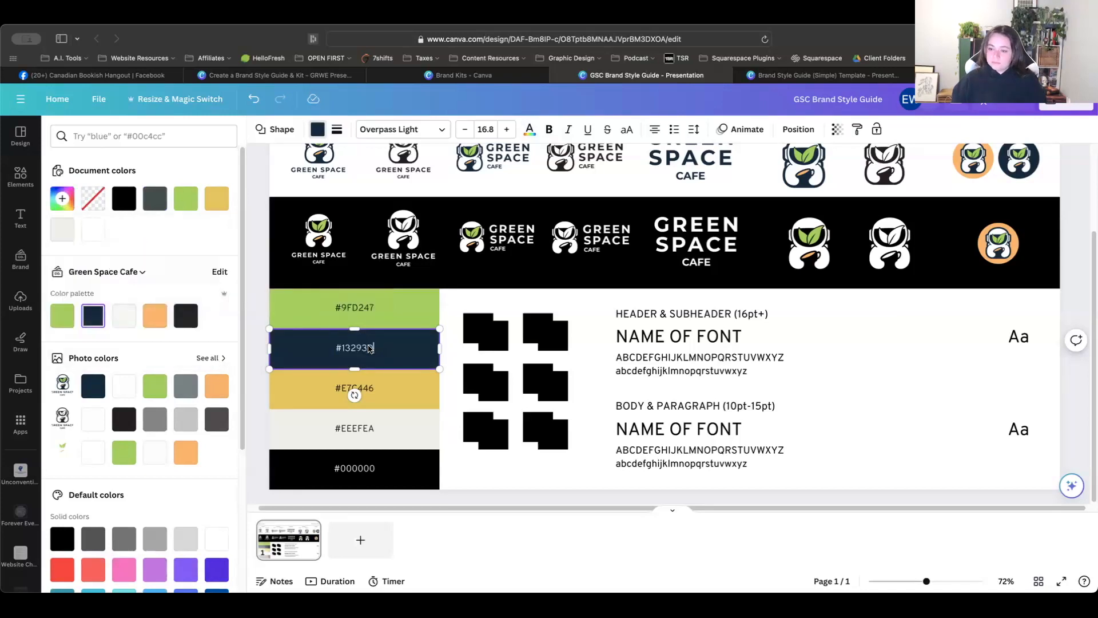
Step: Fill the third color swatch, labelled #E7C446, with the palette's off-white and replace its label with #F7F7F3
left_click(307, 392)
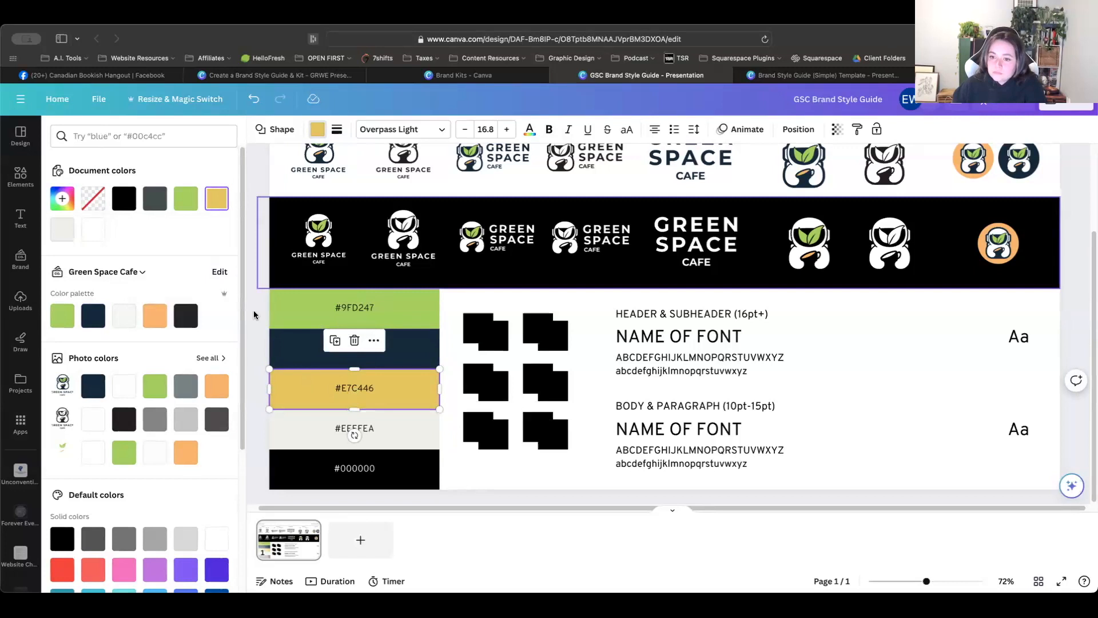
left_click(63, 202)
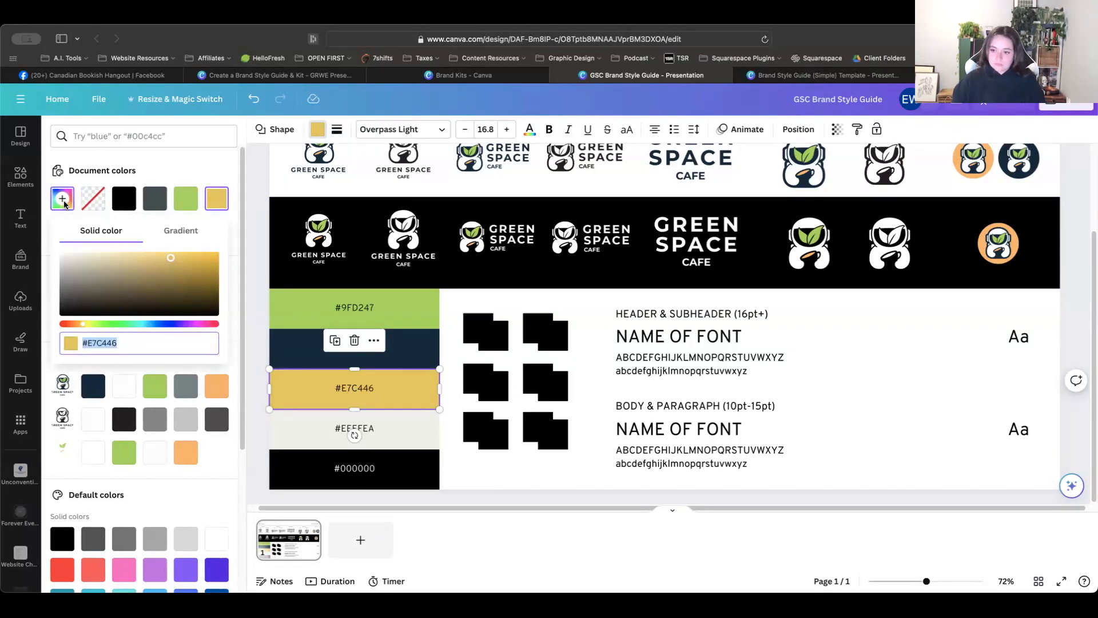
left_click(326, 429)
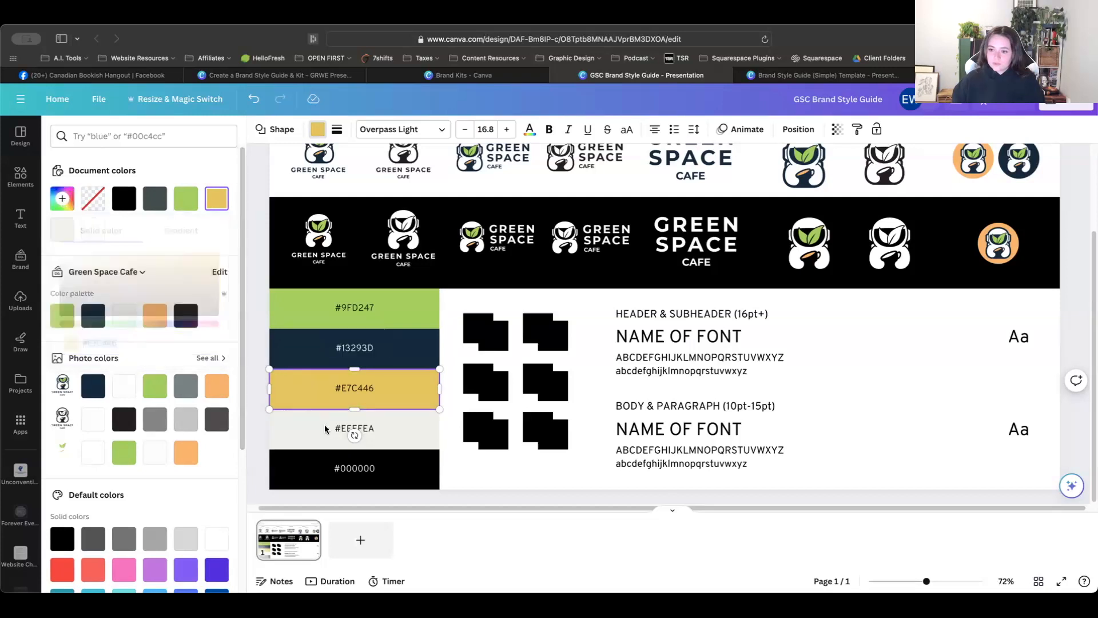
left_click(329, 398)
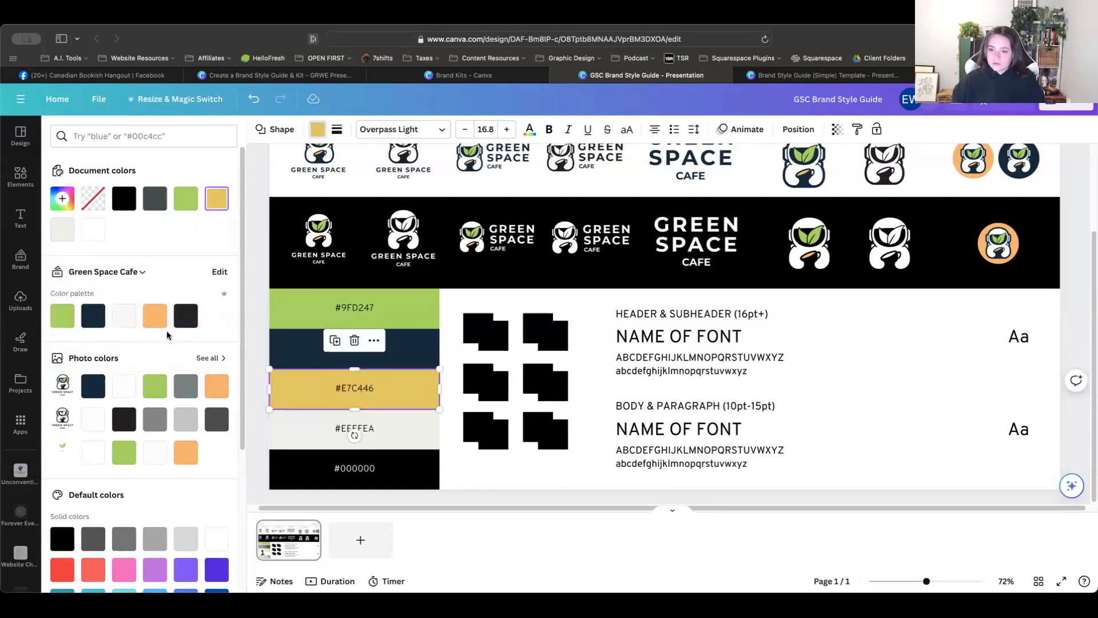
left_click(127, 322)
left_click(63, 199)
key("super+c")
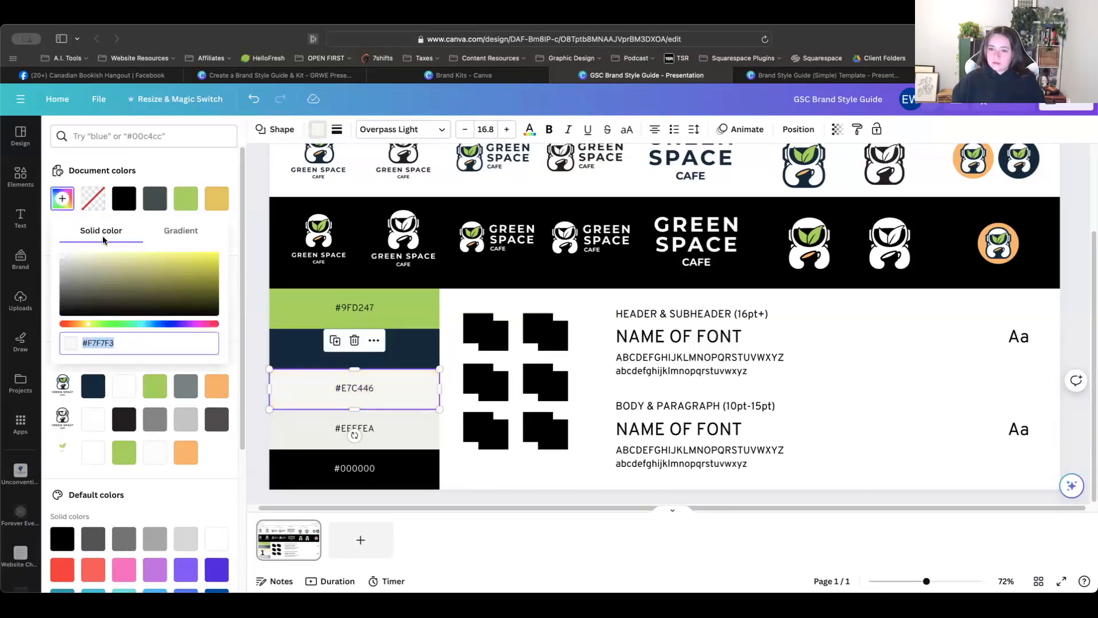
double_click(347, 390)
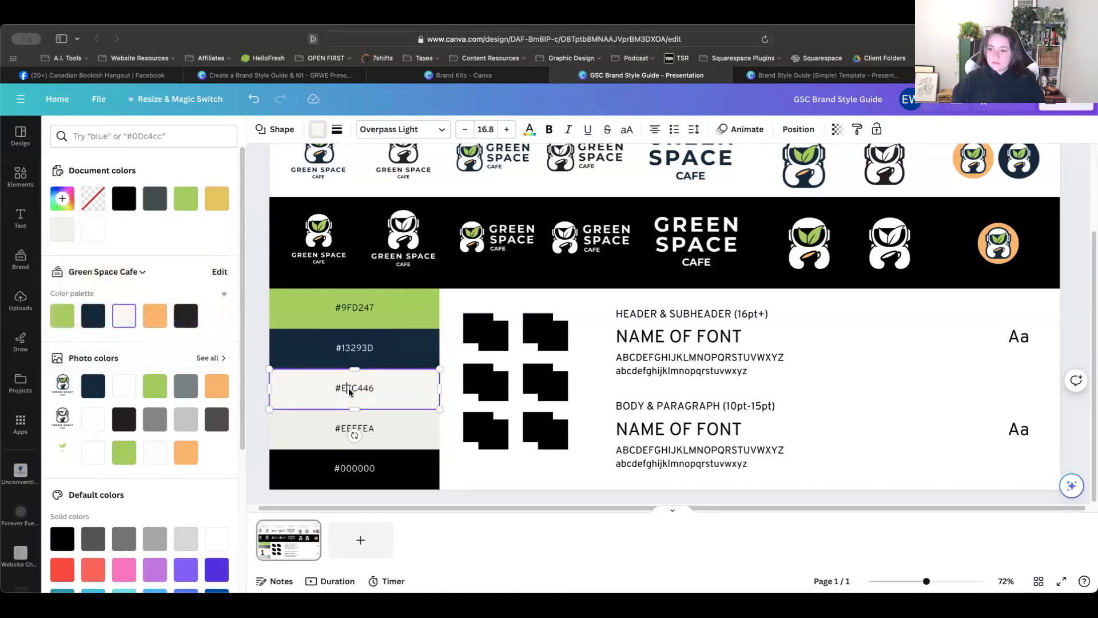
key("super+v")
Step: Fill the fourth color swatch, labelled #EEEFEA, with the palette's orange and replace its label with #FFB45F
left_click(280, 432)
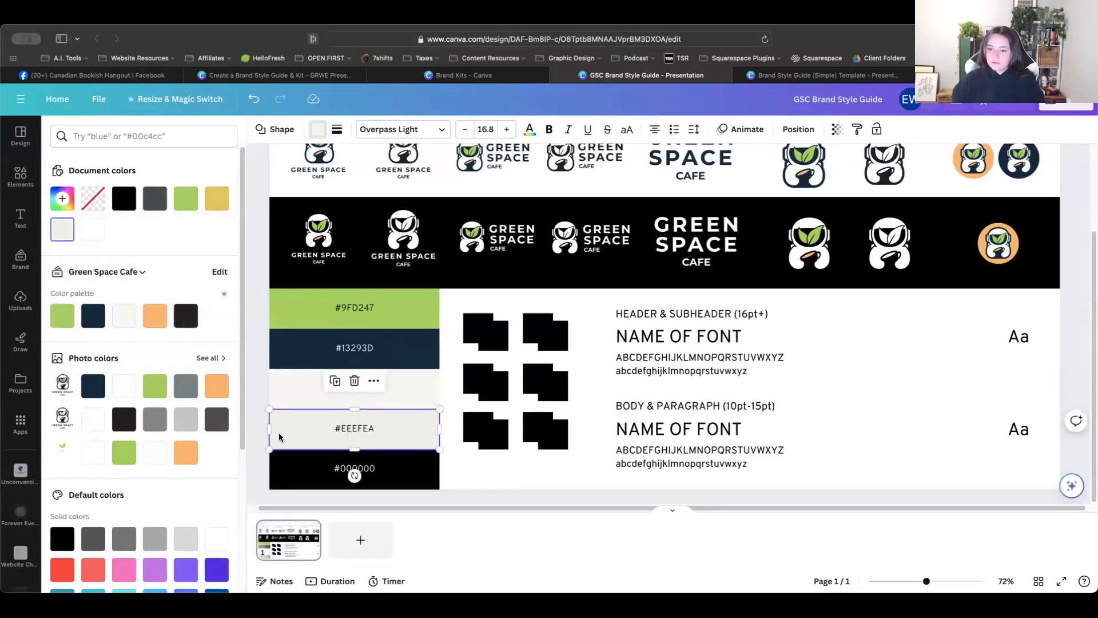
left_click(154, 316)
left_click(63, 199)
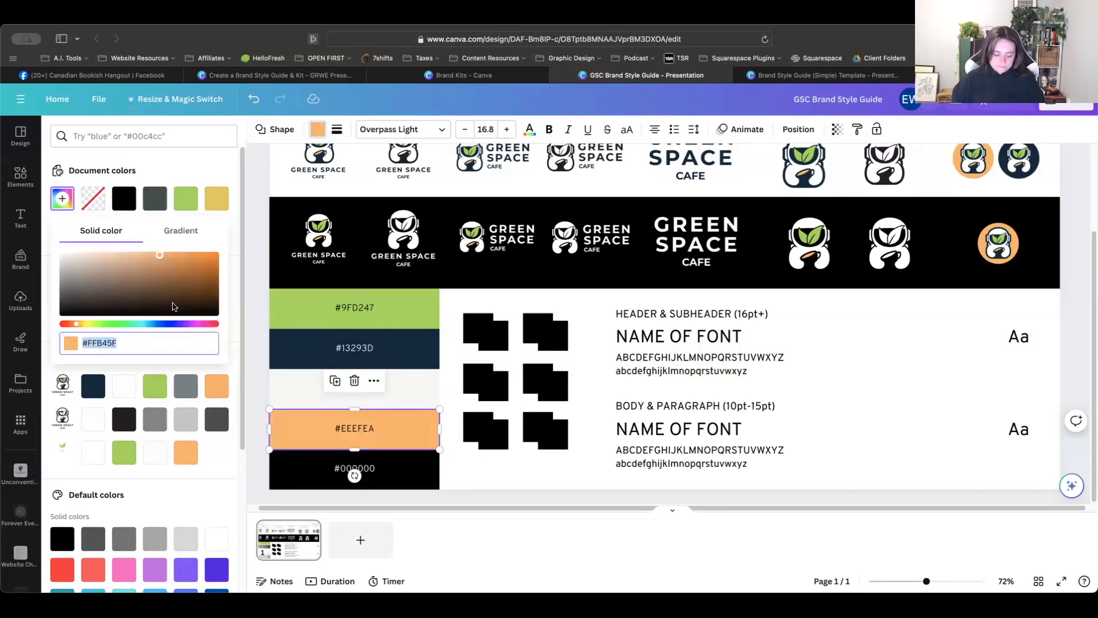
left_click(366, 426)
Step: Fill the last color swatch, labelled #000000, with the palette's charcoal and replace its label with #242325
left_click(354, 470)
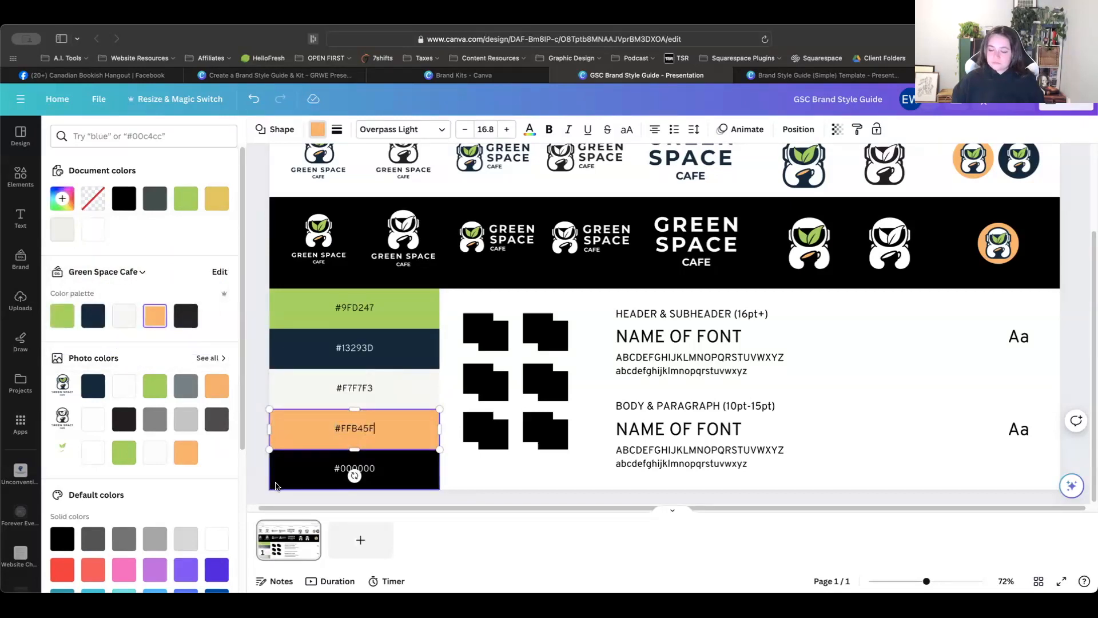
left_click(186, 316)
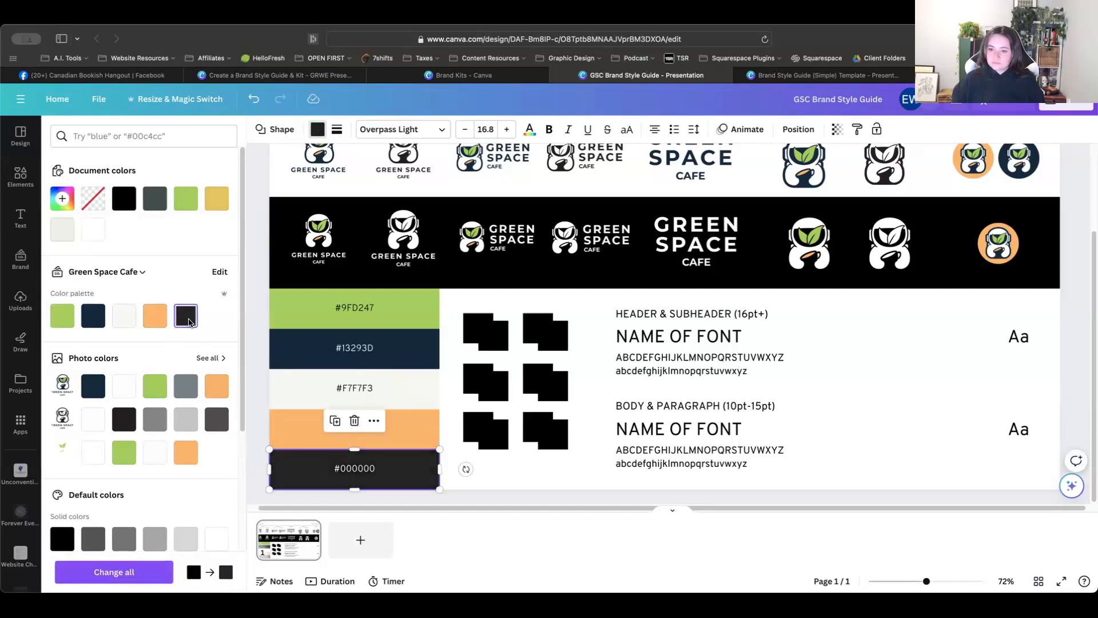
left_click(63, 198)
key("super+c")
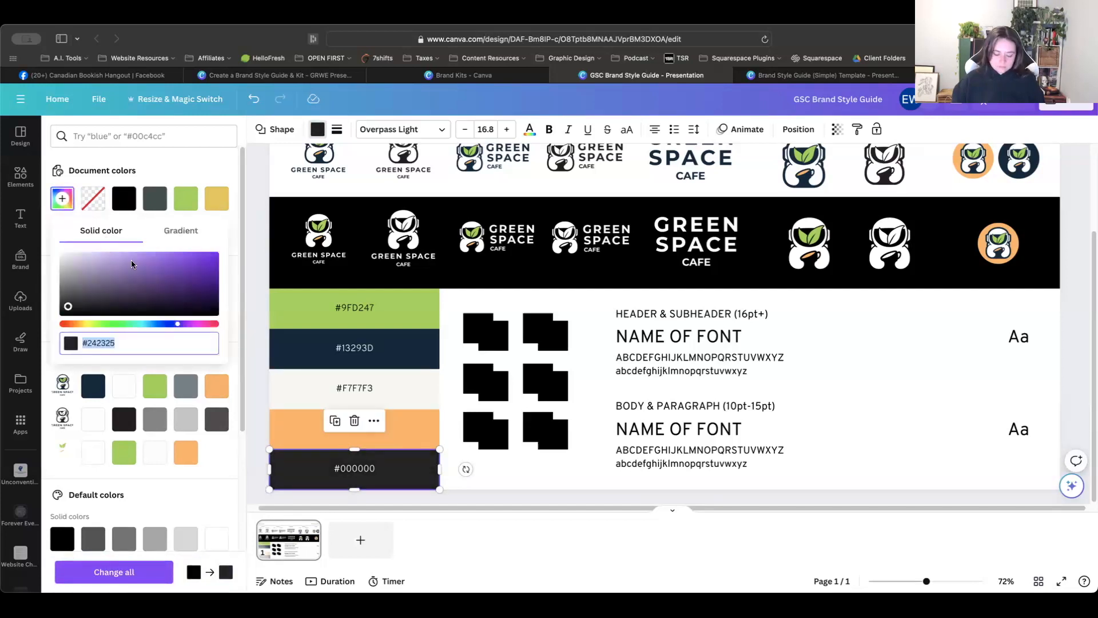
left_click(359, 471)
double_click(359, 472)
key("super+v")
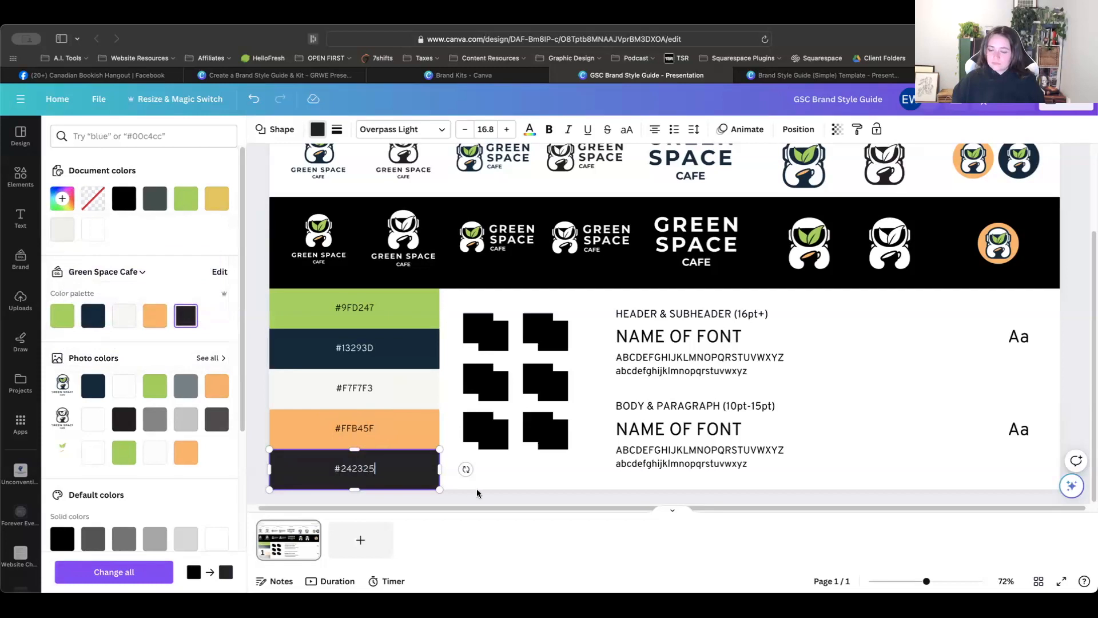
left_click(489, 485)
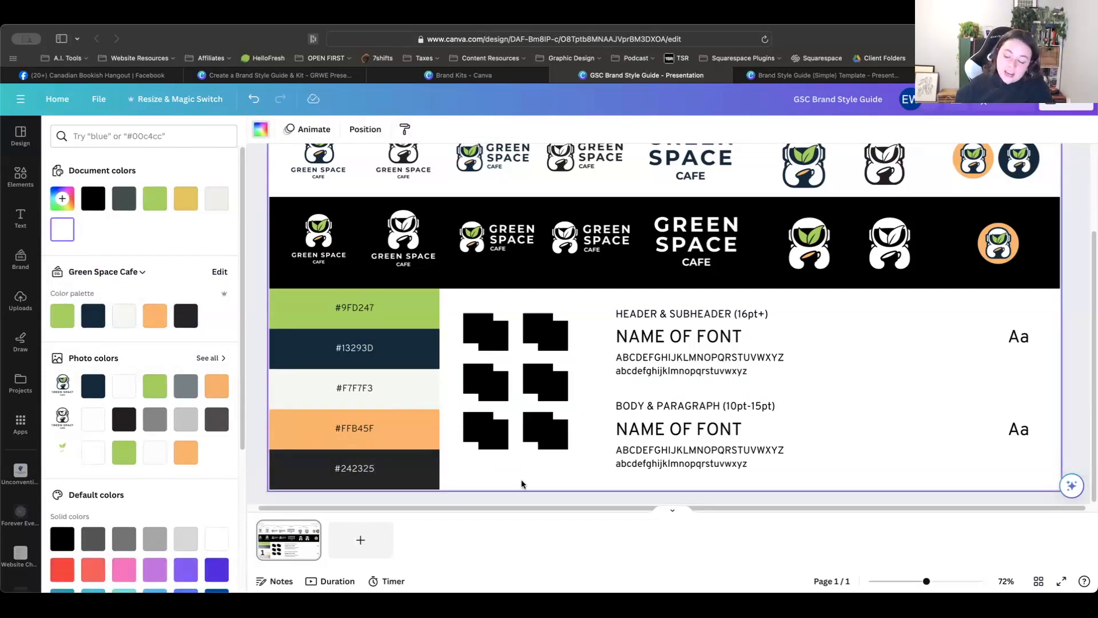
left_click_drag(571, 480, 474, 326)
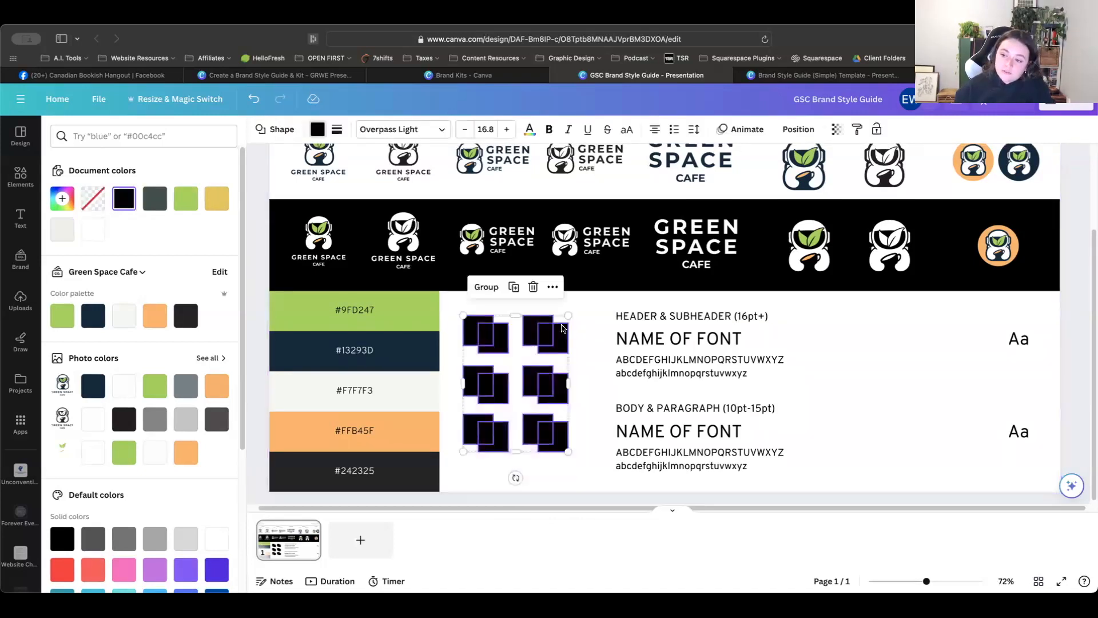
left_click(578, 318)
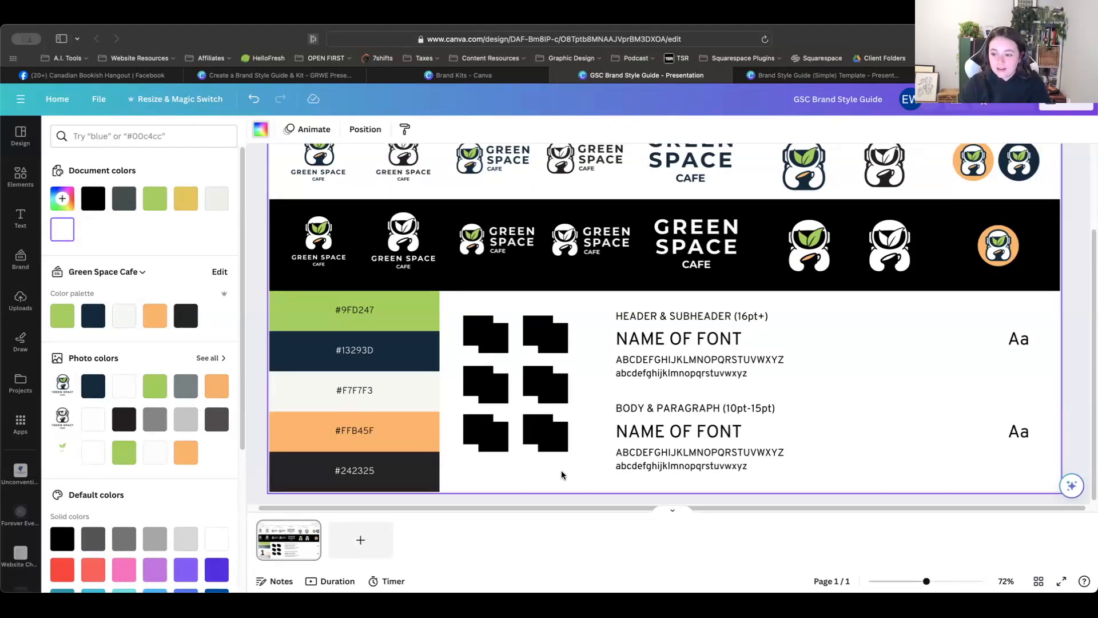
left_click_drag(450, 487, 482, 304)
left_click(407, 316)
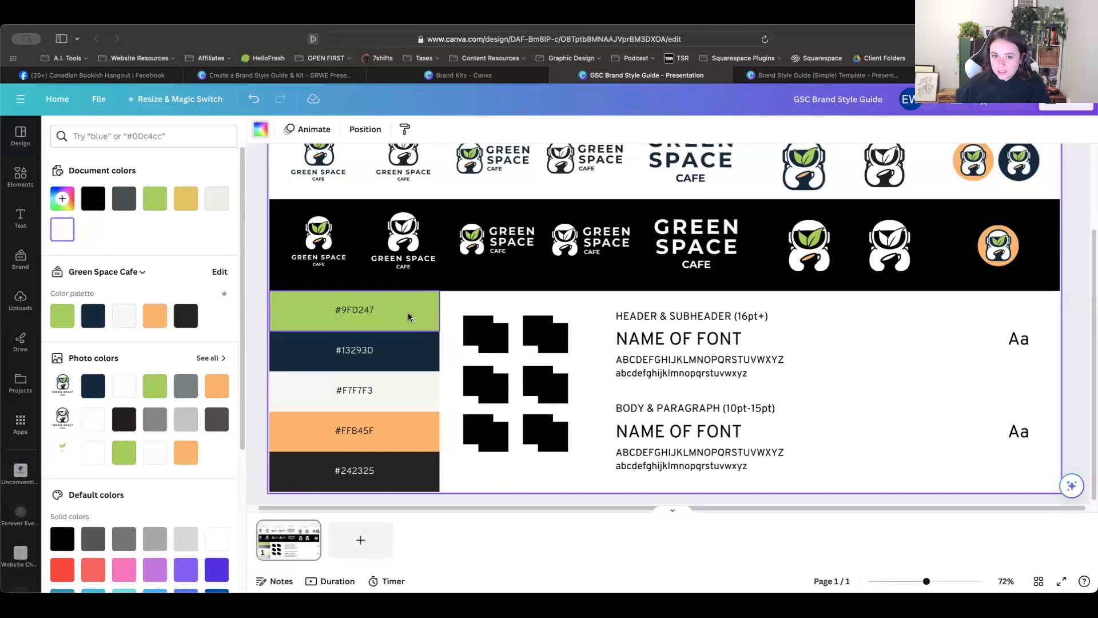
left_click_drag(566, 476, 463, 314)
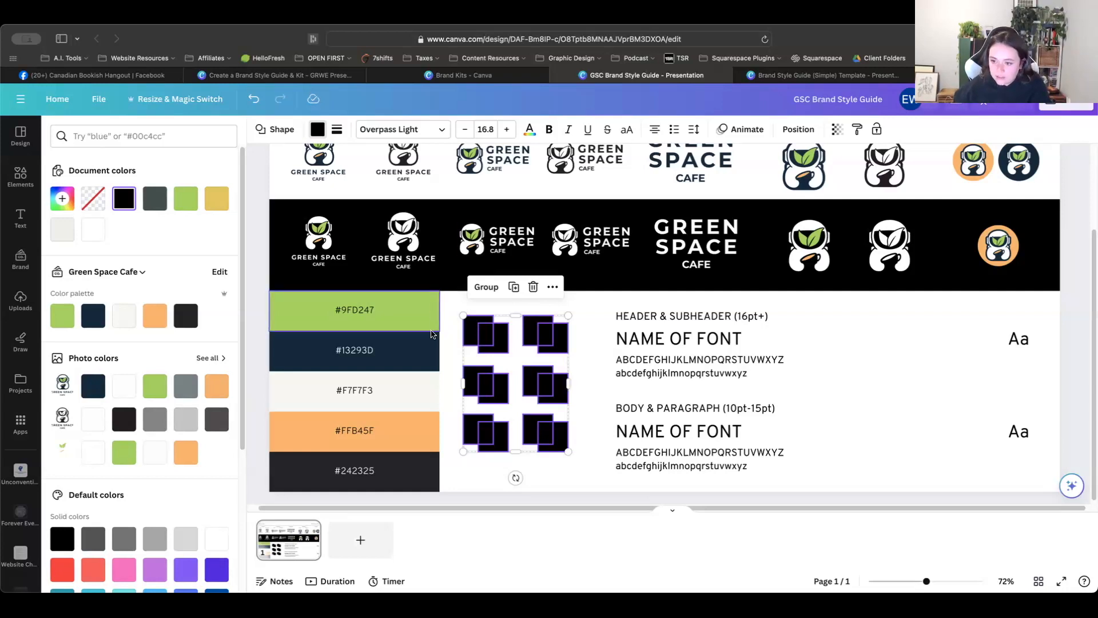
left_click(429, 443)
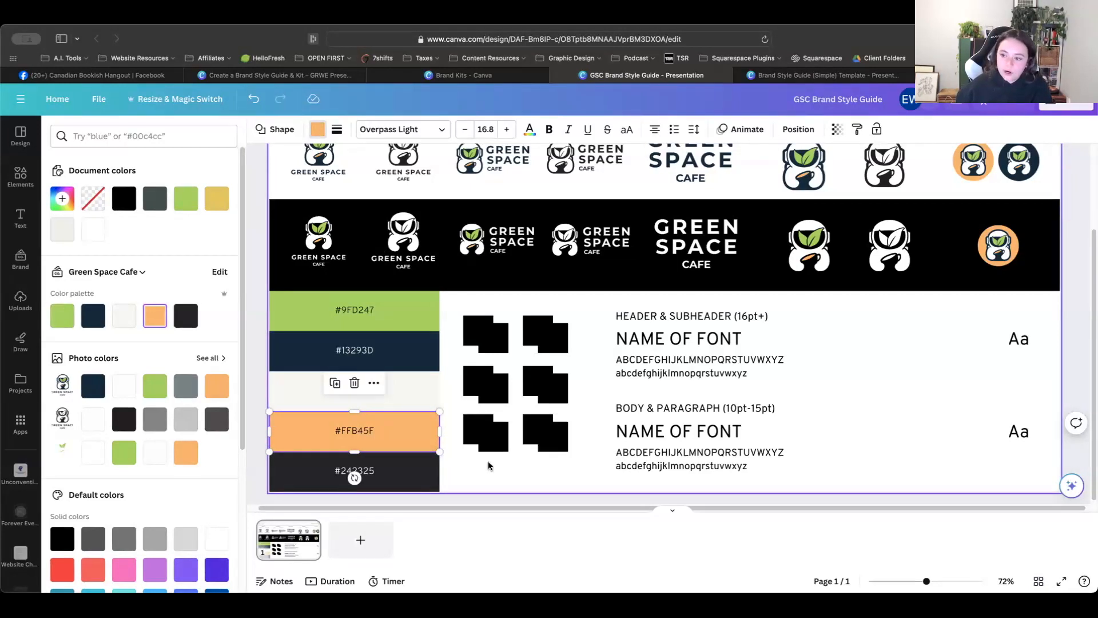
left_click_drag(478, 475, 555, 308)
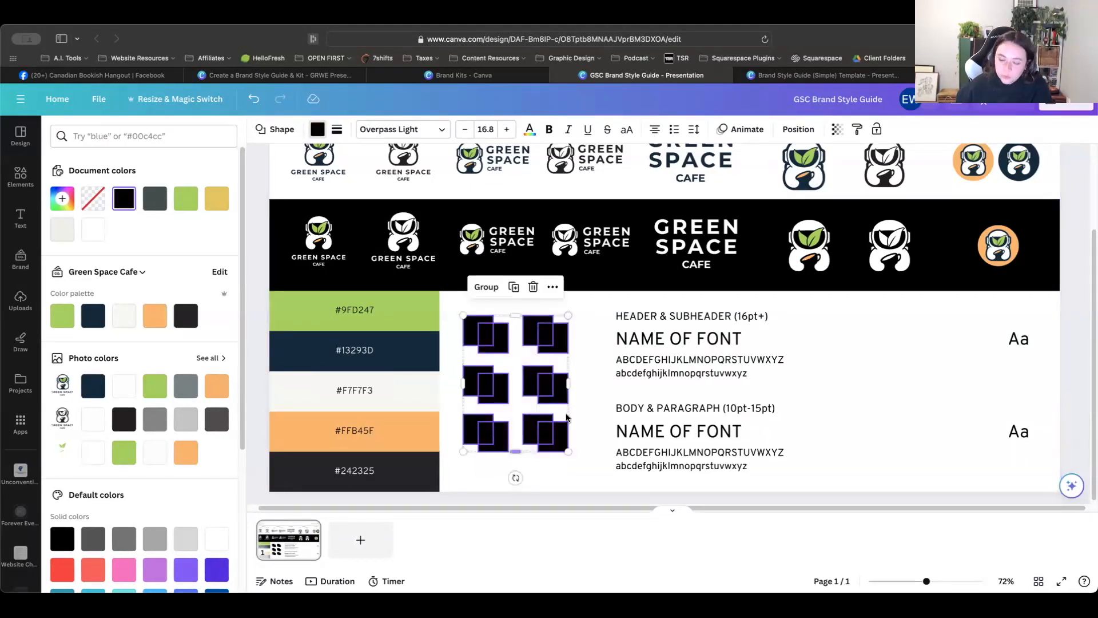
left_click(513, 369)
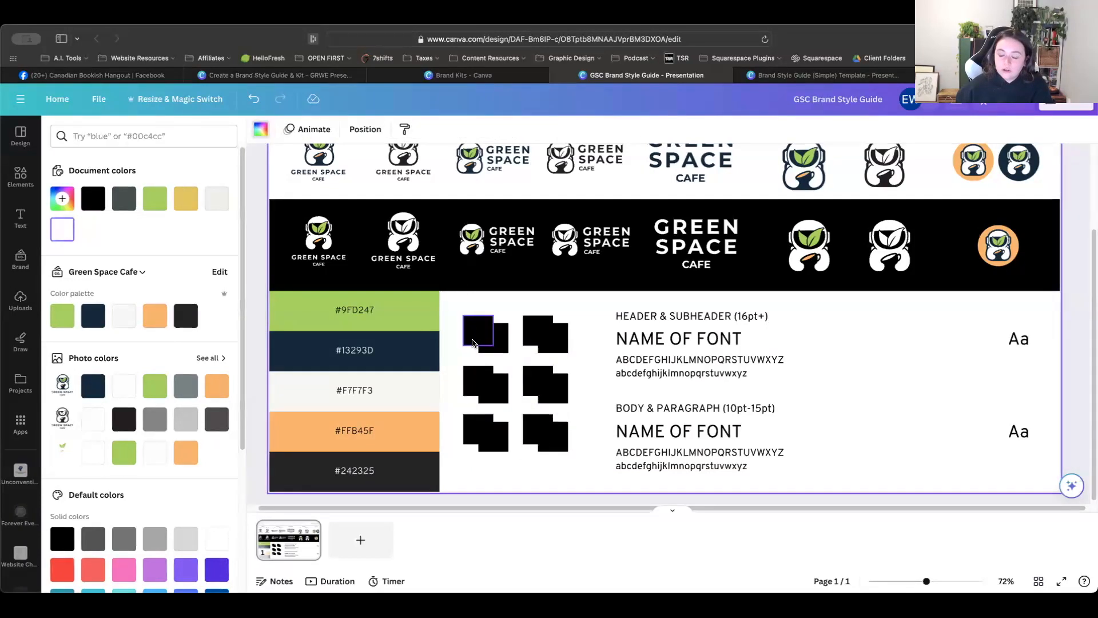
Step: Color the first pair of overlapping squares with the palette's navy for the upper square and green for the lower one
left_click(473, 342)
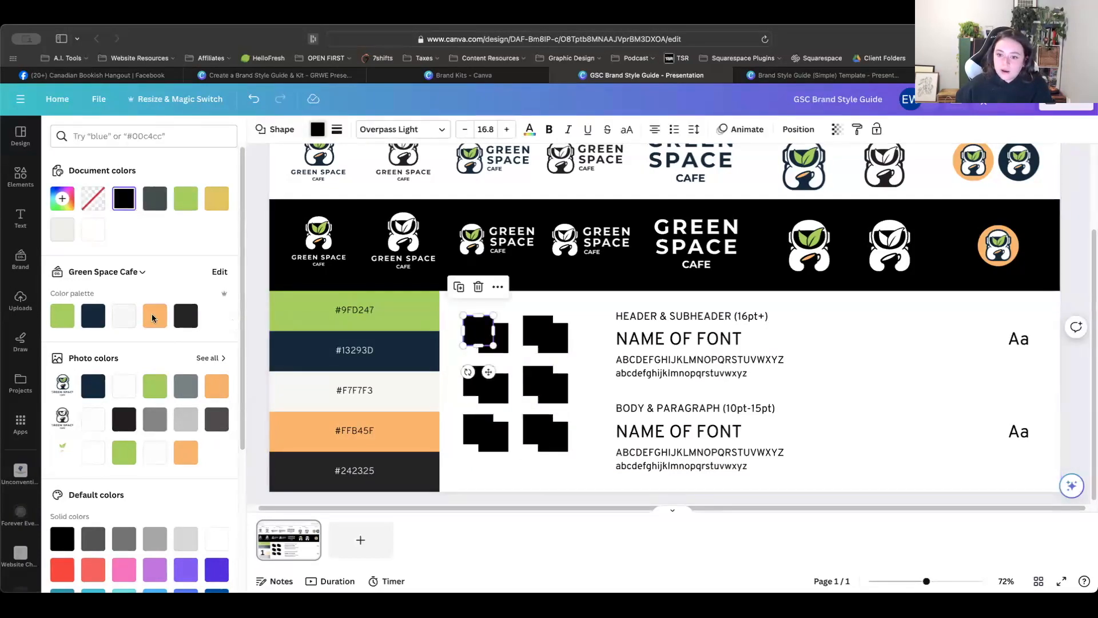
left_click(95, 320)
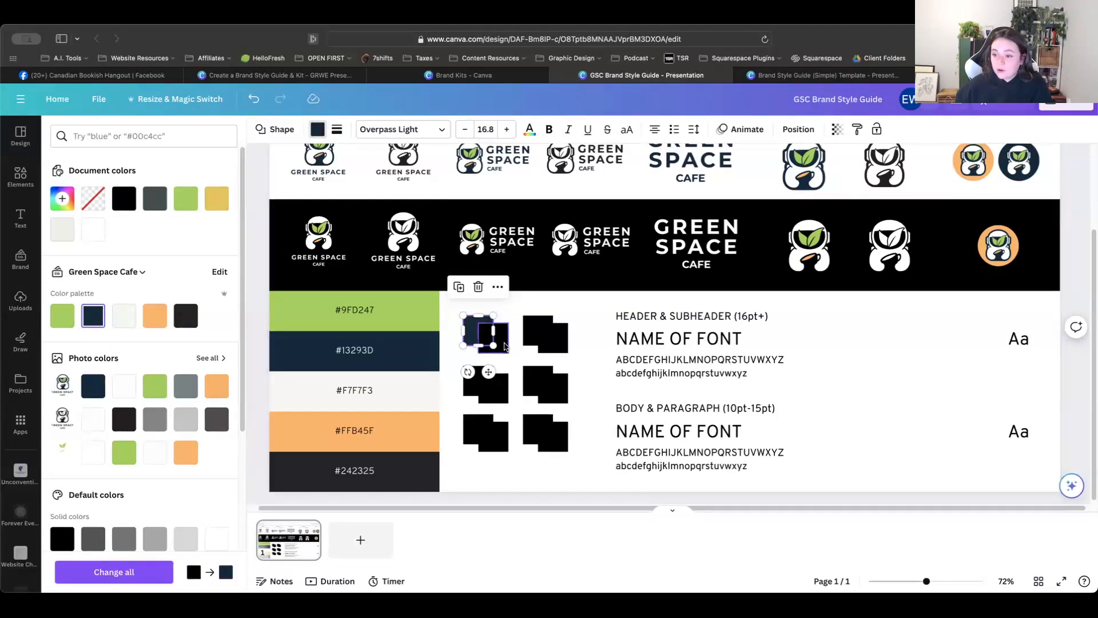
left_click(62, 315)
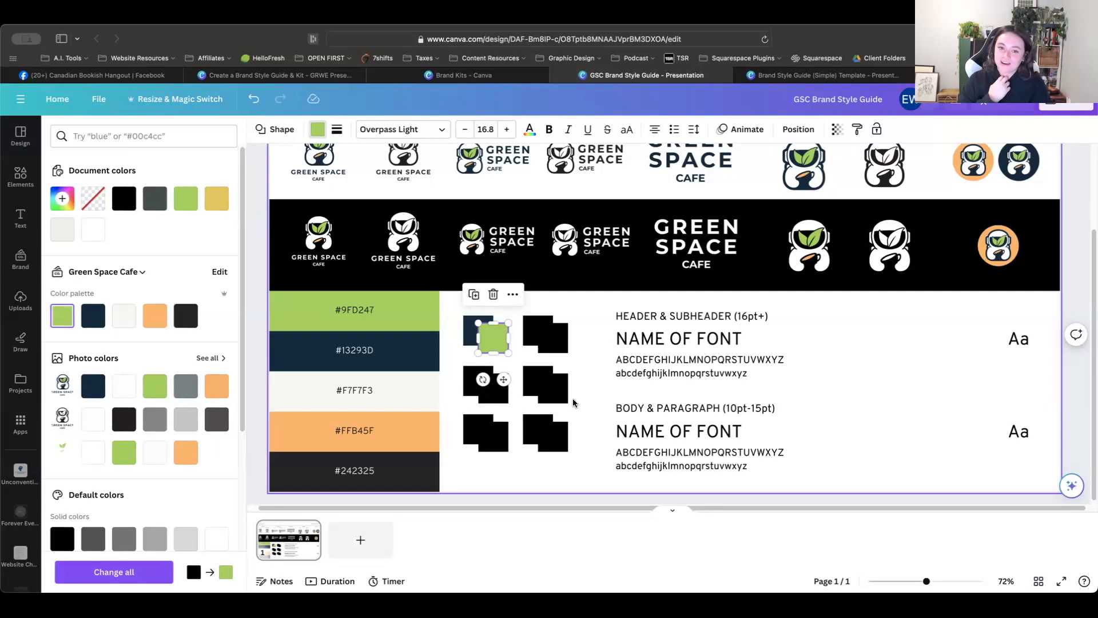
Step: Color the second pair of squares in the first row with charcoal for the upper square and off-white for the lower one
left_click(534, 341)
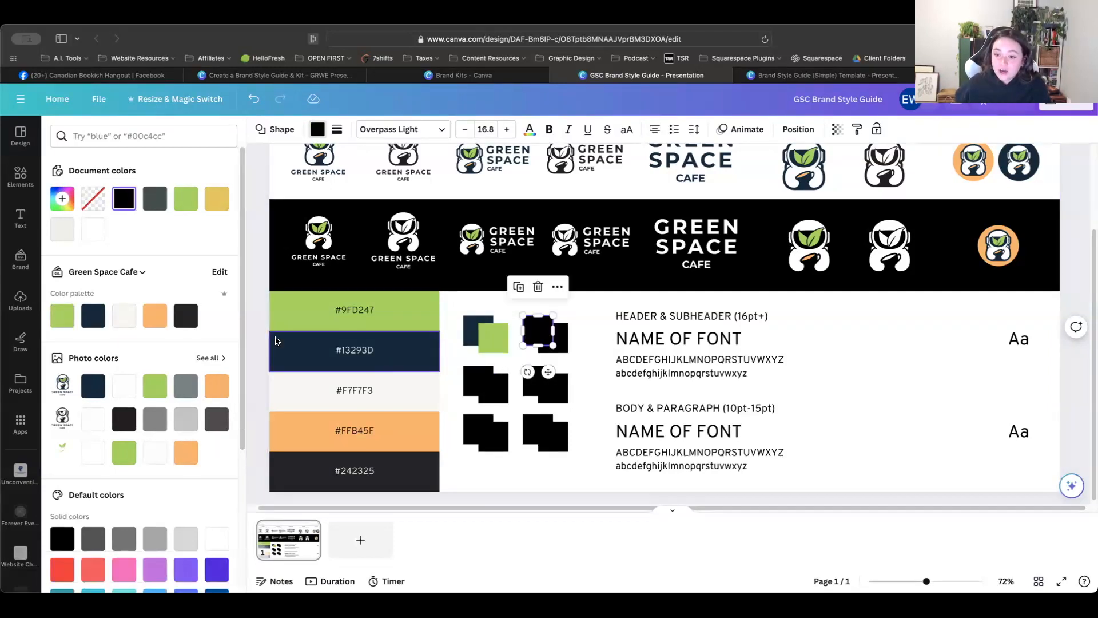
left_click(186, 316)
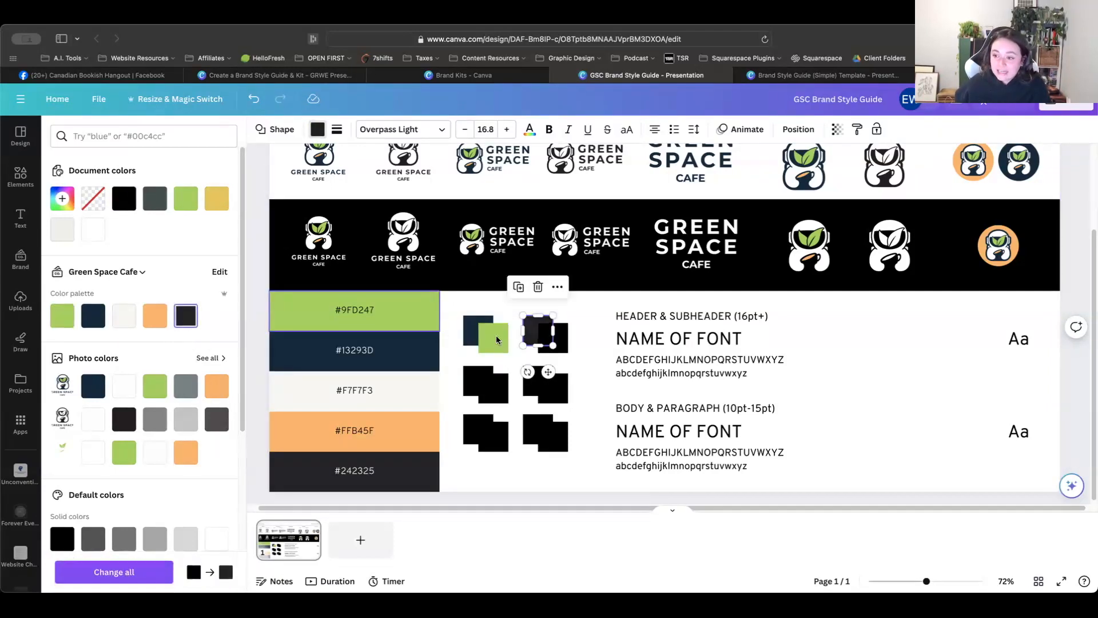
left_click(553, 349)
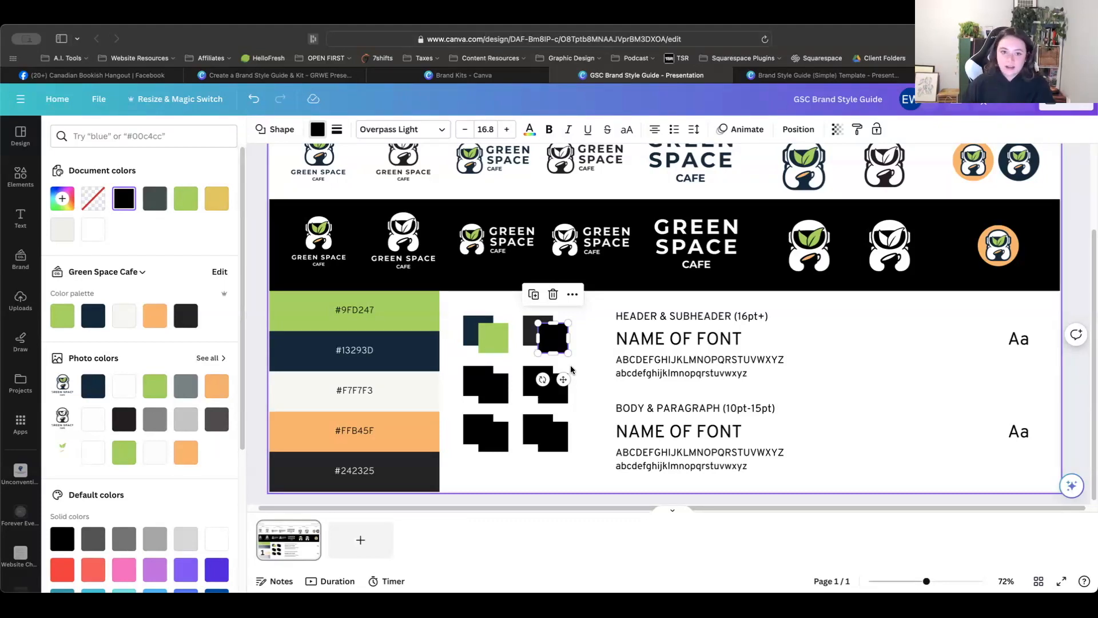
left_click(569, 364)
left_click(564, 346)
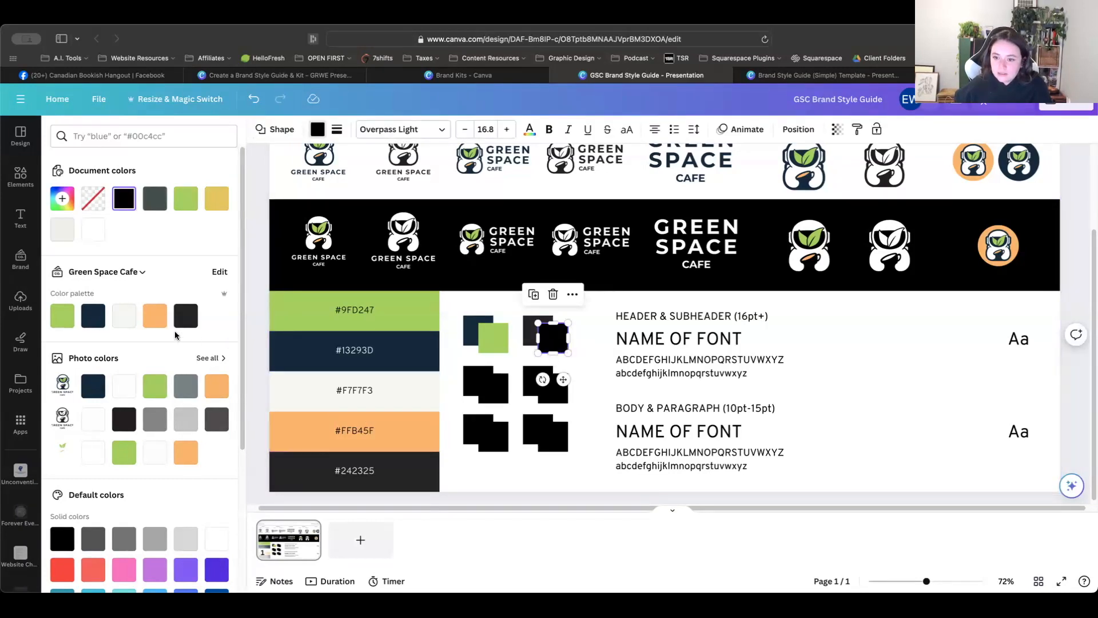
left_click(124, 316)
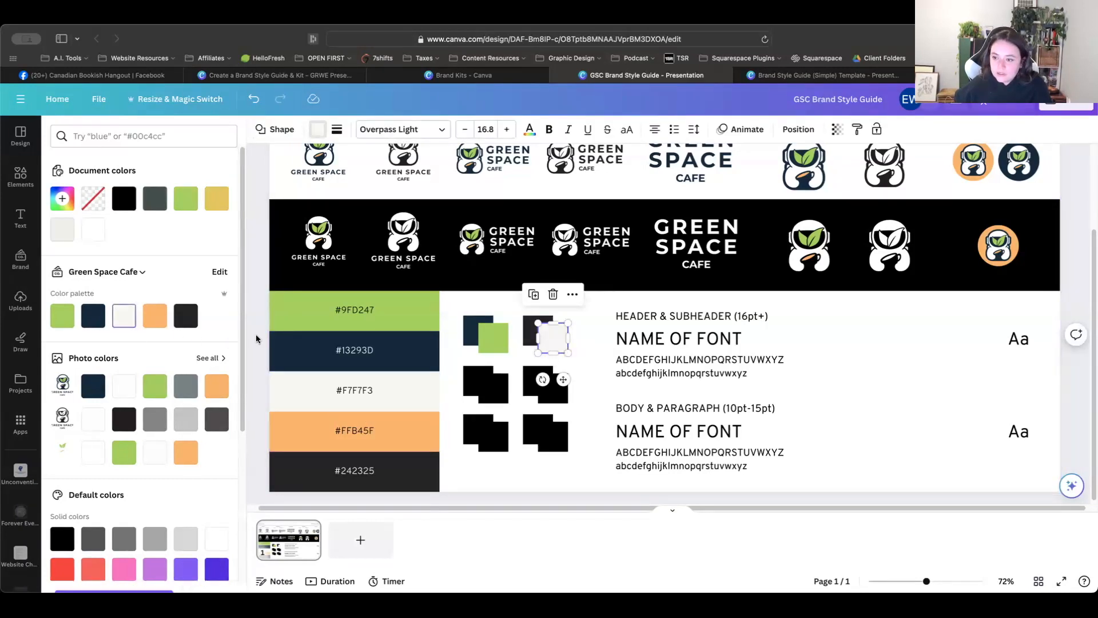
Step: Color the first pair of squares in the second row with charcoal for the upper square and green for the lower one
left_click(467, 388)
left_click(186, 315)
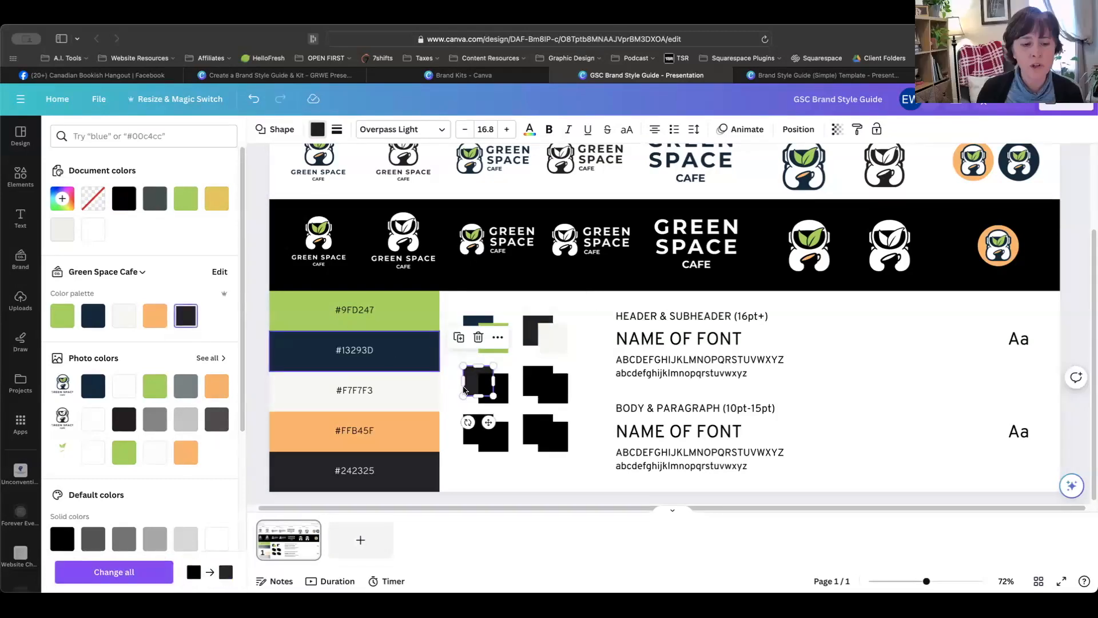
left_click(502, 398)
left_click(62, 315)
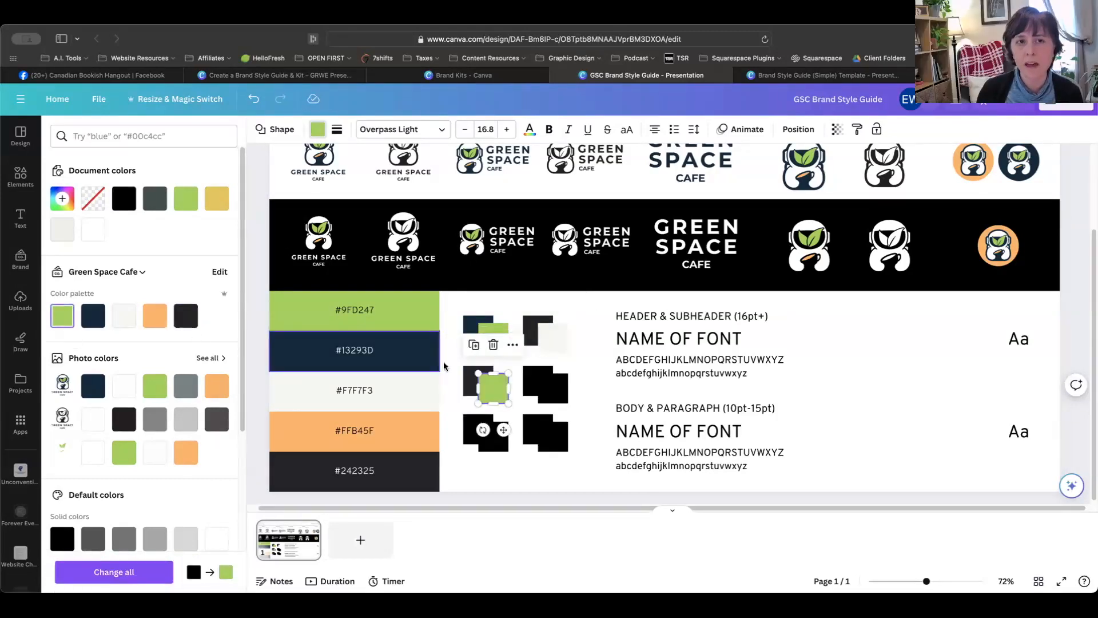
Step: Color the second pair of squares in the second row with navy for the upper square and orange for the lower one
left_click(533, 376)
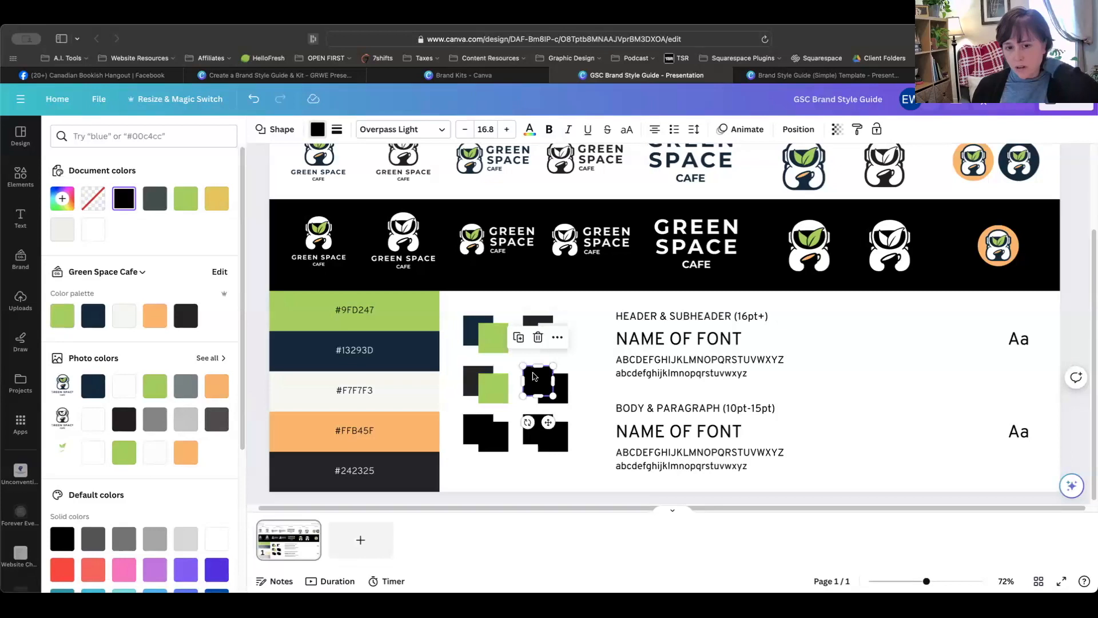
left_click(93, 316)
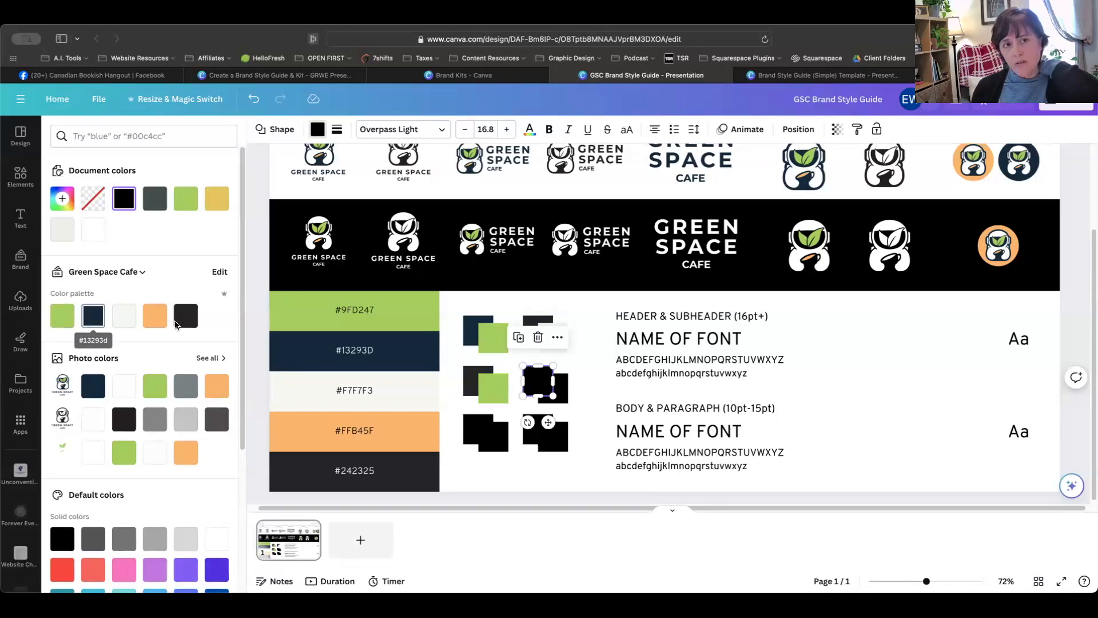
left_click(563, 390)
left_click(160, 318)
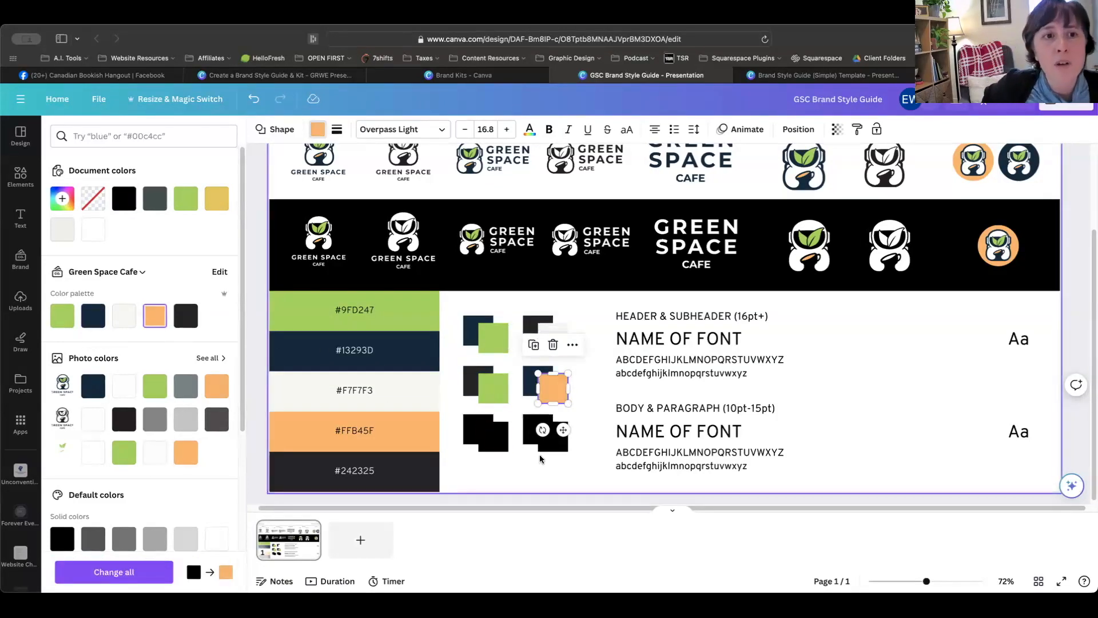
Step: Color the first pair of squares in the third row with navy for the upper square and off-white for the lower one
left_click(473, 438)
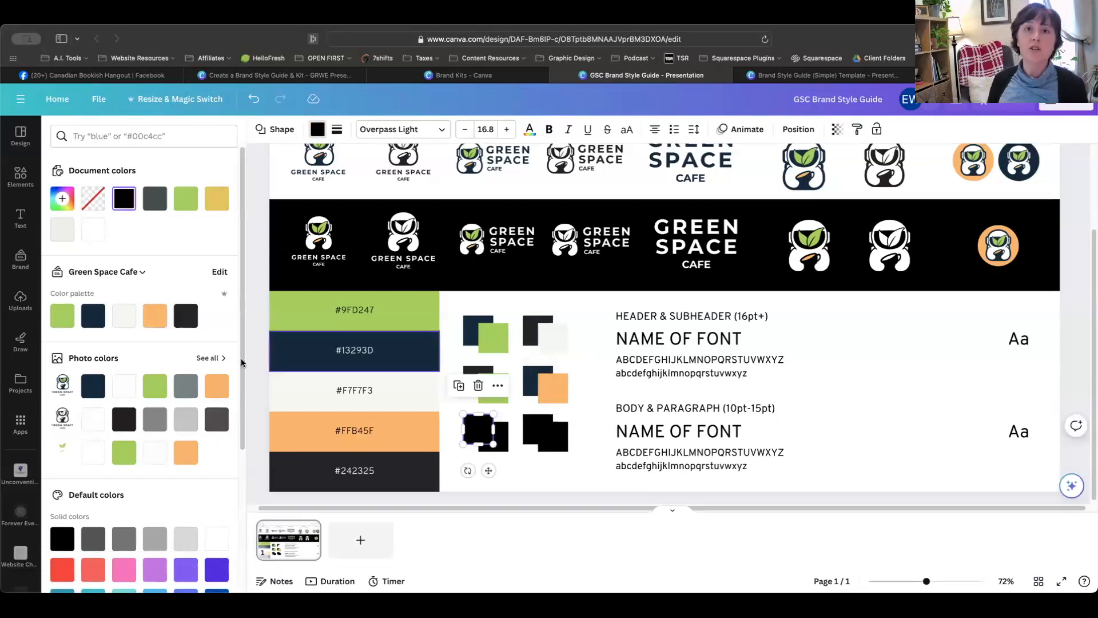
left_click(90, 320)
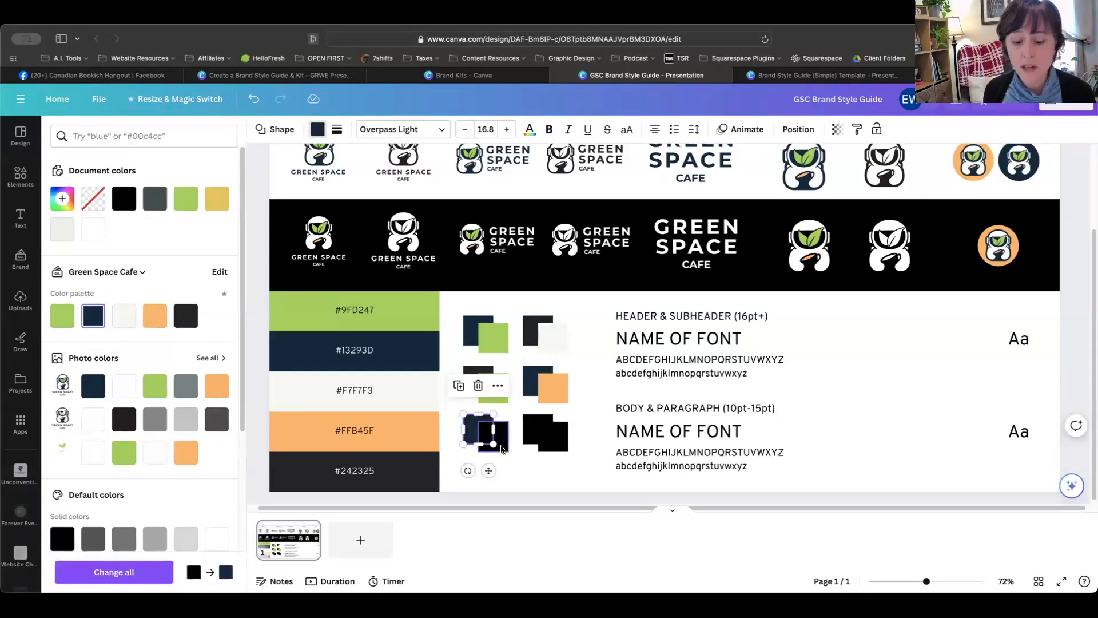
left_click(492, 437)
left_click(123, 316)
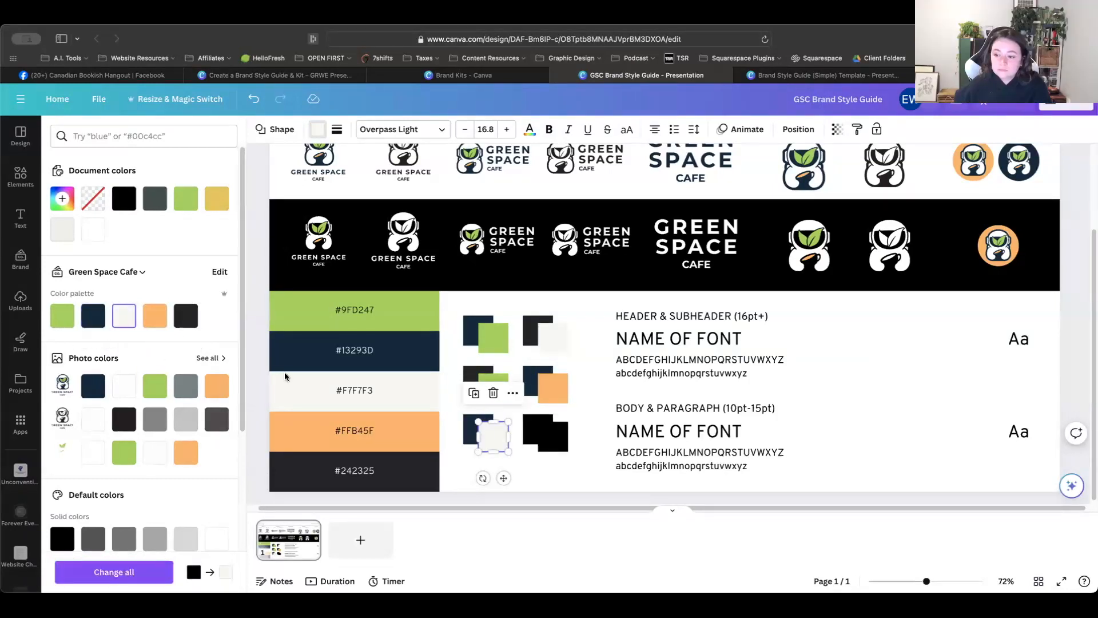
Step: Color the second pair of squares in the third row with charcoal for the upper square and orange for the lower one
left_click(525, 433)
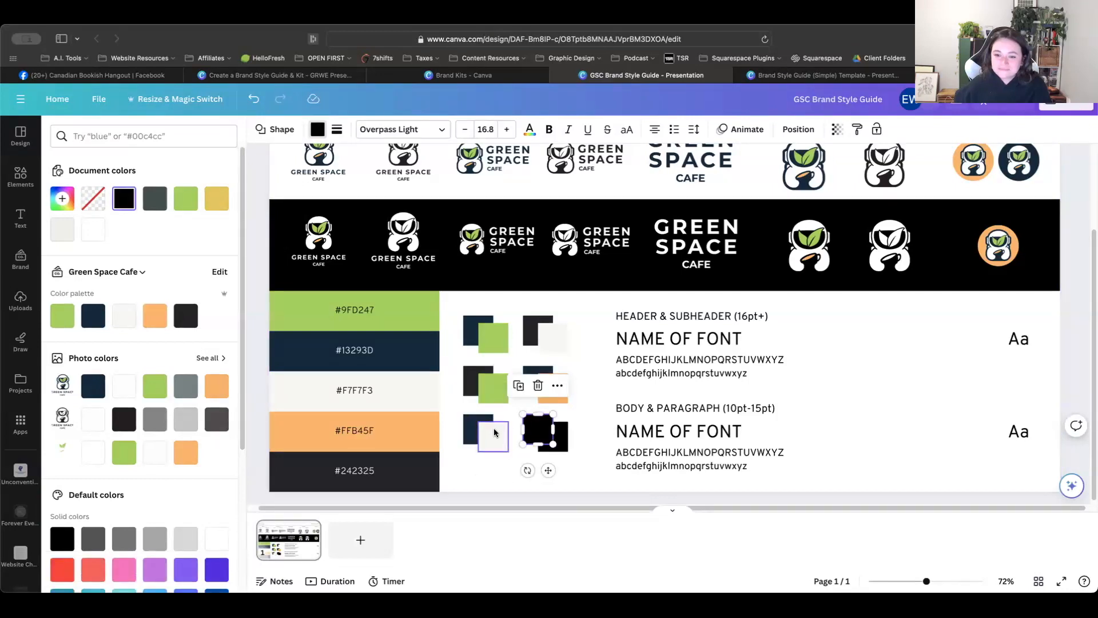
left_click(183, 324)
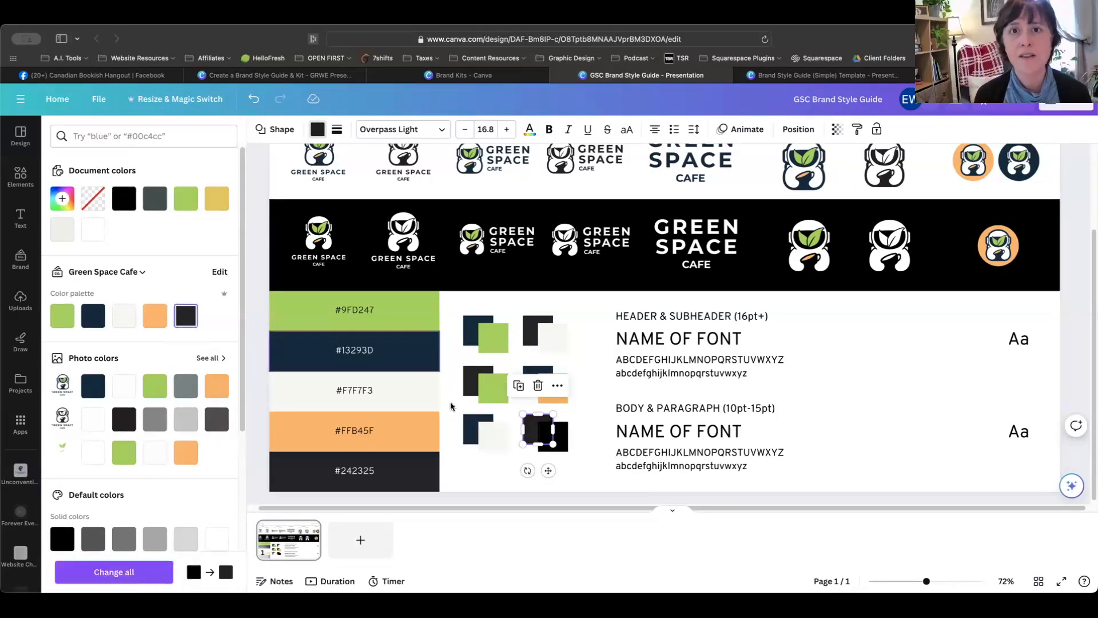
left_click(552, 439)
left_click(154, 315)
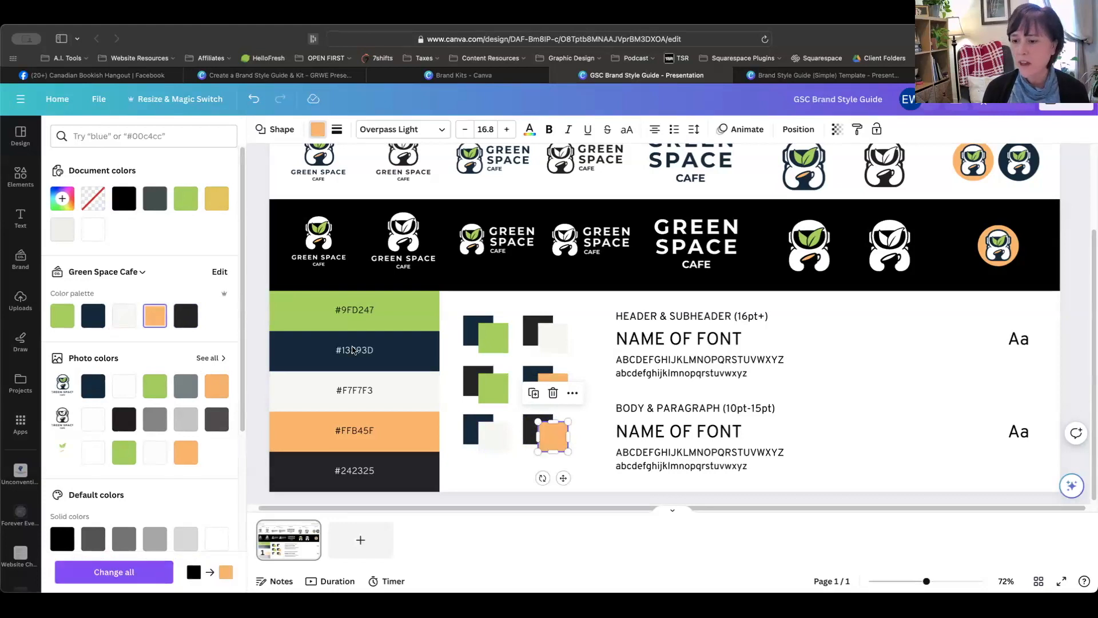
left_click(594, 477)
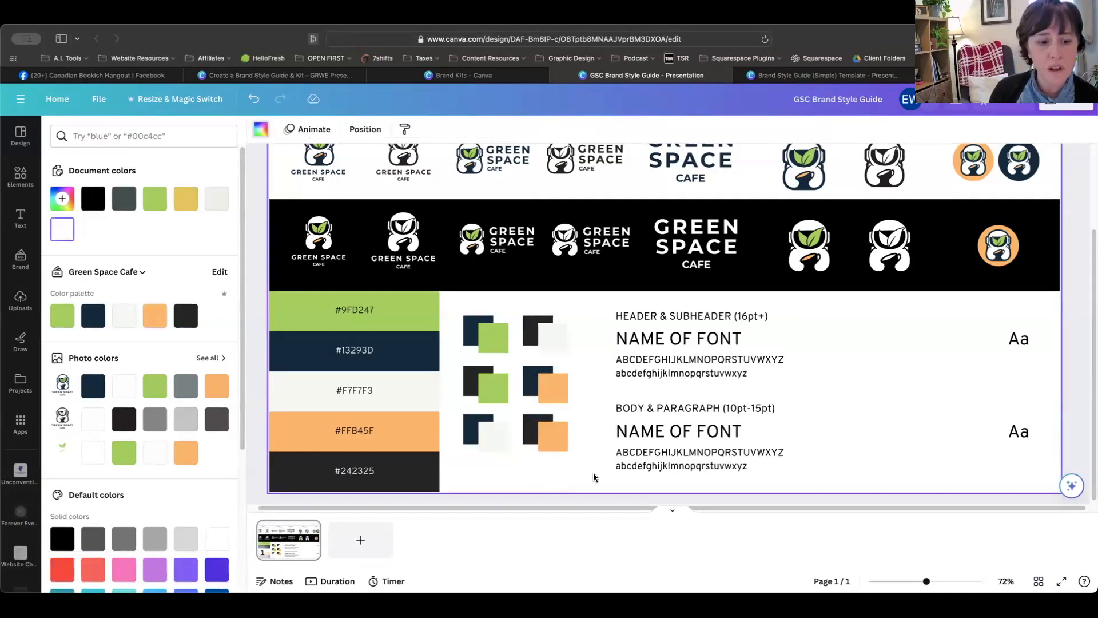
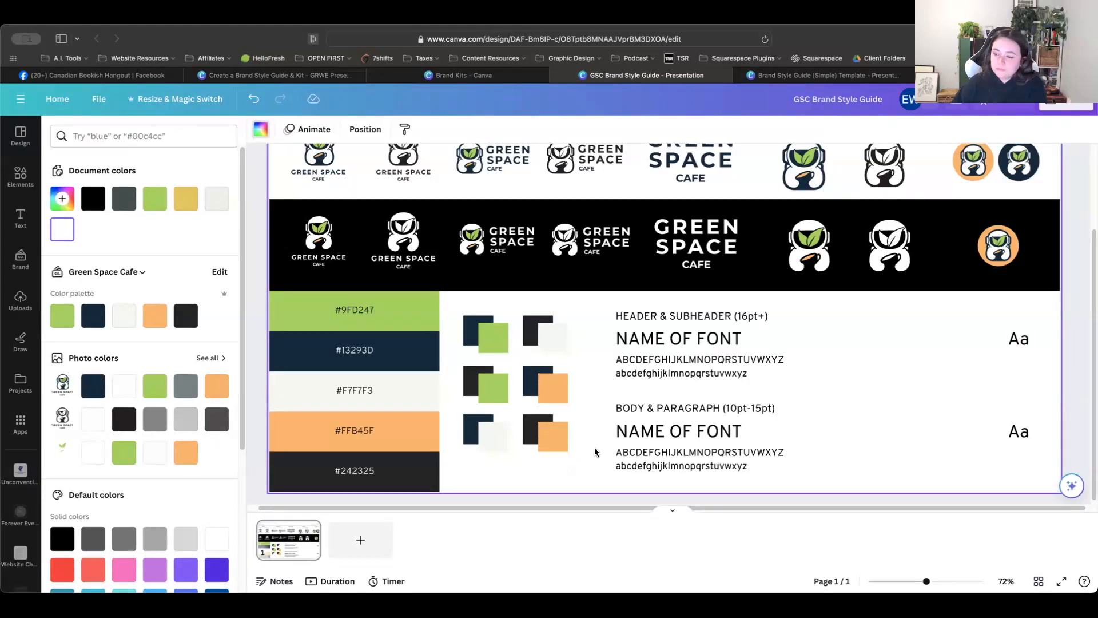
left_click_drag(557, 466, 483, 320)
left_click(605, 468)
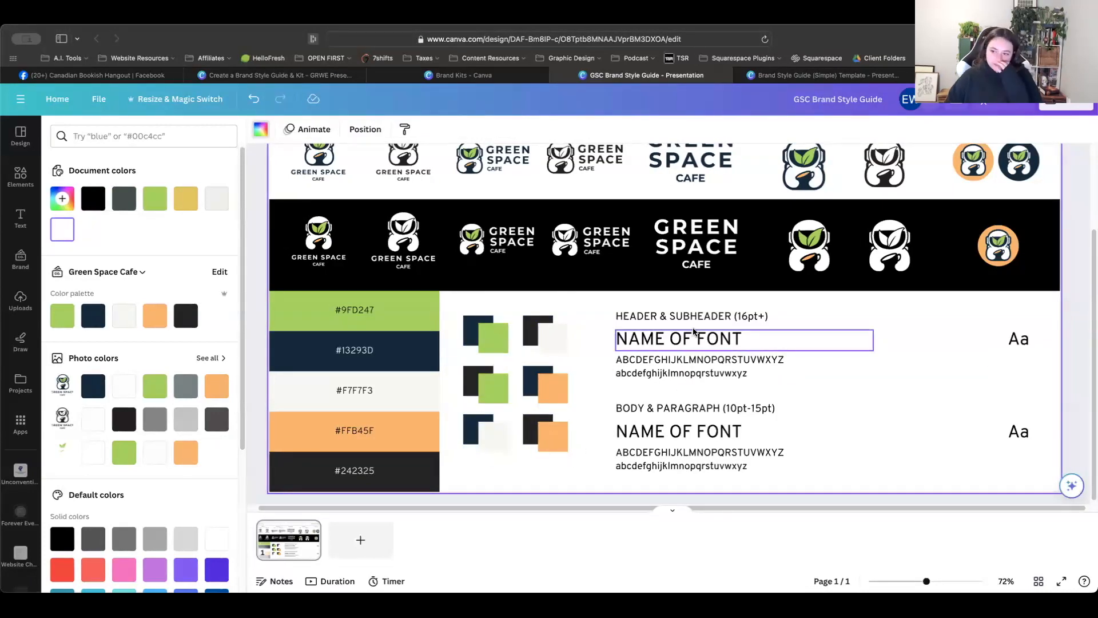
left_click_drag(597, 506, 615, 507)
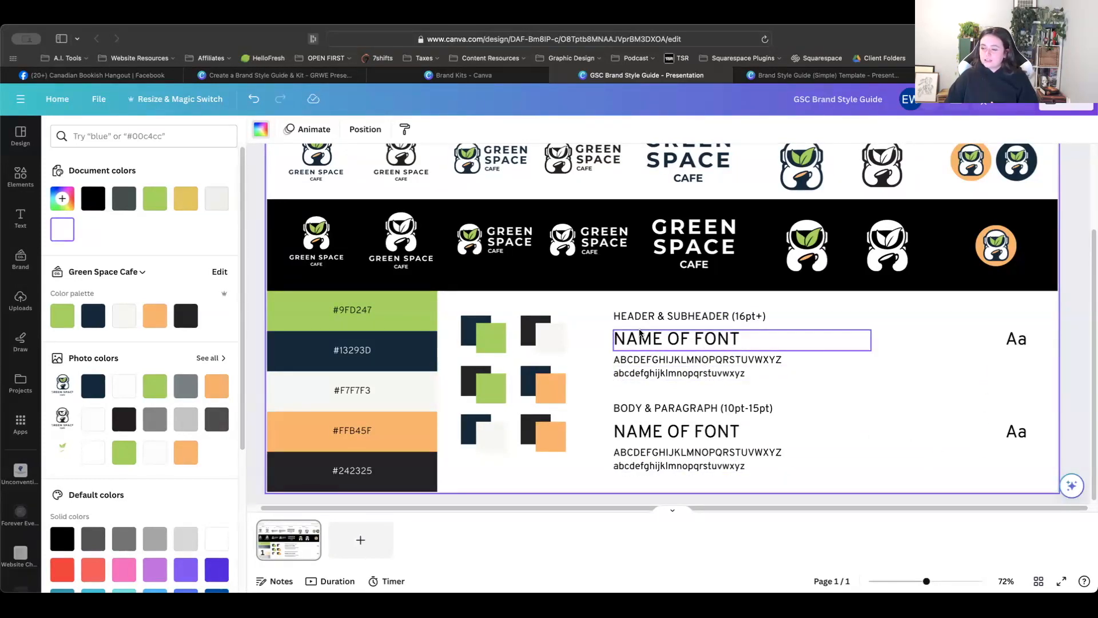
left_click(733, 318)
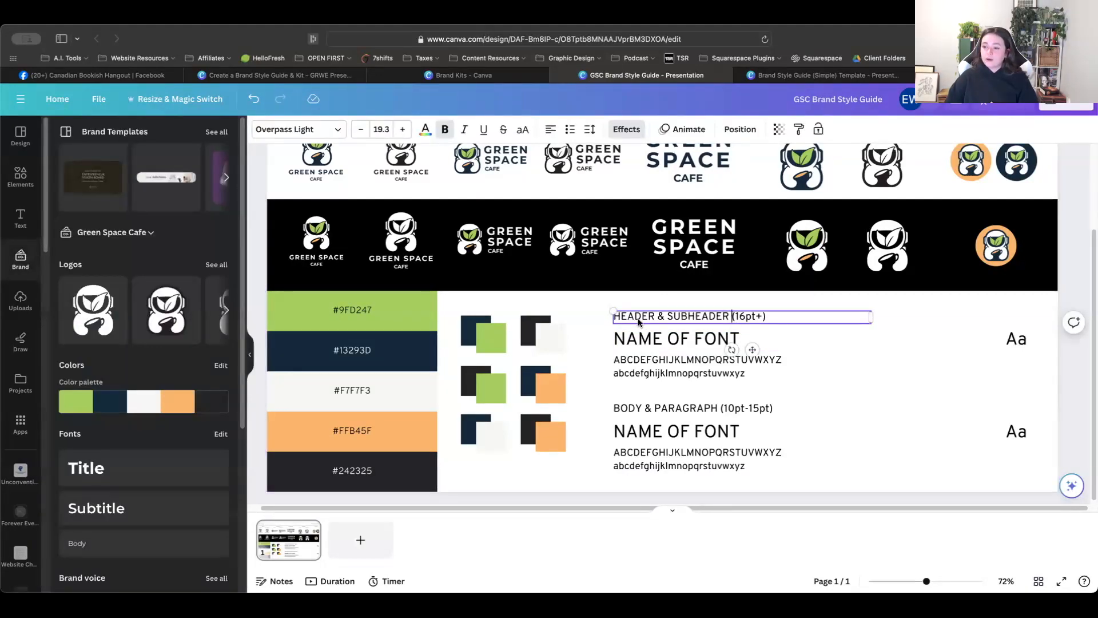
left_click_drag(735, 318, 761, 320)
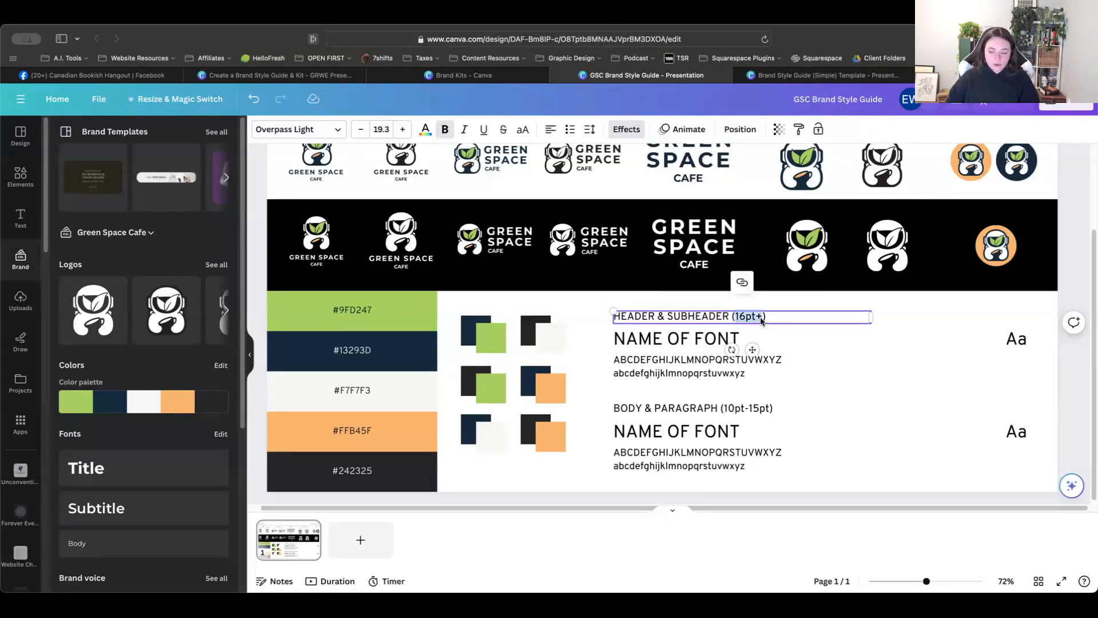
left_click(752, 411)
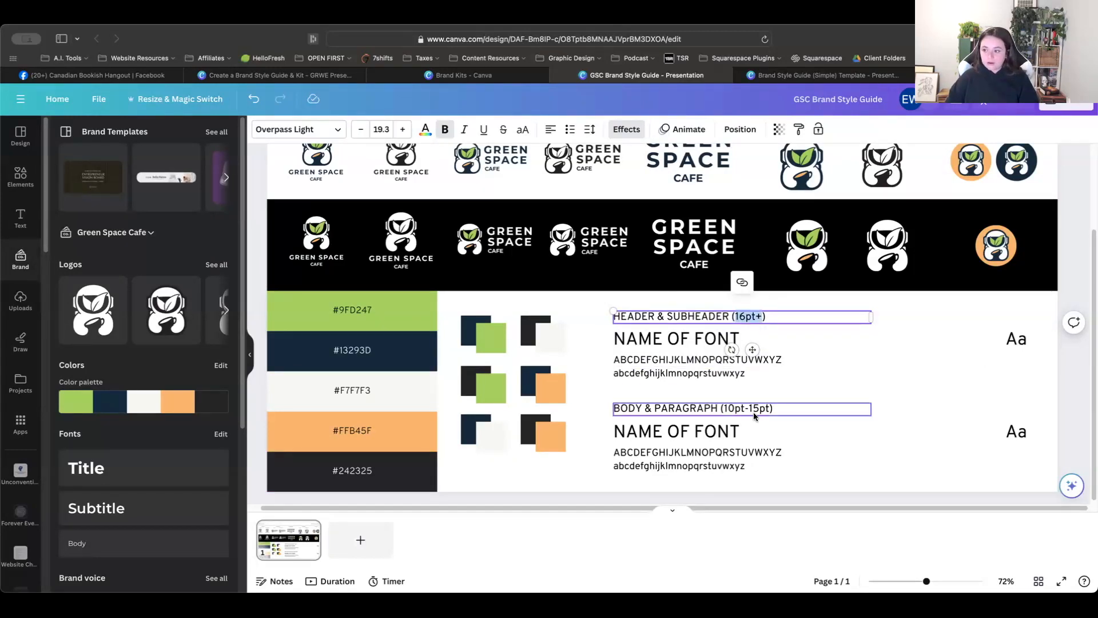
mouse_move(725, 408)
left_mouse_down()
mouse_move(734, 407)
mouse_move(726, 411)
left_mouse_up()
left_click(725, 419)
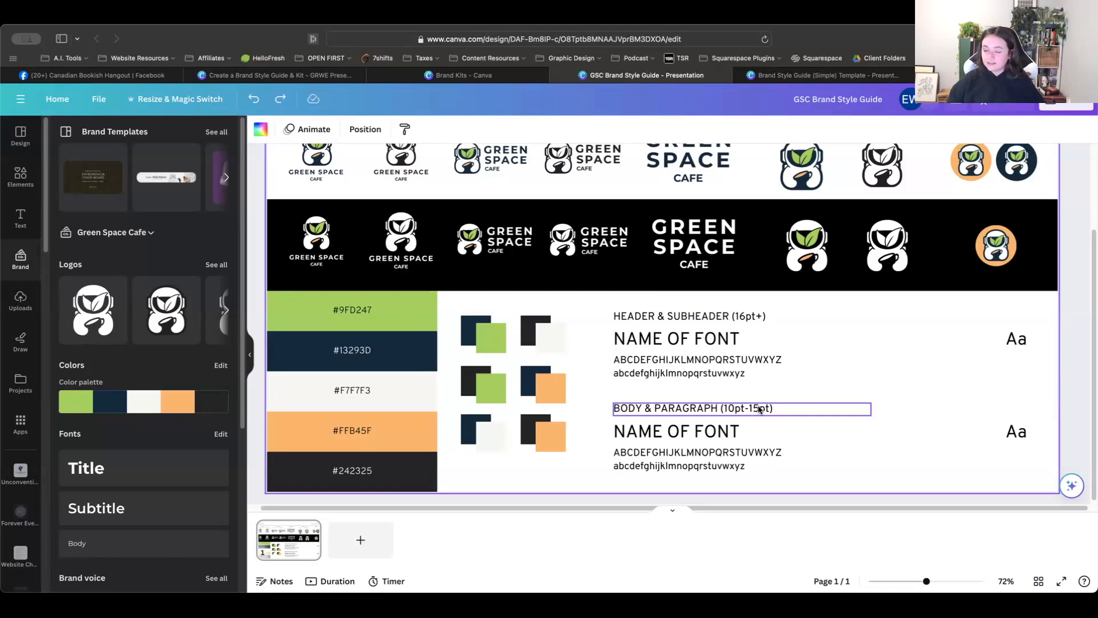
Step: Change the font of all header and body text lines, apart from the Aa samples, to Montserrat
left_click(682, 341)
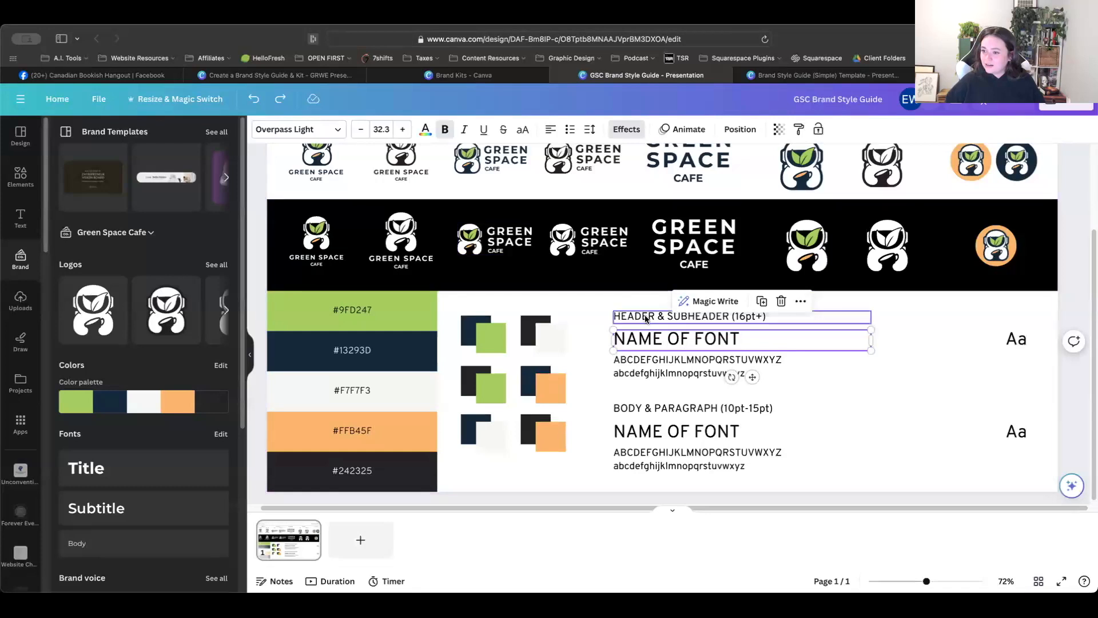
left_click_drag(602, 313, 812, 474)
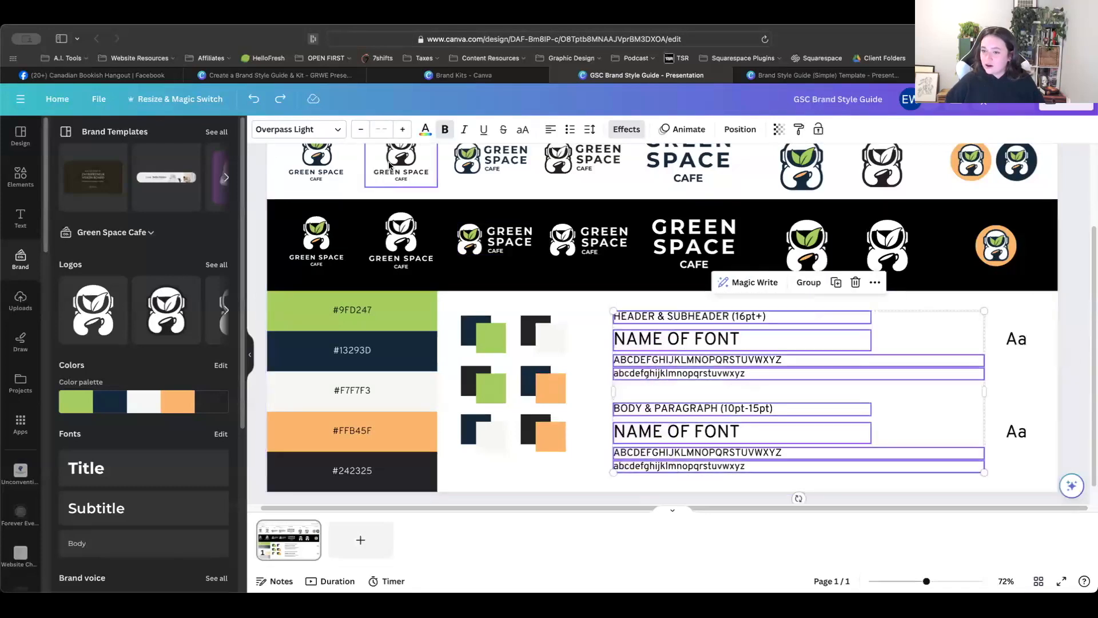
left_click(340, 130)
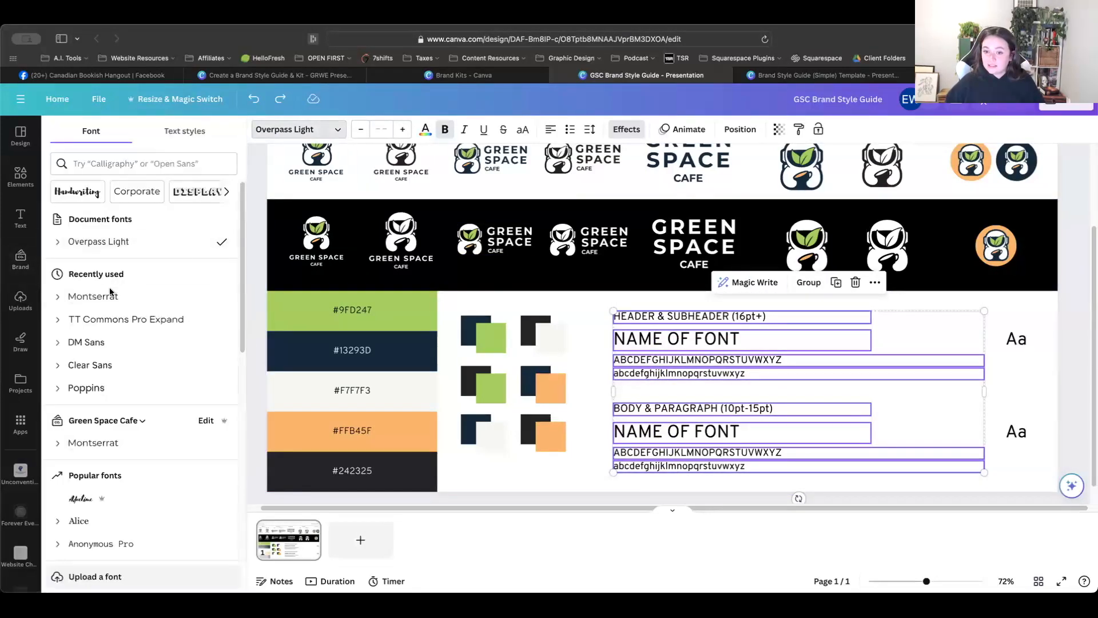
left_click(93, 296)
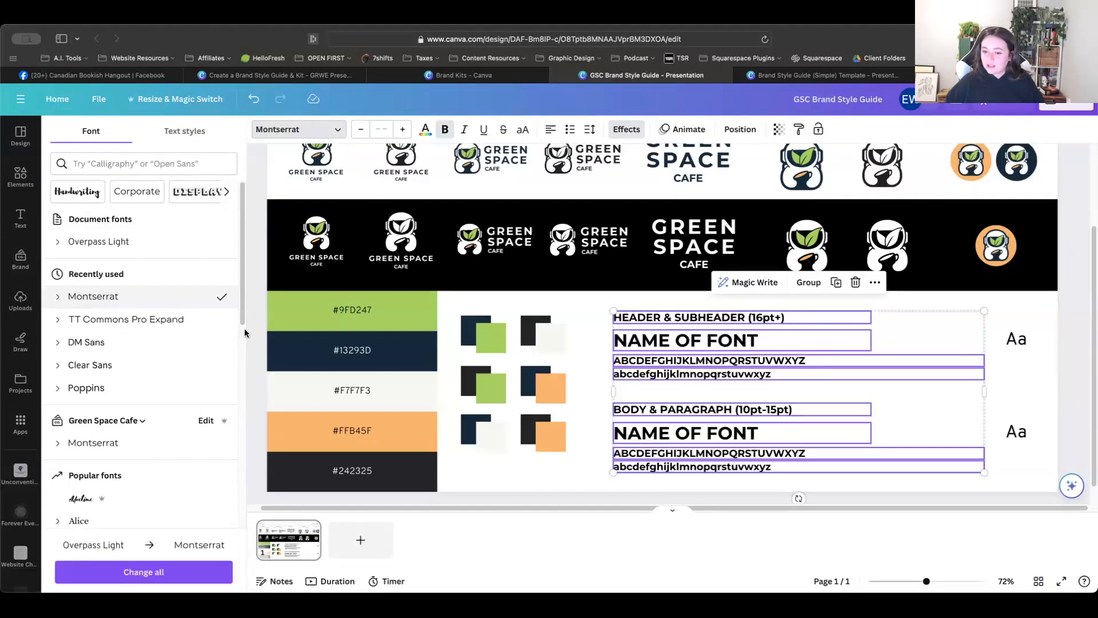
left_click(587, 475)
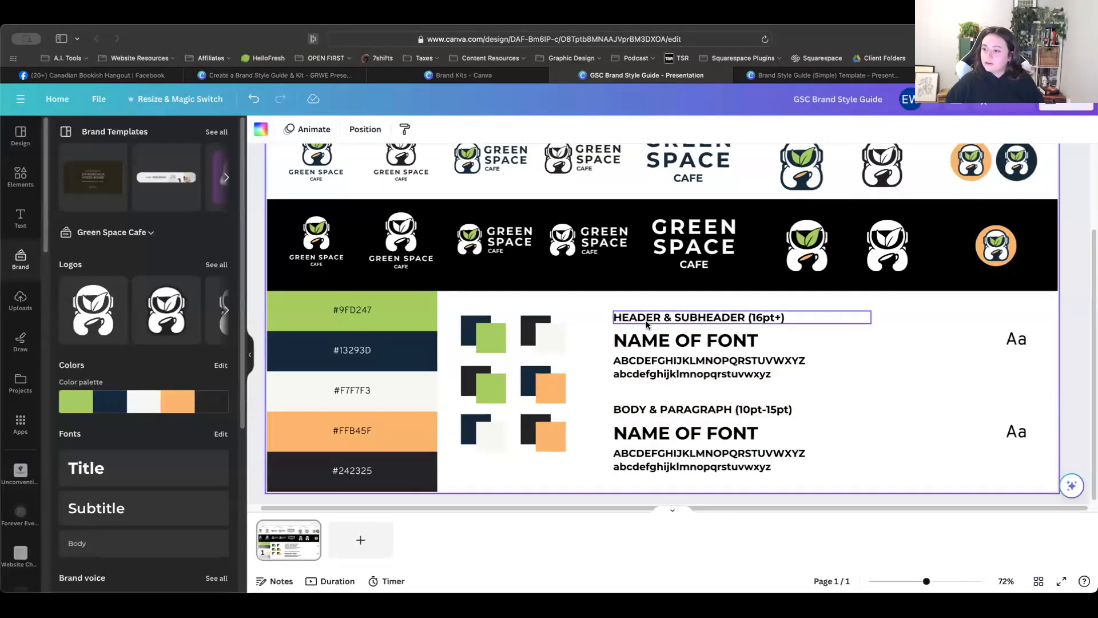
Step: Replace the NAME OF FONT placeholder under HEADER & SUBHEADER with "Montserrat (BOLD)"
left_click(648, 340)
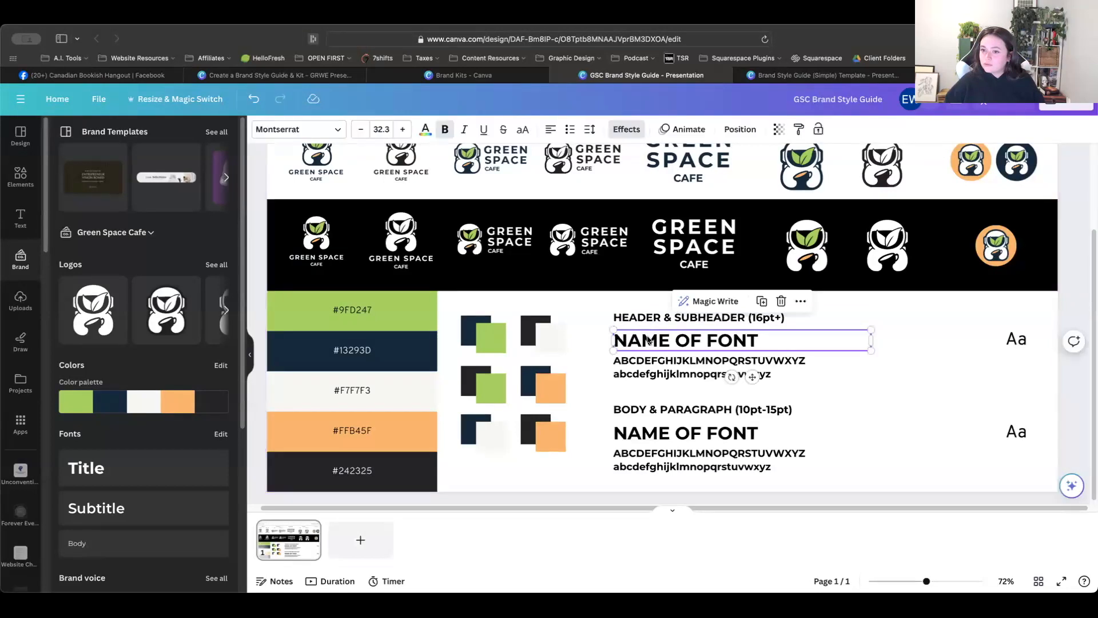
triple_click(648, 340)
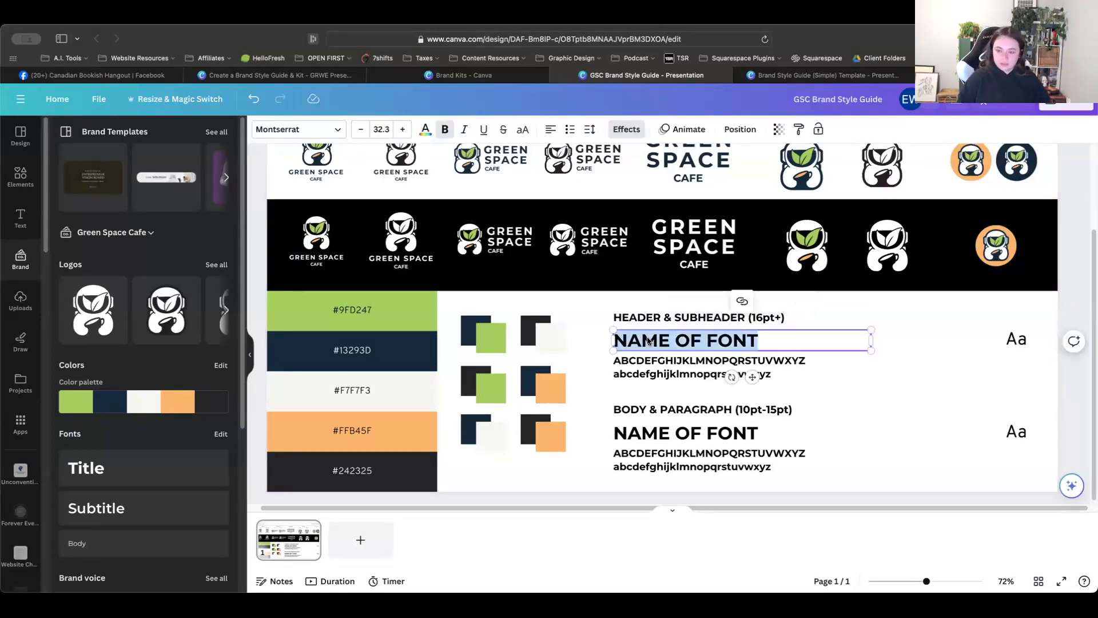
type("Mont")
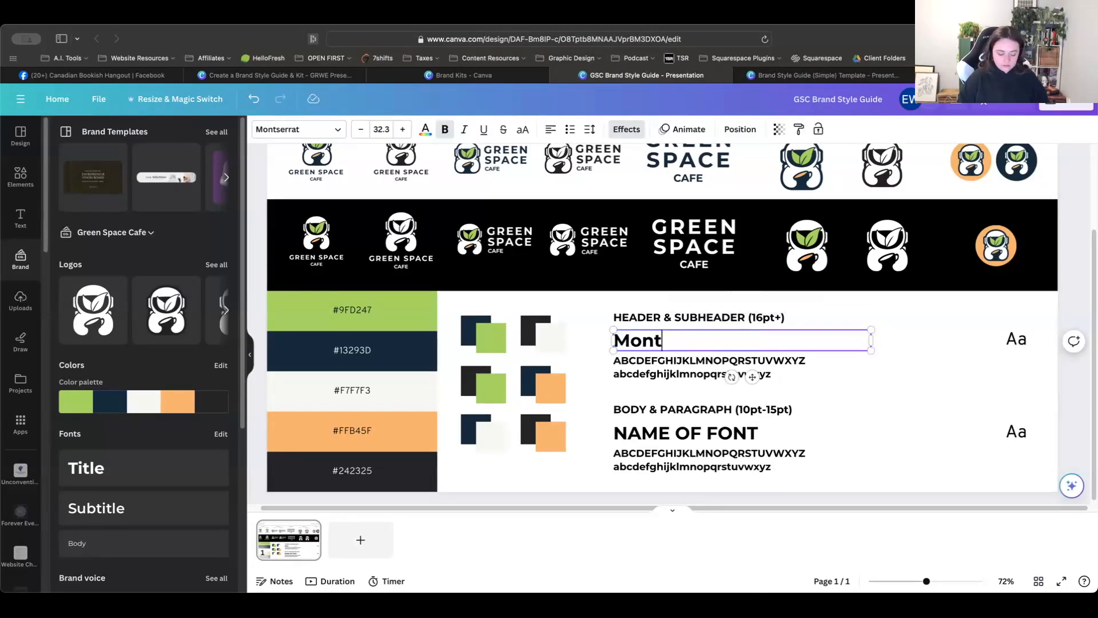
type("serra")
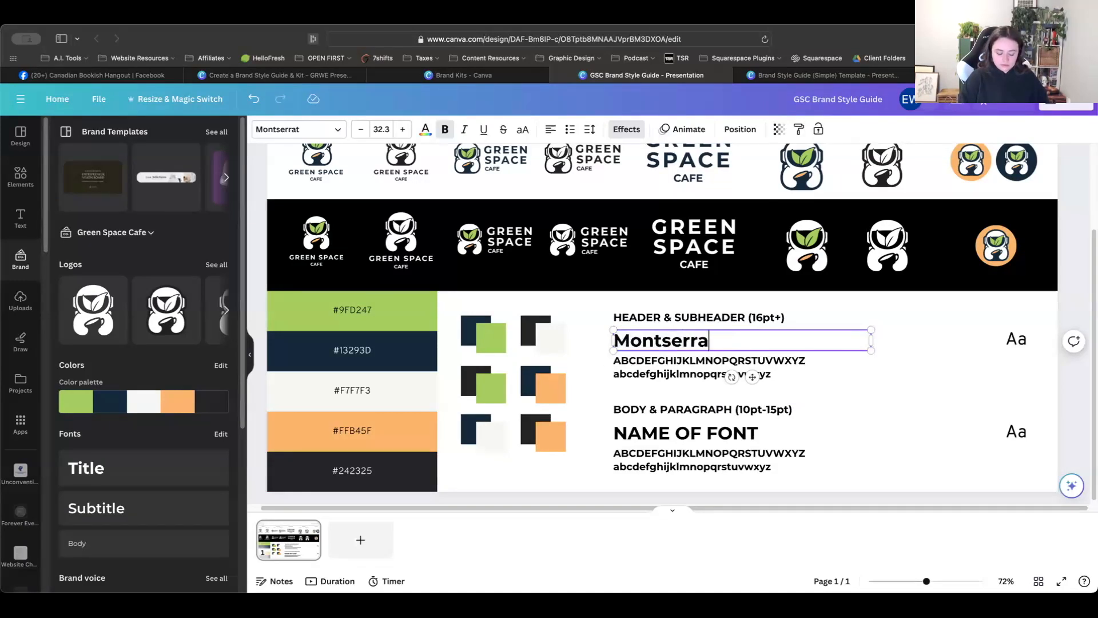
type("t (BOLD)")
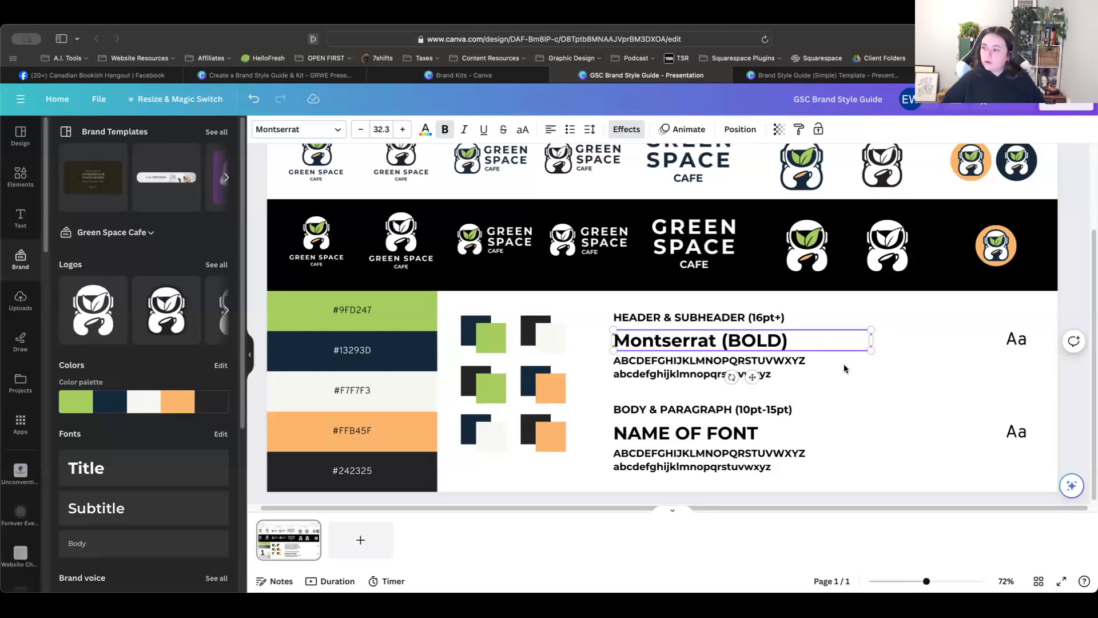
Step: Set the Aa sample beside the header font to Montserrat
left_click(1007, 342)
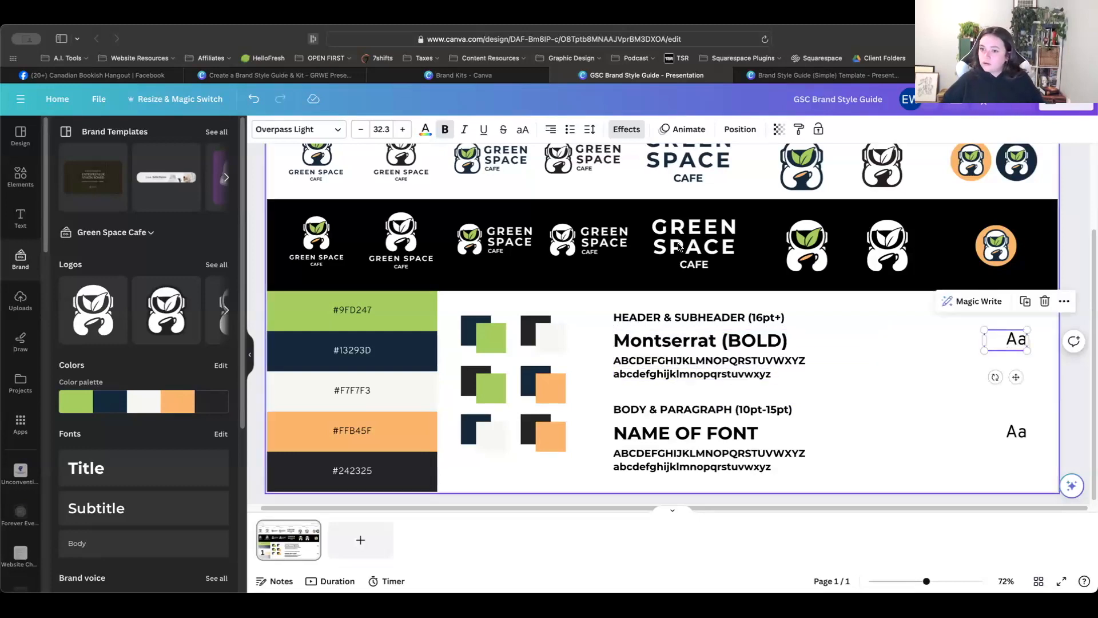
left_click(338, 129)
left_click(157, 239)
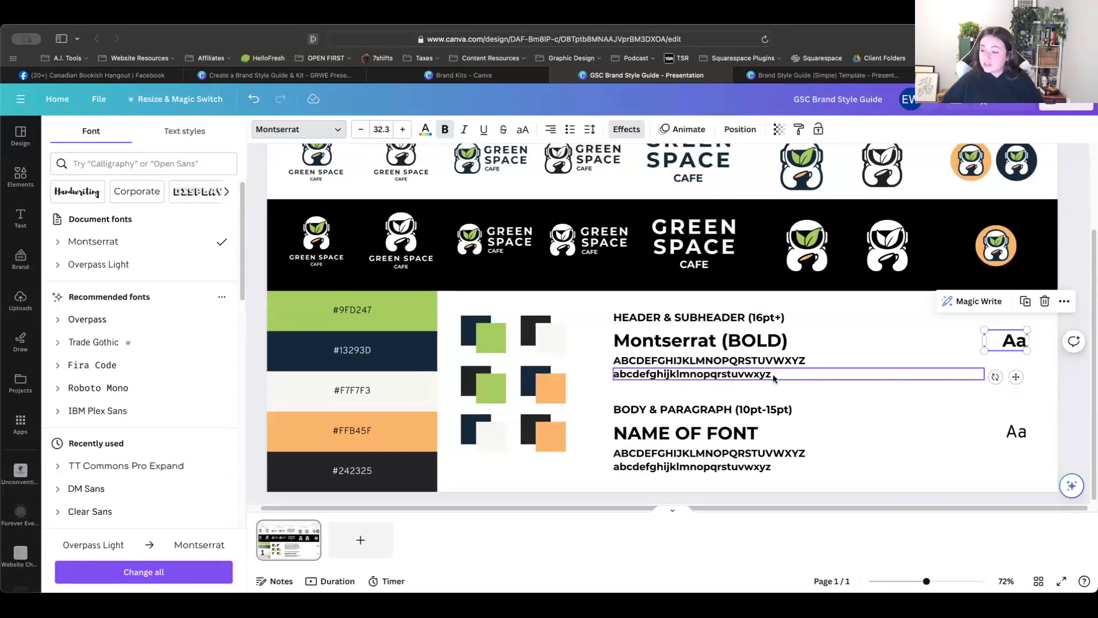
Step: Set all BODY & PARAGRAPH text, including its Aa sample, to Montserrat in the Regular weight
left_click(708, 409)
left_click_drag(602, 409, 1034, 480)
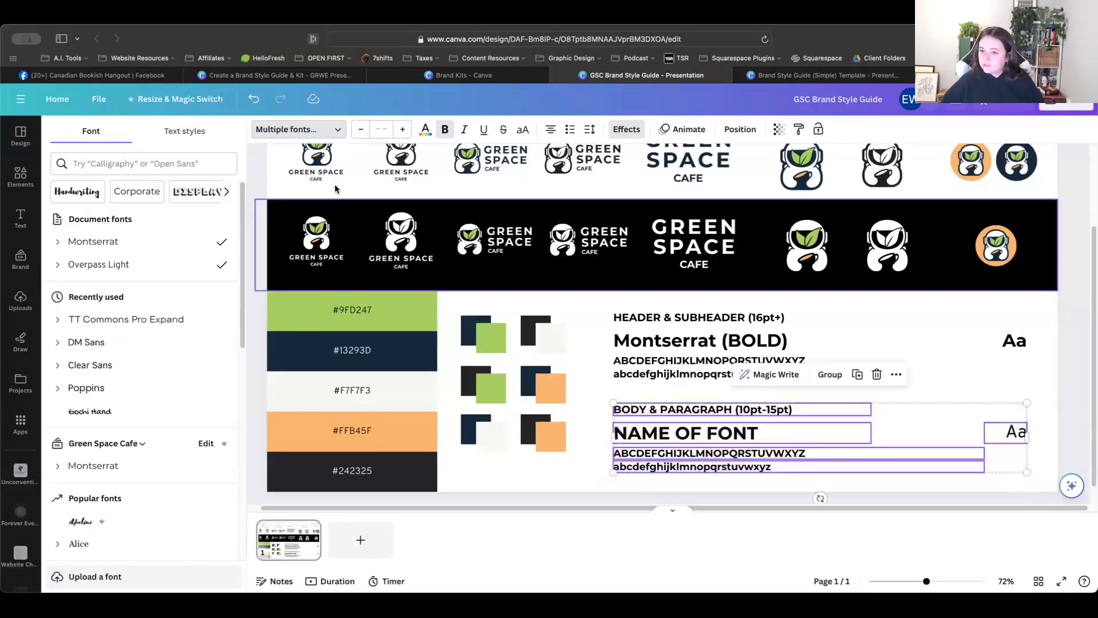
left_click(142, 245)
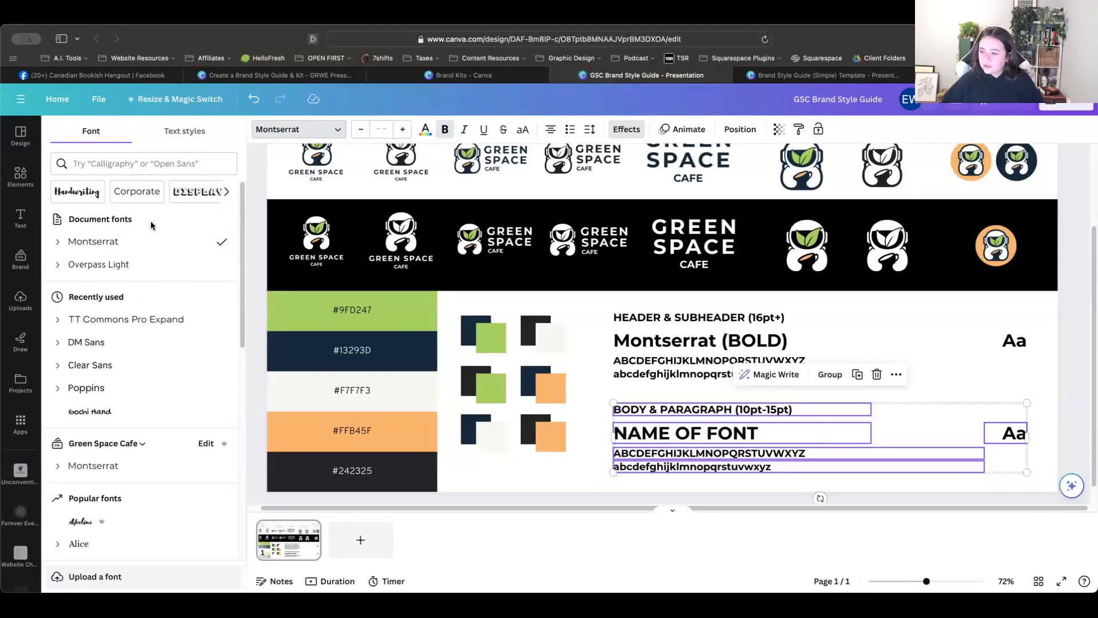
left_click(58, 242)
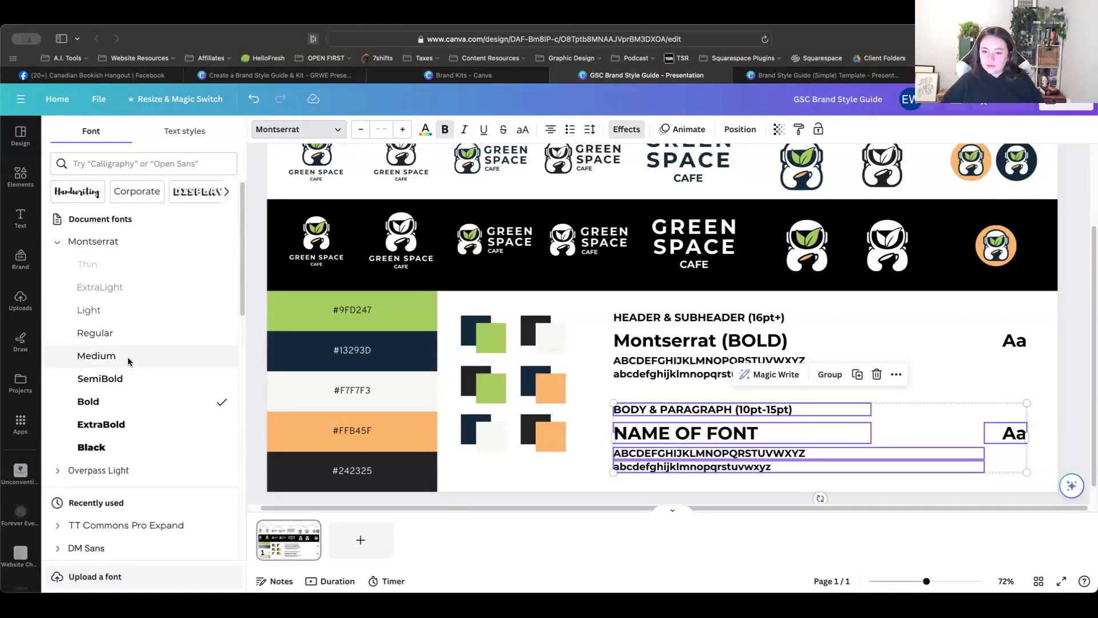
left_click(130, 335)
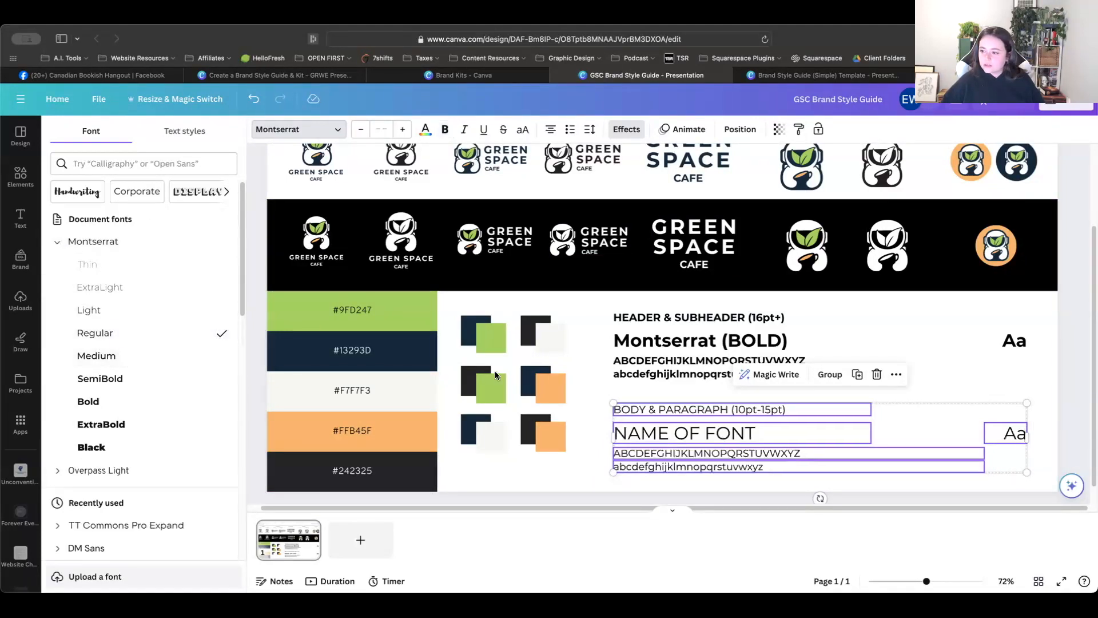
Step: Replace the NAME OF FONT placeholder under BODY & PARAGRAPH with "Montserrat (Regular)"
left_click(595, 488)
double_click(709, 410)
double_click(672, 437)
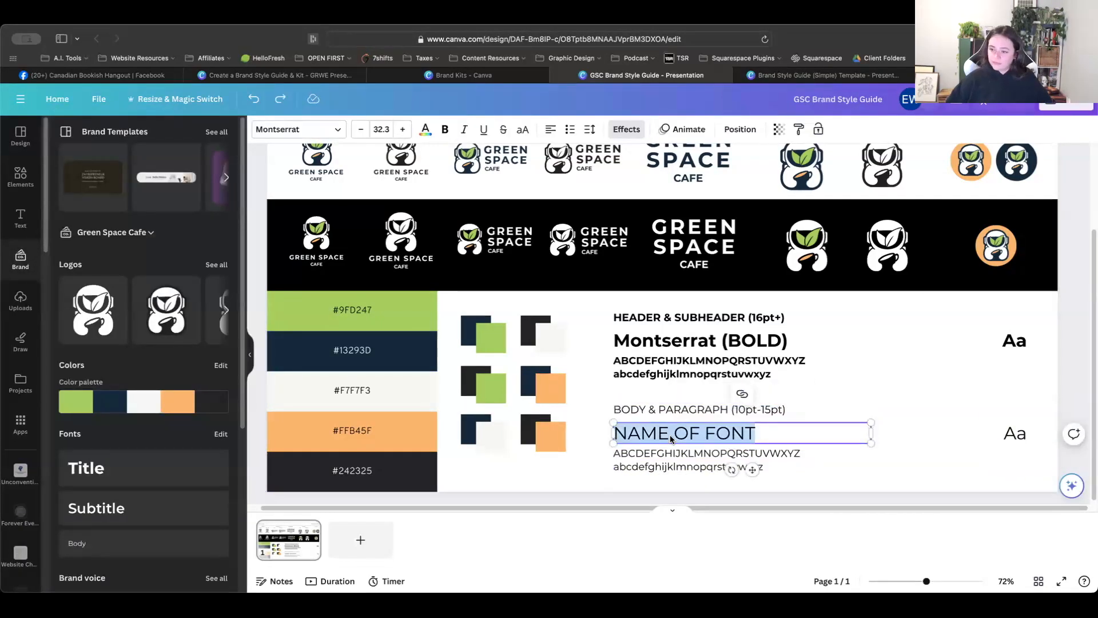
type("Mpn")
key("BackSpace")
key("BackSpace")
type("ontserrat (Regular)")
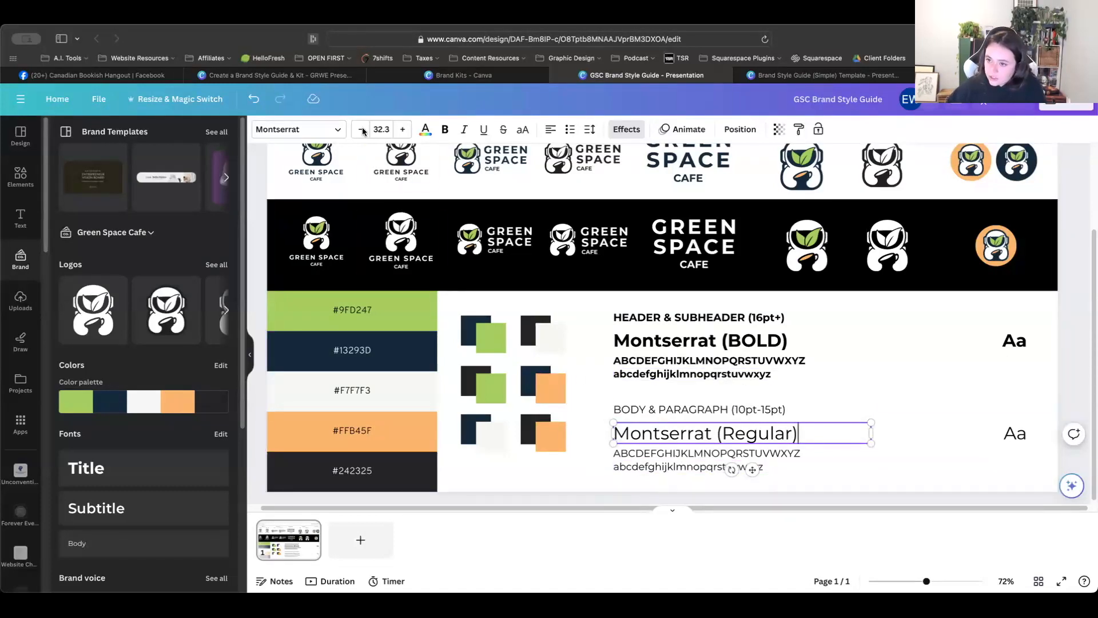
Step: Try the Green Space Cafe Title, Subtitle and Body text styles on the body font name line, and undo the style changes
left_click(341, 132)
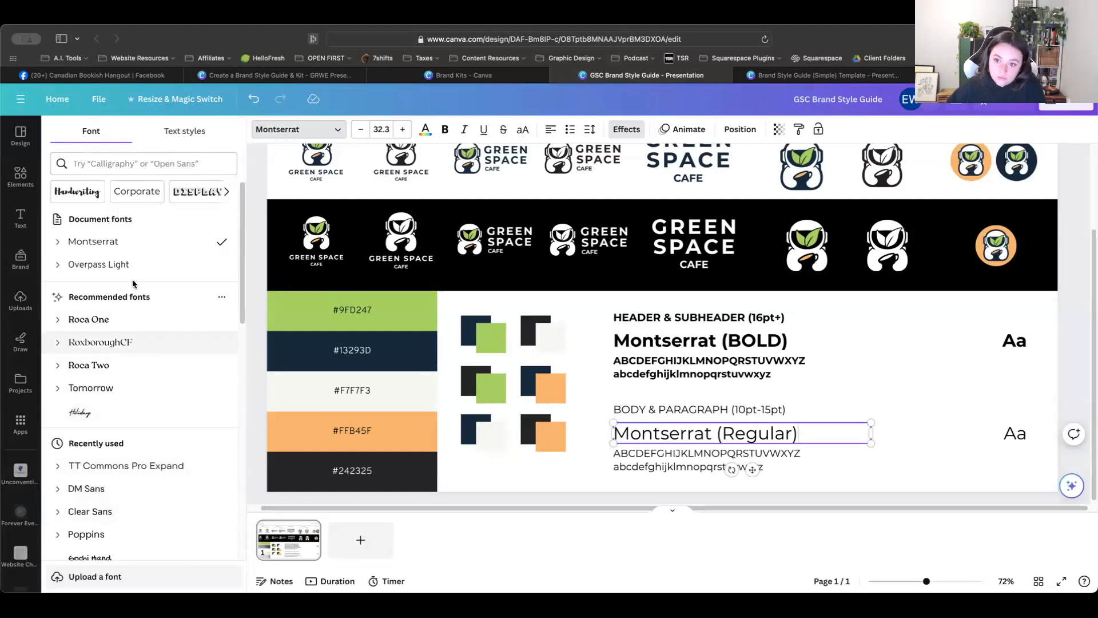
left_click(184, 131)
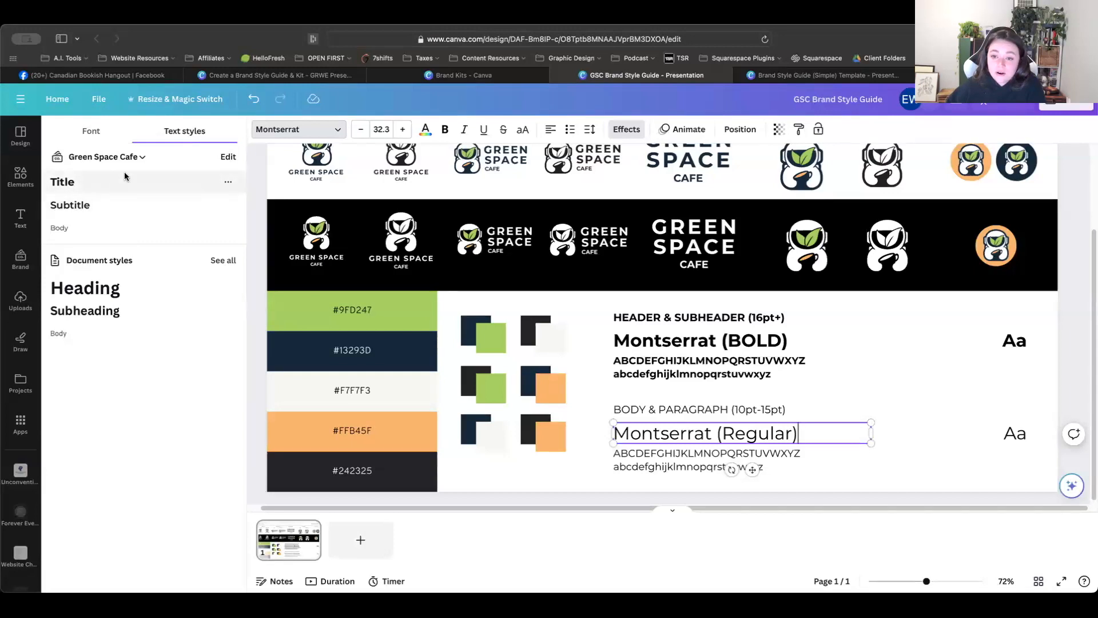
left_click(77, 184)
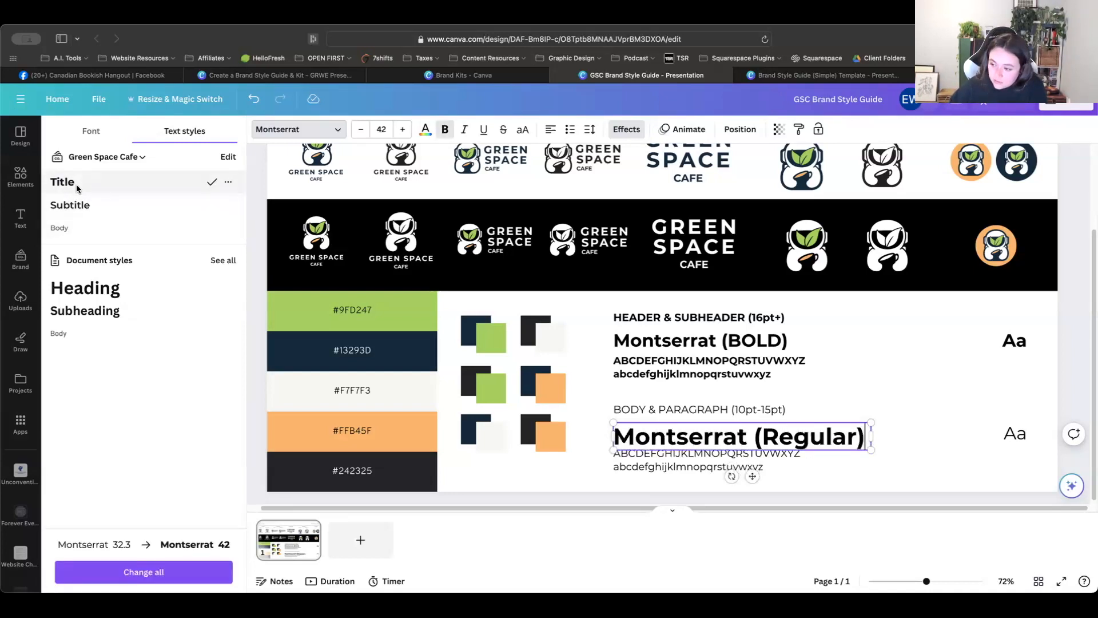
left_click(80, 205)
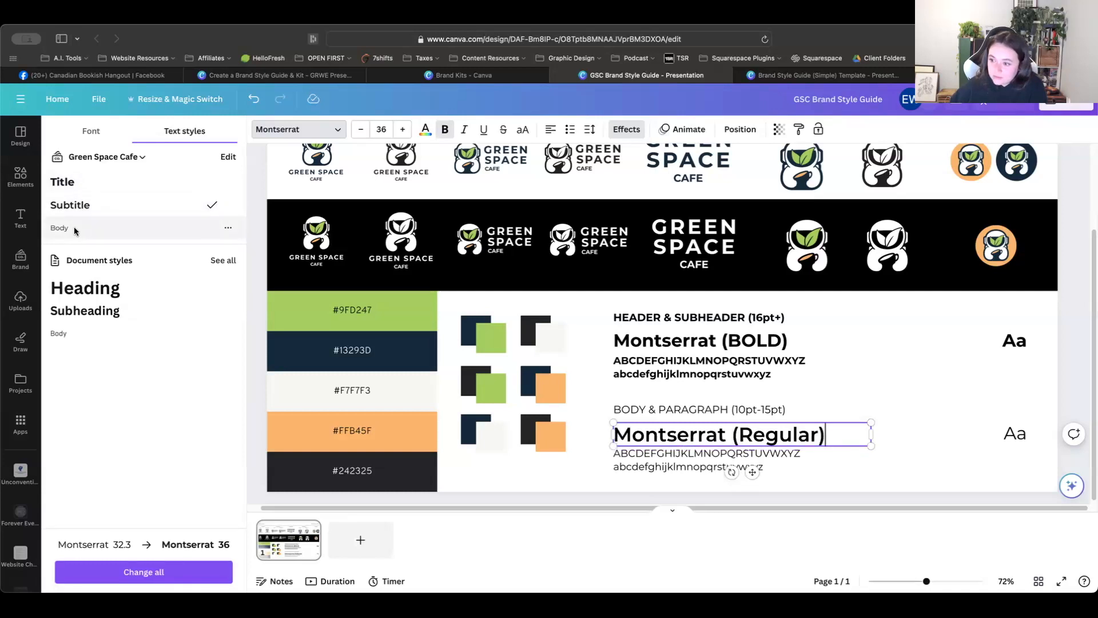
left_click(74, 227)
left_click(651, 430)
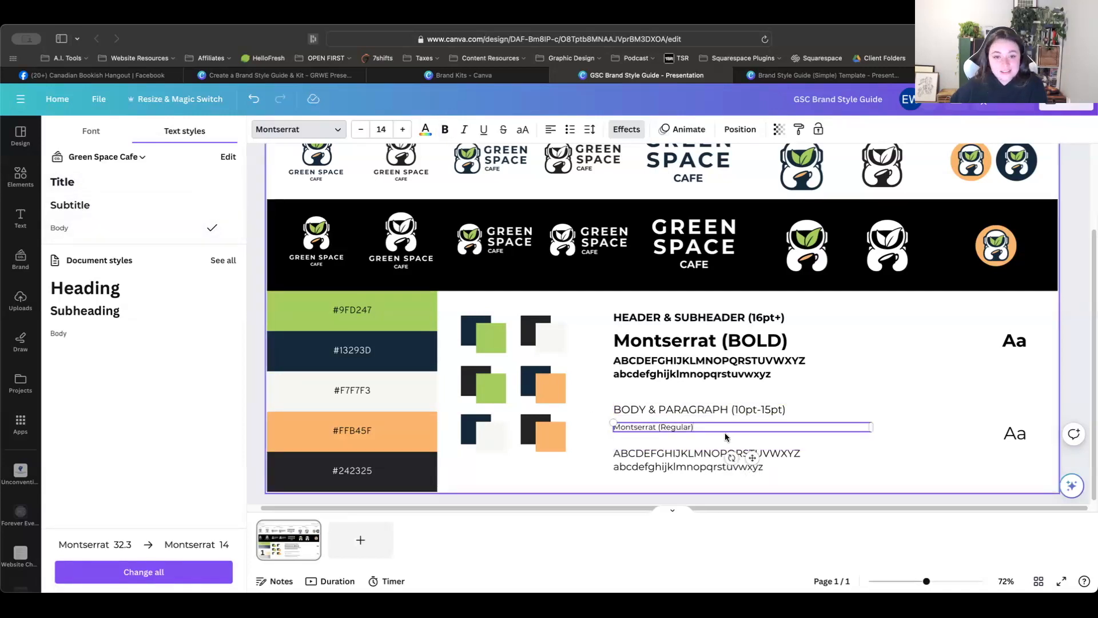
left_click(579, 464)
key("super+z")
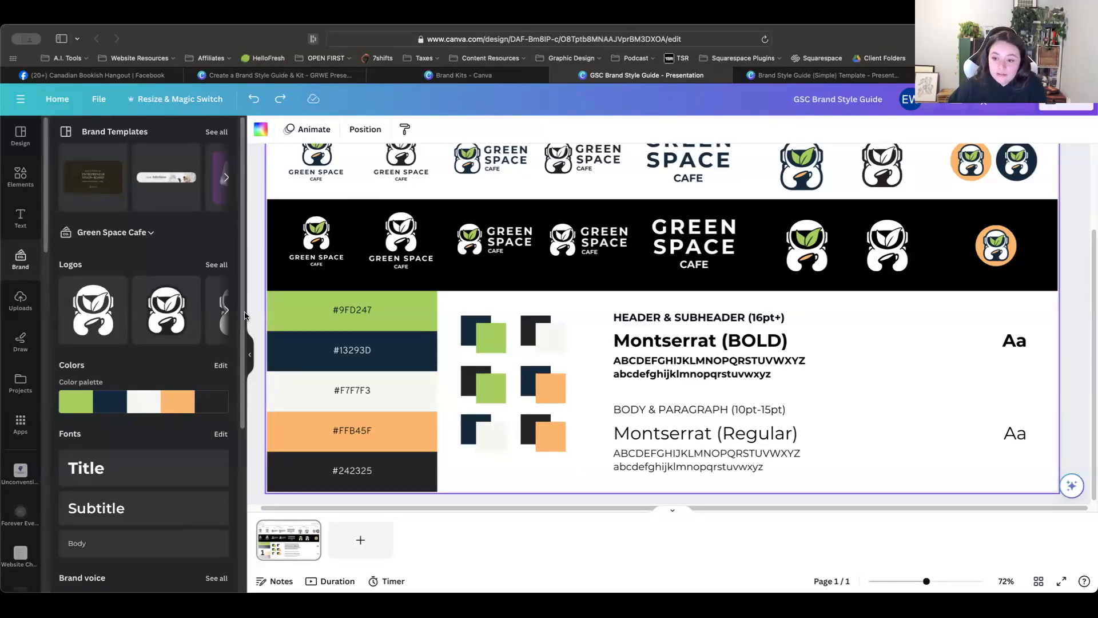
Step: Insert a text box in the brand kit's Title font style on the page, and undo the insertion
left_click_drag(243, 313, 249, 416)
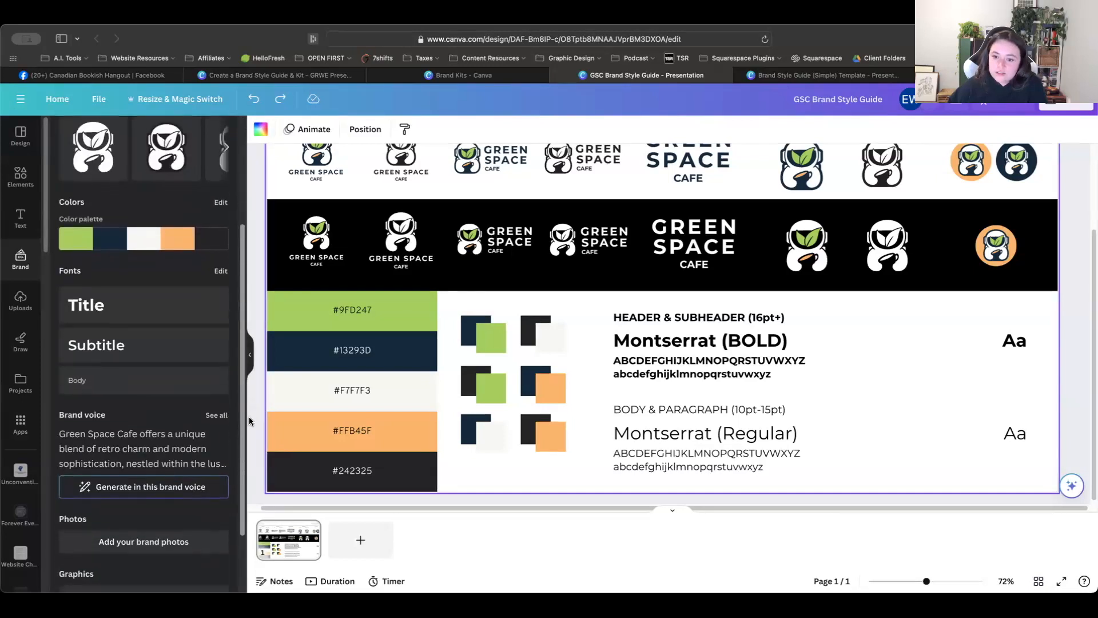
left_click(153, 316)
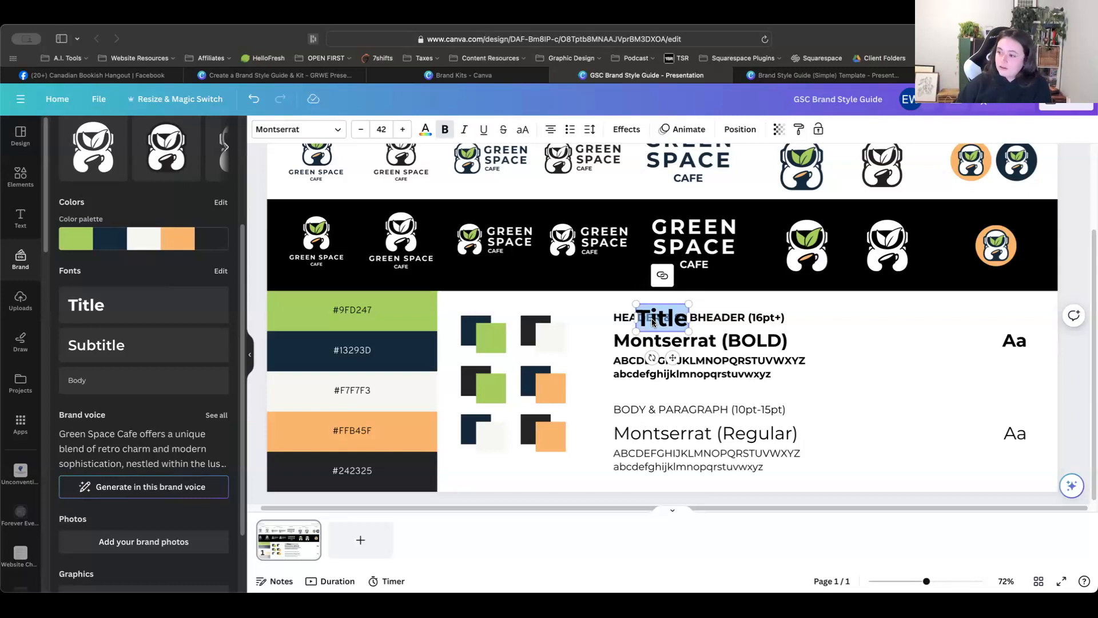
key("ctrl+z")
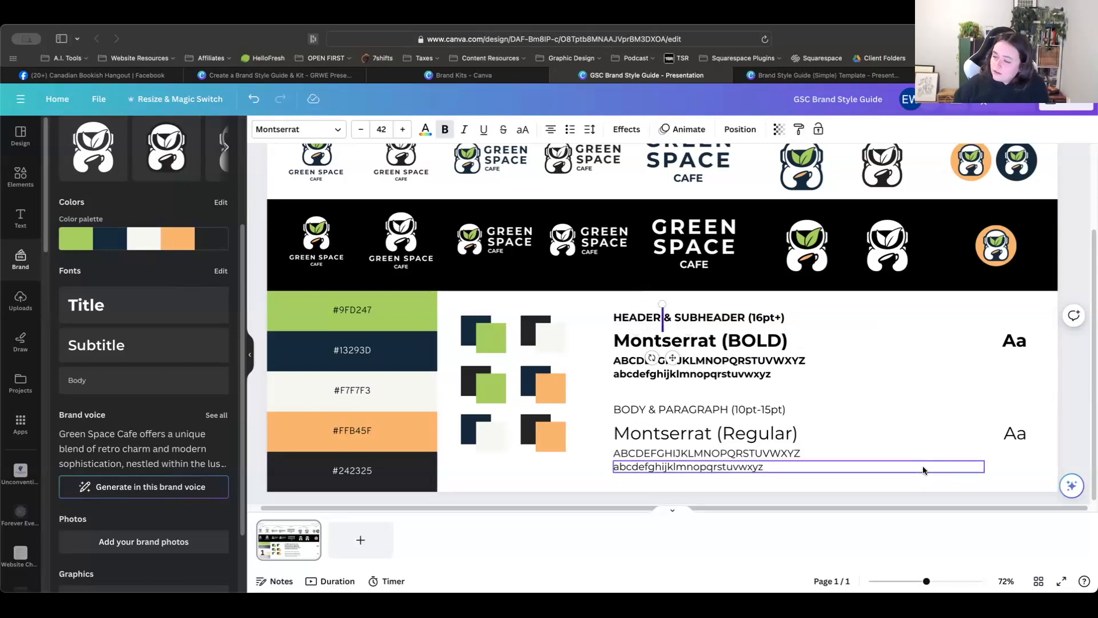
left_click(916, 467)
scroll(901, 438, "down", 1)
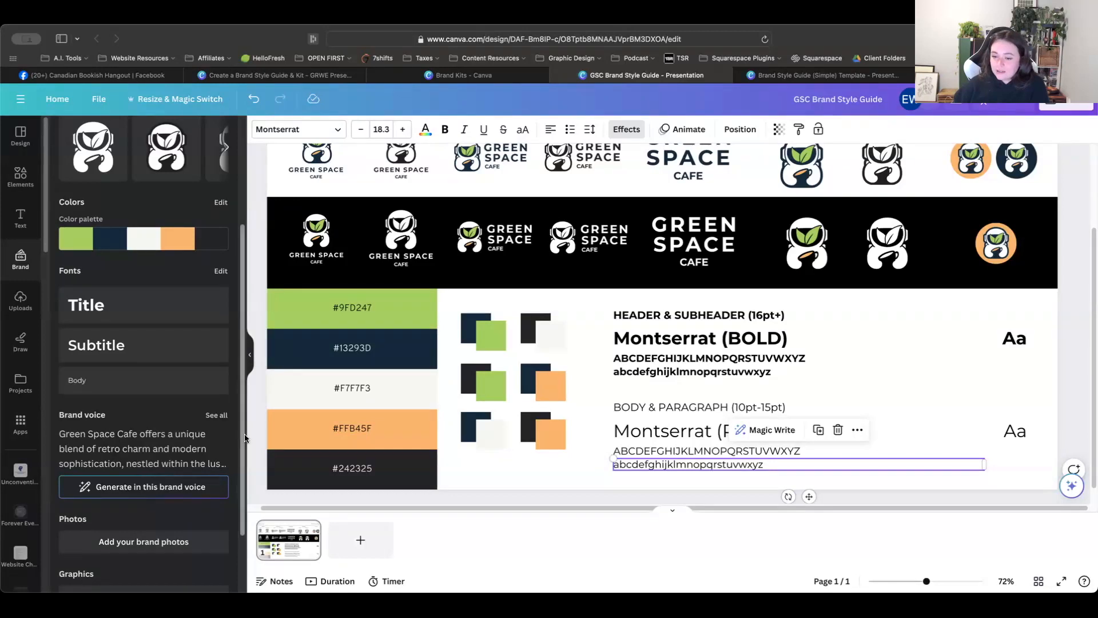
left_click(245, 406)
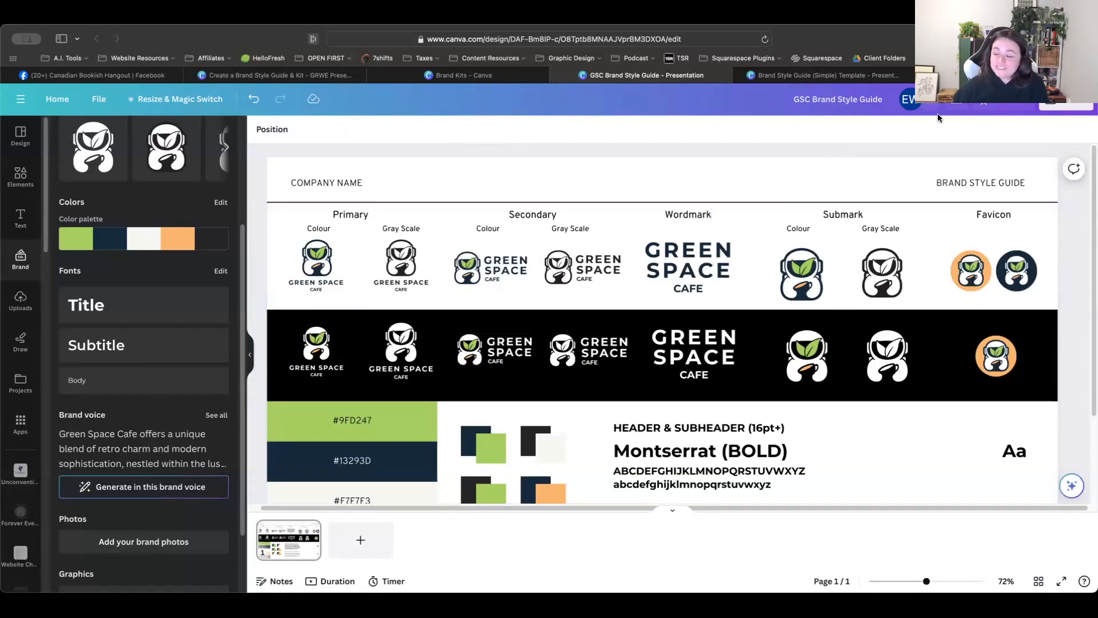
Step: Examine the design's sharing and download options, including the file type settings, and close them without downloading
left_click(1056, 105)
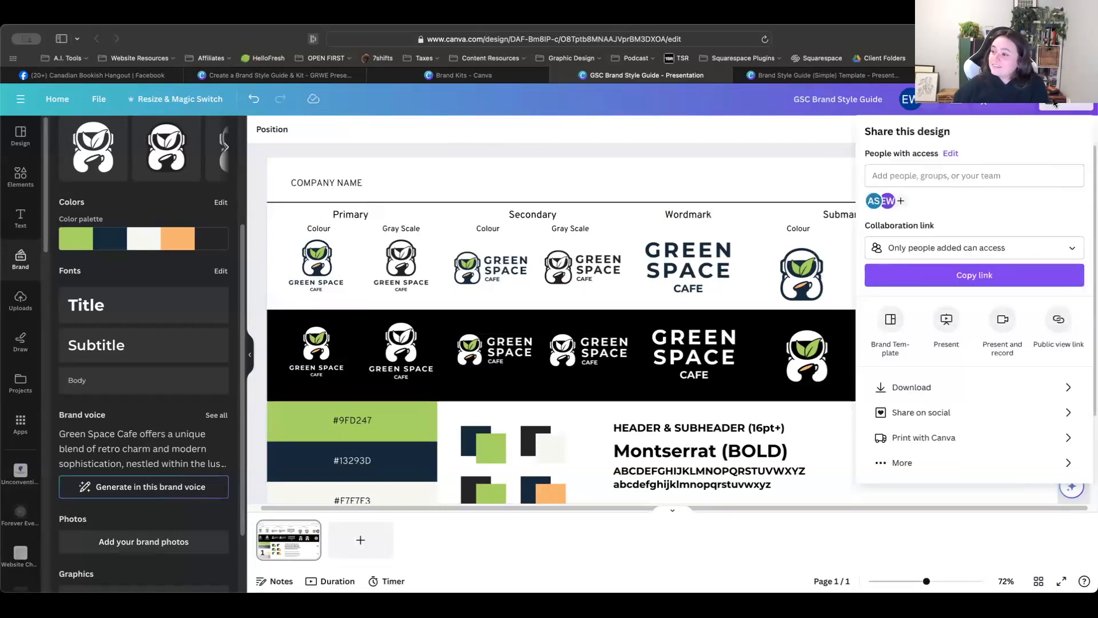
left_click(1065, 388)
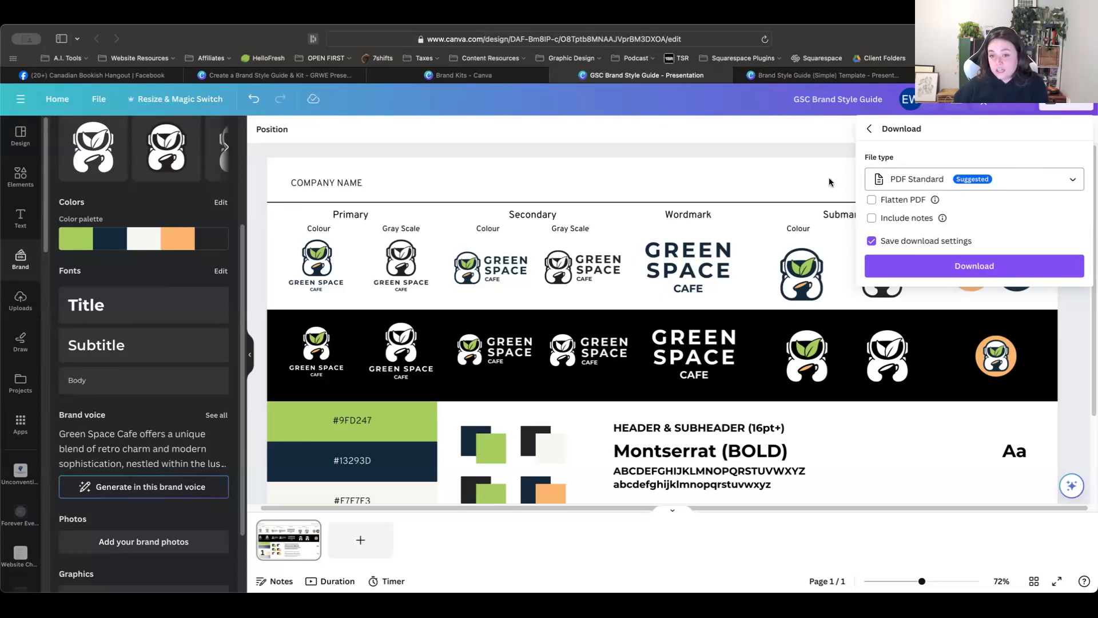
left_click(703, 153)
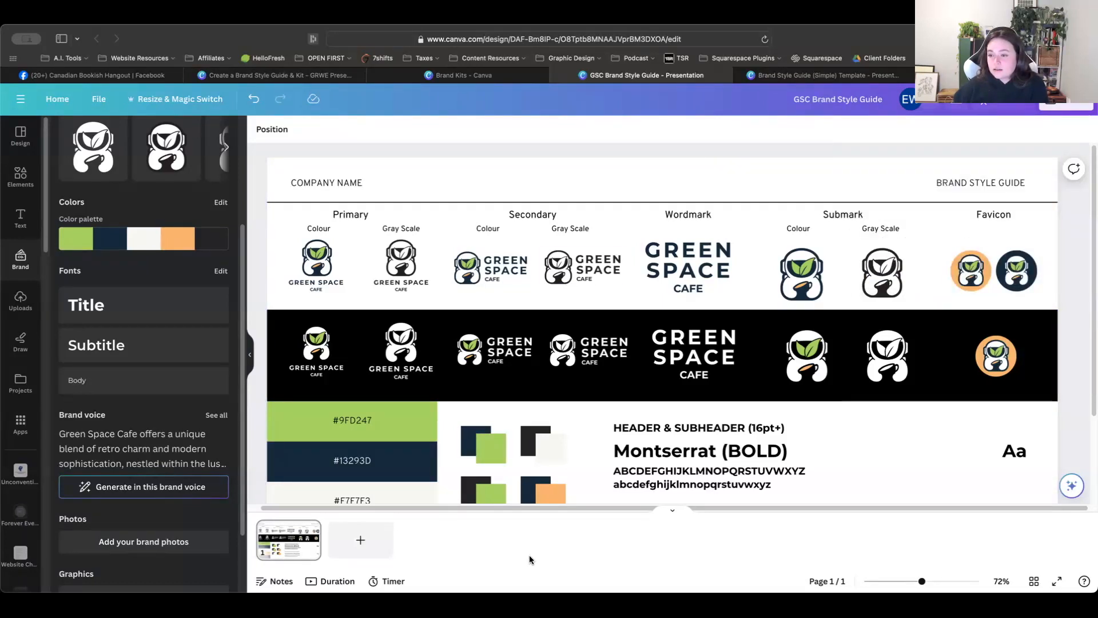
Step: Add a blank second page to the style guide and delete it again
left_click(364, 545)
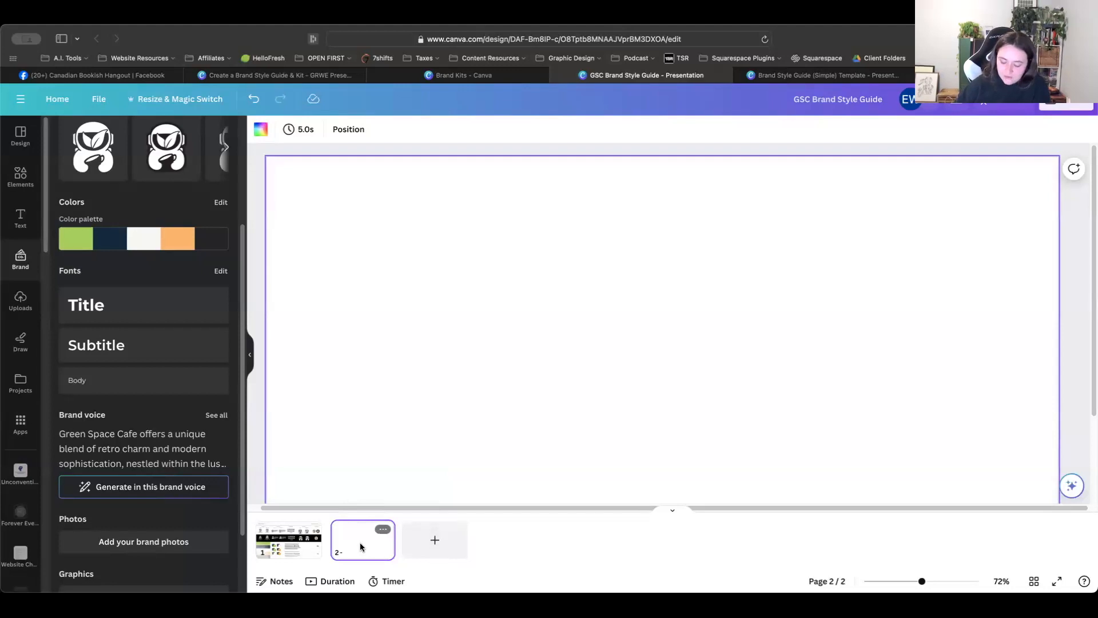
key("Delete")
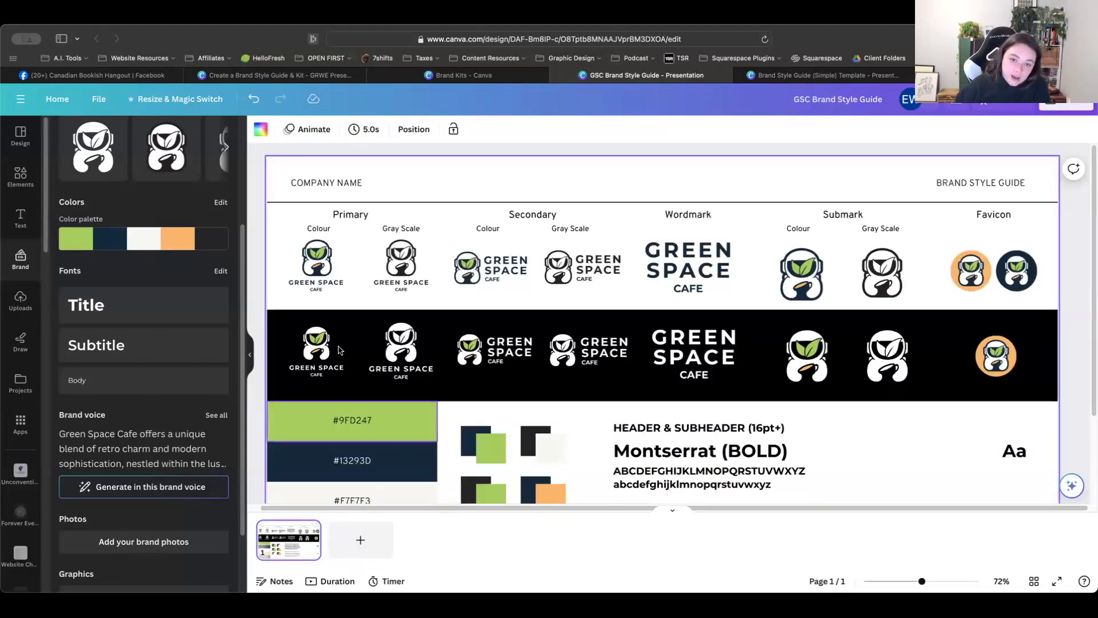